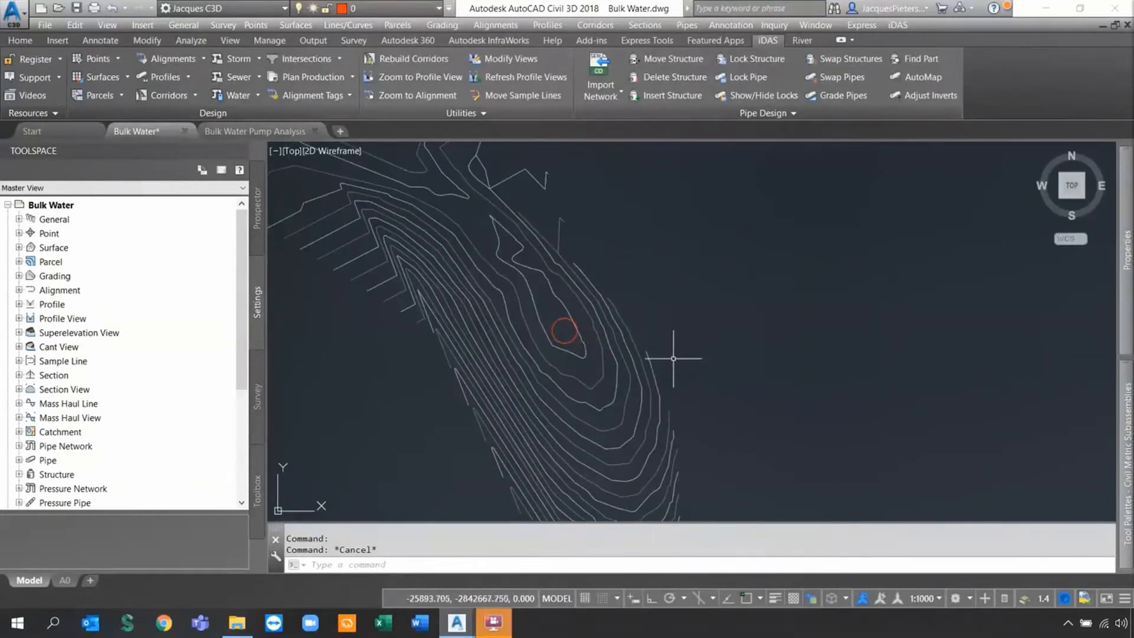
# Switch the Final Surface's style to Border so only its outline shows, then deselect it.
pyautogui.click(582, 271)
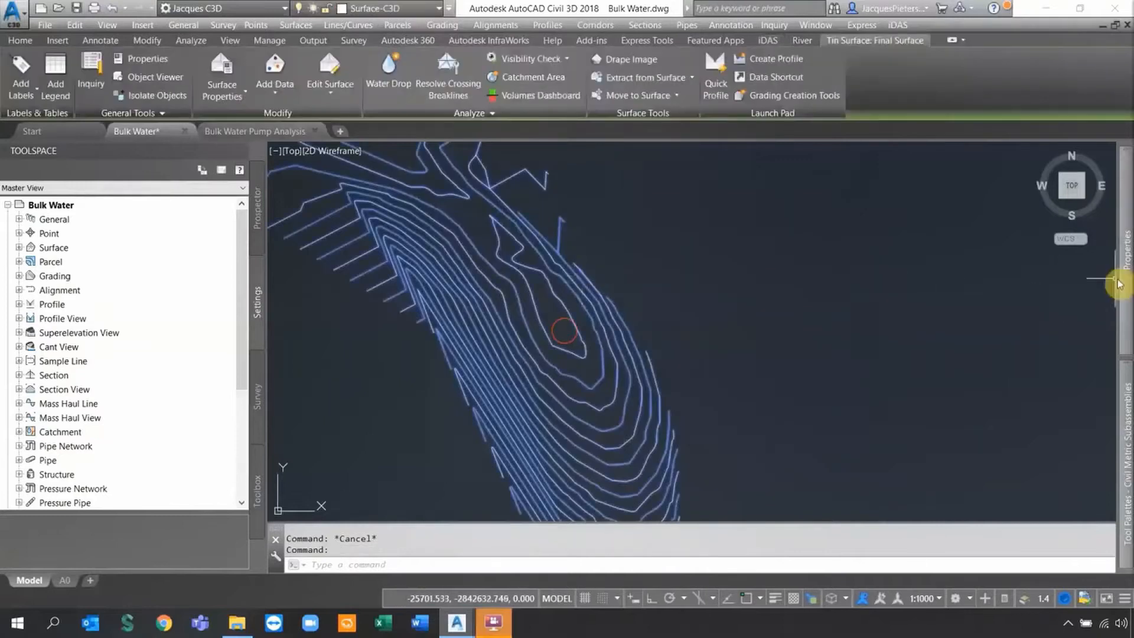
pyautogui.moveTo(1125, 287)
pyautogui.click(1057, 217)
pyautogui.click(1075, 218)
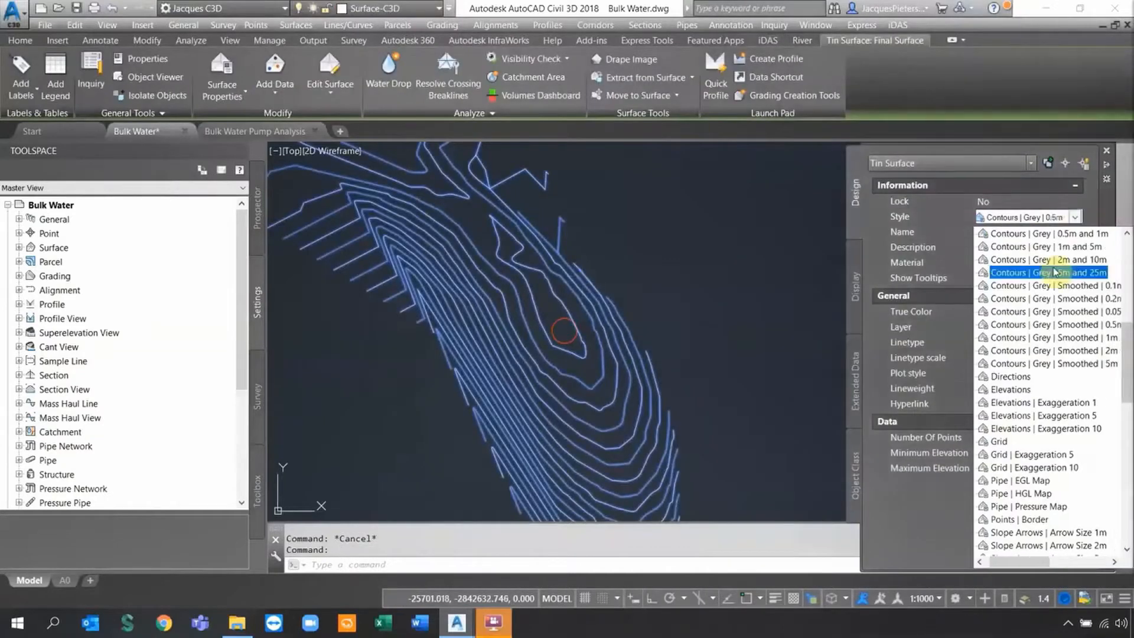
pyautogui.click(995, 251)
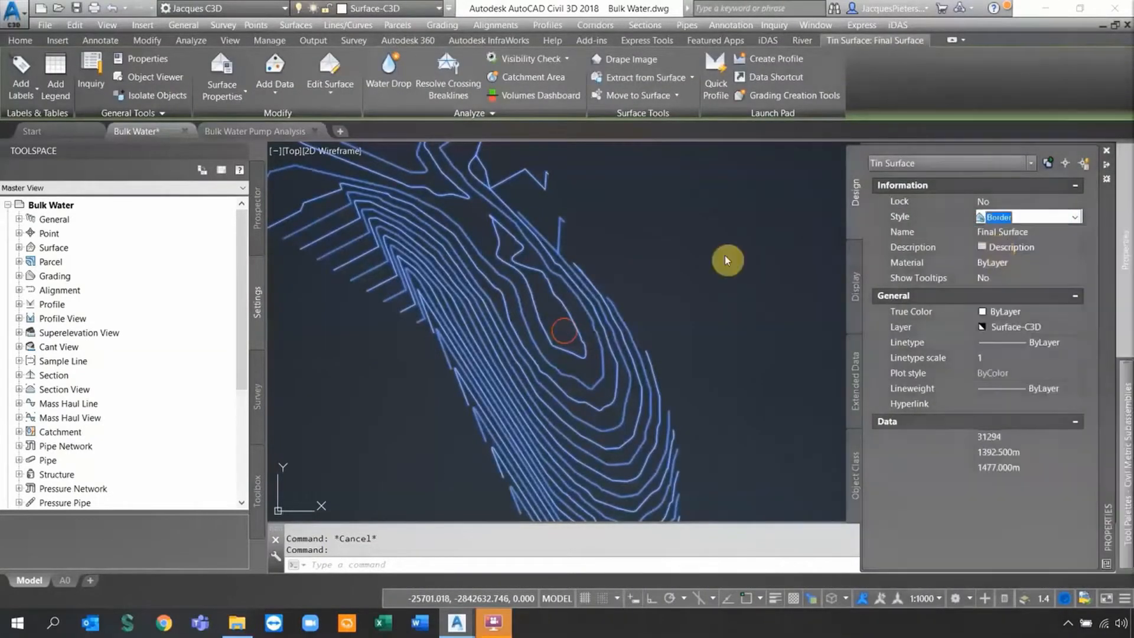
pyautogui.scroll(-5, 680, 248)
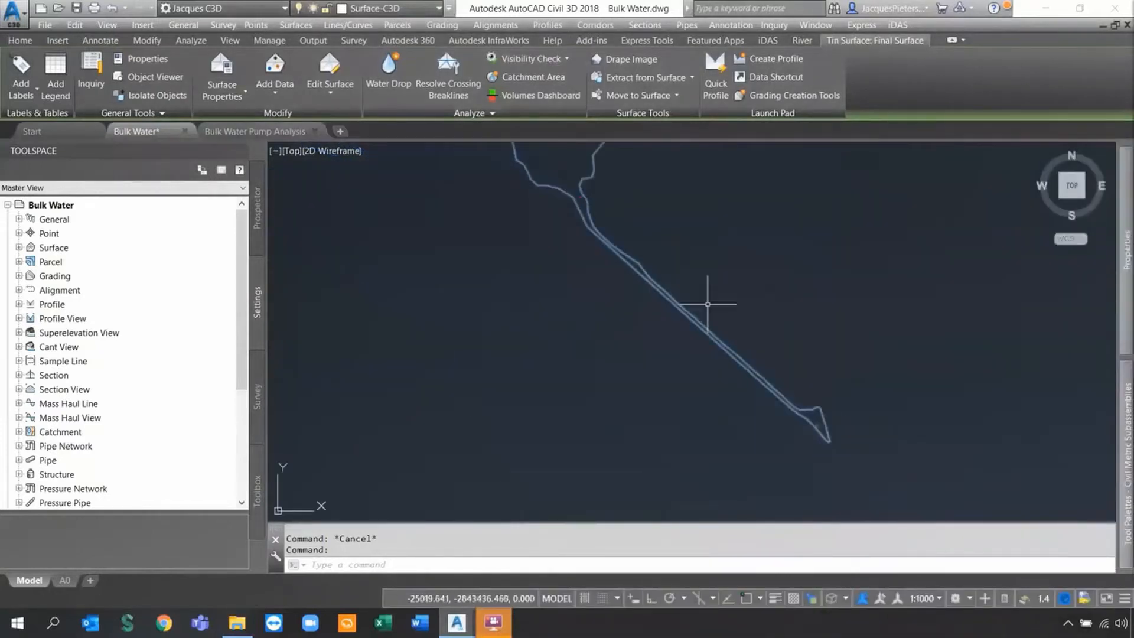
pyautogui.press('Escape')
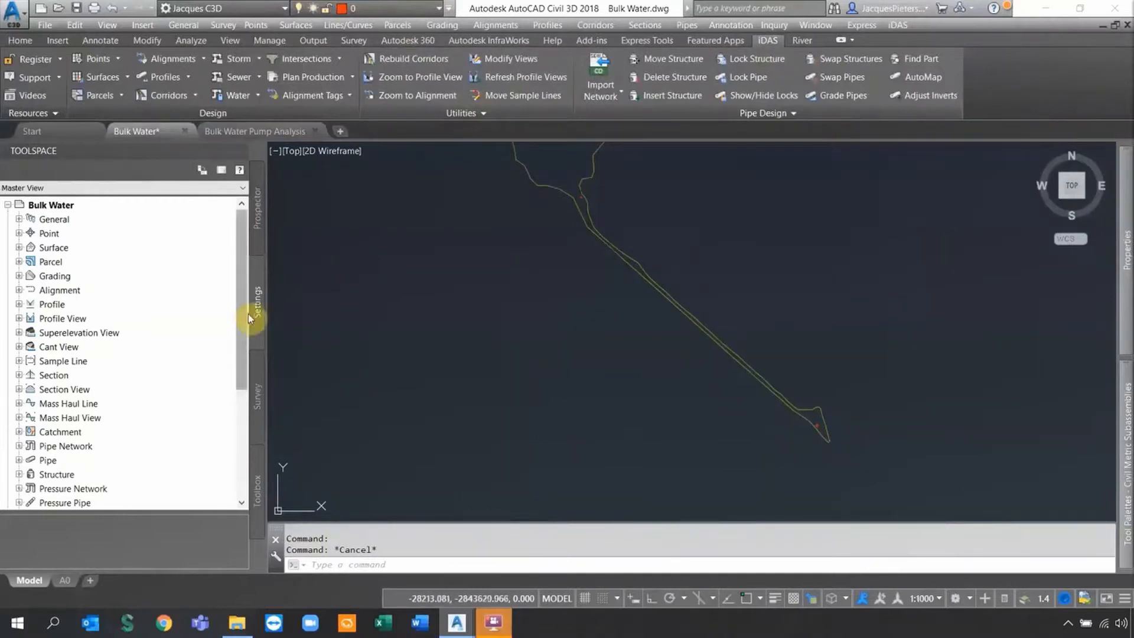
# Open the Water parts list from Pipe Network > Parts Lists and expand its pipe families.
pyautogui.click(19, 445)
pyautogui.click(29, 460)
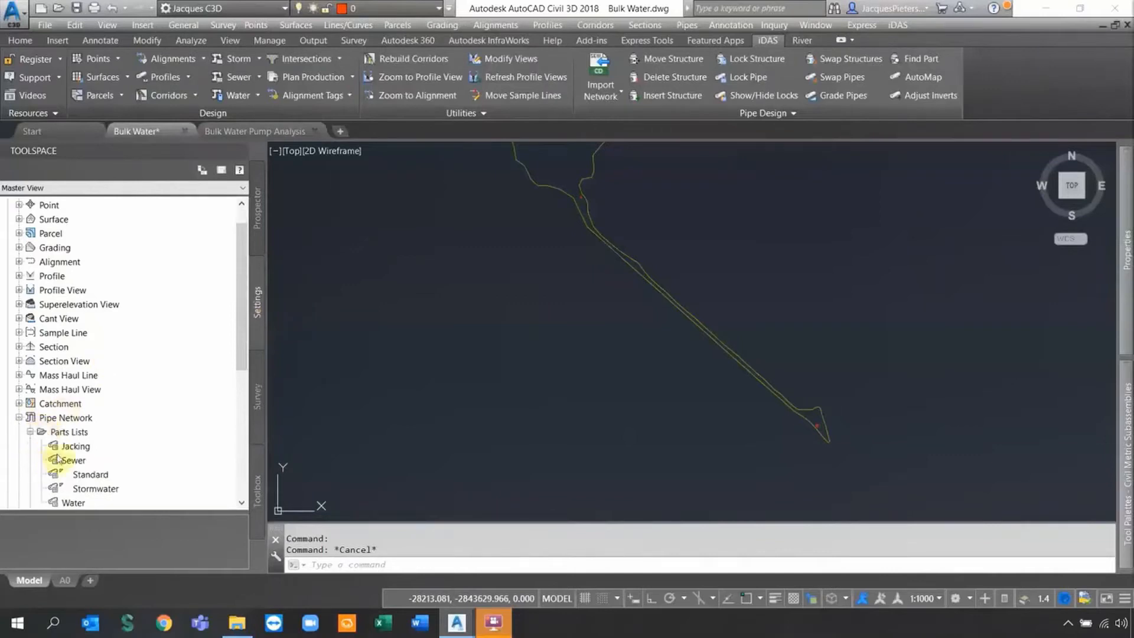
pyautogui.doubleClick(76, 501)
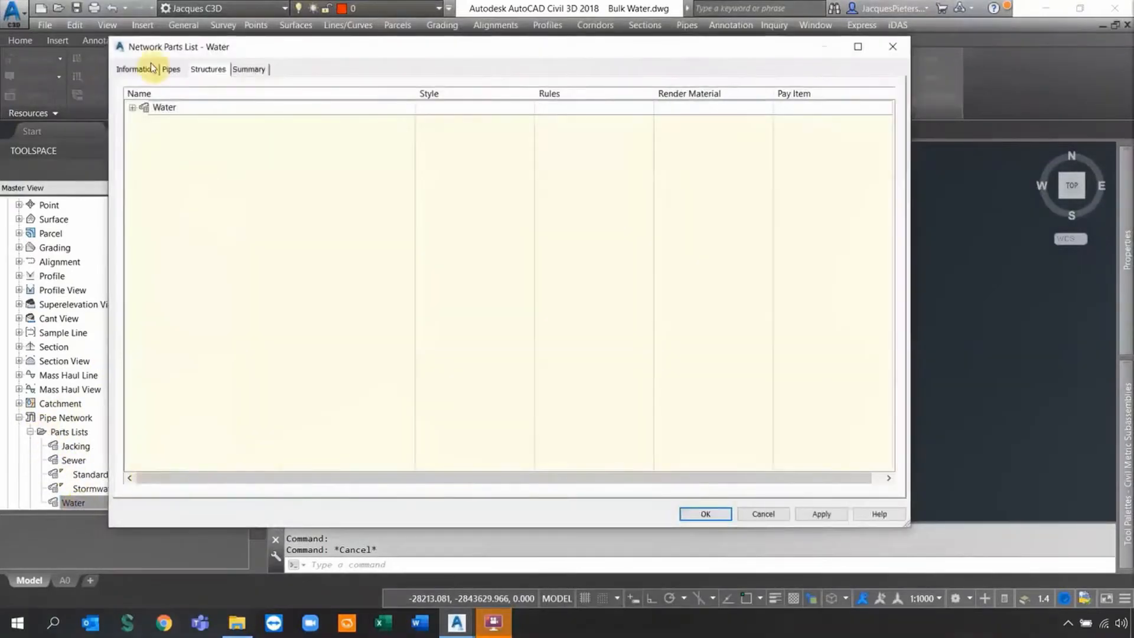
pyautogui.click(171, 69)
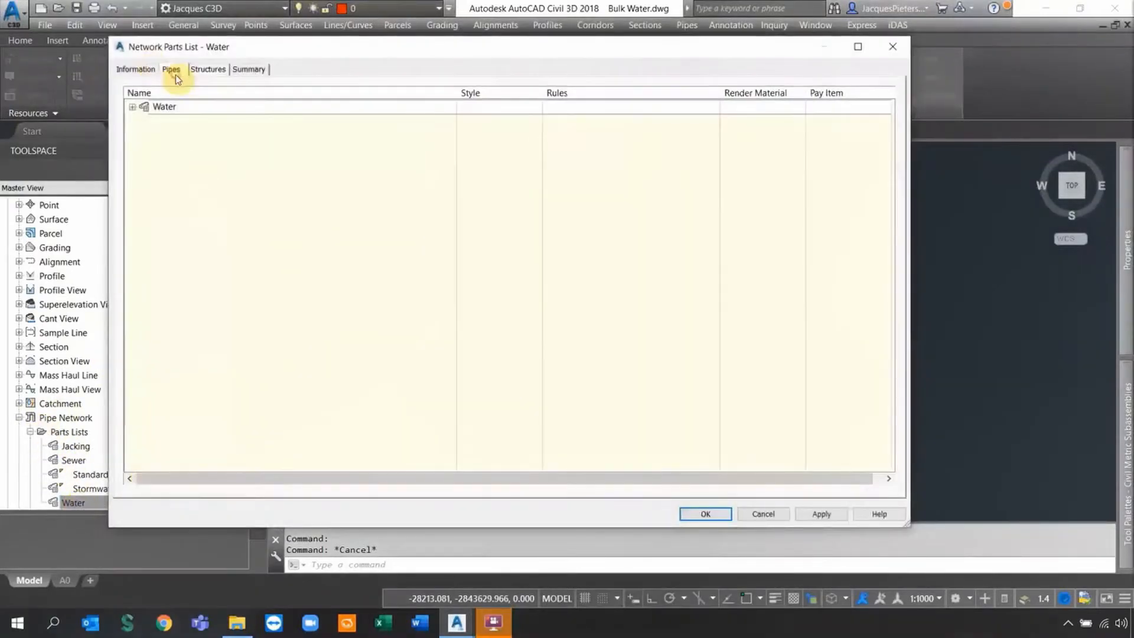
pyautogui.click(133, 108)
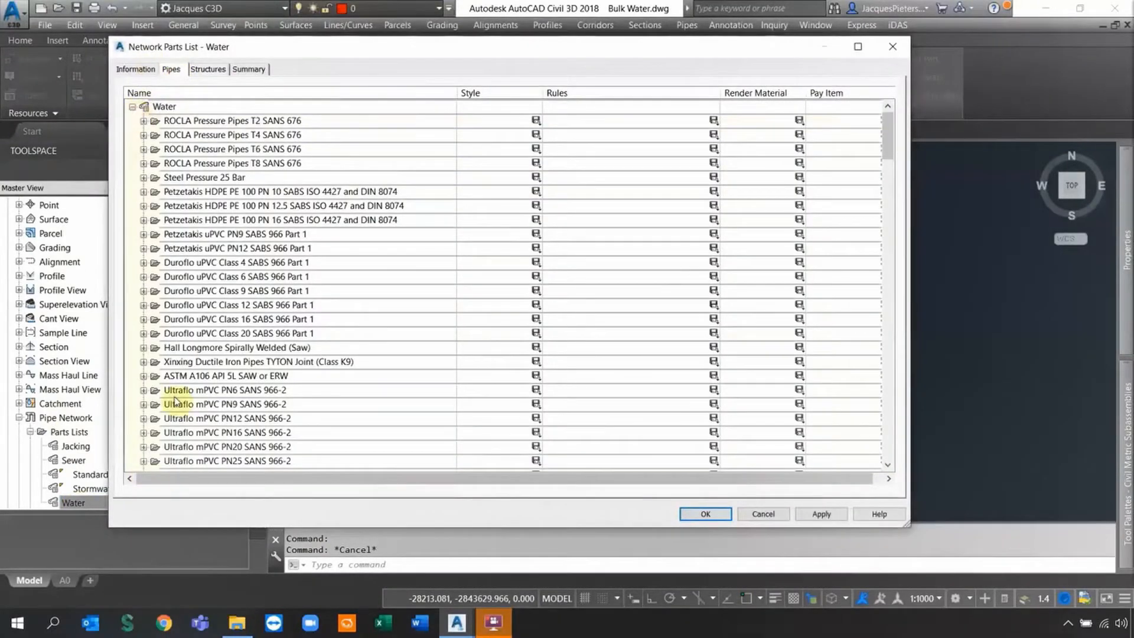
# Maximize the parts list, scroll through the pipe catalogue, then switch to Structures.
pyautogui.click(858, 46)
pyautogui.scroll(-17, 118, 144)
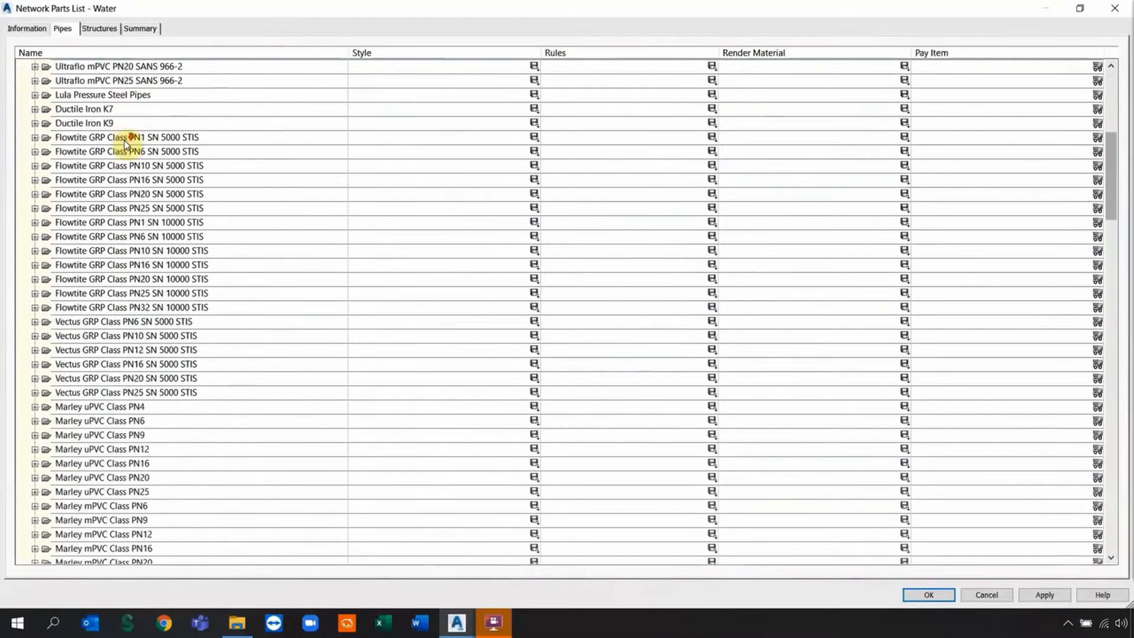
pyautogui.scroll(-20, 124, 151)
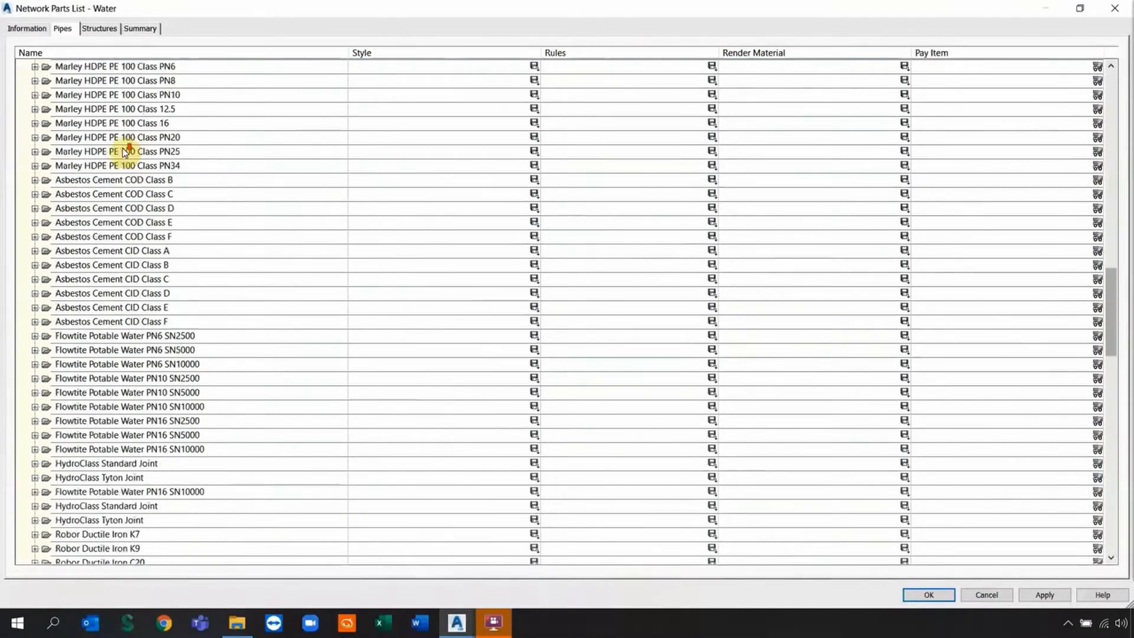
pyautogui.scroll(-12, 124, 151)
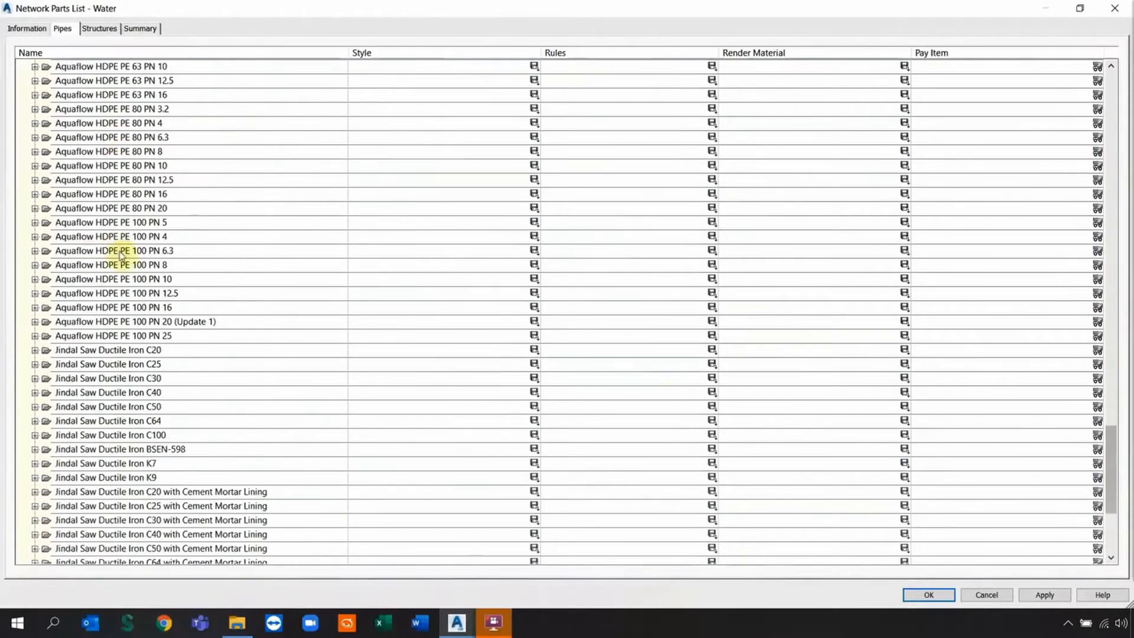
pyautogui.scroll(-5, 119, 250)
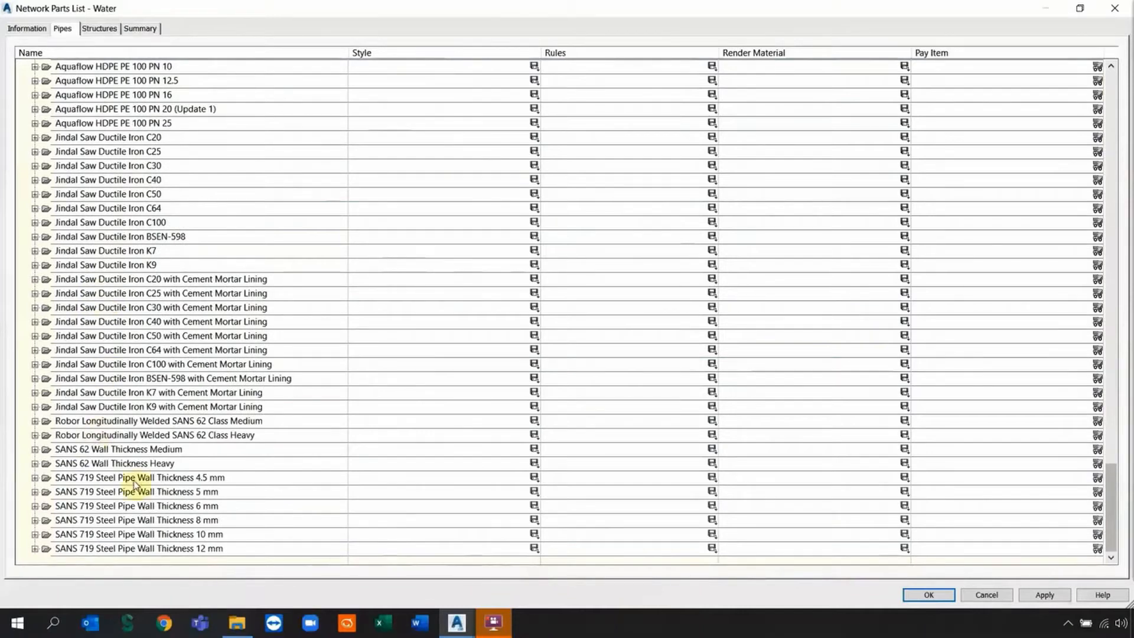
pyautogui.click(99, 28)
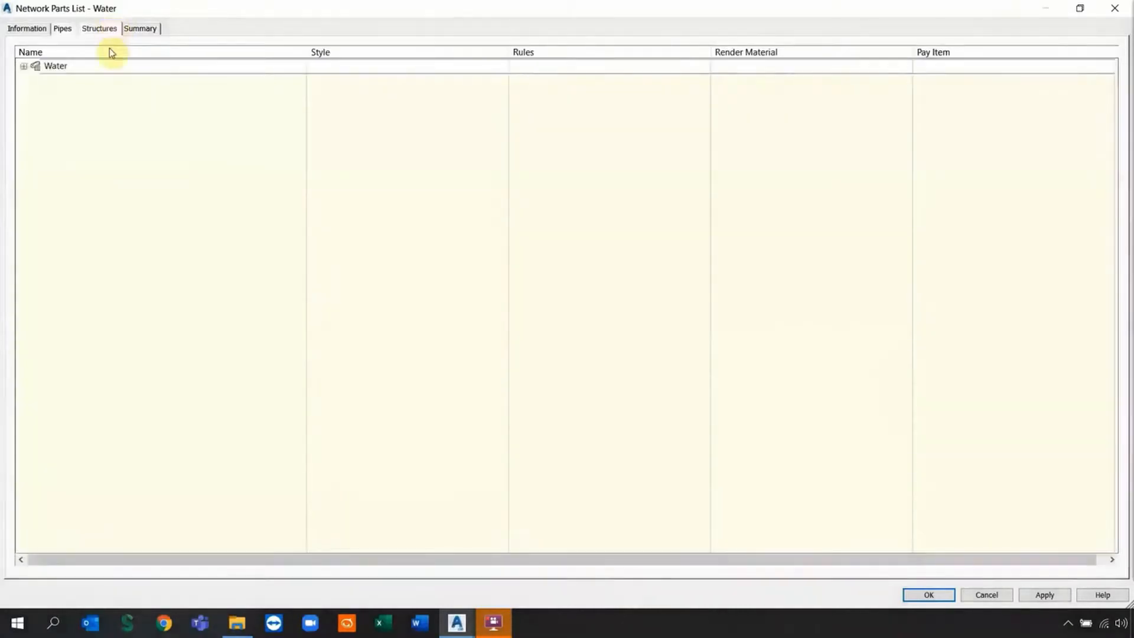
# Expand the Water structure families, review them down to Water Hammer Eliminator, and close the dialog.
pyautogui.click(23, 68)
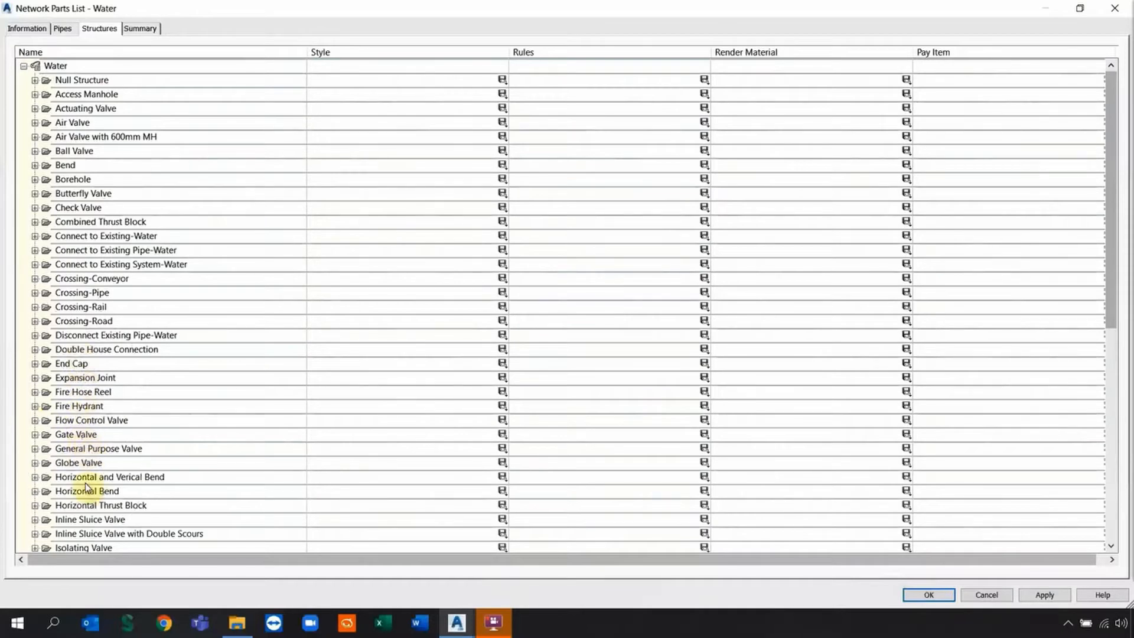
pyautogui.scroll(-3, 89, 479)
pyautogui.scroll(-3, 90, 482)
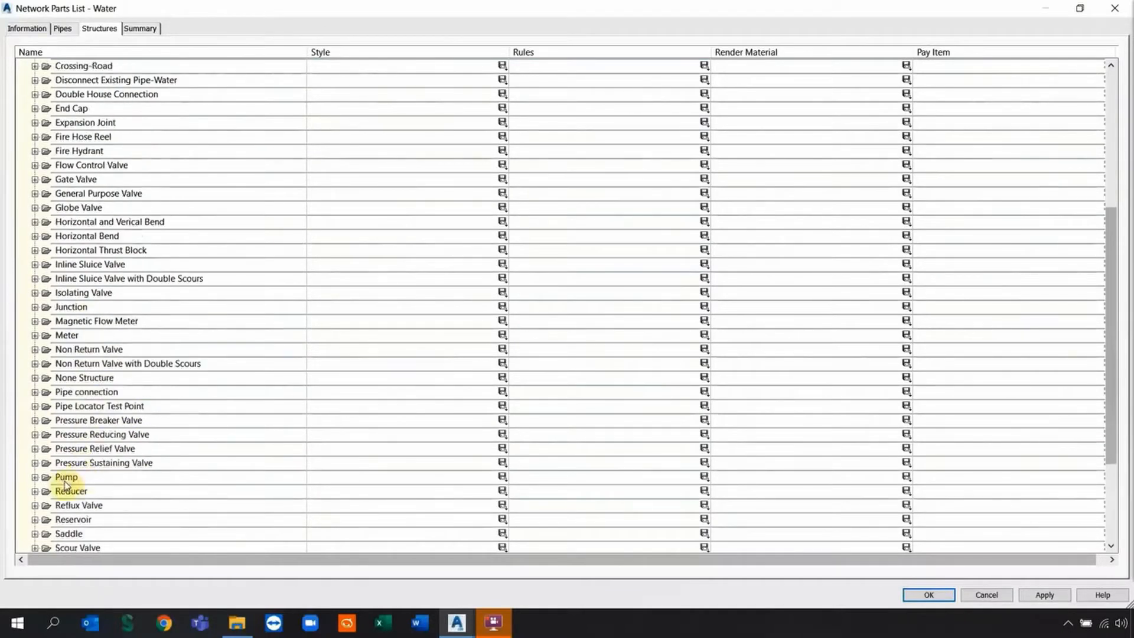
pyautogui.scroll(-1, 71, 520)
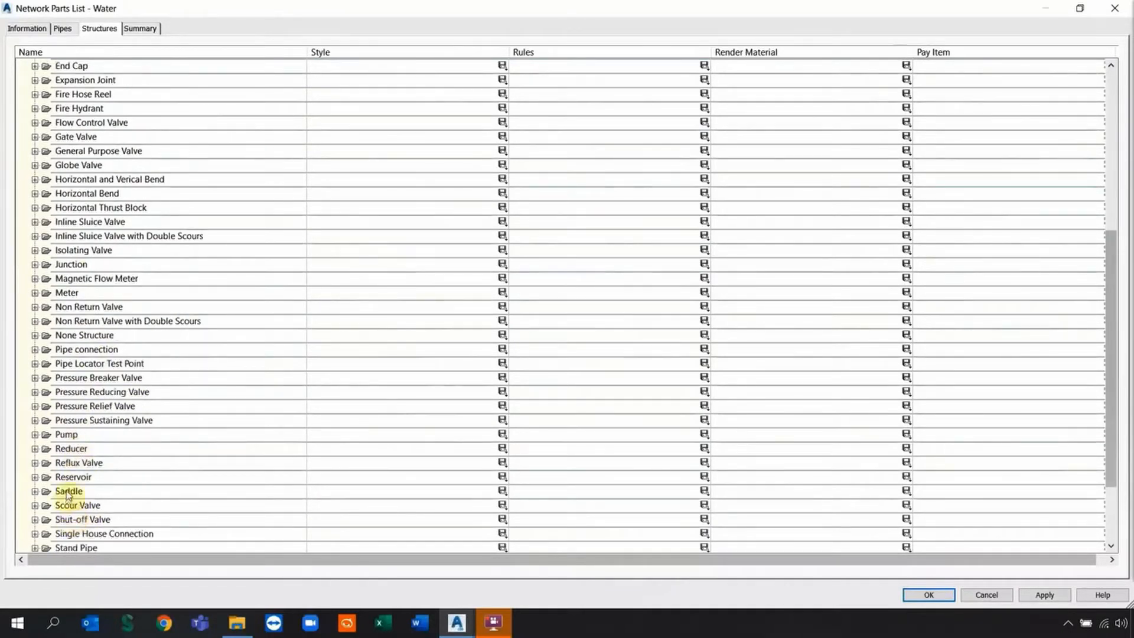
pyautogui.scroll(-1, 74, 493)
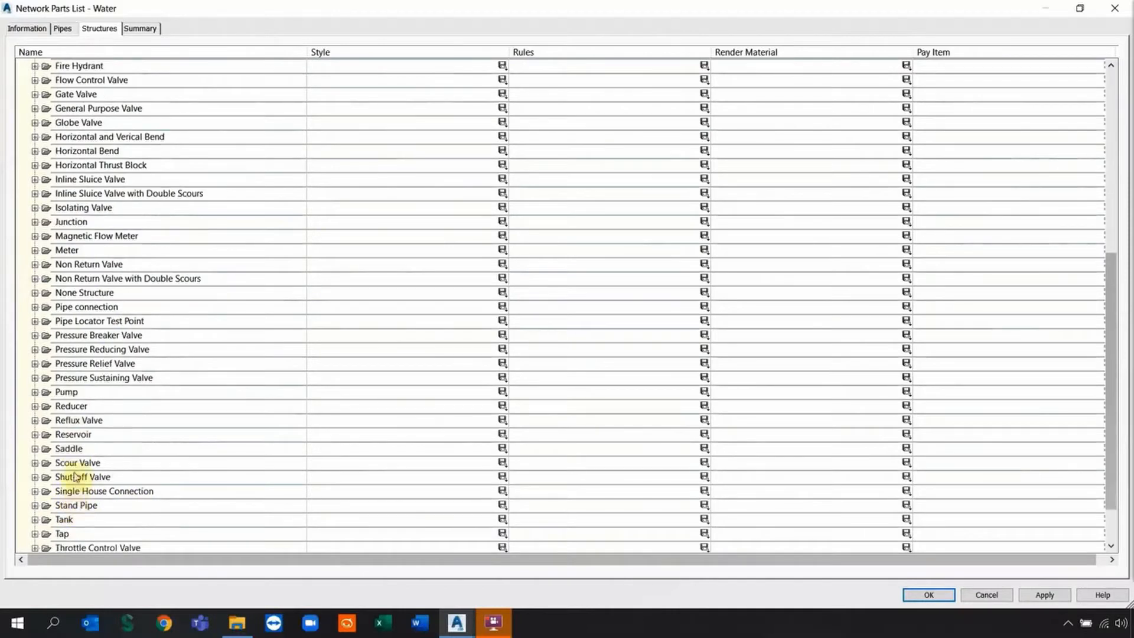
pyautogui.scroll(-1, 75, 495)
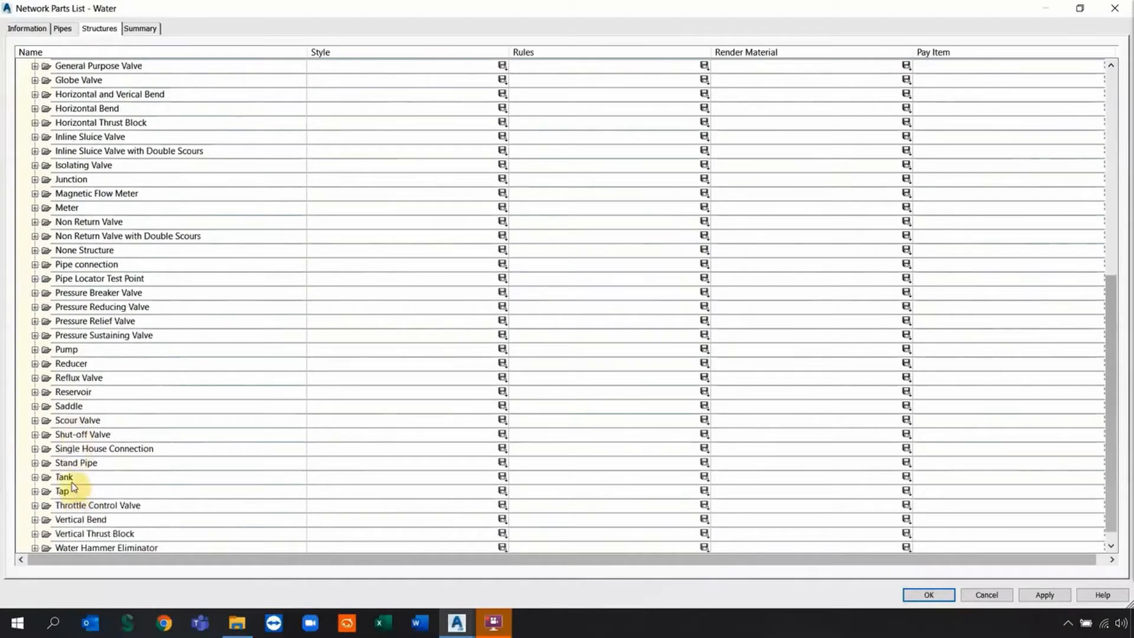
pyautogui.scroll(-1, 72, 481)
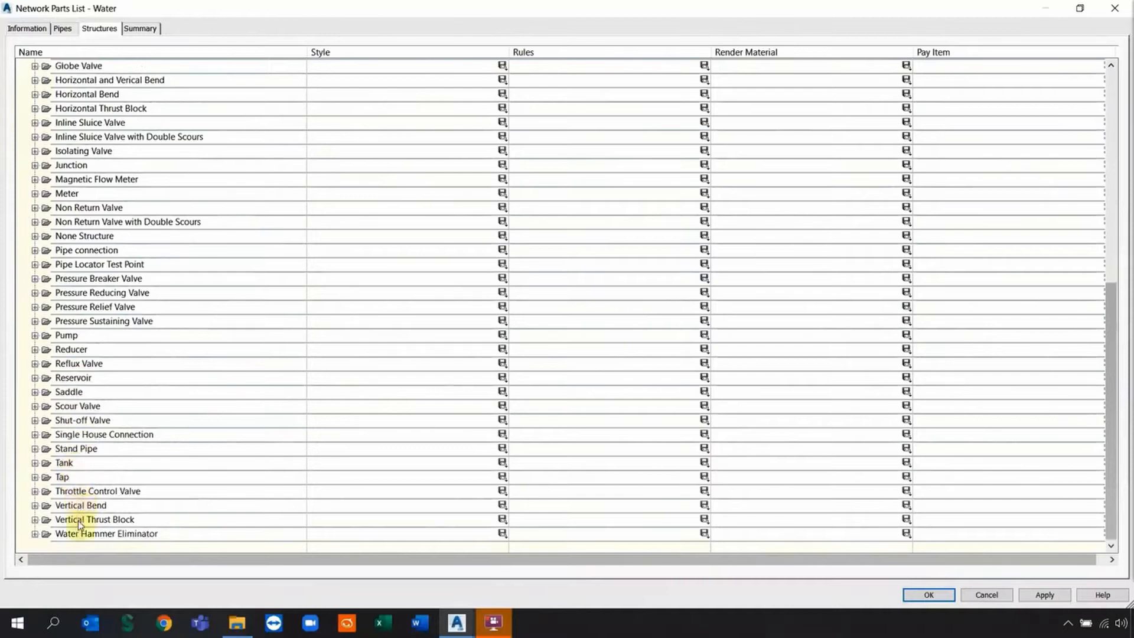
pyautogui.click(981, 598)
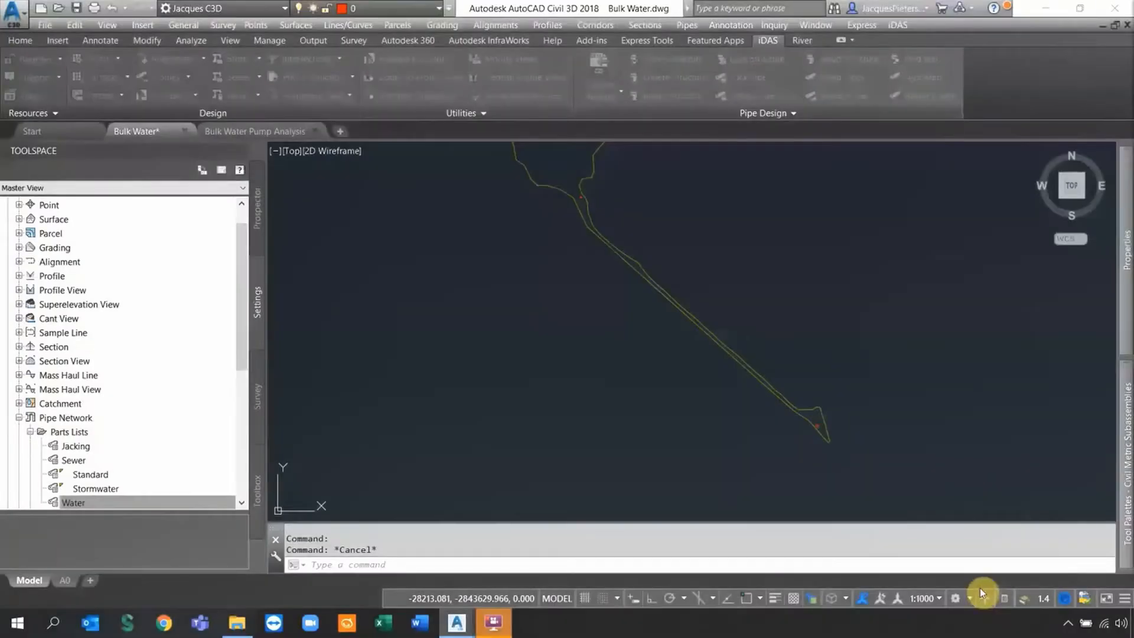
# Start a polyline with the current colour set to Magenta and lineweight 0.50 mm.
pyautogui.click(20, 40)
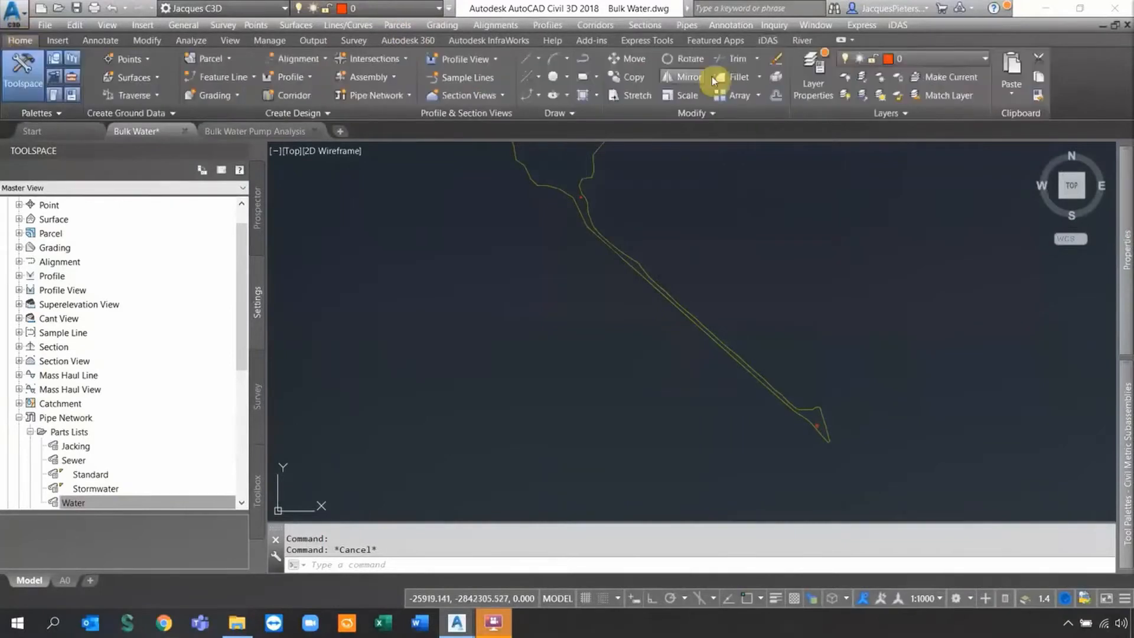
pyautogui.click(583, 61)
pyautogui.scroll(5, 830, 443)
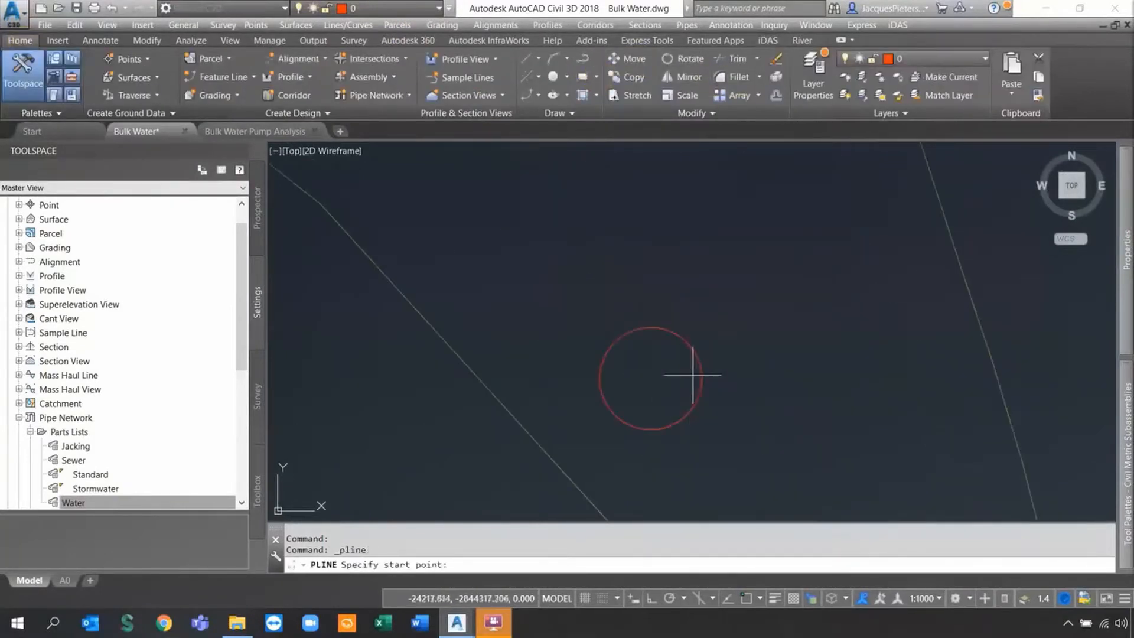
pyautogui.moveTo(1126, 231)
pyautogui.click(1064, 197)
pyautogui.click(1078, 200)
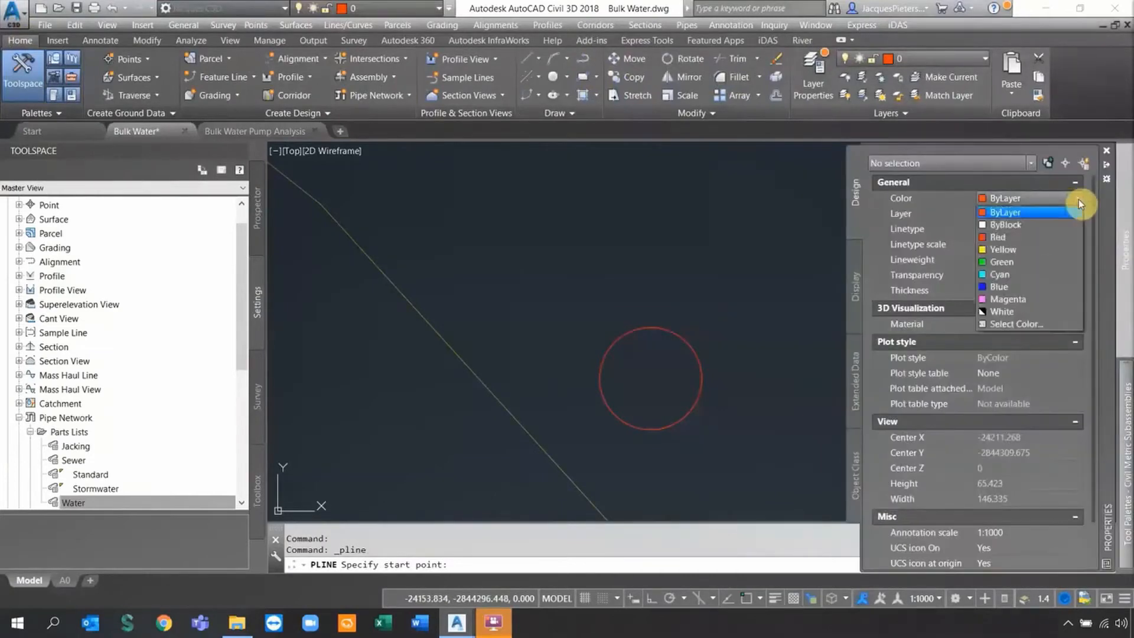
pyautogui.click(1017, 298)
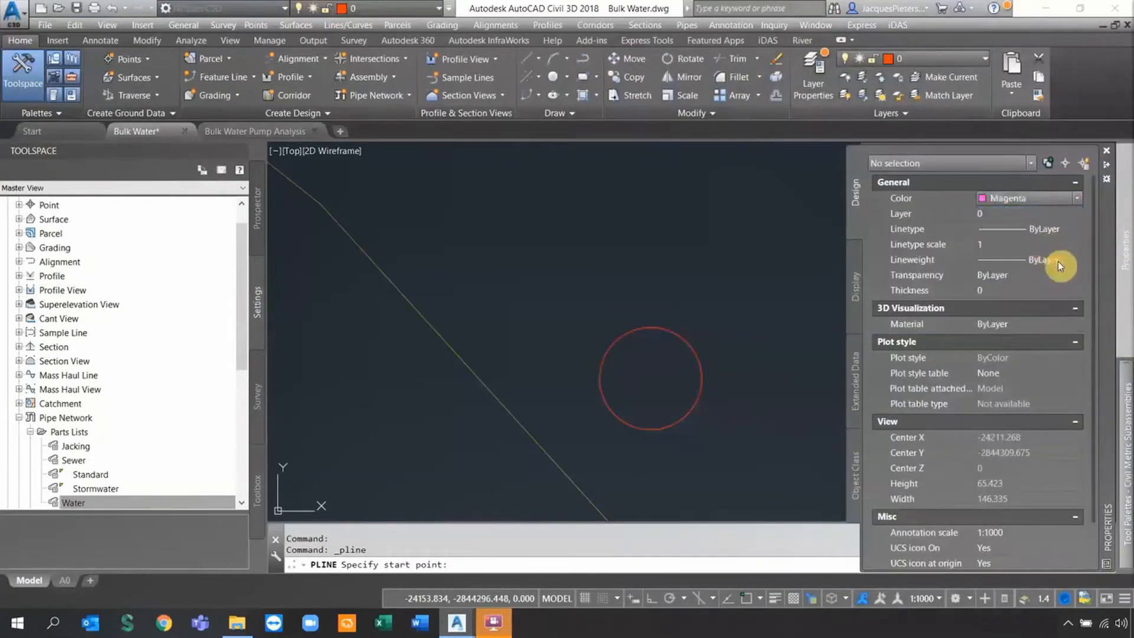
pyautogui.click(1059, 264)
pyautogui.click(1078, 259)
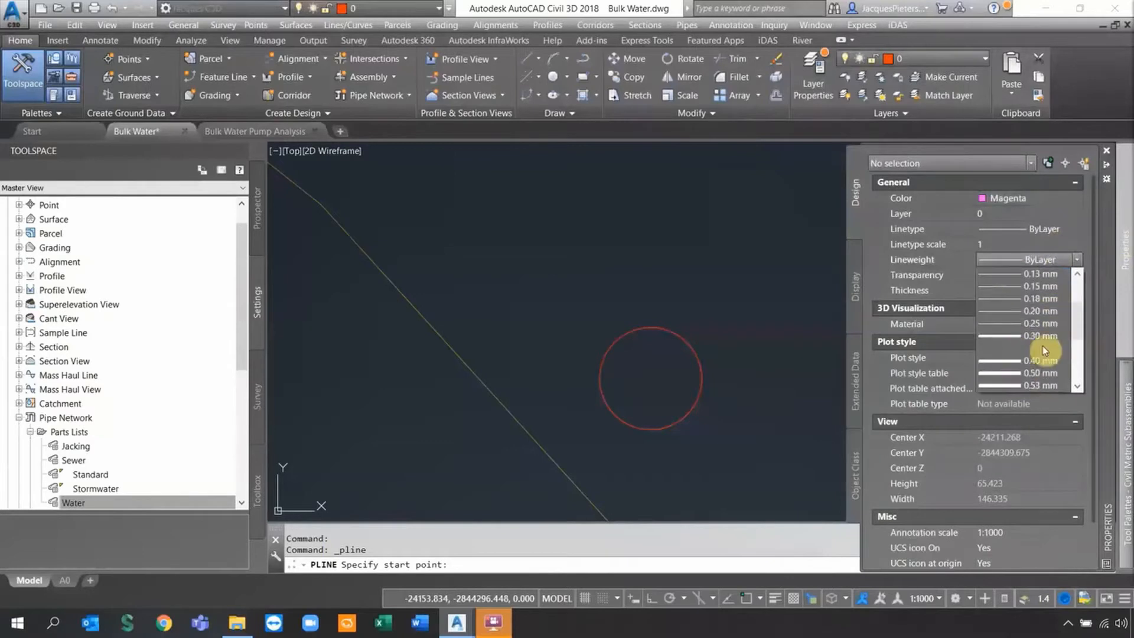
pyautogui.click(1028, 374)
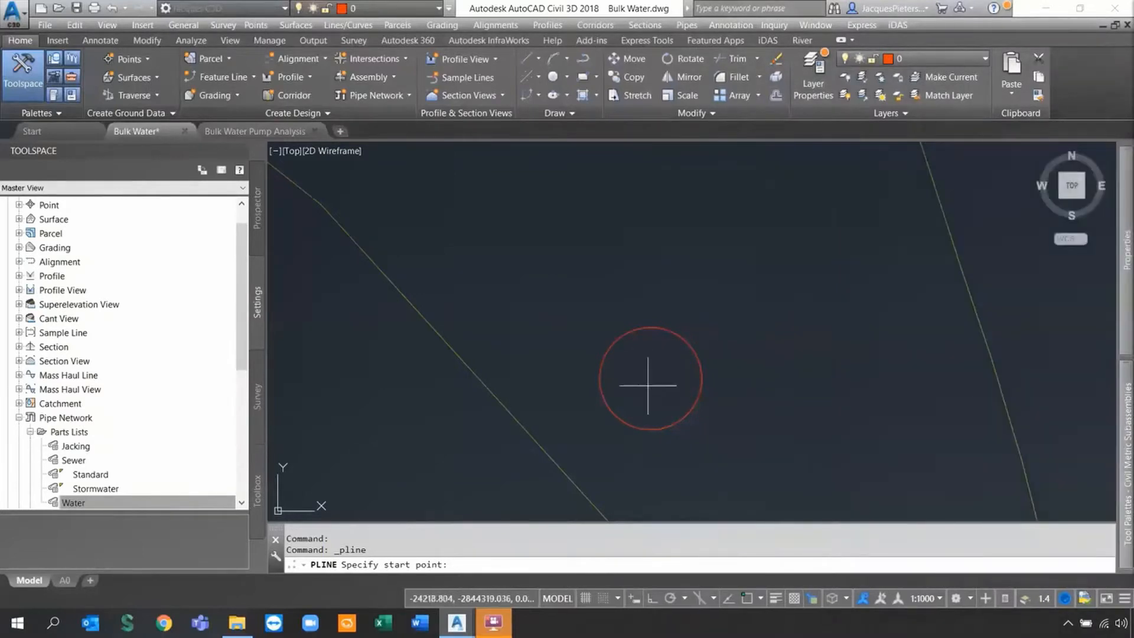
# Trace the route from the red circle along the roads to the top outline and finish the polyline.
pyautogui.click(653, 380)
pyautogui.scroll(-3, 597, 289)
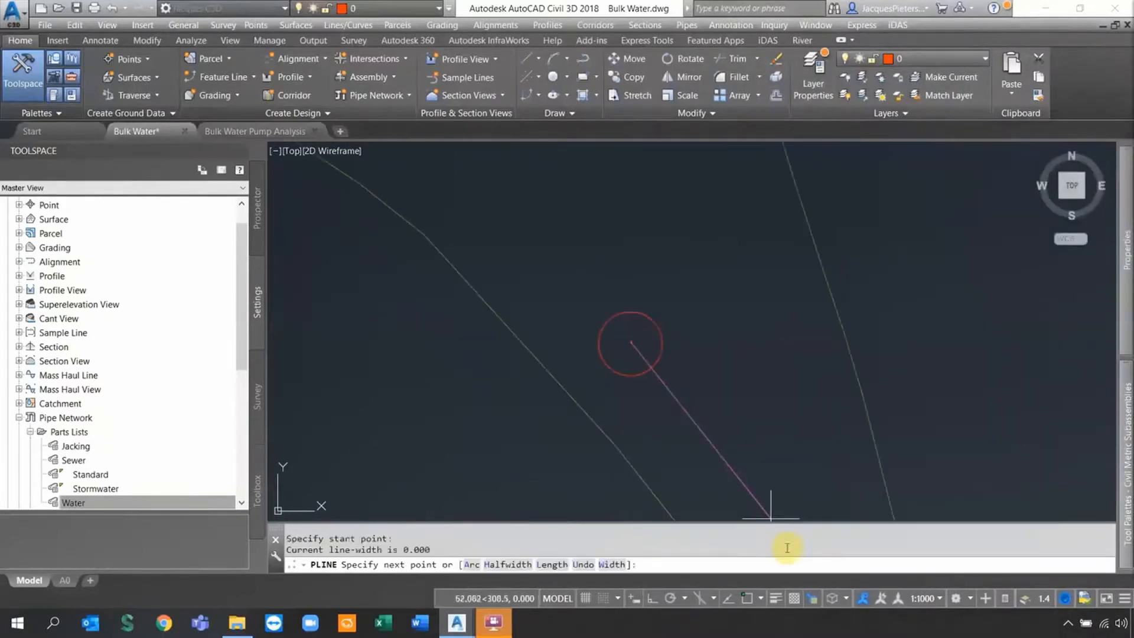
pyautogui.scroll(4, 614, 329)
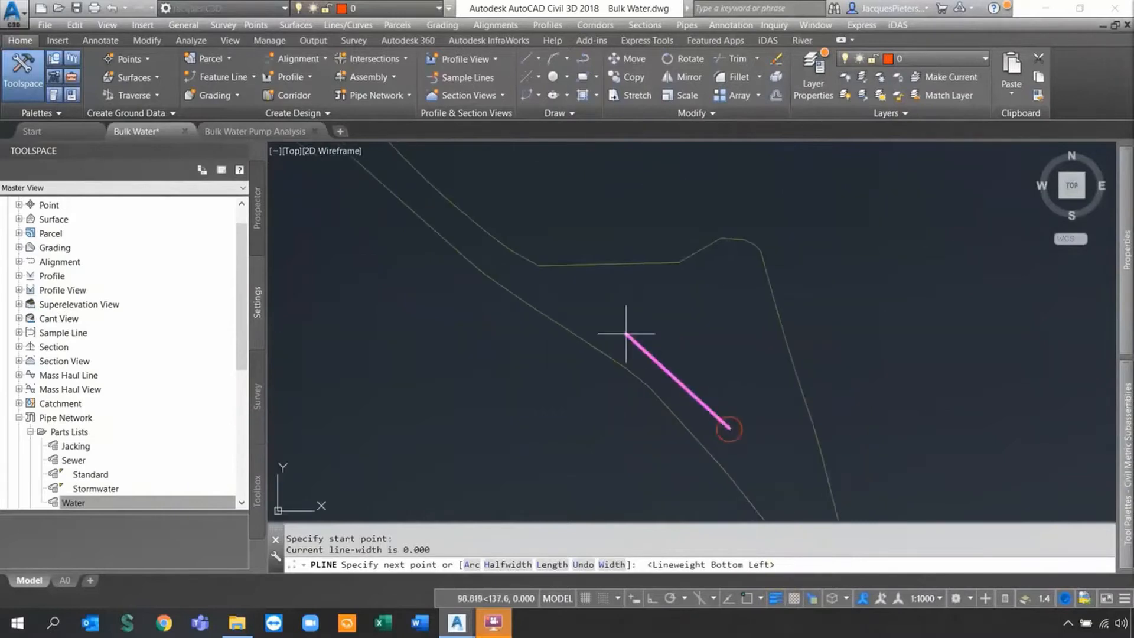
pyautogui.click(536, 283)
pyautogui.moveTo(488, 246); pyautogui.dragTo(606, 337, button='middle')
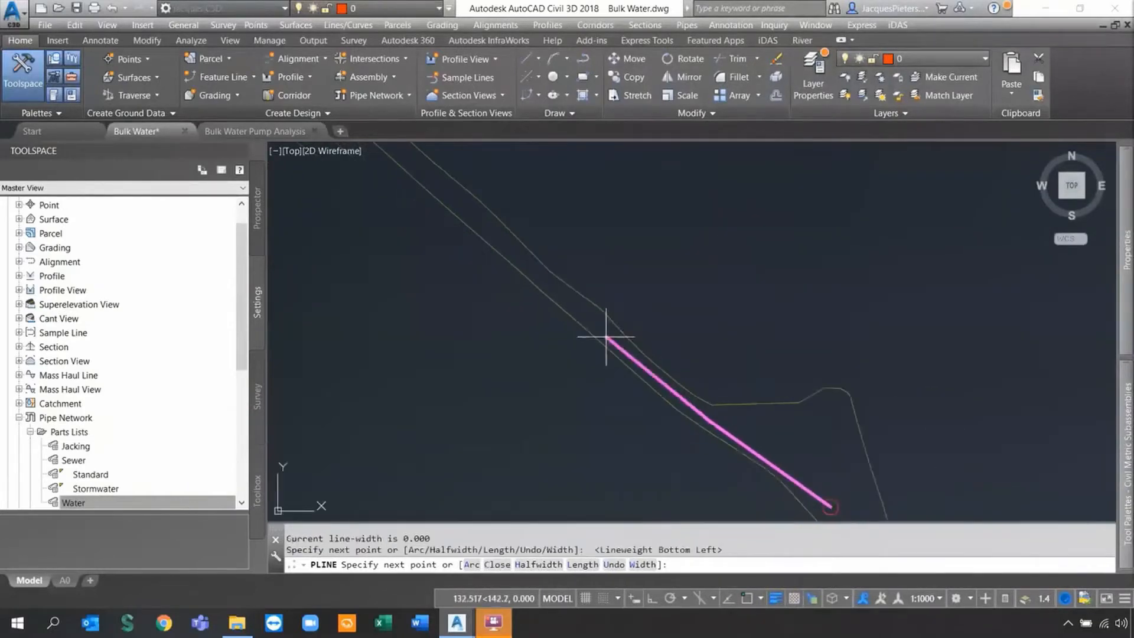
pyautogui.click(578, 308)
pyautogui.moveTo(542, 258); pyautogui.dragTo(665, 388, button='middle')
pyautogui.click(567, 314)
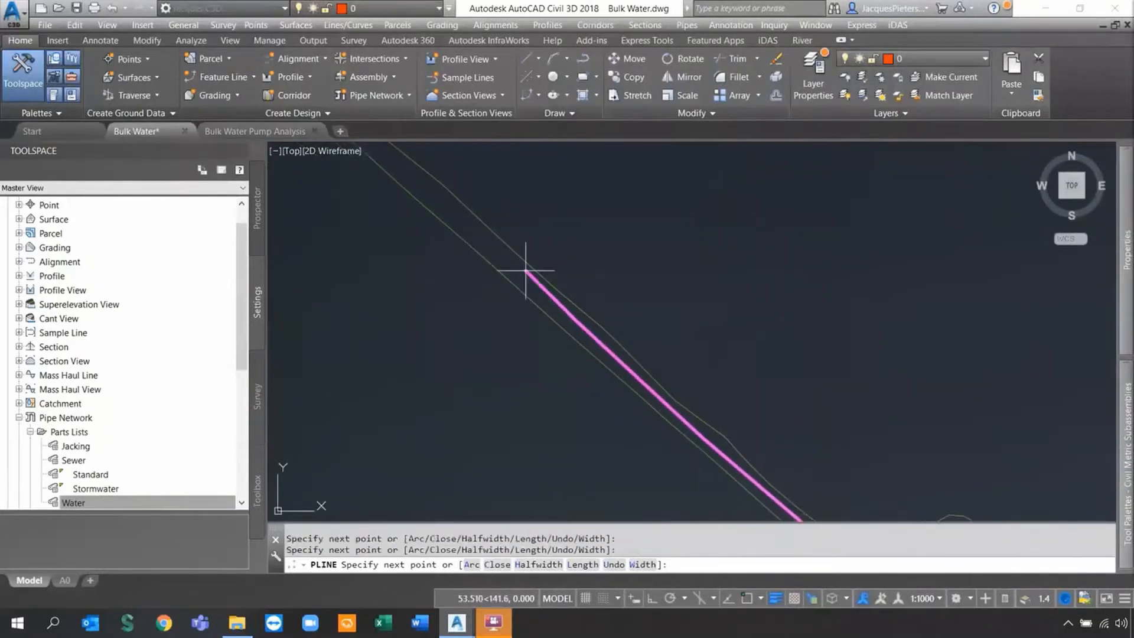
pyautogui.moveTo(587, 299); pyautogui.dragTo(856, 482, button='middle')
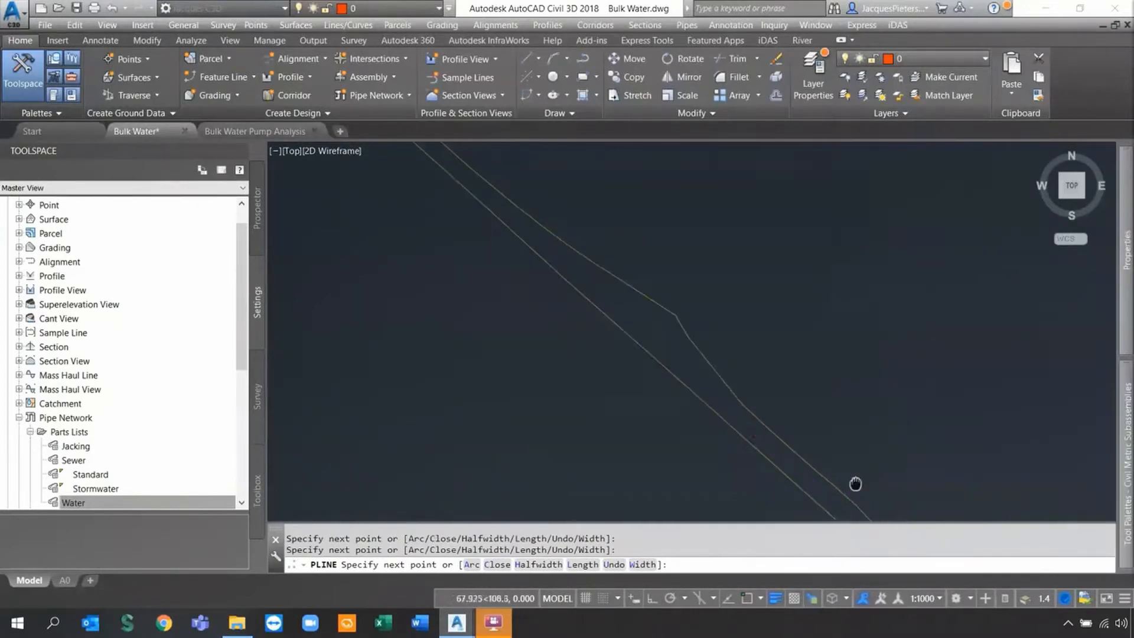
pyautogui.moveTo(569, 261); pyautogui.dragTo(799, 374, button='middle')
pyautogui.scroll(2, 736, 328)
pyautogui.moveTo(931, 505); pyautogui.dragTo(720, 341, button='middle')
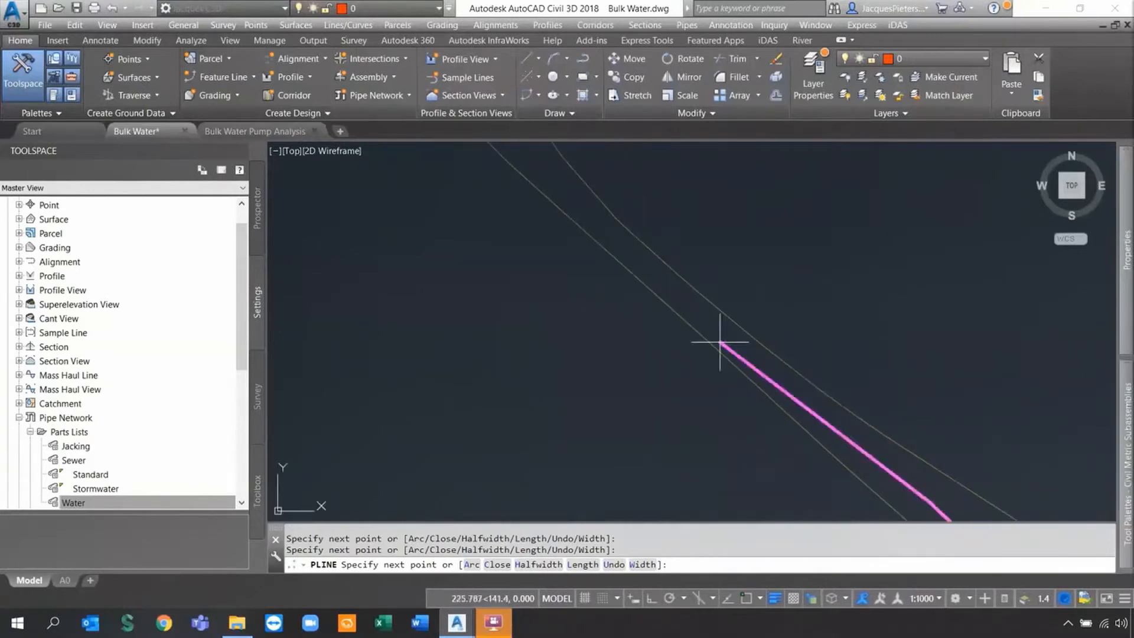
pyautogui.click(742, 347)
pyautogui.moveTo(598, 240); pyautogui.dragTo(711, 354, button='middle')
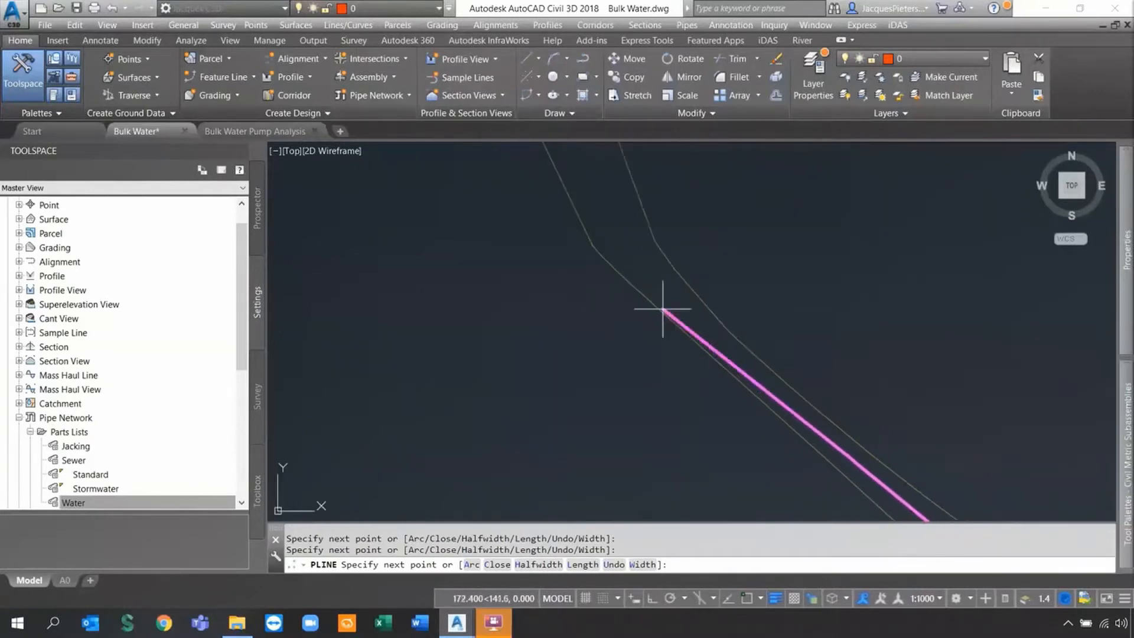
pyautogui.moveTo(638, 275); pyautogui.dragTo(678, 404, button='middle')
pyautogui.scroll(-2, 637, 323)
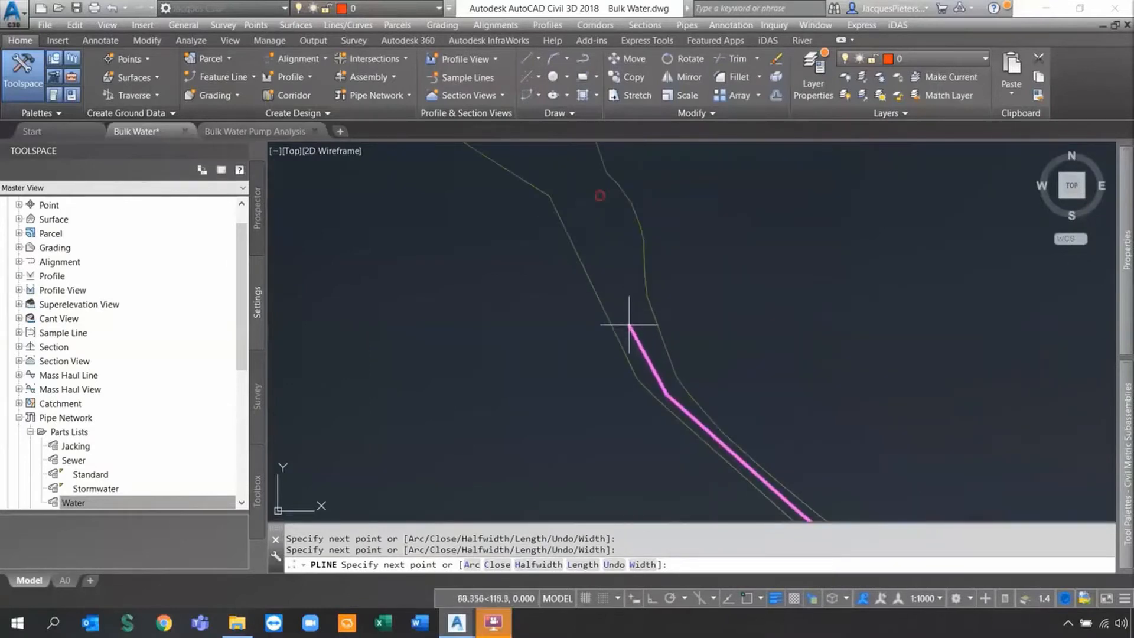
pyautogui.scroll(5, 614, 238)
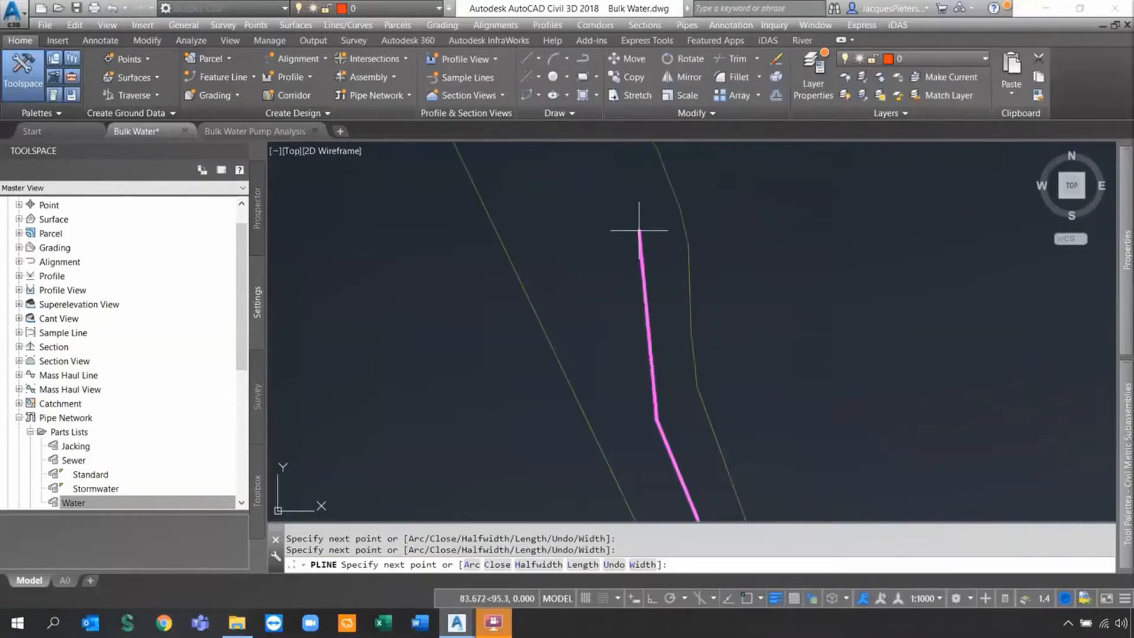
pyautogui.click(642, 272)
pyautogui.rightClick(686, 282)
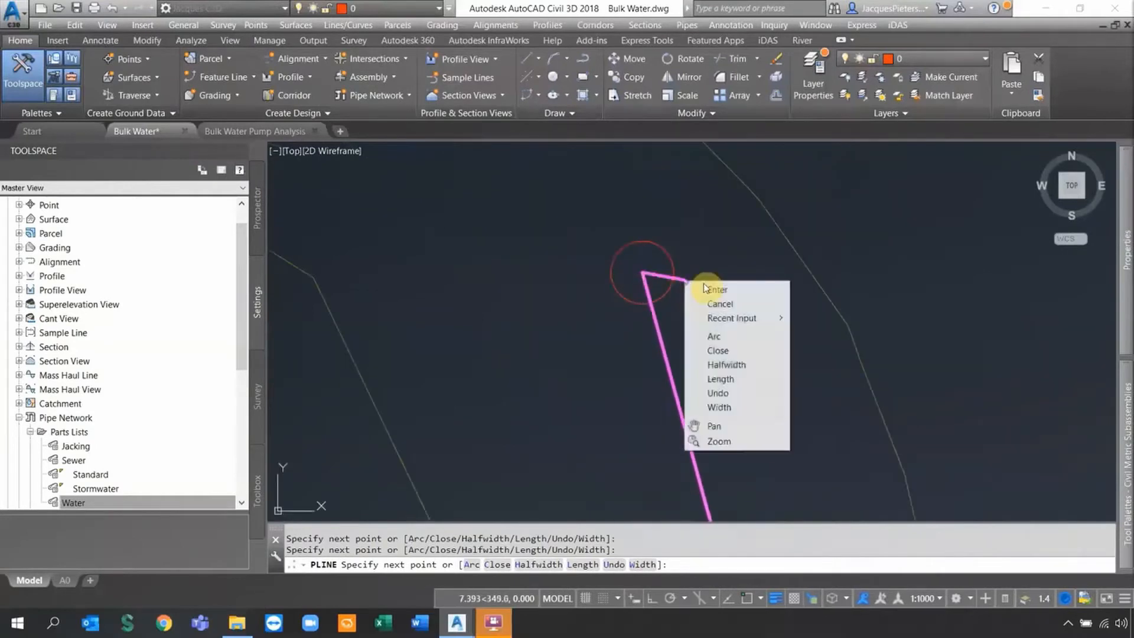
pyautogui.click(707, 285)
# Zoom and pan so the whole finished route polyline fits on screen.
pyautogui.scroll(-5, 709, 284)
pyautogui.moveTo(870, 436); pyautogui.dragTo(711, 281, button='middle')
pyautogui.scroll(-3, 711, 282)
pyautogui.scroll(-2, 800, 337)
pyautogui.moveTo(914, 395)
pyautogui.mouseDown(button='middle')
pyautogui.moveTo(923, 410)
pyautogui.moveTo(744, 268)
pyautogui.mouseUp(button='middle')
pyautogui.moveTo(875, 344); pyautogui.dragTo(835, 340, button='middle')
pyautogui.scroll(-2, 816, 301)
pyautogui.moveTo(816, 297); pyautogui.dragTo(801, 352, button='middle')
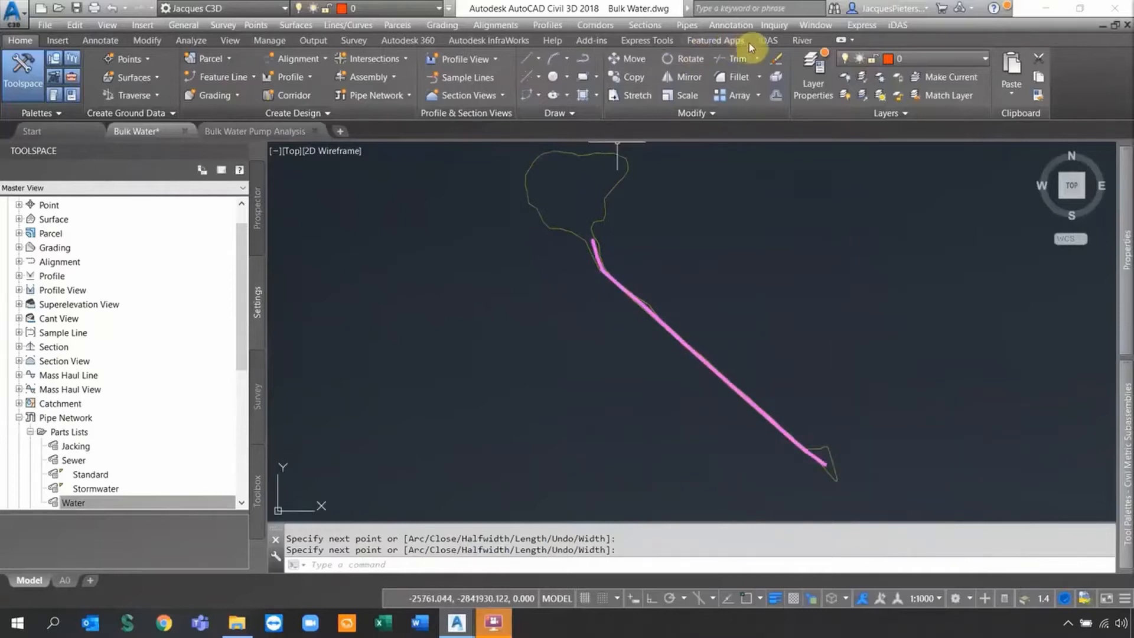
# Run the Bulk Water Wizard with alignment Bulk Water and 1.000–3.500 m pipe cover, then create the network.
pyautogui.click(765, 40)
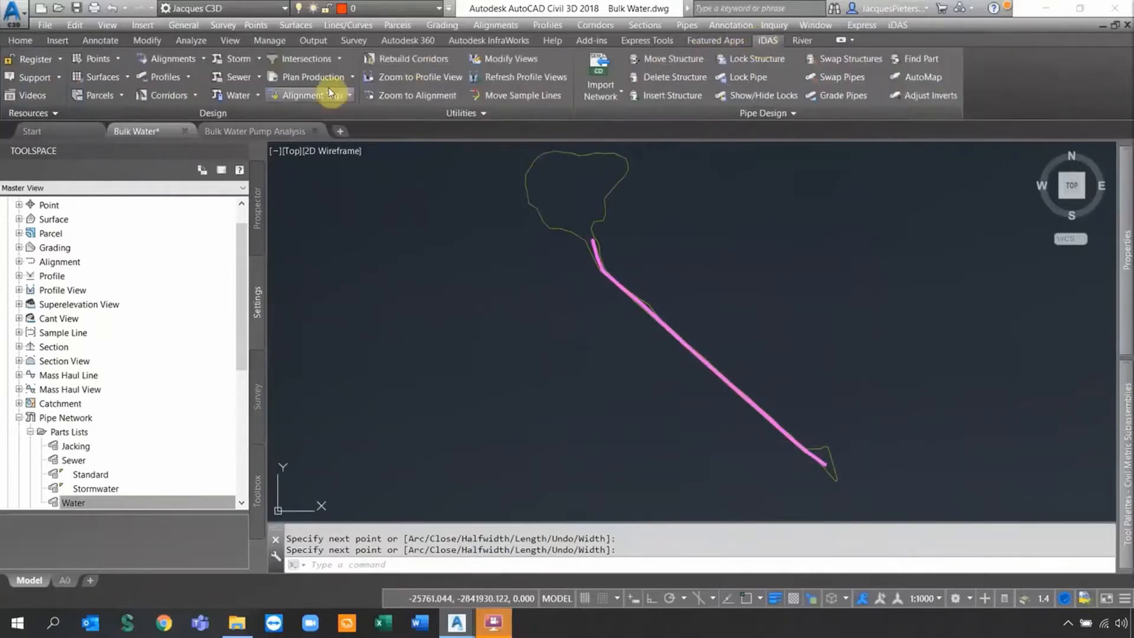
pyautogui.click(256, 95)
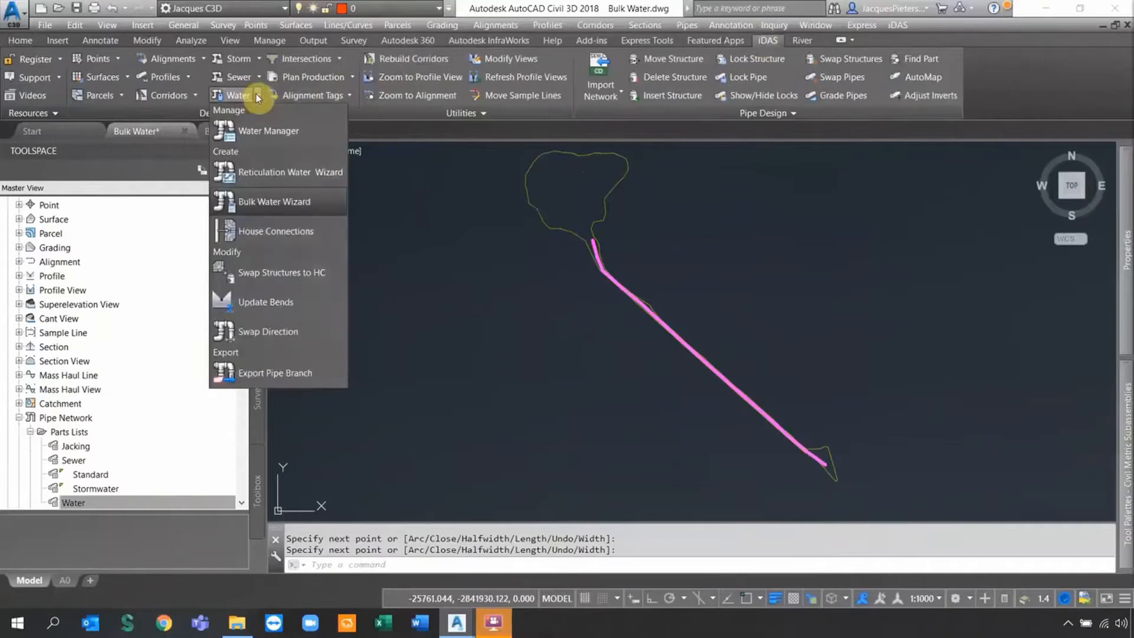
pyautogui.click(263, 207)
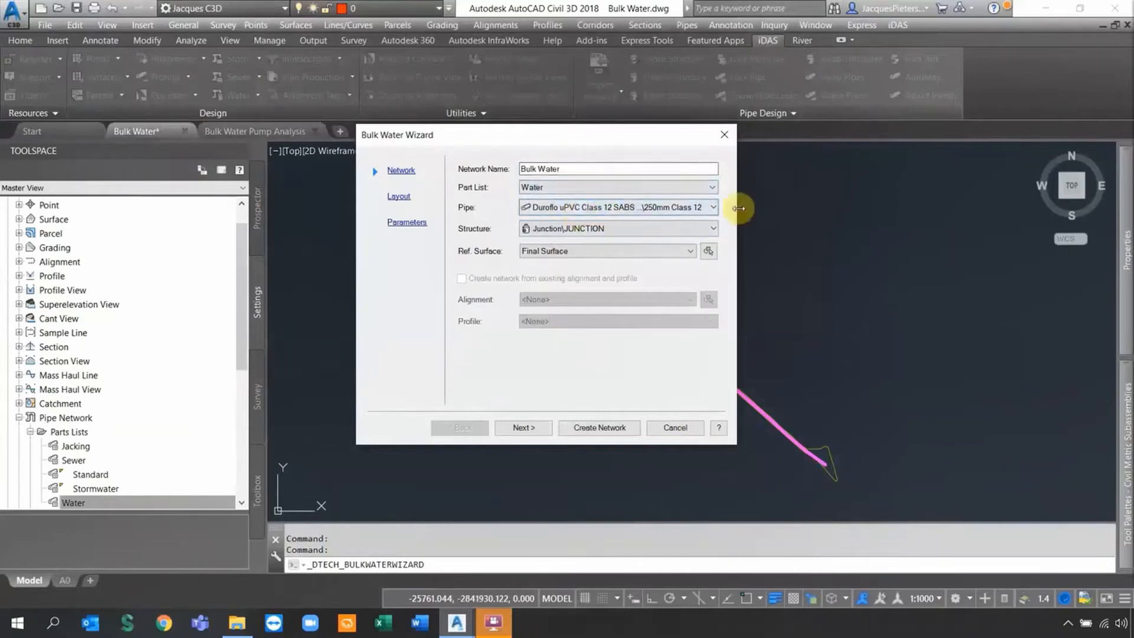
pyautogui.press('ctrl')
pyautogui.press('ctrl')
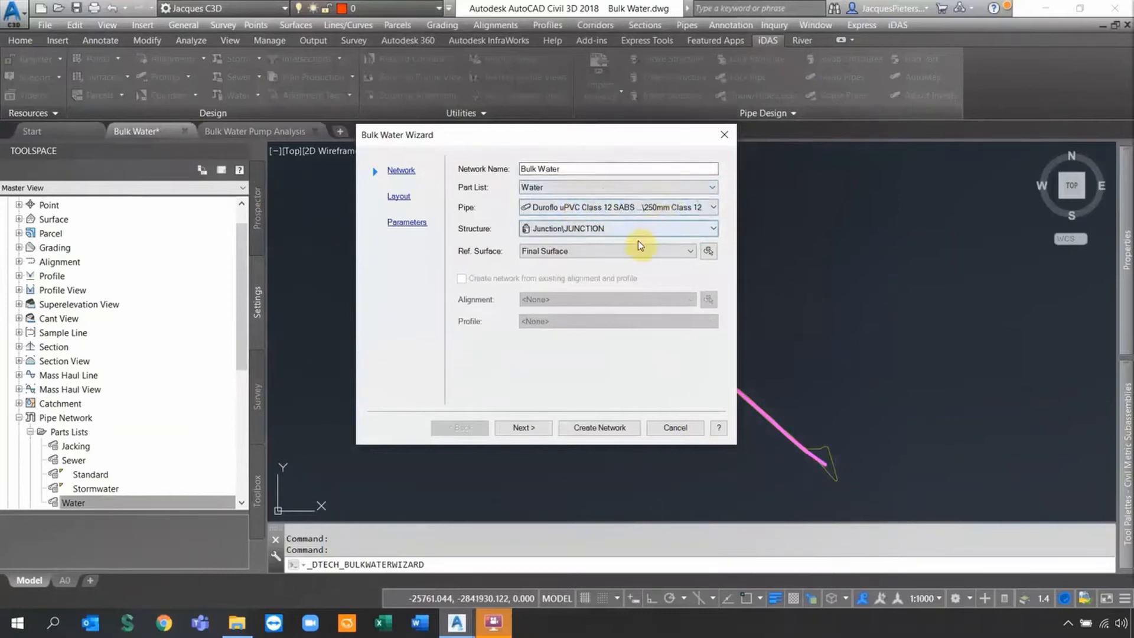
pyautogui.click(525, 428)
pyautogui.press('ctrl')
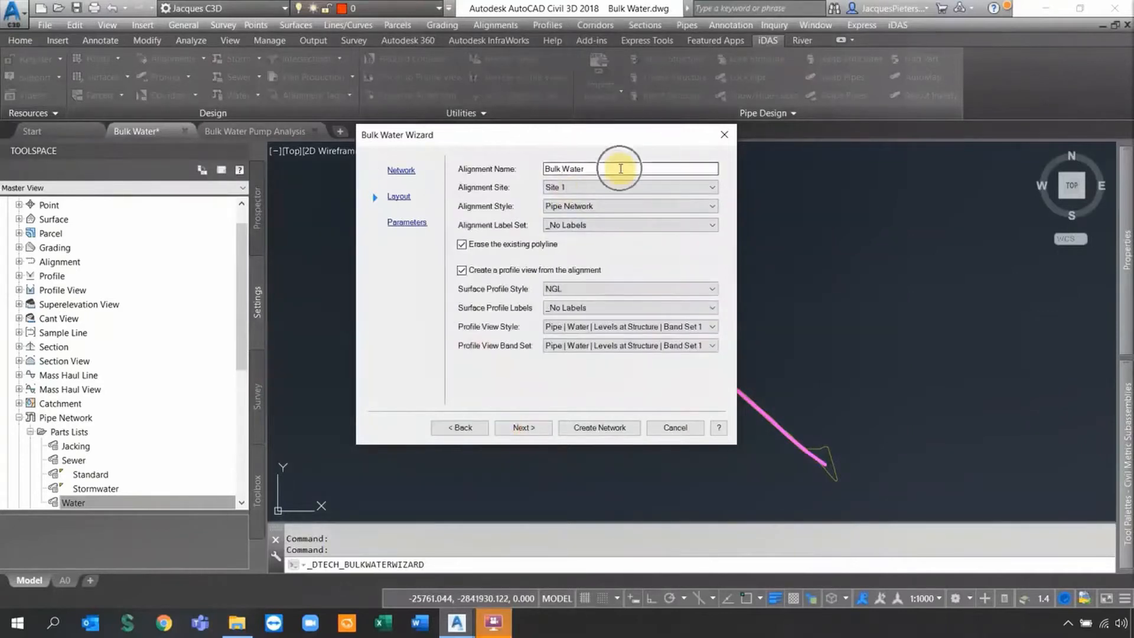
pyautogui.press('ctrl')
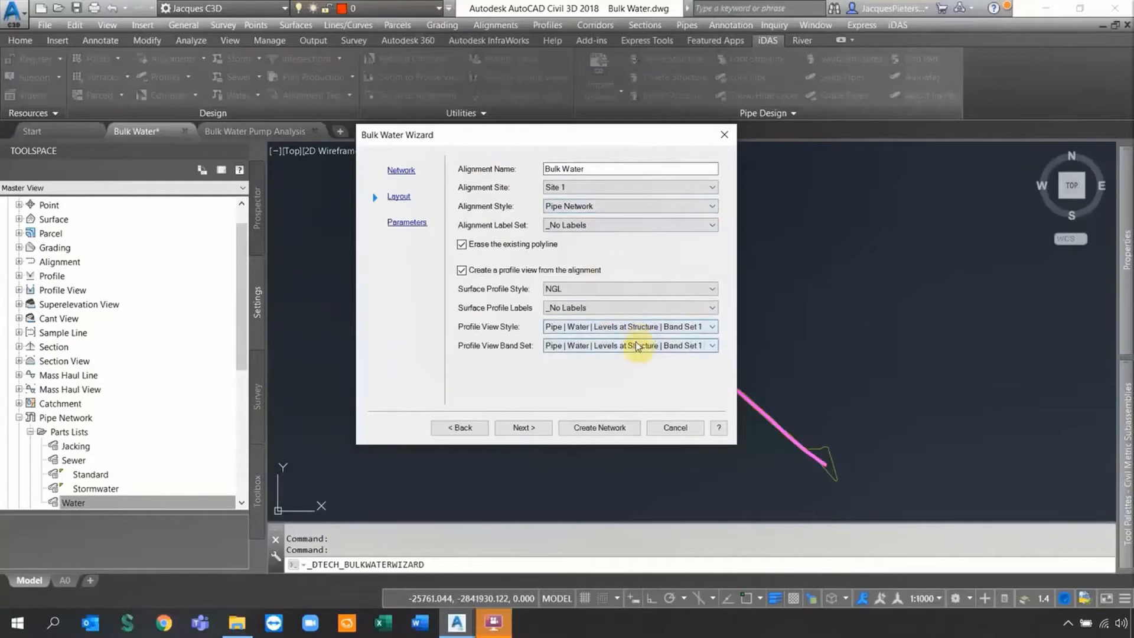
pyautogui.click(530, 427)
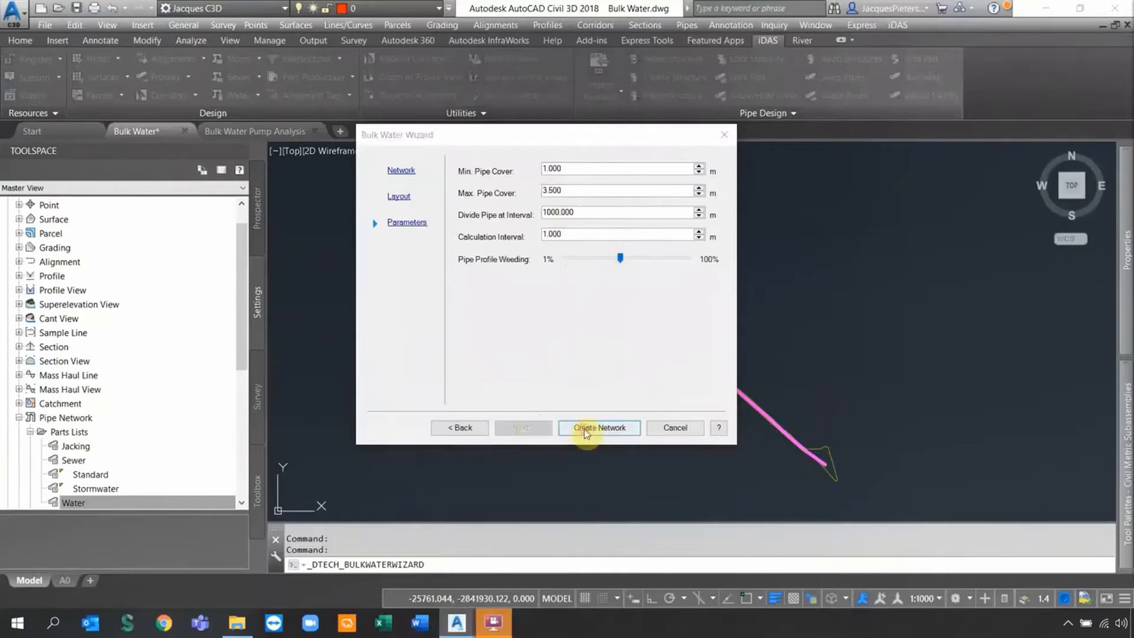
pyautogui.click(585, 432)
pyautogui.scroll(5, 823, 463)
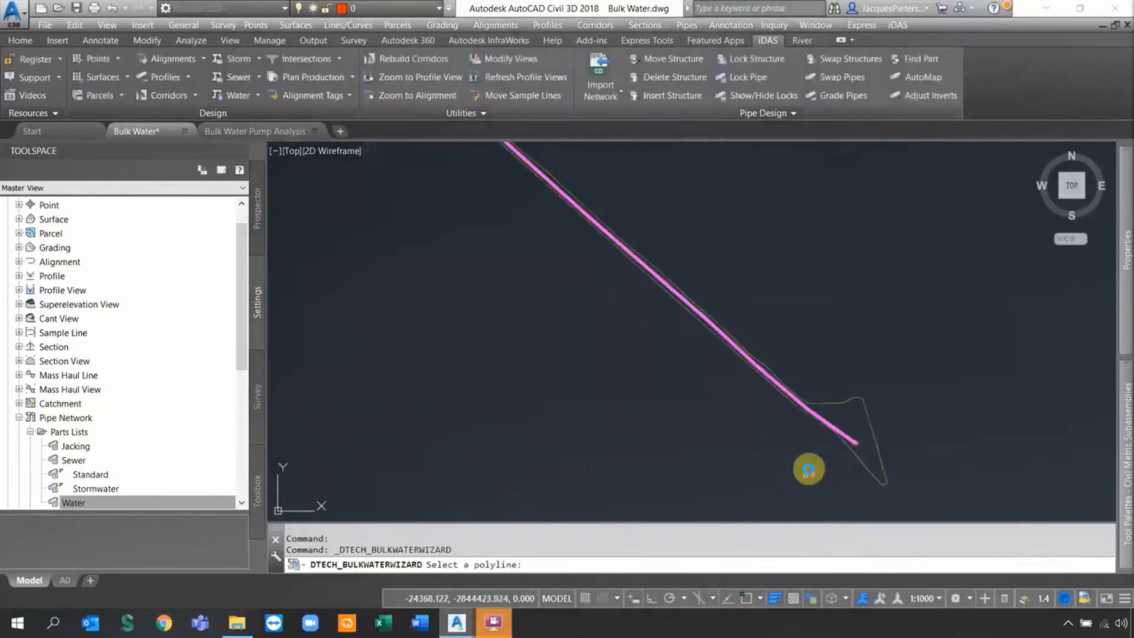
# Pick the magenta polyline as the route and place the profile view above the plan.
pyautogui.click(839, 436)
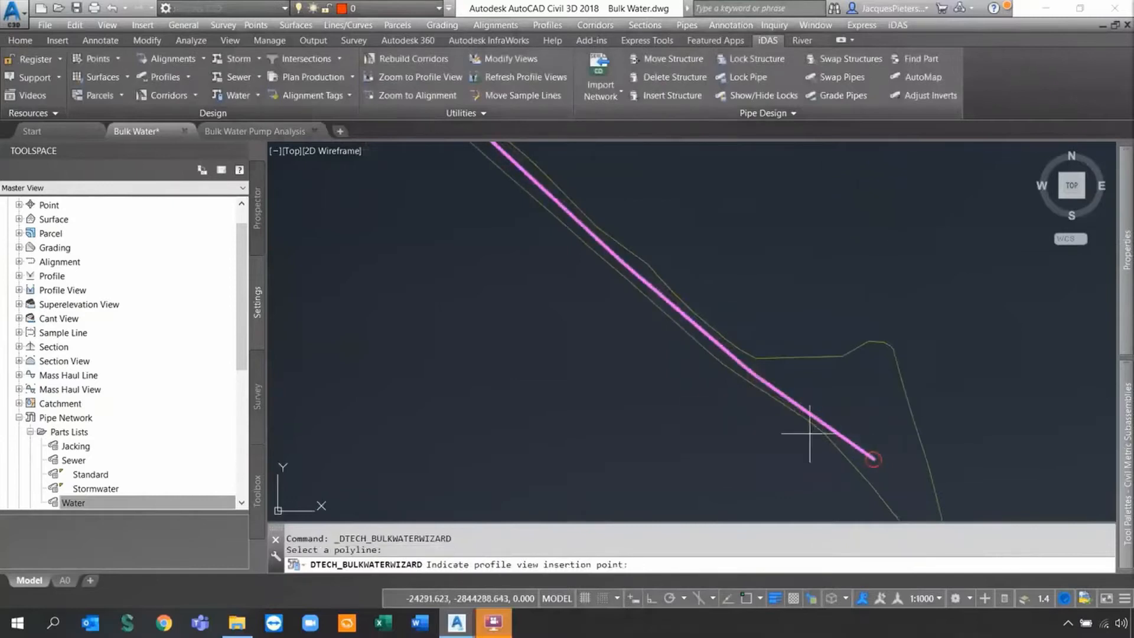
pyautogui.scroll(-5, 805, 441)
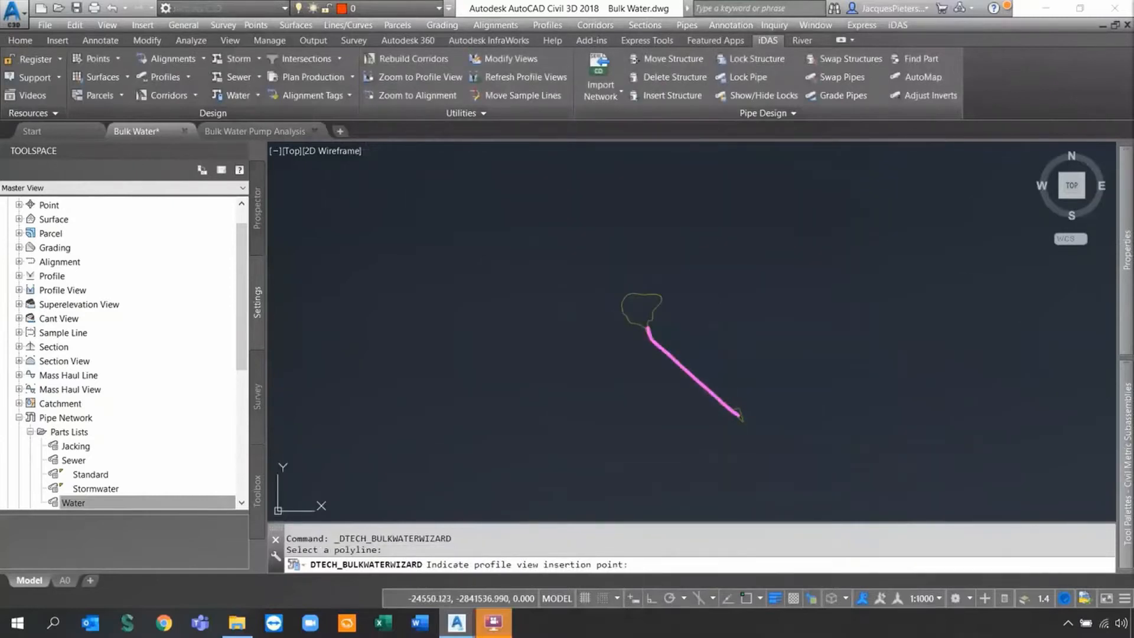
pyautogui.click(738, 413)
pyautogui.click(721, 269)
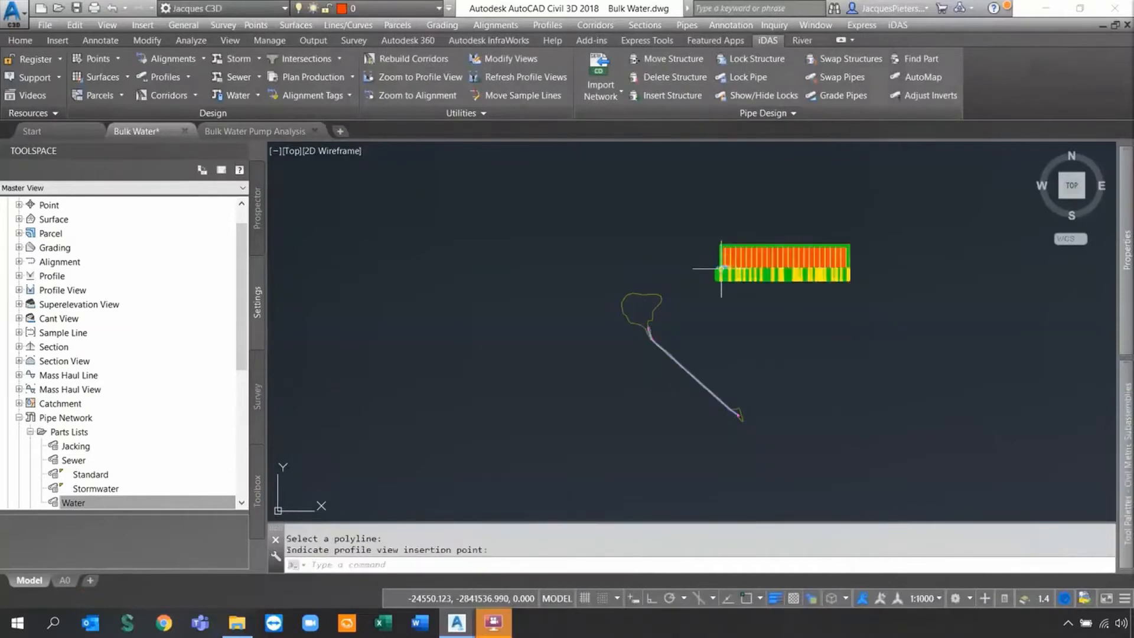
# Turn on lineweight display, inspect the pipe profile end to end, and select the profile view.
pyautogui.click(775, 599)
pyautogui.scroll(5, 551, 372)
pyautogui.scroll(-2, 648, 235)
pyautogui.scroll(5, 825, 329)
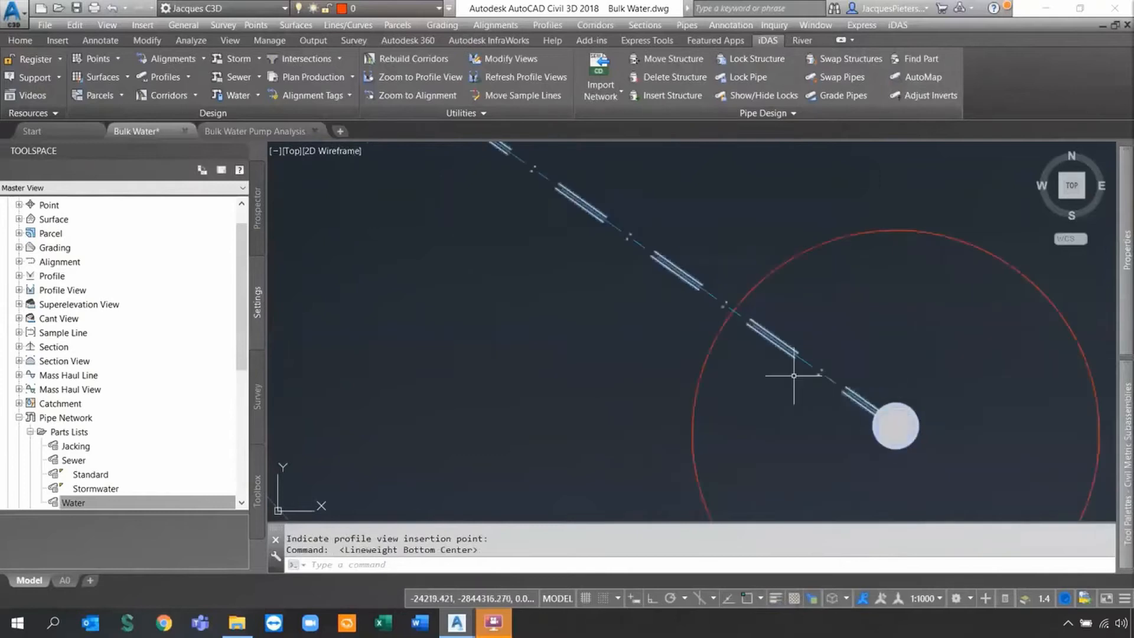
pyautogui.scroll(-8, 747, 354)
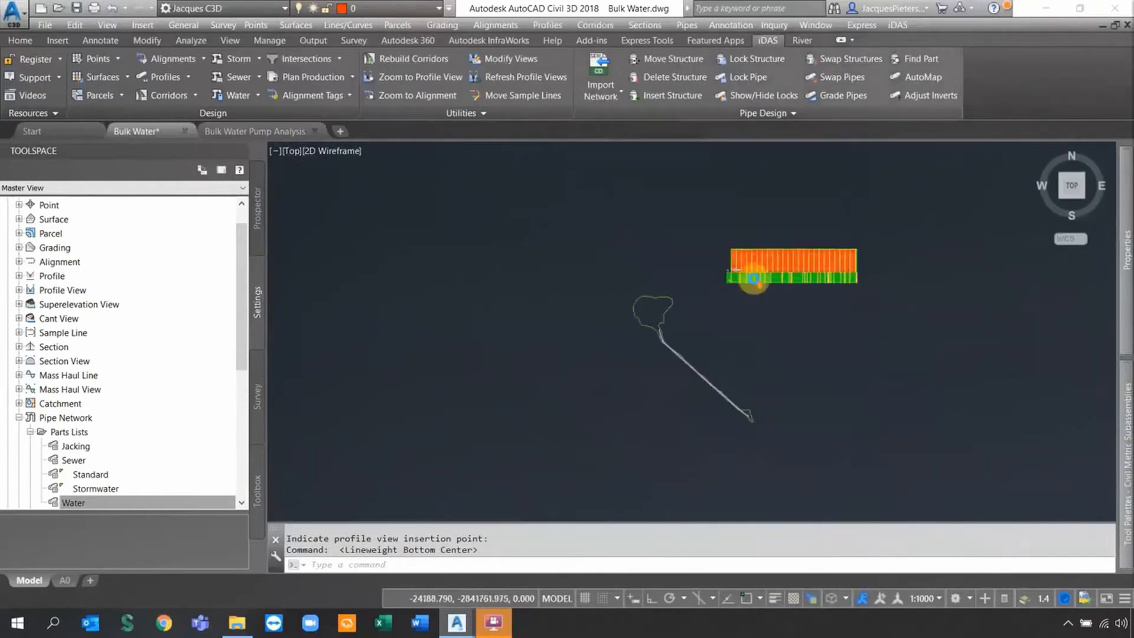
pyautogui.scroll(6, 753, 281)
pyautogui.scroll(5, 709, 236)
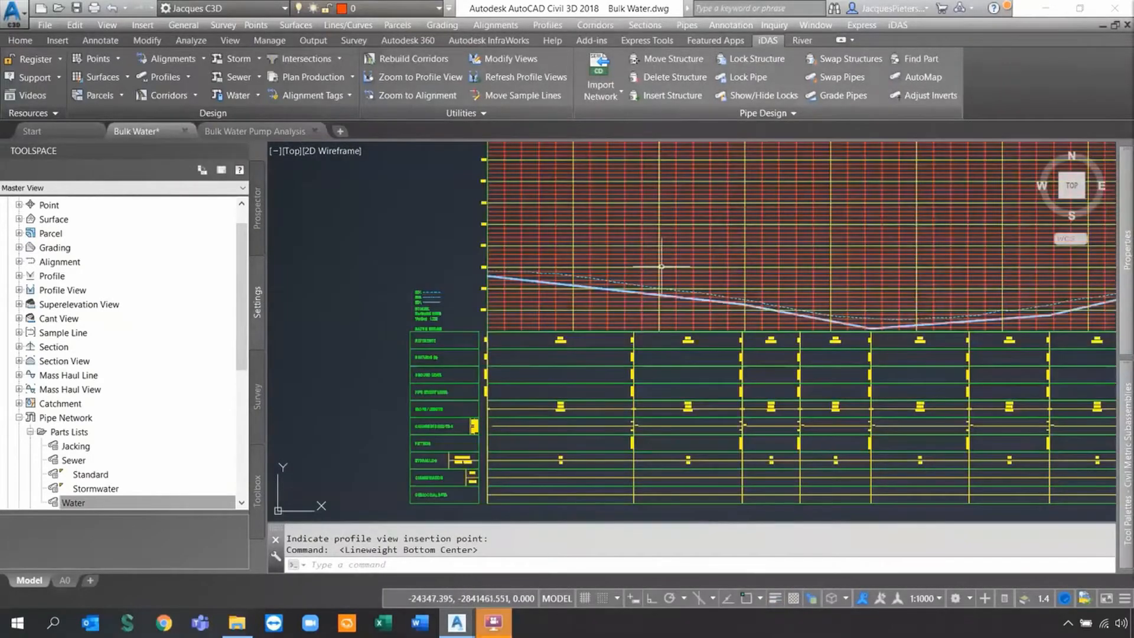
pyautogui.scroll(5, 662, 266)
pyautogui.scroll(-2, 392, 261)
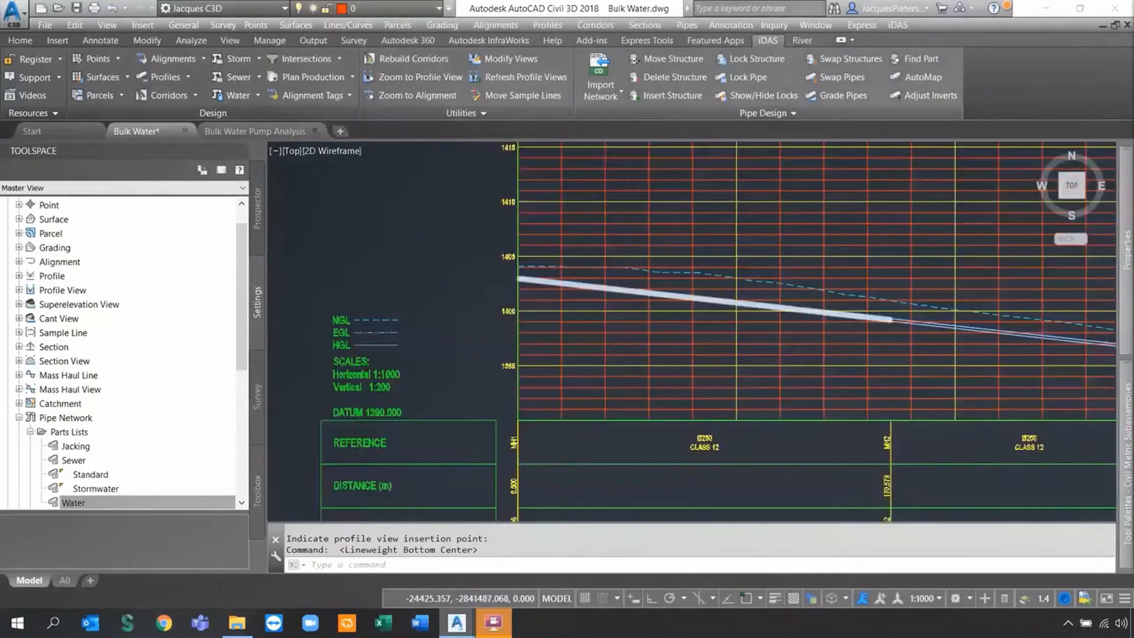
pyautogui.scroll(-5, 925, 319)
pyautogui.moveTo(919, 326)
pyautogui.mouseDown(button='middle')
pyautogui.moveTo(593, 342)
pyautogui.moveTo(630, 354)
pyautogui.mouseUp(button='middle')
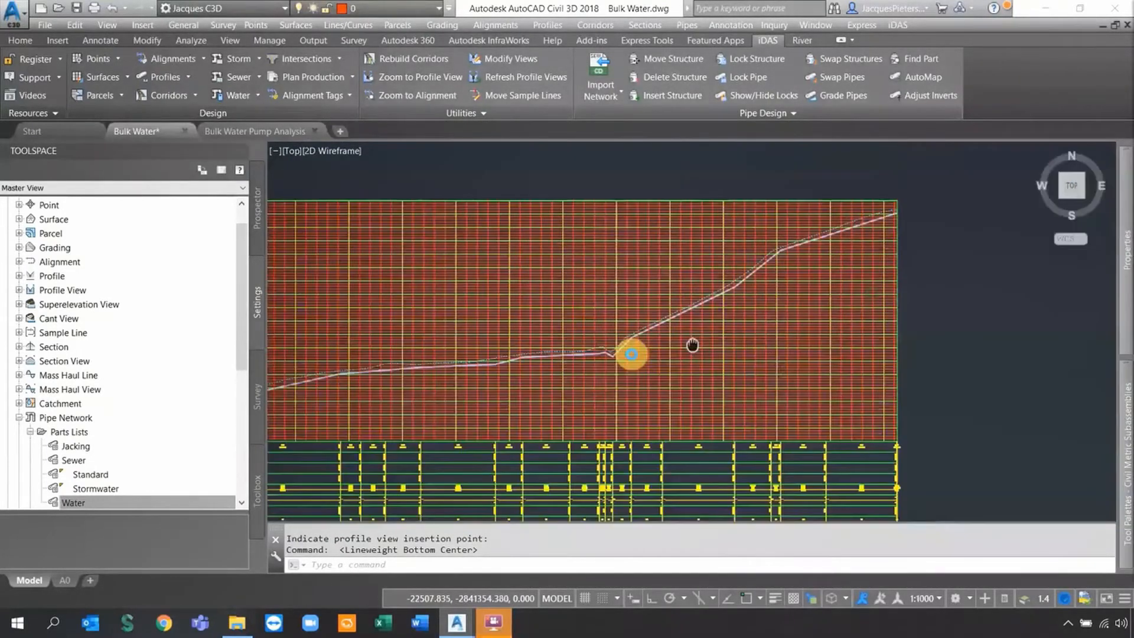
pyautogui.scroll(6, 845, 218)
pyautogui.scroll(4, 788, 189)
pyautogui.scroll(3, 796, 191)
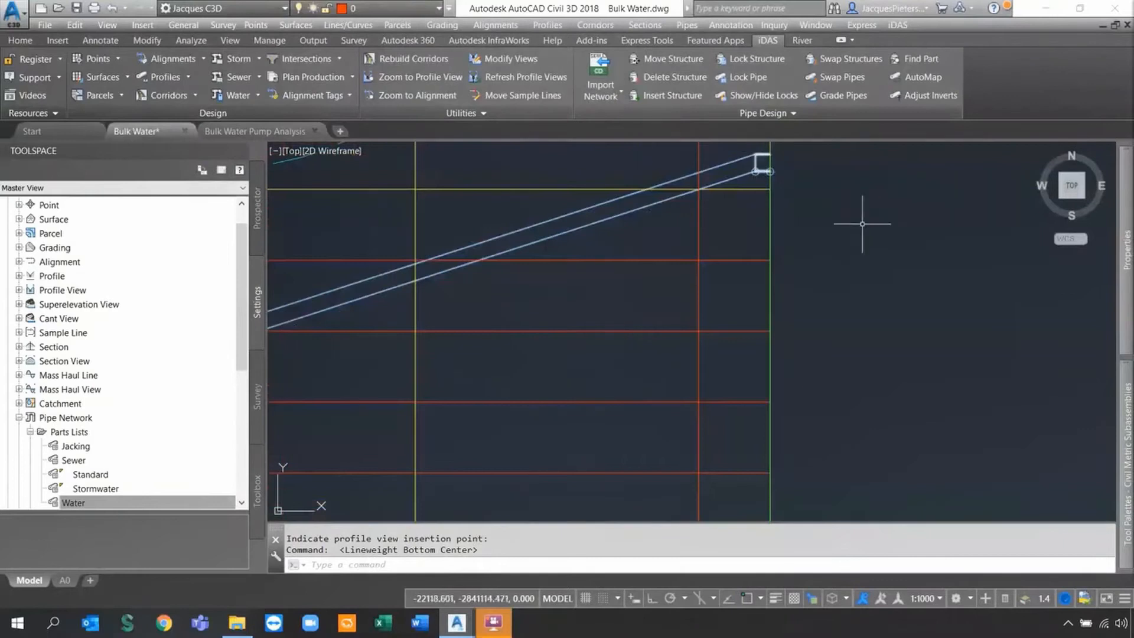
pyautogui.scroll(-3, 857, 232)
pyautogui.scroll(-2, 858, 231)
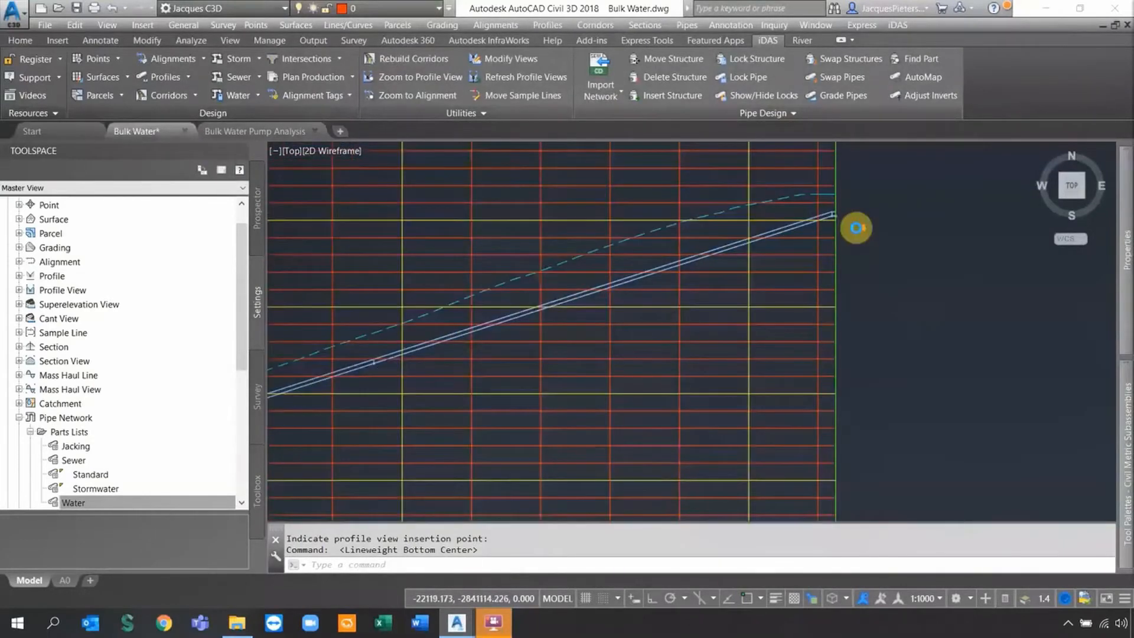
pyautogui.scroll(-9, 856, 228)
pyautogui.scroll(2, 740, 275)
pyautogui.moveTo(769, 283); pyautogui.dragTo(655, 320, button='middle')
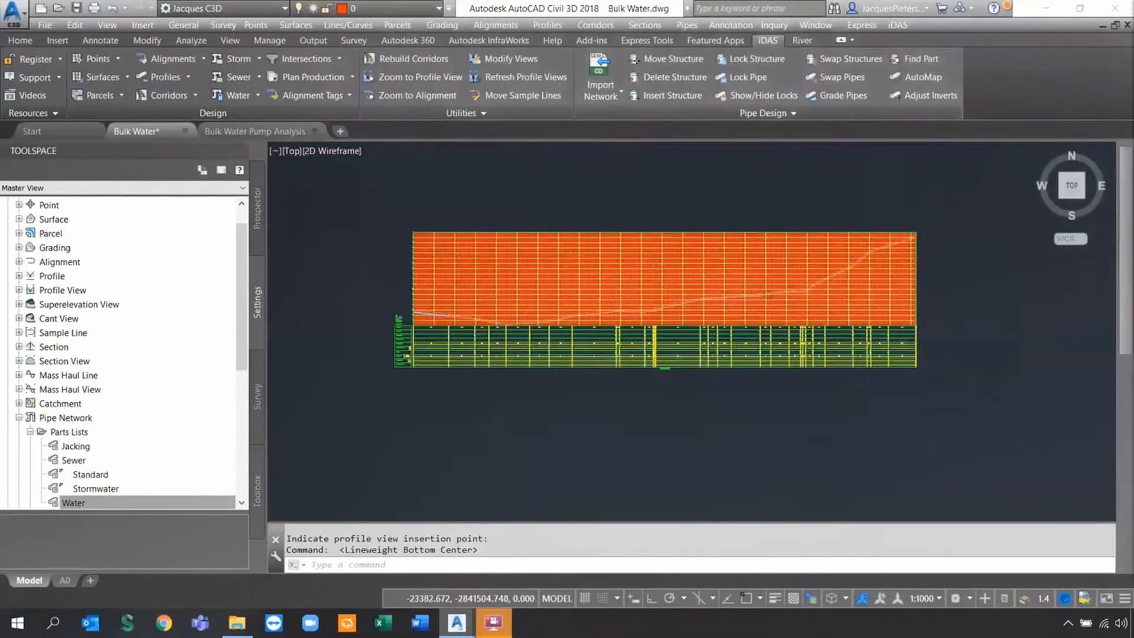
pyautogui.click(521, 360)
pyautogui.rightClick(540, 329)
pyautogui.click(627, 501)
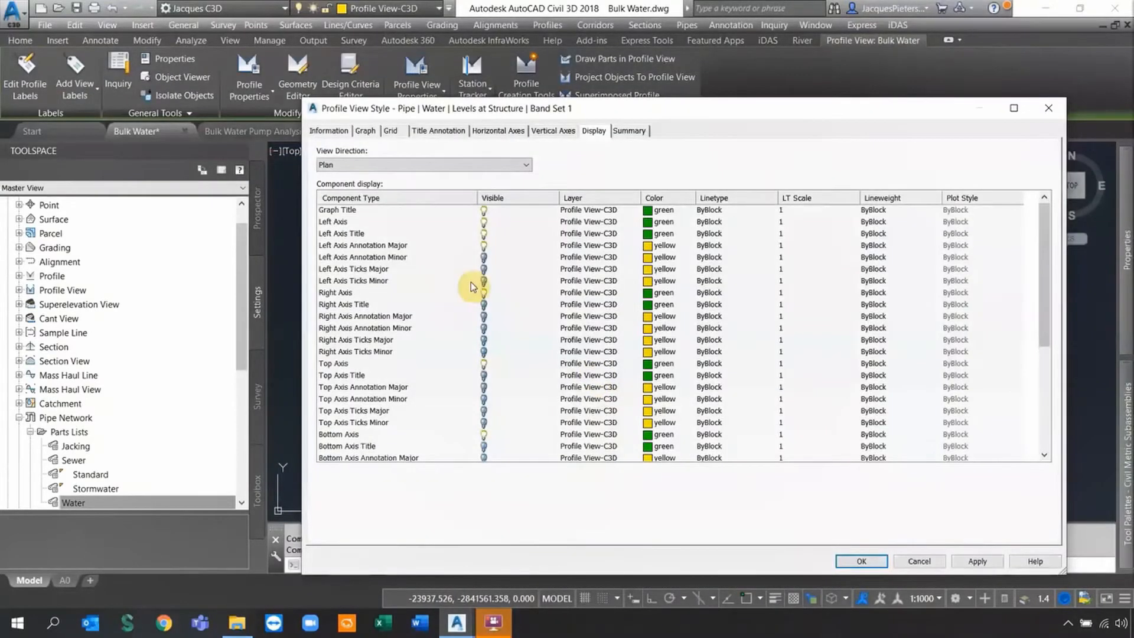
pyautogui.scroll(-3, 471, 284)
pyautogui.click(484, 410)
pyautogui.click(485, 434)
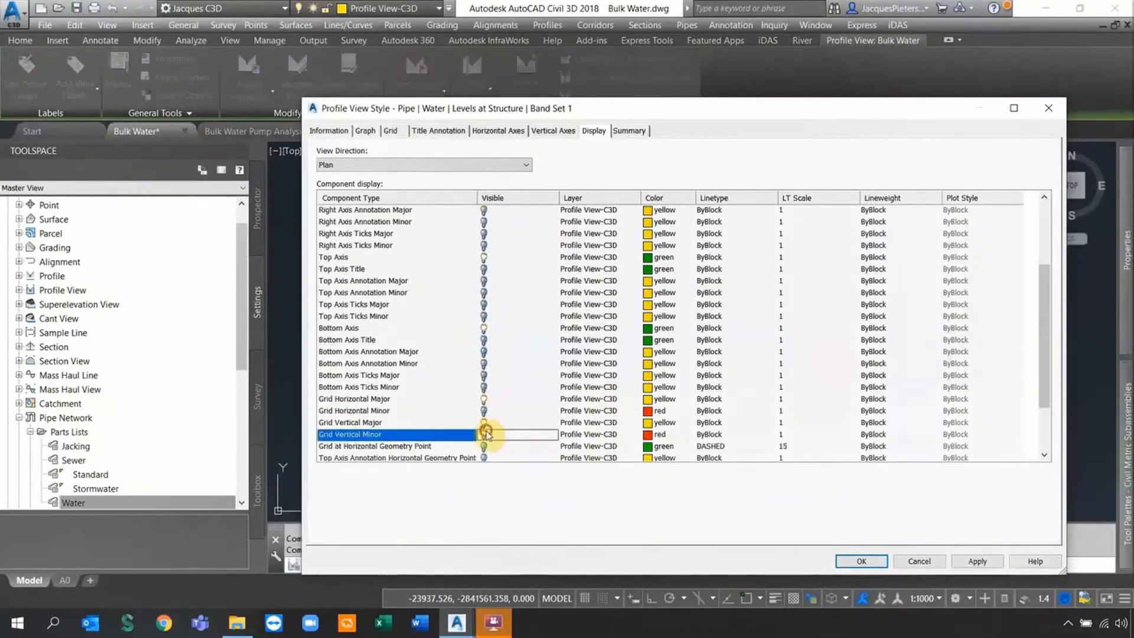
pyautogui.click(485, 447)
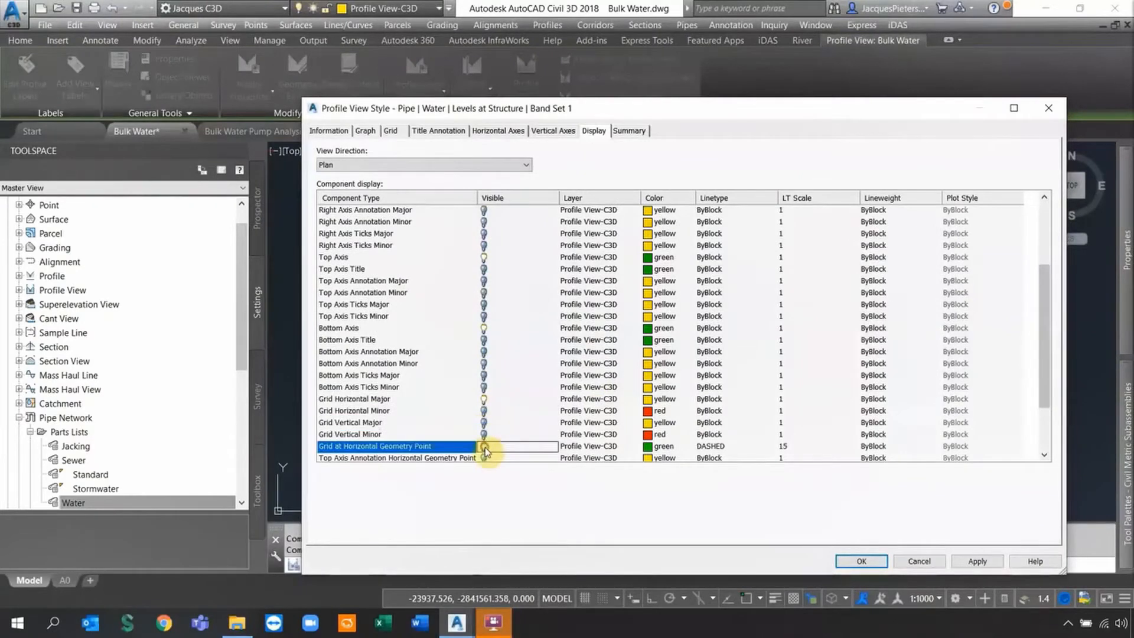
pyautogui.click(862, 561)
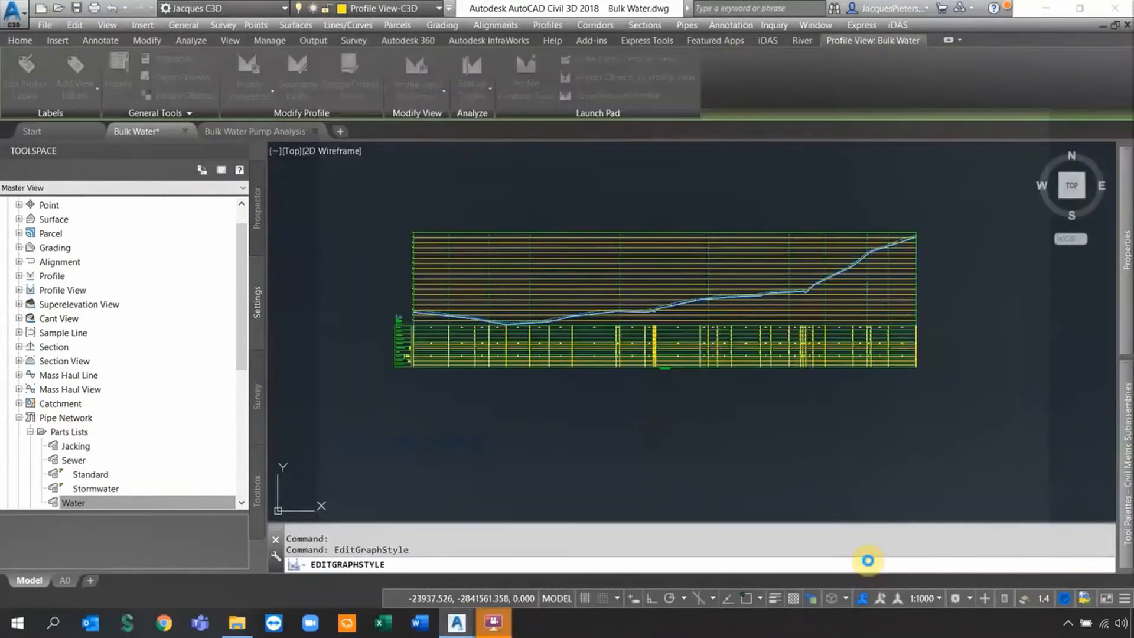
pyautogui.scroll(4, 455, 328)
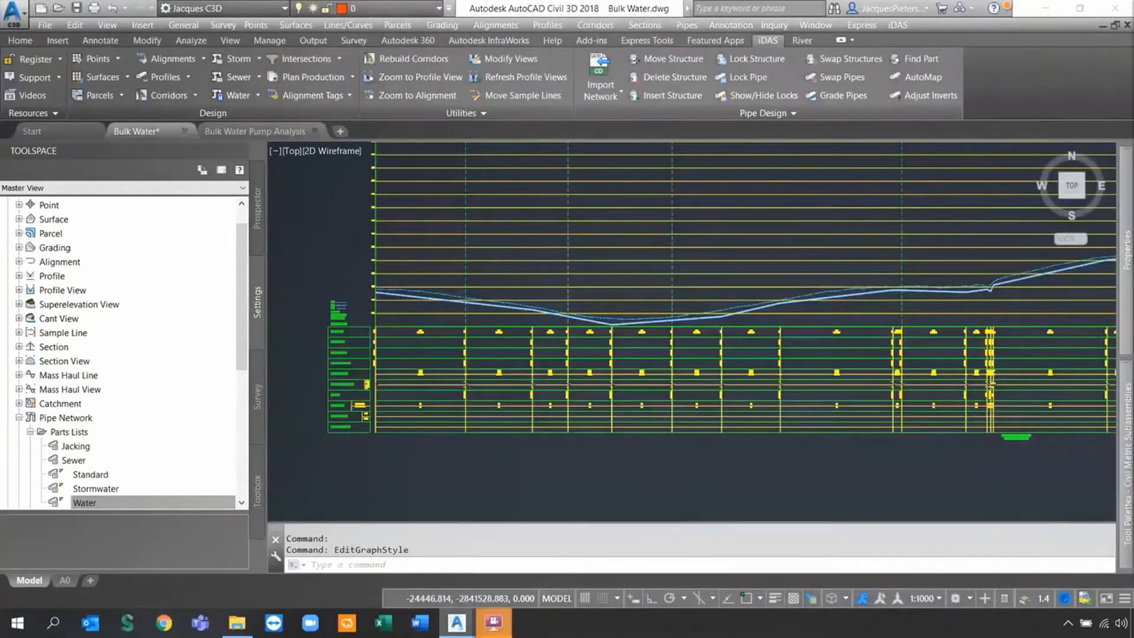
pyautogui.scroll(3, 518, 355)
pyautogui.scroll(-1, 519, 355)
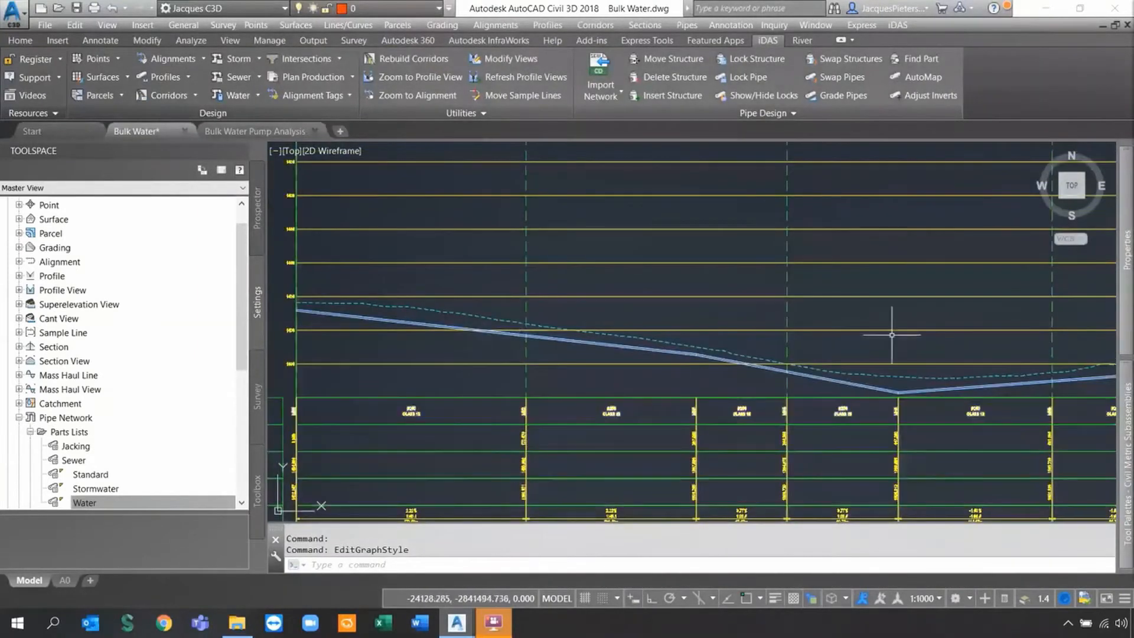
pyautogui.scroll(-2, 1008, 354)
pyautogui.scroll(6, 763, 349)
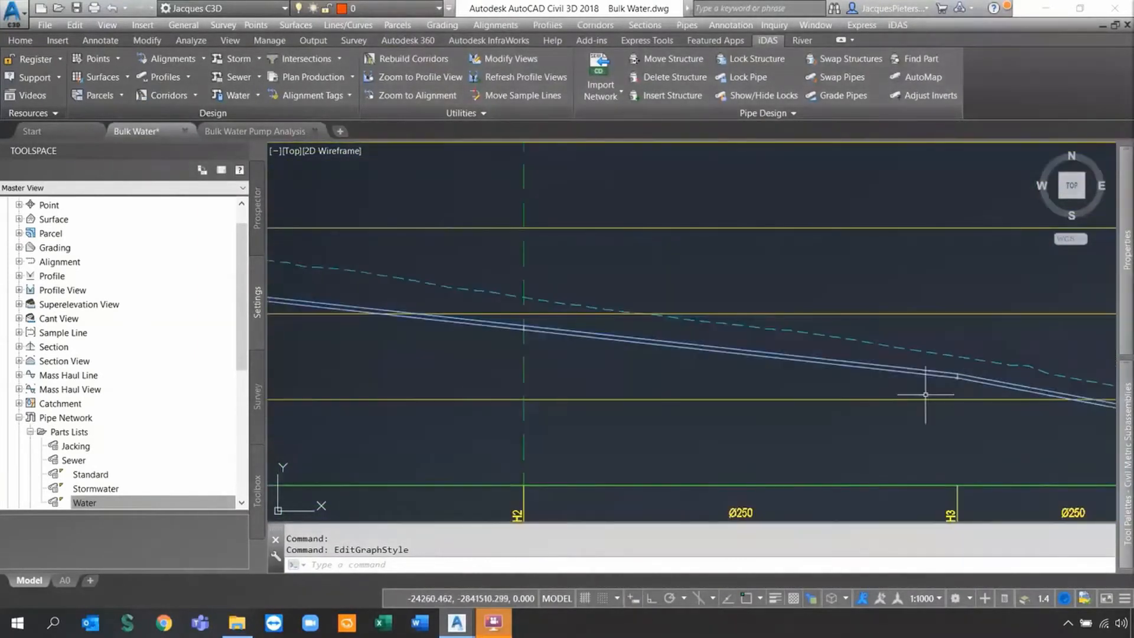
pyautogui.scroll(-4, 774, 337)
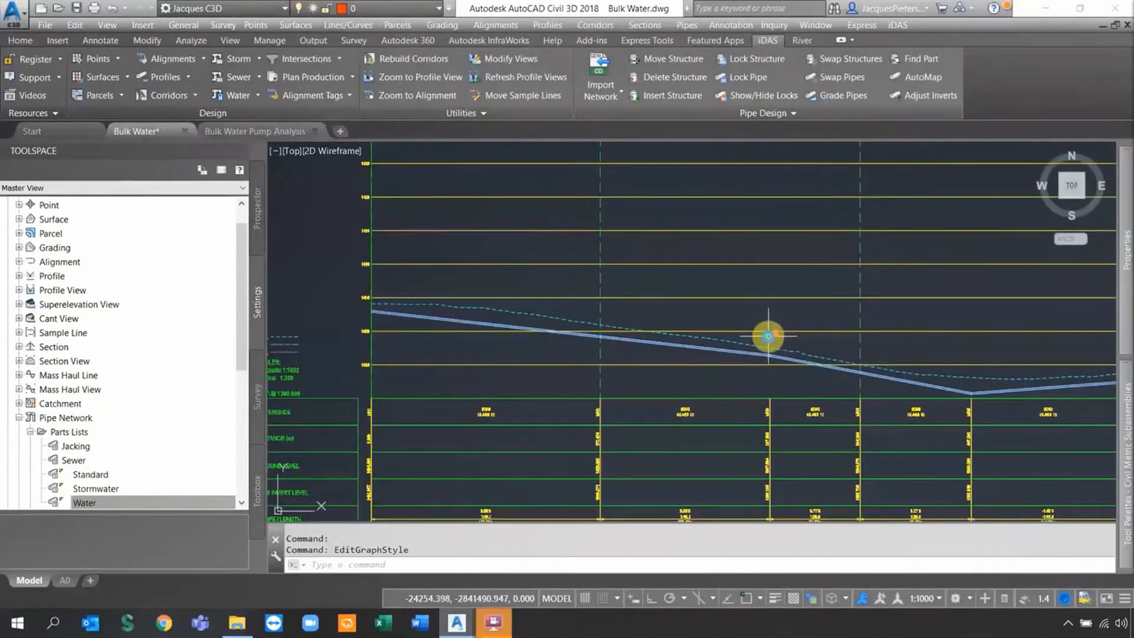
pyautogui.scroll(-4, 768, 336)
pyautogui.moveTo(768, 343); pyautogui.dragTo(658, 349, button='middle')
pyautogui.scroll(3, 628, 376)
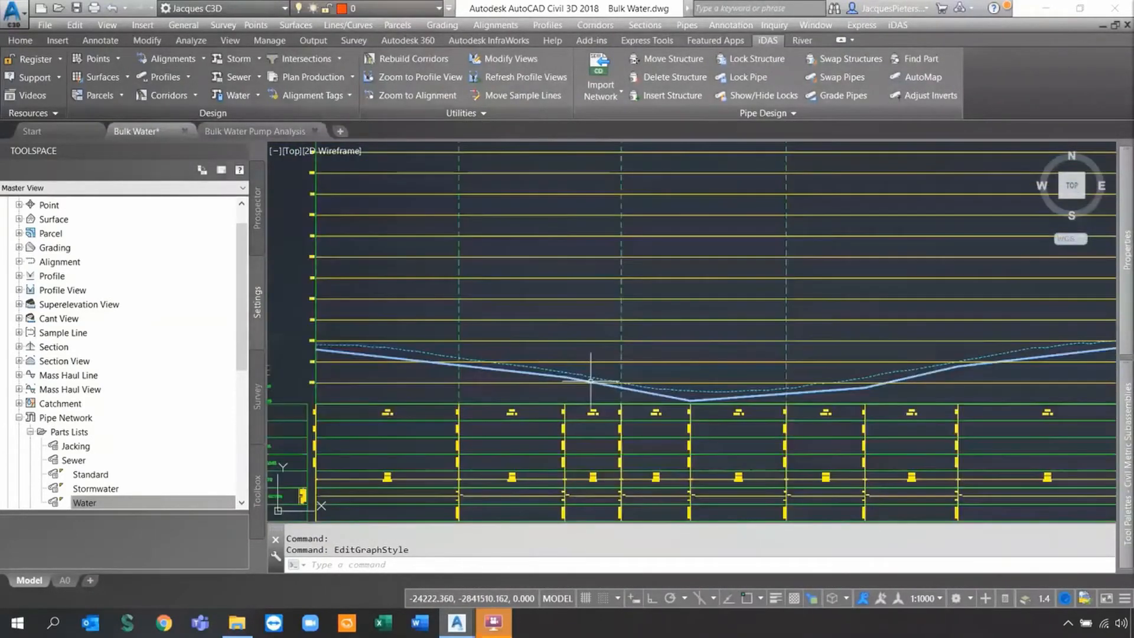
pyautogui.scroll(5, 602, 339)
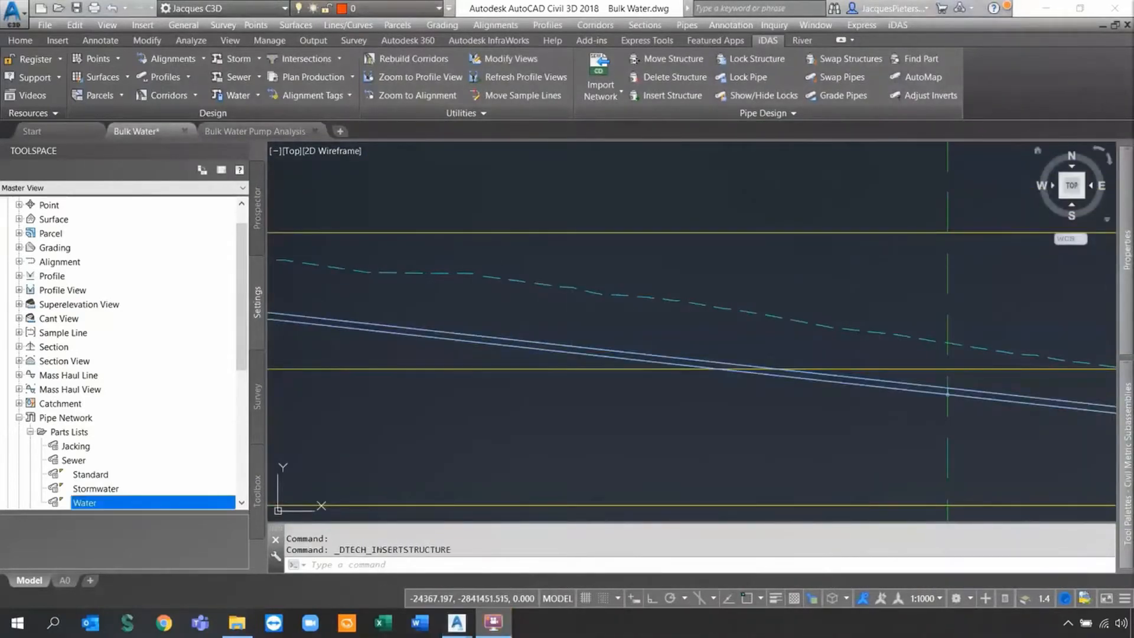
# Start Insert Structure with Bend\BEND as the structure group at 1 m depth.
pyautogui.click(668, 97)
pyautogui.click(666, 100)
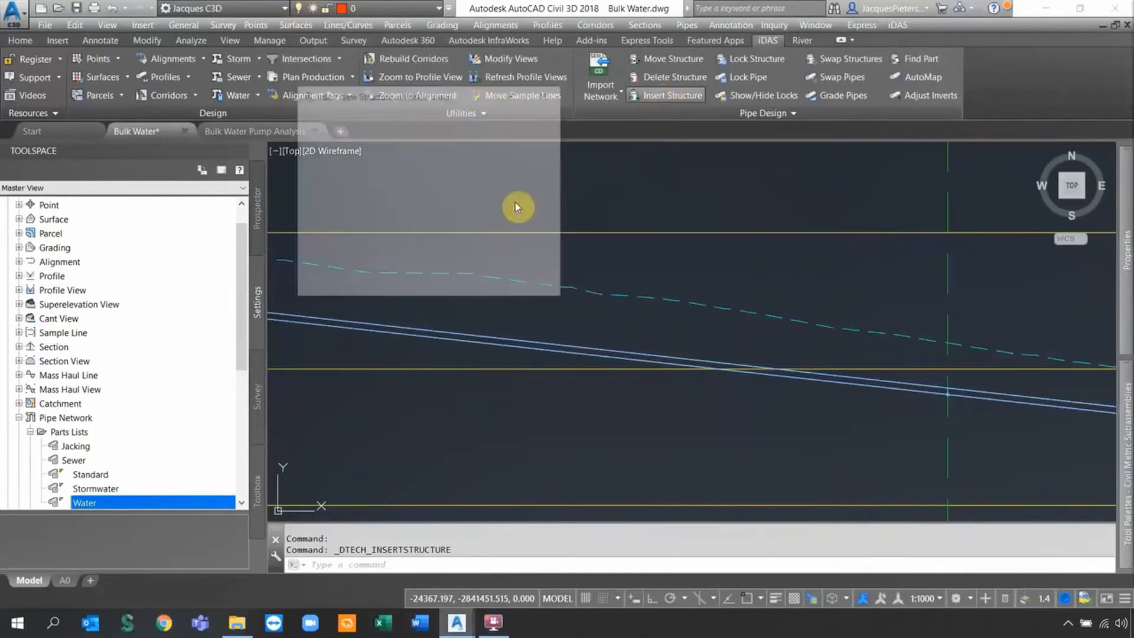
pyautogui.moveTo(399, 99); pyautogui.dragTo(473, 91)
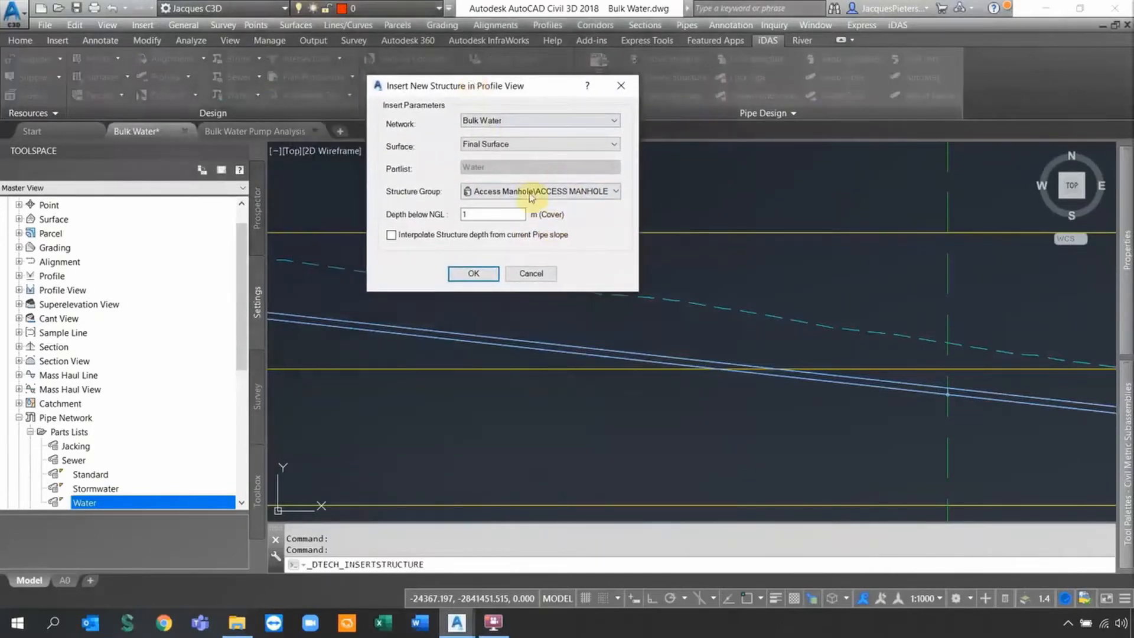
pyautogui.click(614, 192)
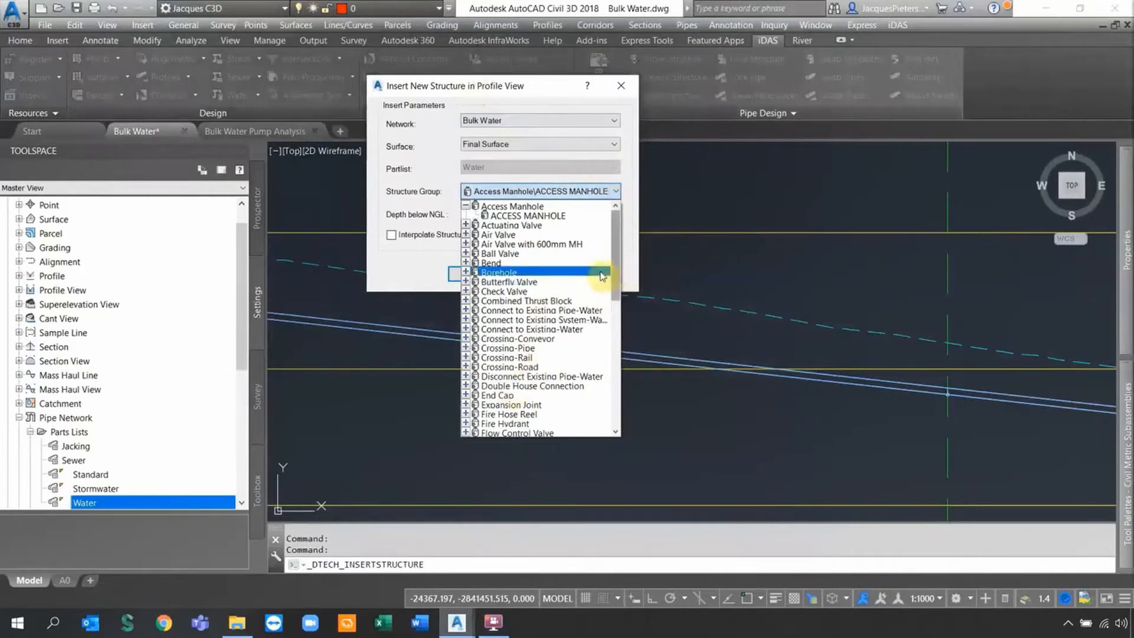
pyautogui.click(493, 263)
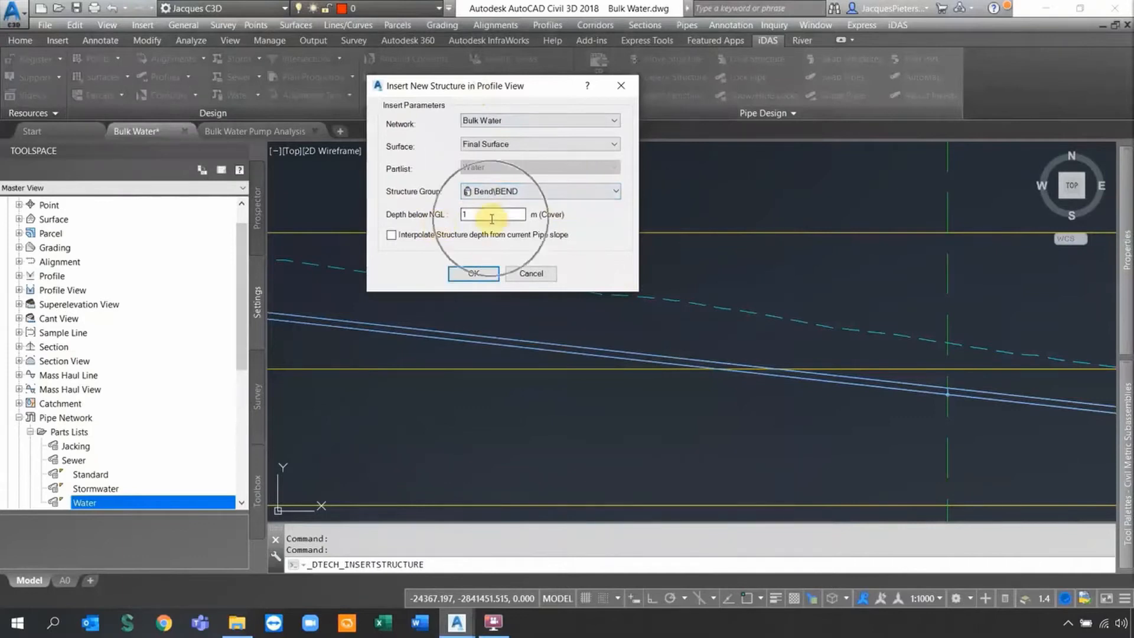
pyautogui.click(467, 274)
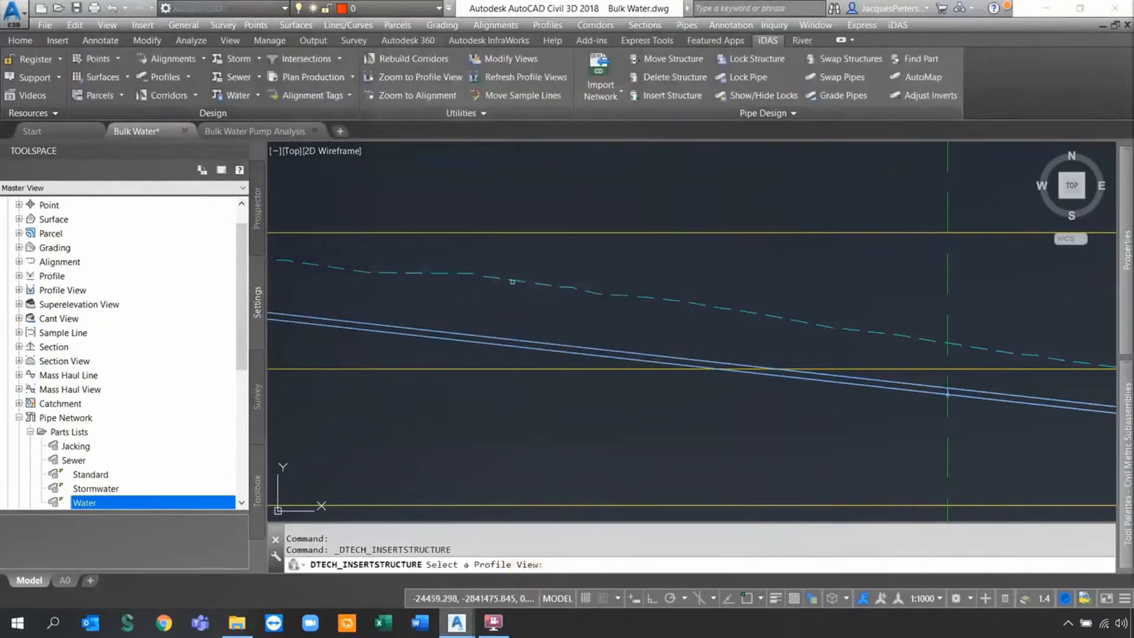
# Insert bends into two pipes, one partway along the MH7–MH8 pipe, then end the command.
pyautogui.click(507, 231)
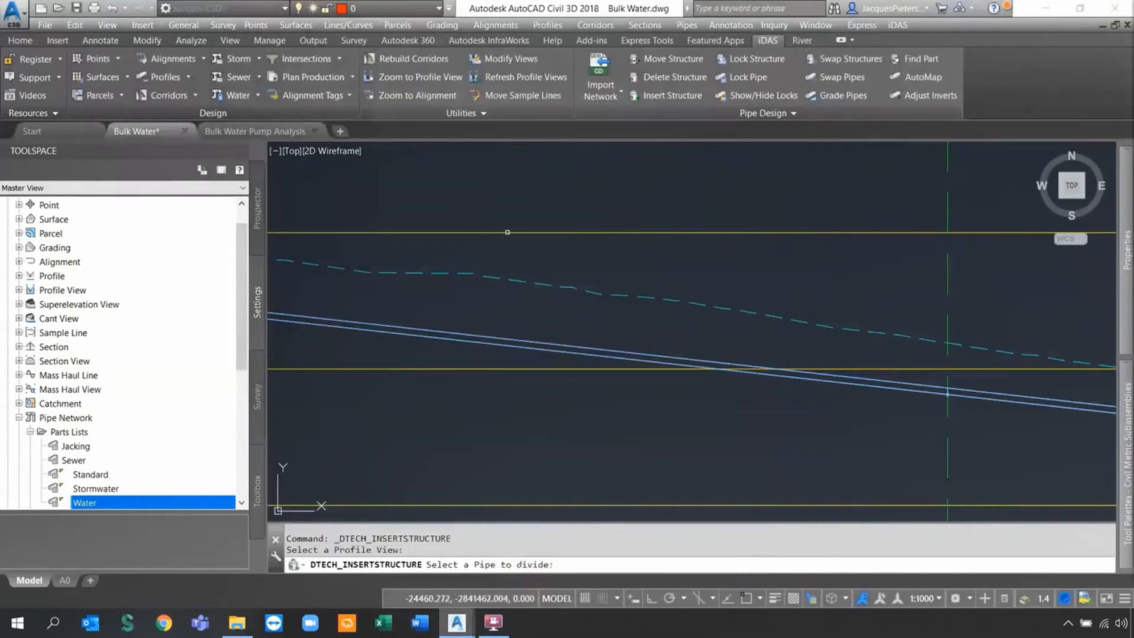
pyautogui.click(440, 341)
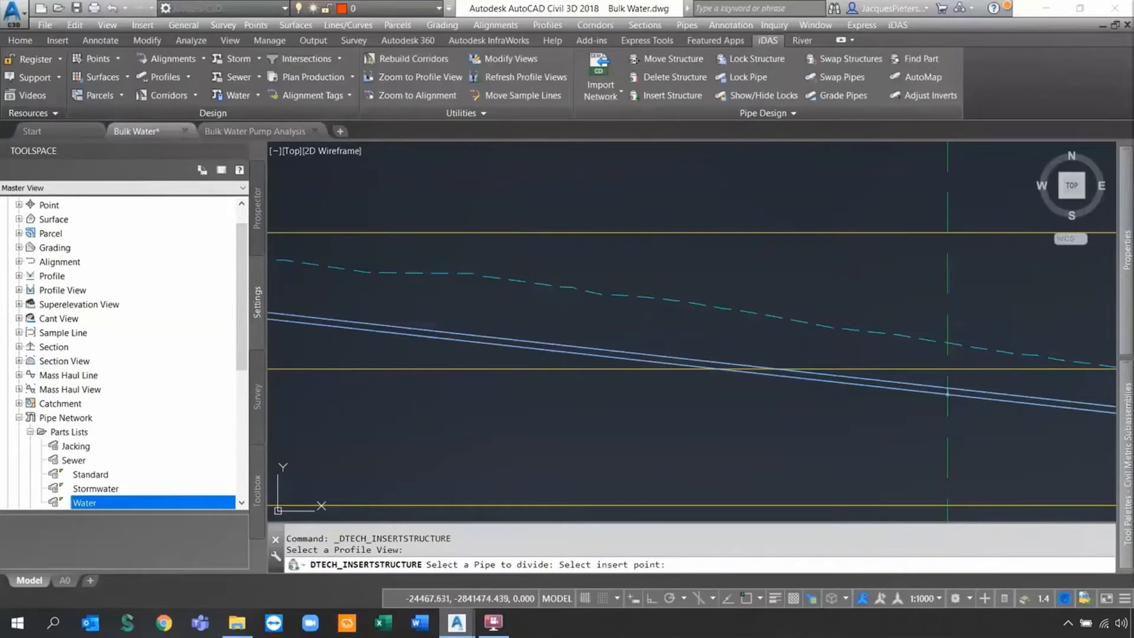
pyautogui.click(466, 285)
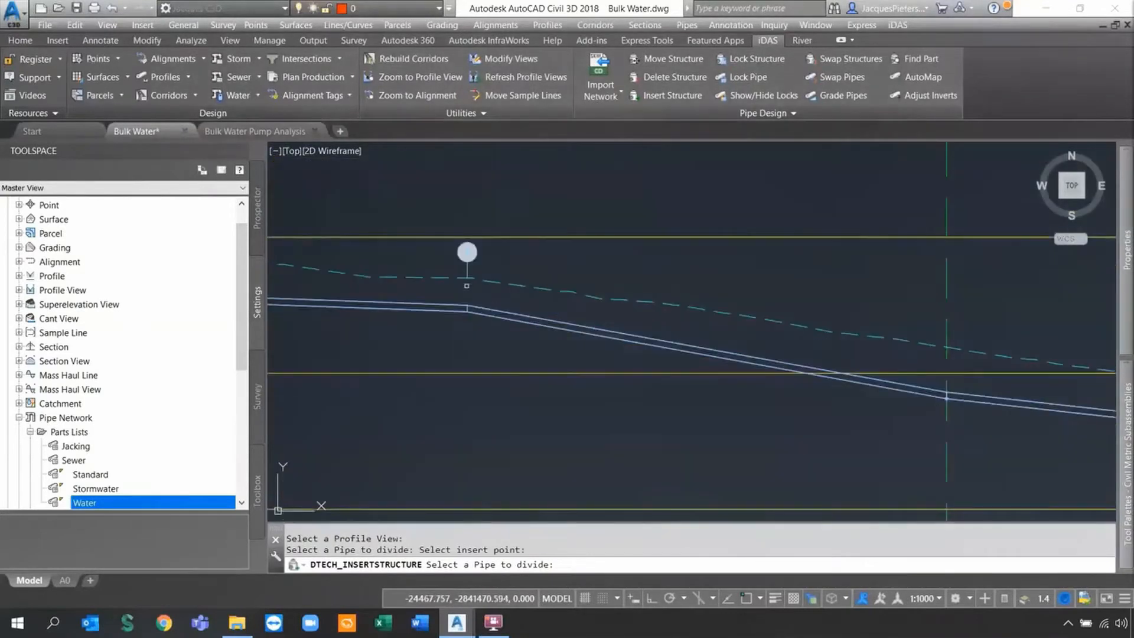
pyautogui.scroll(-2, 471, 295)
pyautogui.moveTo(734, 360); pyautogui.dragTo(560, 321, button='middle')
pyautogui.moveTo(1021, 382); pyautogui.dragTo(577, 352, button='middle')
pyautogui.moveTo(737, 360); pyautogui.dragTo(316, 364, button='middle')
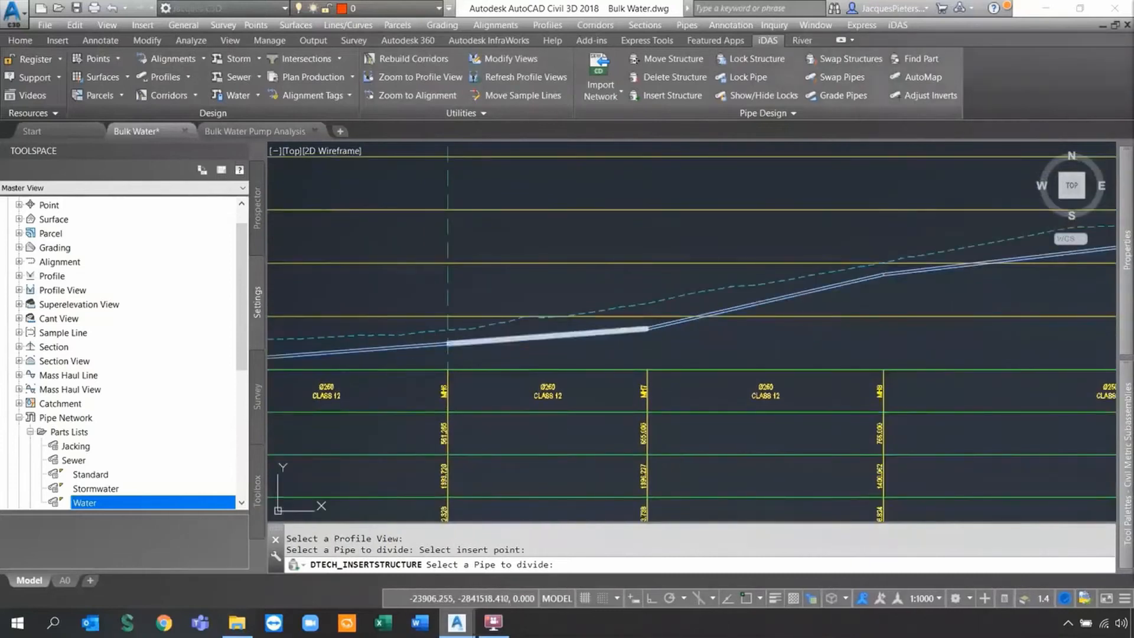
pyautogui.moveTo(745, 393); pyautogui.dragTo(585, 432, button='middle')
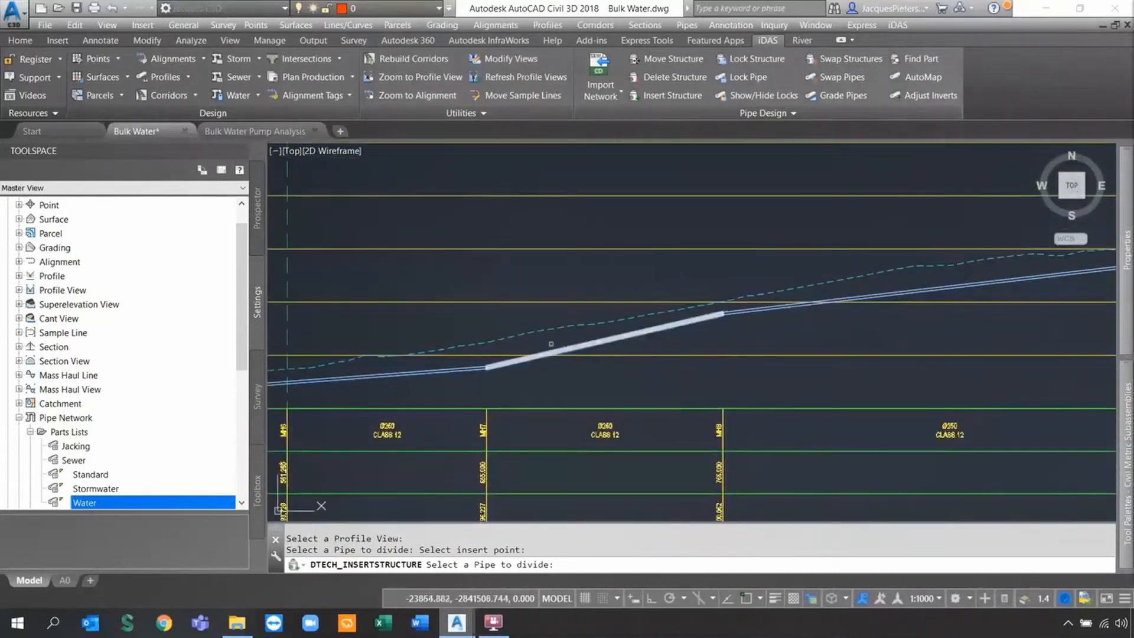
pyautogui.click(546, 342)
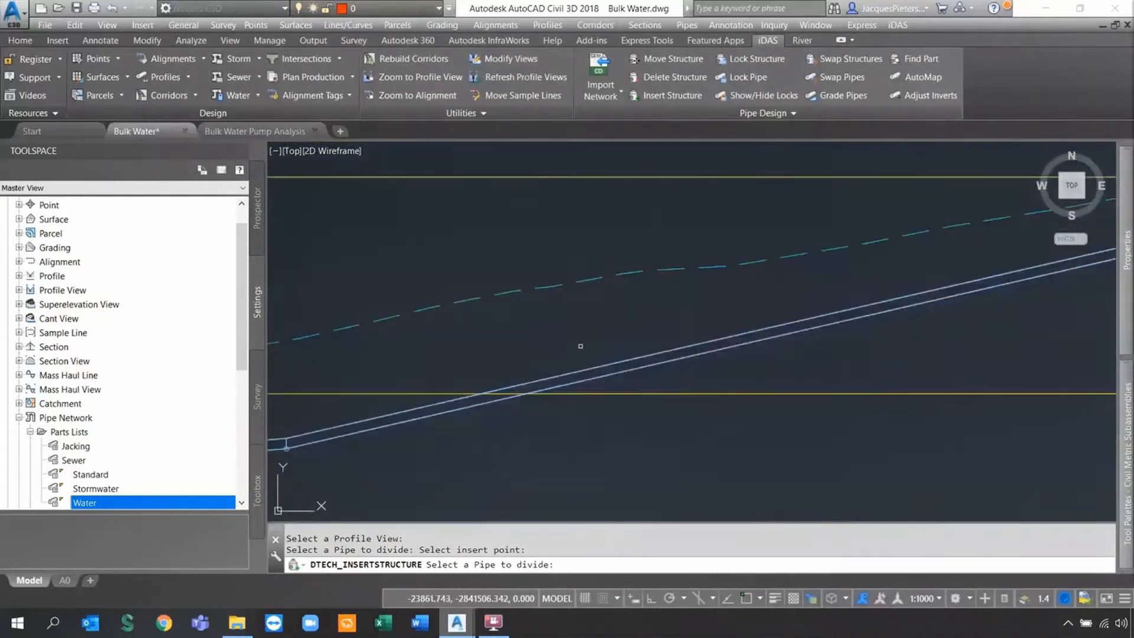
pyautogui.click(621, 329)
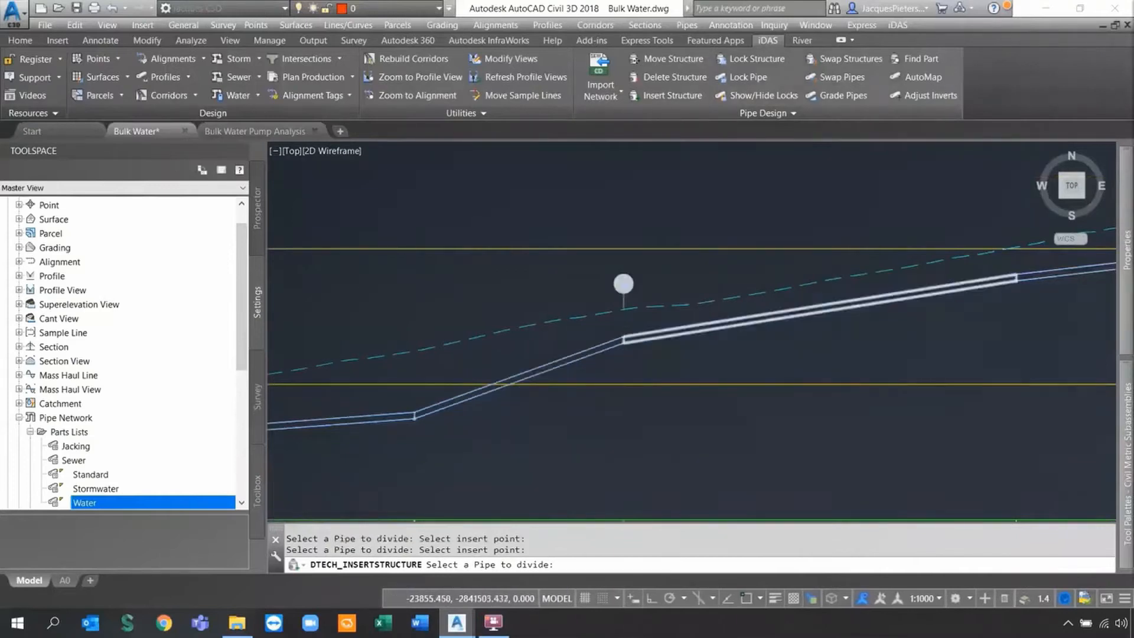
pyautogui.scroll(-5, 467, 378)
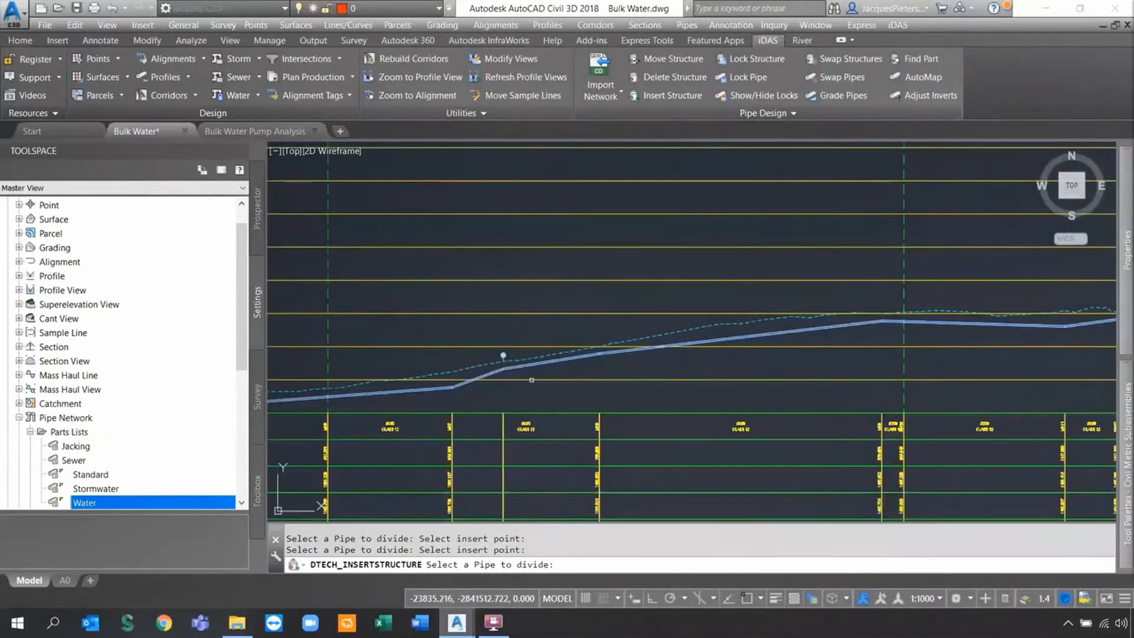
pyautogui.press('Escape')
# Pan along the profile to its right end to review the updated band labels.
pyautogui.moveTo(858, 338); pyautogui.dragTo(519, 372, button='middle')
pyautogui.moveTo(1045, 314); pyautogui.dragTo(604, 352, button='middle')
pyautogui.scroll(-4, 612, 351)
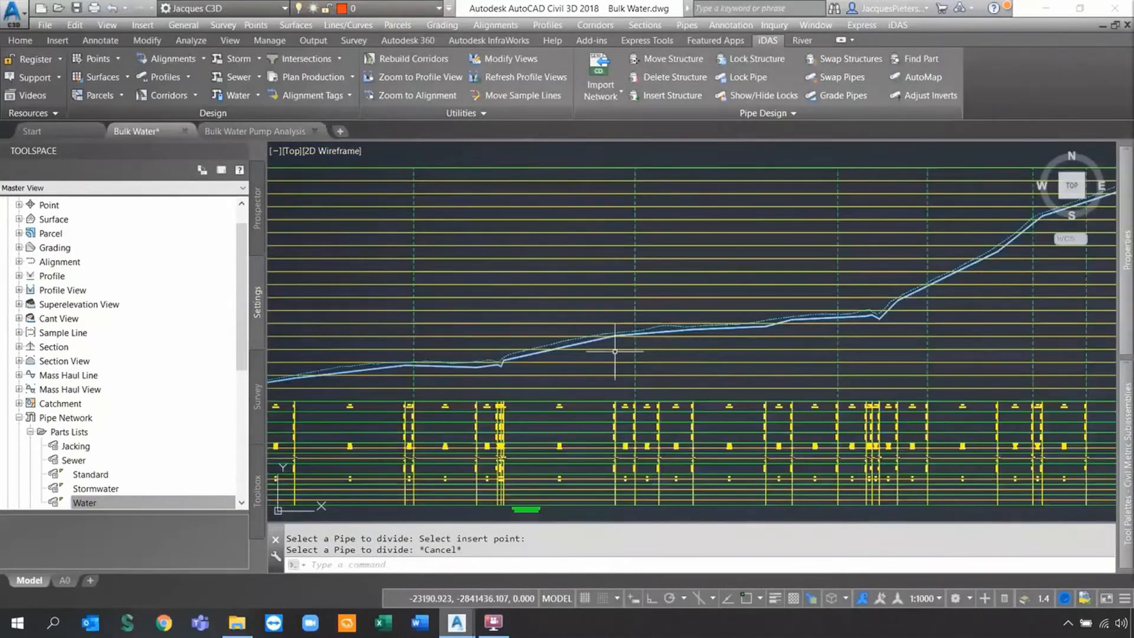
pyautogui.moveTo(880, 324); pyautogui.dragTo(554, 359, button='middle')
pyautogui.scroll(4, 554, 359)
pyautogui.scroll(-4, 599, 319)
pyautogui.moveTo(829, 207); pyautogui.dragTo(761, 262, button='middle')
pyautogui.scroll(4, 768, 260)
pyautogui.scroll(5, 788, 236)
pyautogui.moveTo(748, 317); pyautogui.dragTo(680, 311, button='middle')
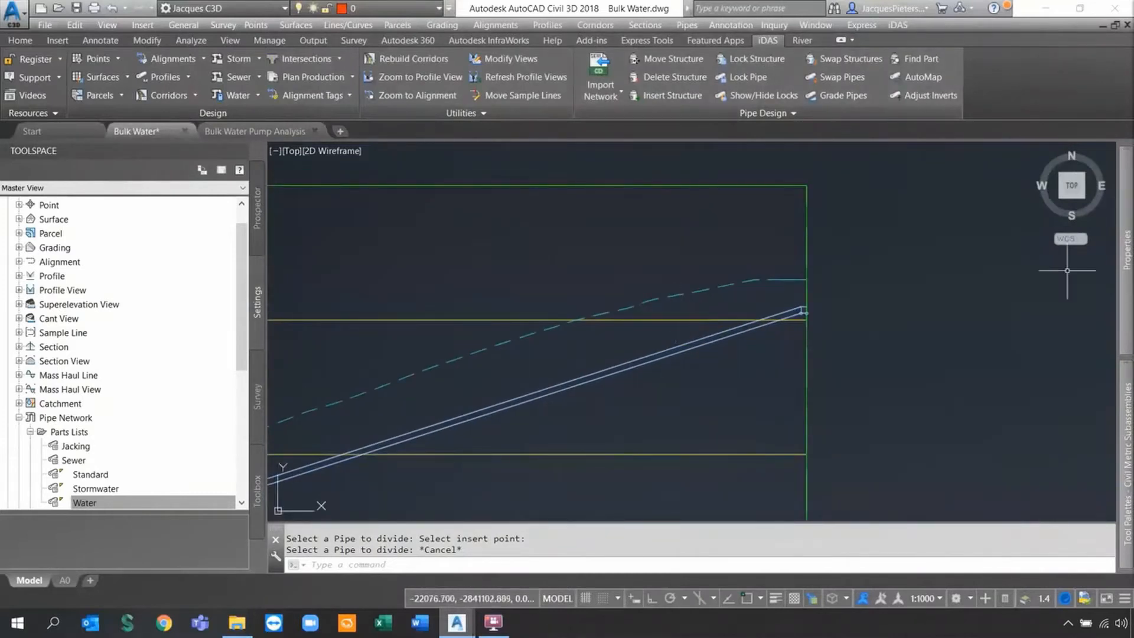
# Undo the previous move, then move the end structure to a new insert point with iDAS Move Structure.
pyautogui.hotkey('ctrl', 'z')
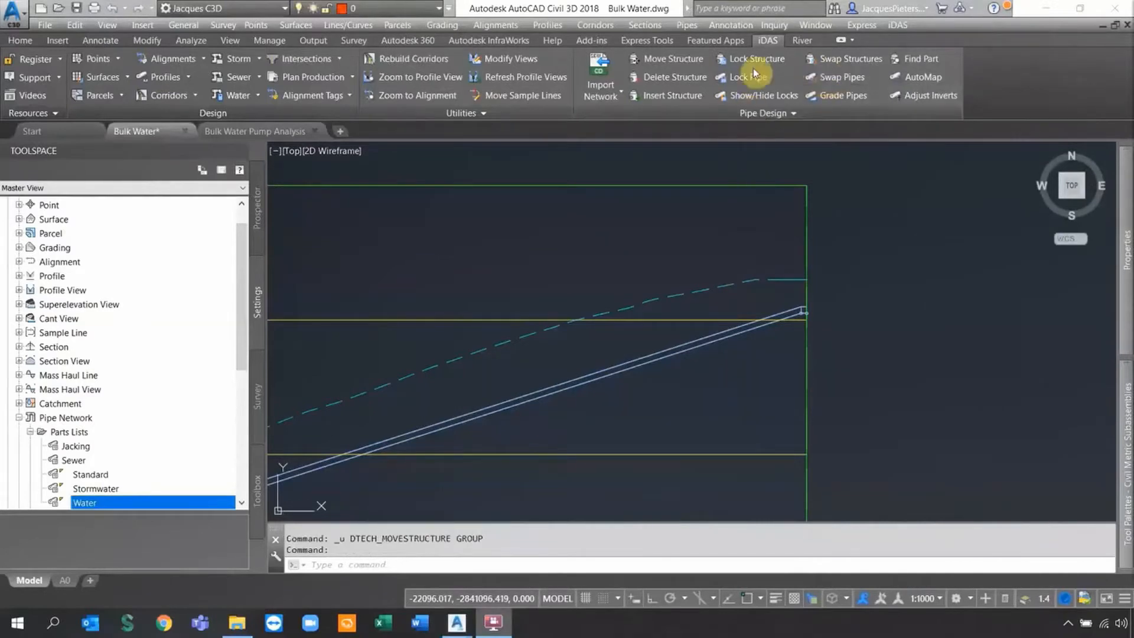
pyautogui.scroll(3, 795, 325)
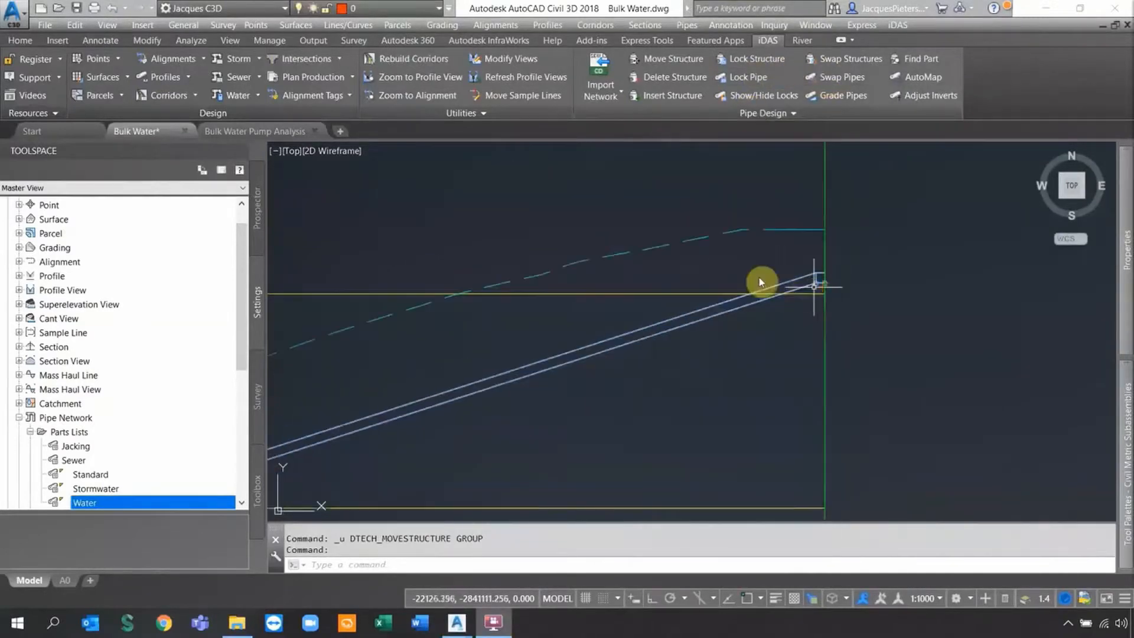
pyautogui.click(683, 59)
pyautogui.scroll(5, 817, 289)
pyautogui.click(815, 236)
pyautogui.click(795, 297)
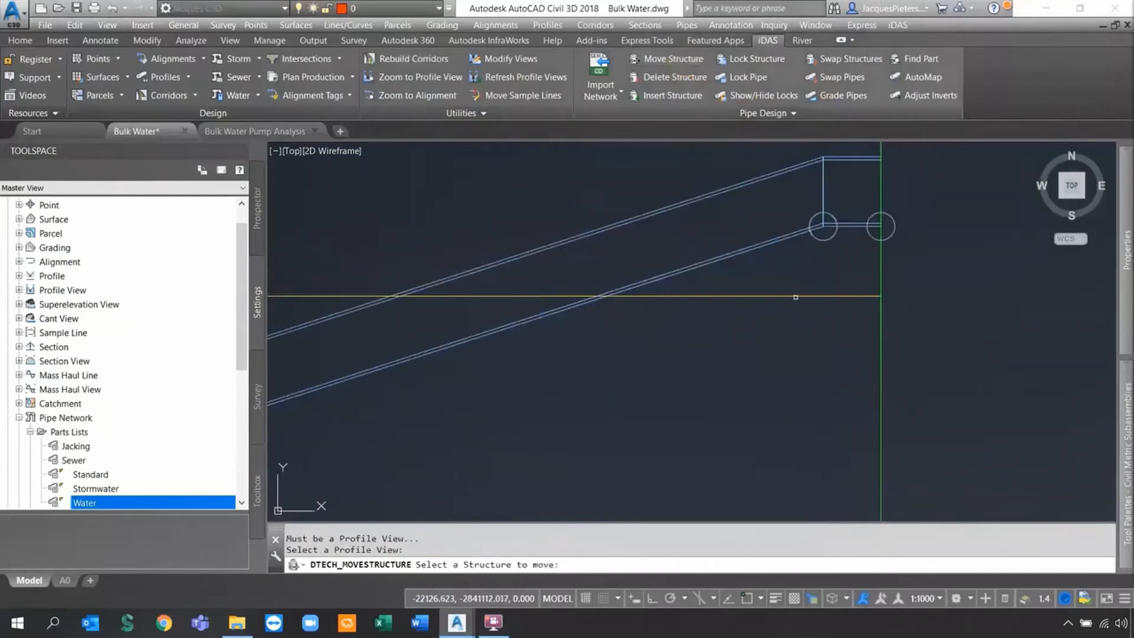
pyautogui.click(818, 239)
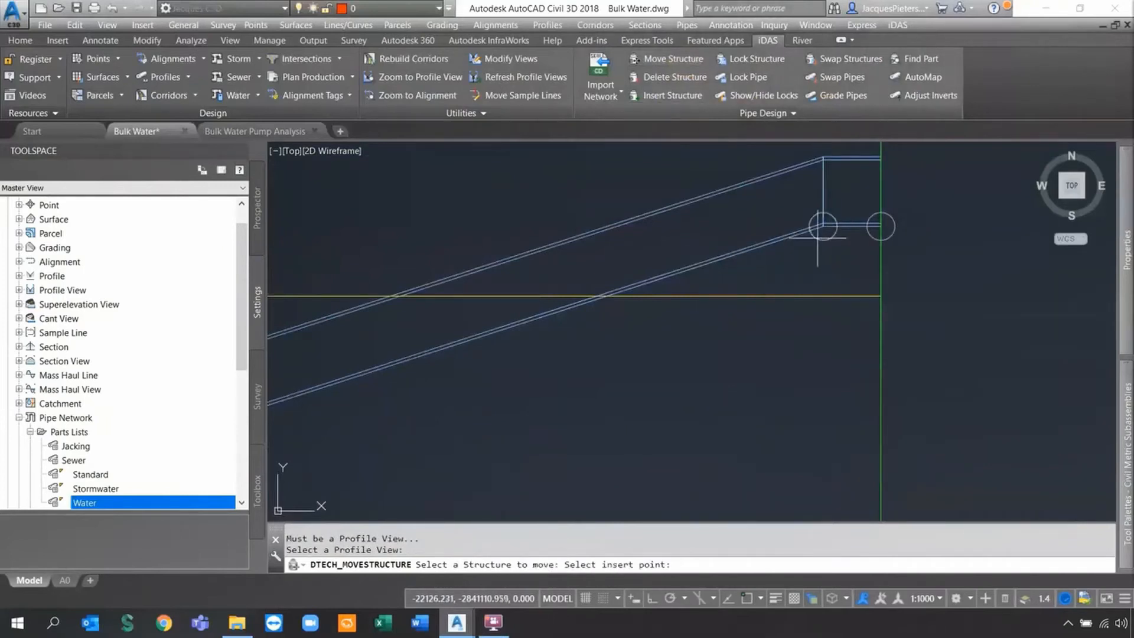
pyautogui.scroll(-5, 717, 236)
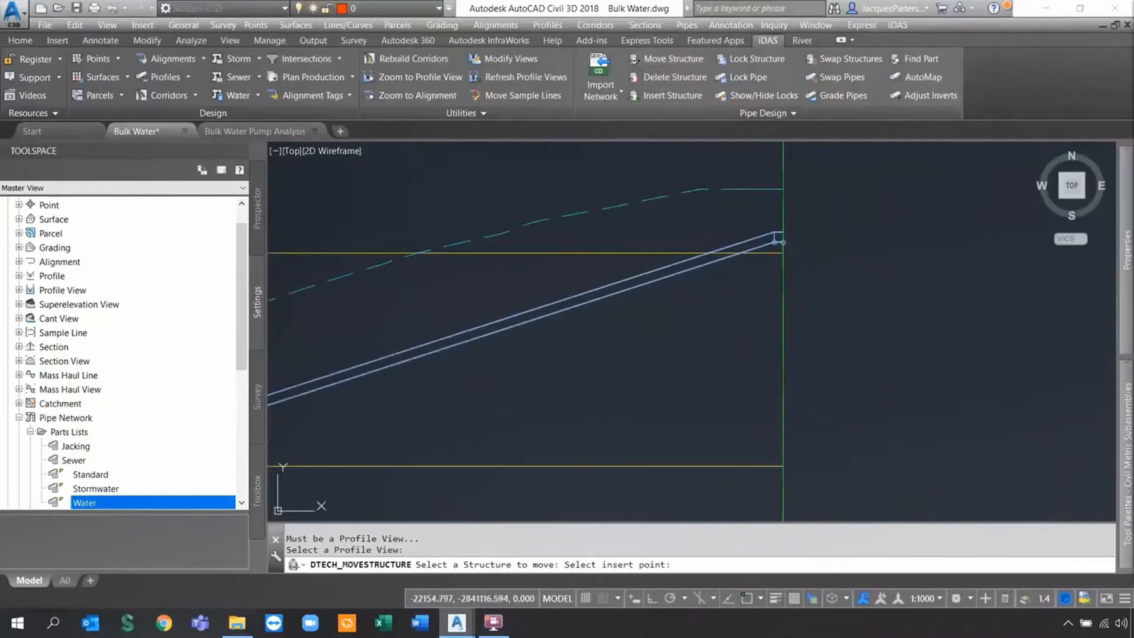
pyautogui.click(527, 290)
pyautogui.scroll(2, 538, 272)
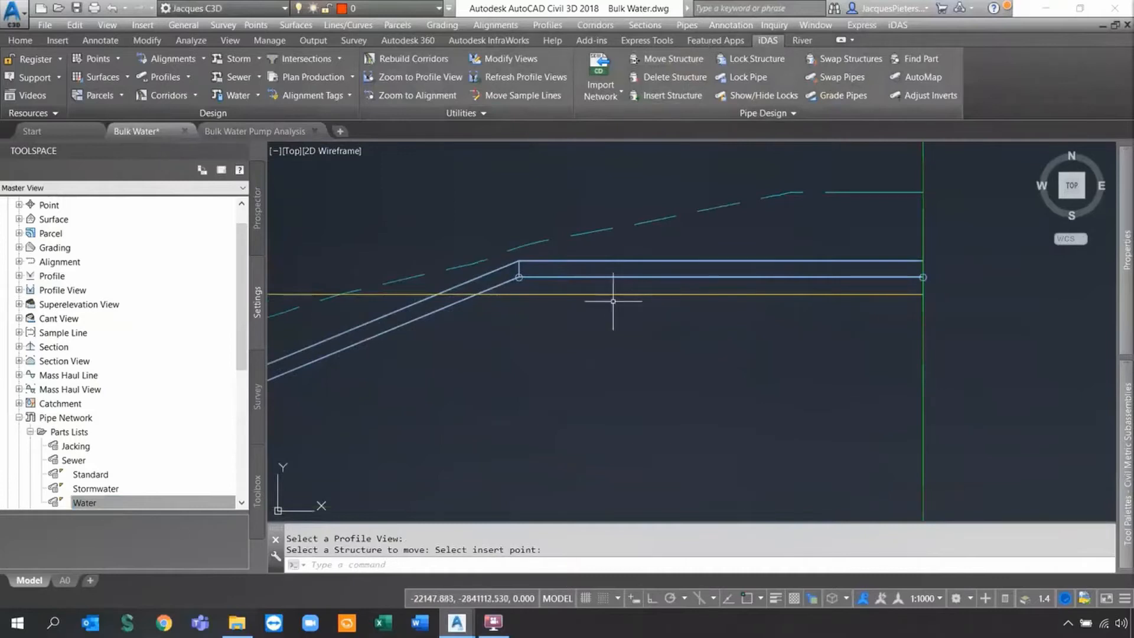
pyautogui.scroll(-2, 594, 322)
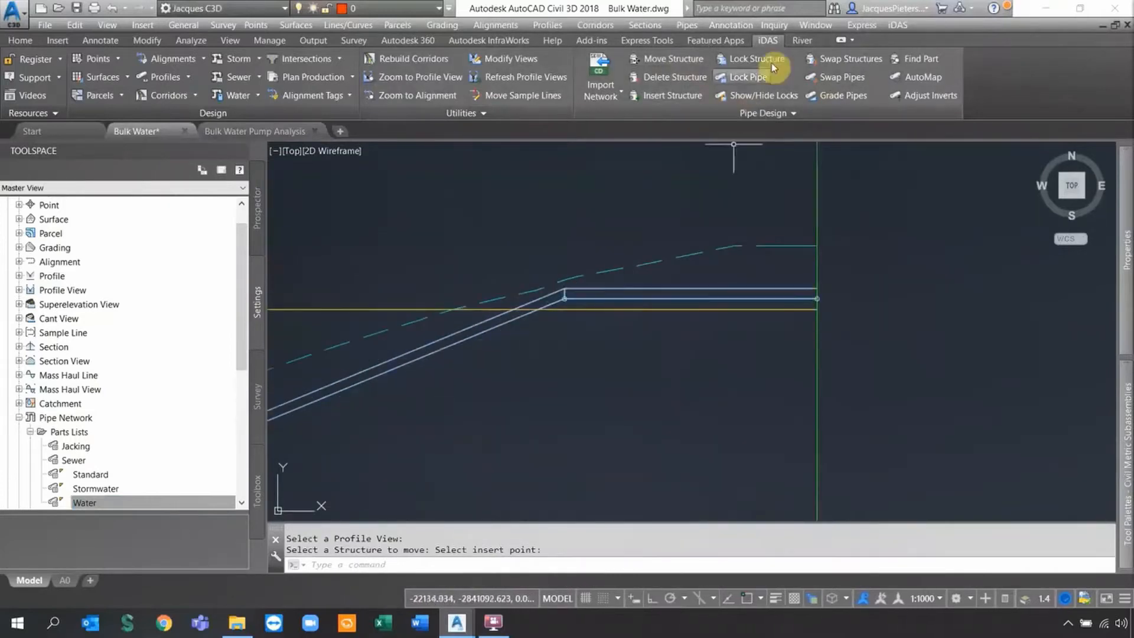
# Move the corner structure slightly so the final pipe stretch runs level, then end the command.
pyautogui.click(670, 59)
pyautogui.scroll(5, 581, 303)
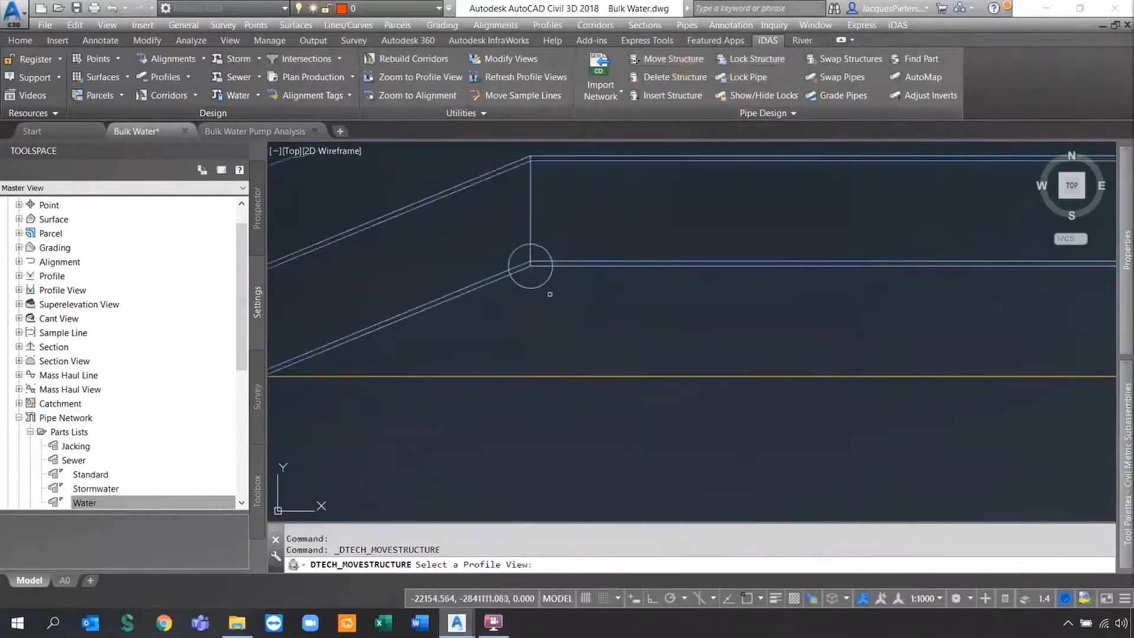
pyautogui.click(542, 285)
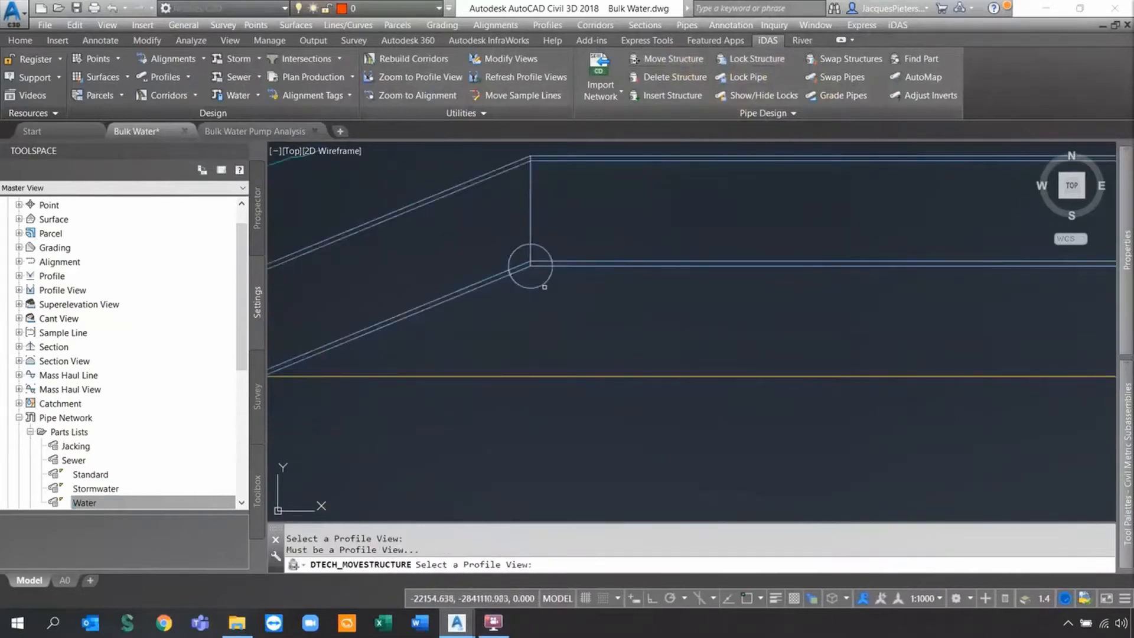
pyautogui.click(542, 375)
pyautogui.click(529, 265)
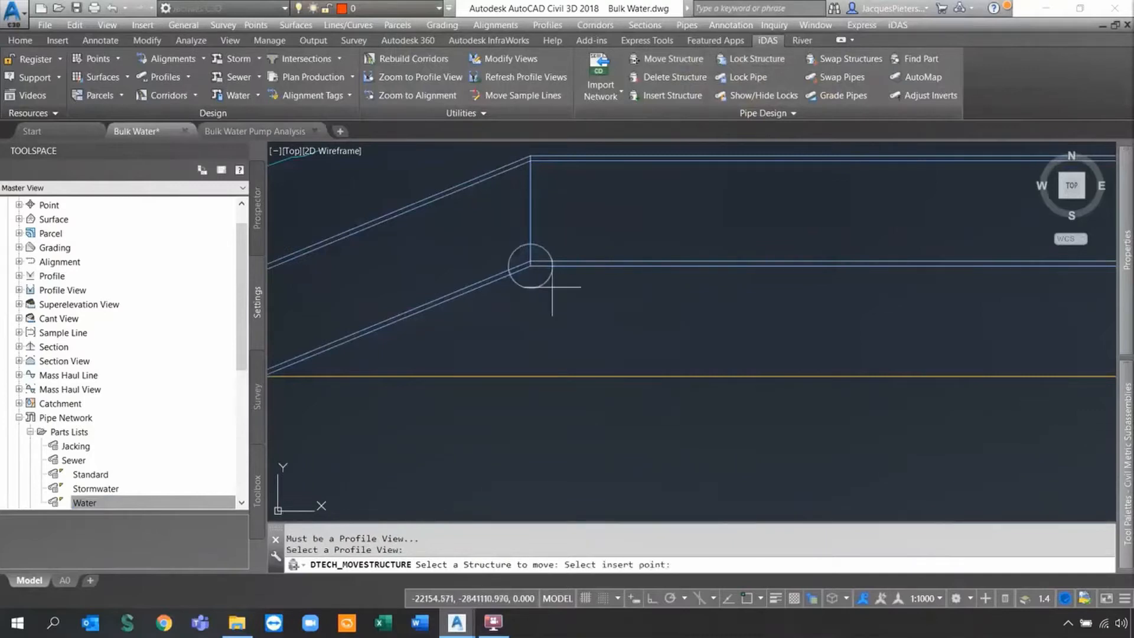
pyautogui.scroll(-5, 551, 287)
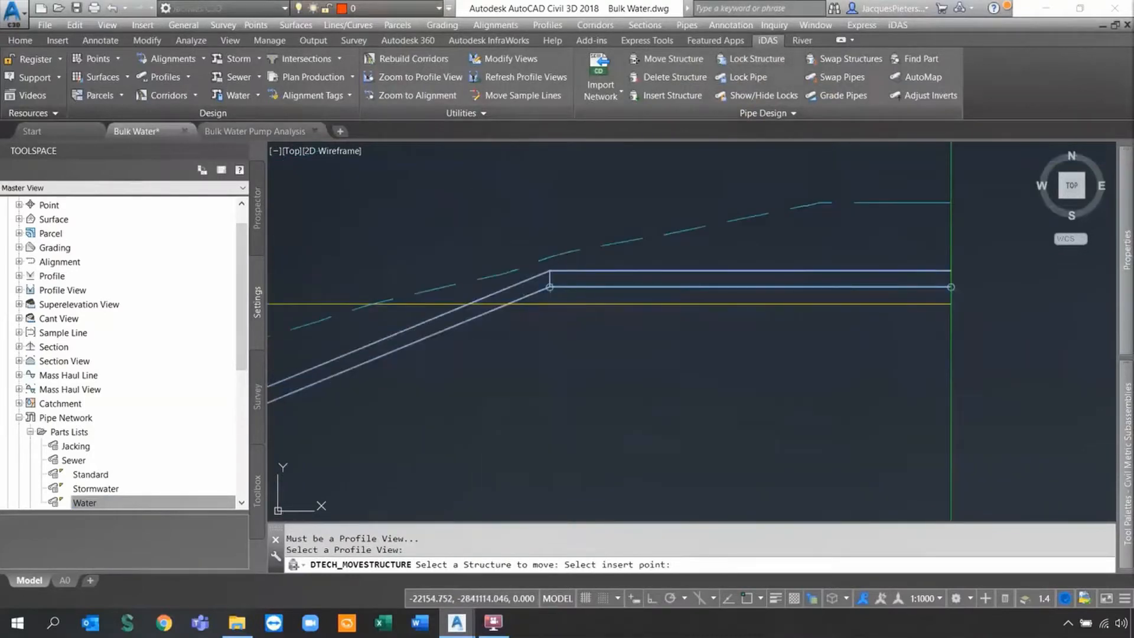
pyautogui.click(550, 334)
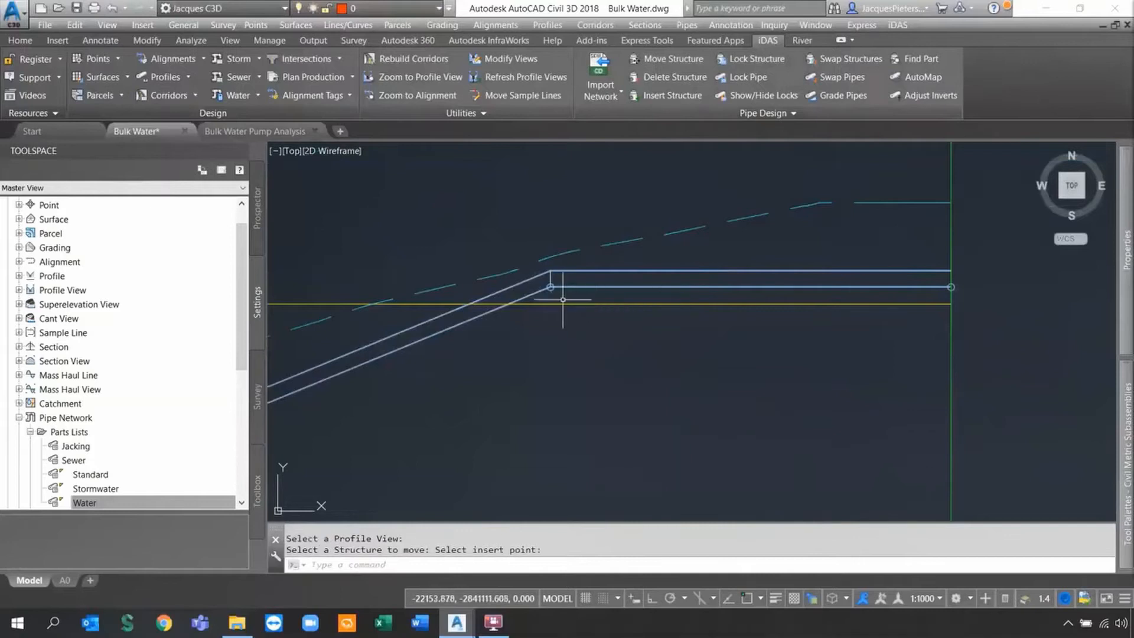
pyautogui.scroll(-4, 572, 300)
pyautogui.moveTo(626, 333); pyautogui.dragTo(859, 358, button='middle')
pyautogui.press('Escape')
# Pan along the profile to inspect the levelled final pipe stretch.
pyautogui.scroll(-4, 806, 350)
pyautogui.moveTo(739, 360); pyautogui.dragTo(910, 224, button='middle')
pyautogui.moveTo(718, 304); pyautogui.dragTo(867, 272, button='middle')
pyautogui.scroll(-2, 868, 272)
pyautogui.moveTo(553, 332)
pyautogui.mouseDown(button='middle')
pyautogui.moveTo(680, 322)
pyautogui.moveTo(723, 300)
pyautogui.mouseUp(button='middle')
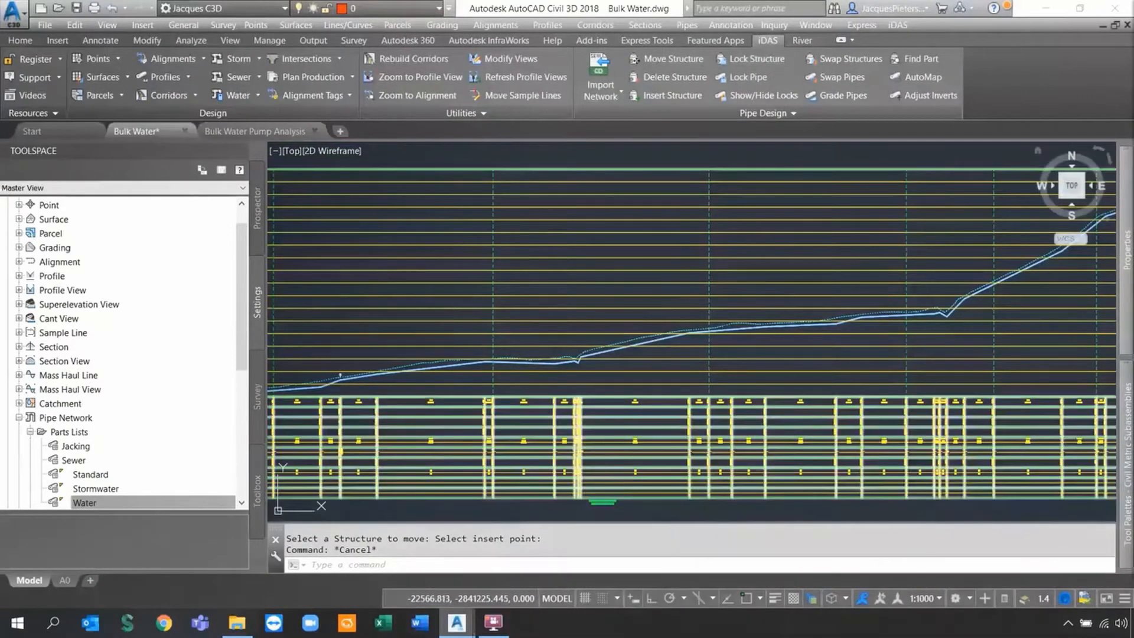
pyautogui.scroll(-2, 392, 346)
pyautogui.scroll(5, 406, 317)
pyautogui.scroll(3, 536, 319)
pyautogui.moveTo(527, 317); pyautogui.dragTo(703, 359, button='middle')
pyautogui.scroll(-2, 703, 360)
pyautogui.scroll(-1, 810, 388)
pyautogui.scroll(1, 937, 399)
pyautogui.moveTo(938, 399)
pyautogui.mouseDown(button='middle')
pyautogui.moveTo(726, 353)
pyautogui.moveTo(842, 373)
pyautogui.mouseUp(button='middle')
# Select the pipe run for iDAS Grade Pipes, from the start structure to the low-point structure.
pyautogui.click(843, 96)
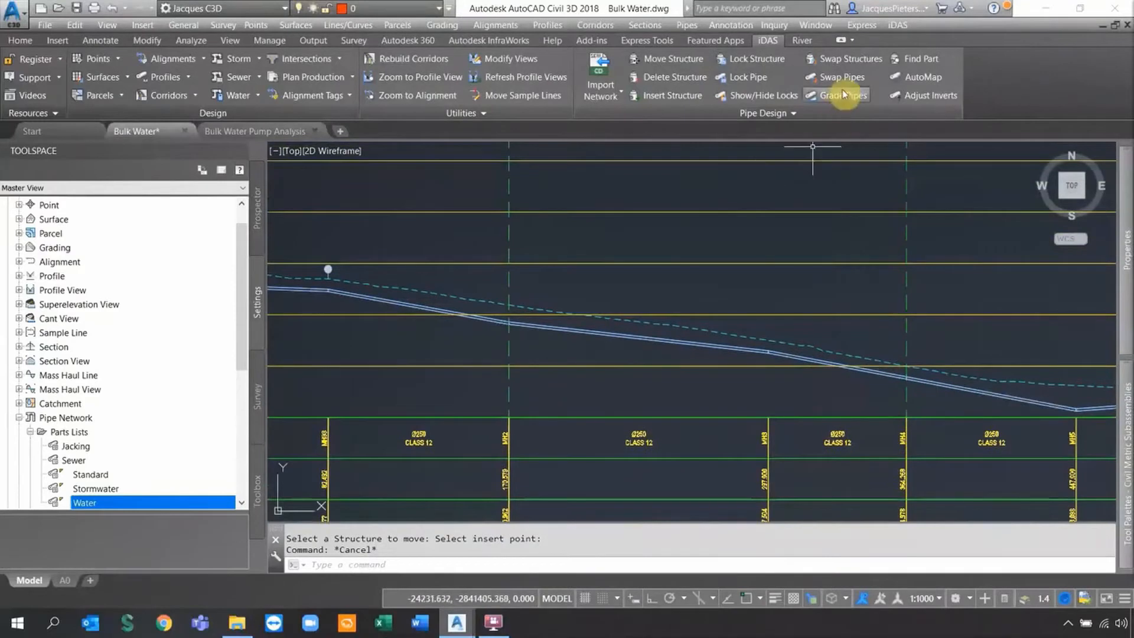
pyautogui.click(842, 96)
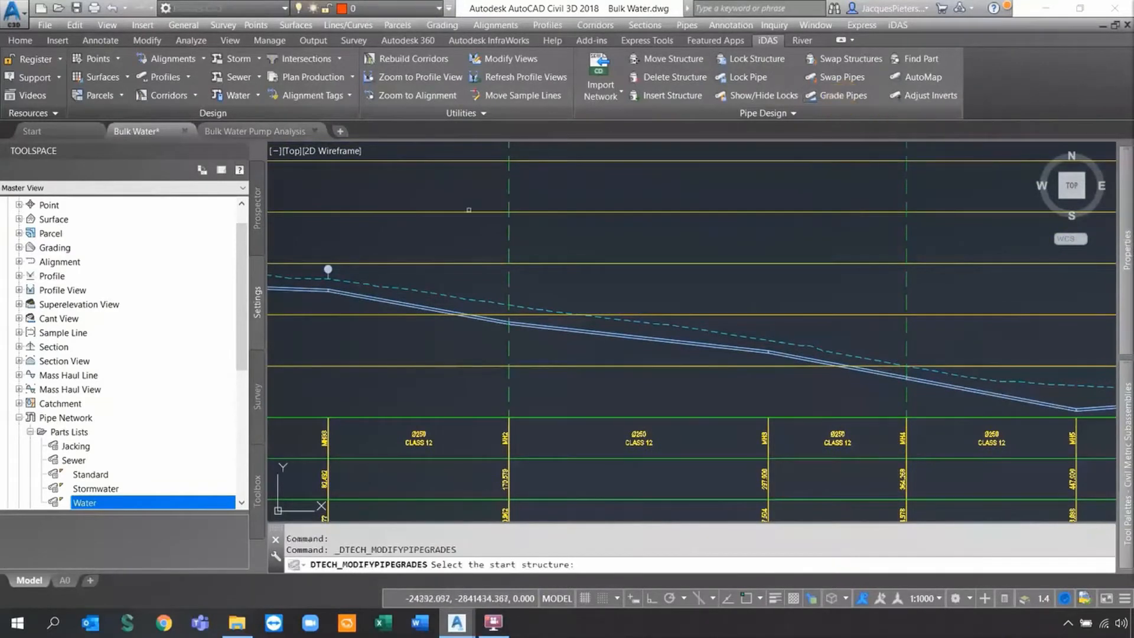
pyautogui.scroll(4, 319, 280)
pyautogui.click(334, 220)
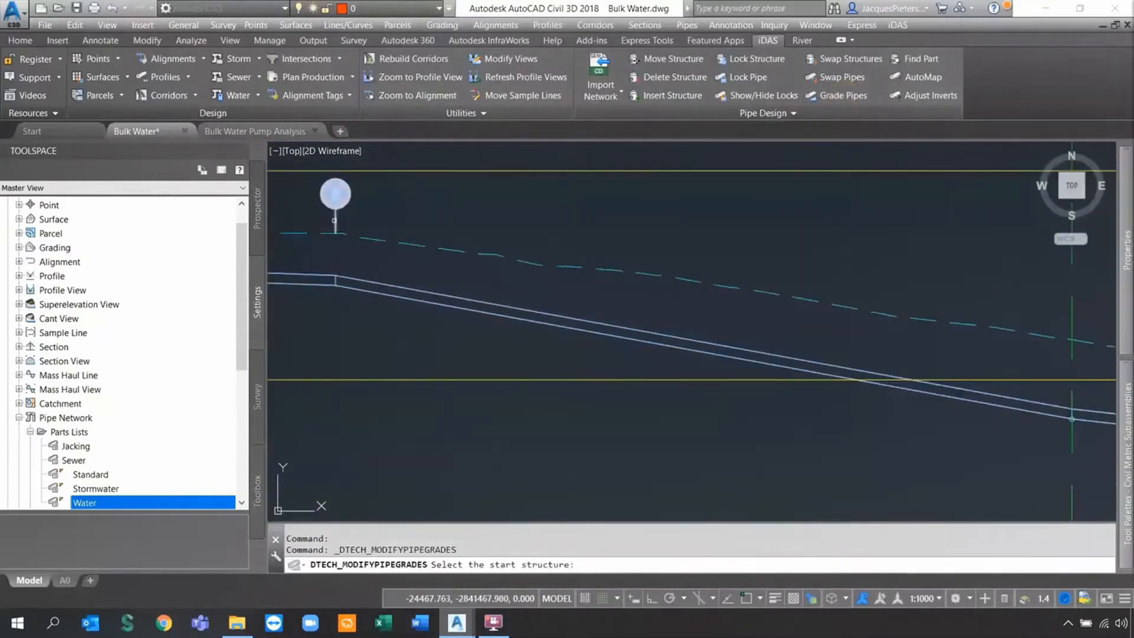
pyautogui.scroll(-5, 384, 263)
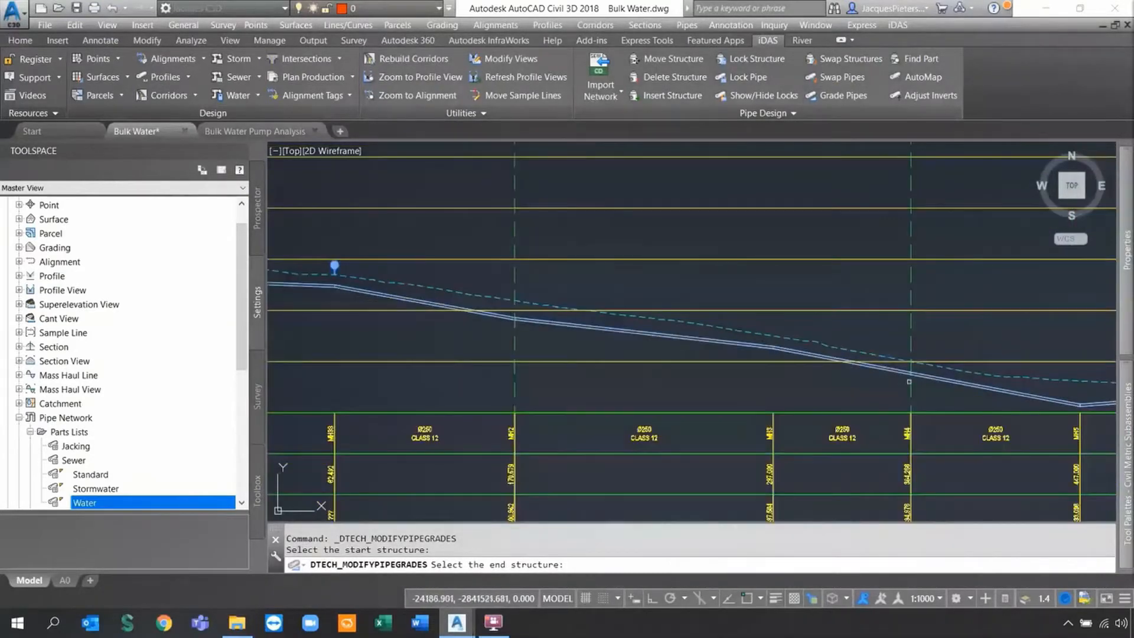
pyautogui.moveTo(977, 386); pyautogui.dragTo(944, 379, button='middle')
pyautogui.scroll(5, 944, 380)
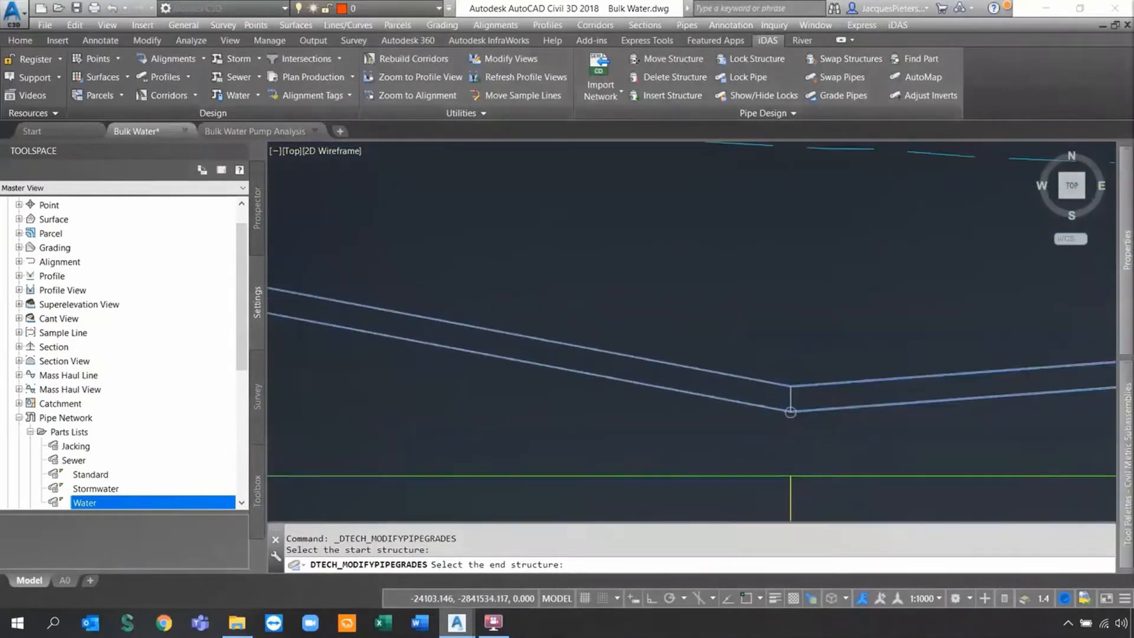
pyautogui.click(789, 407)
pyautogui.scroll(-3, 755, 415)
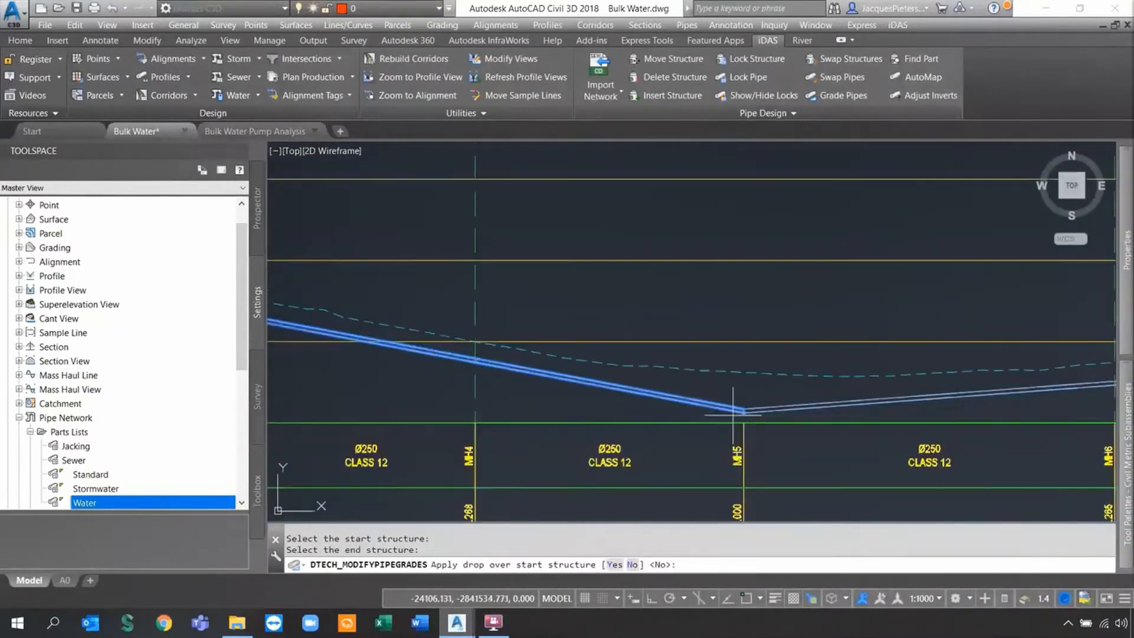
pyautogui.scroll(-4, 705, 415)
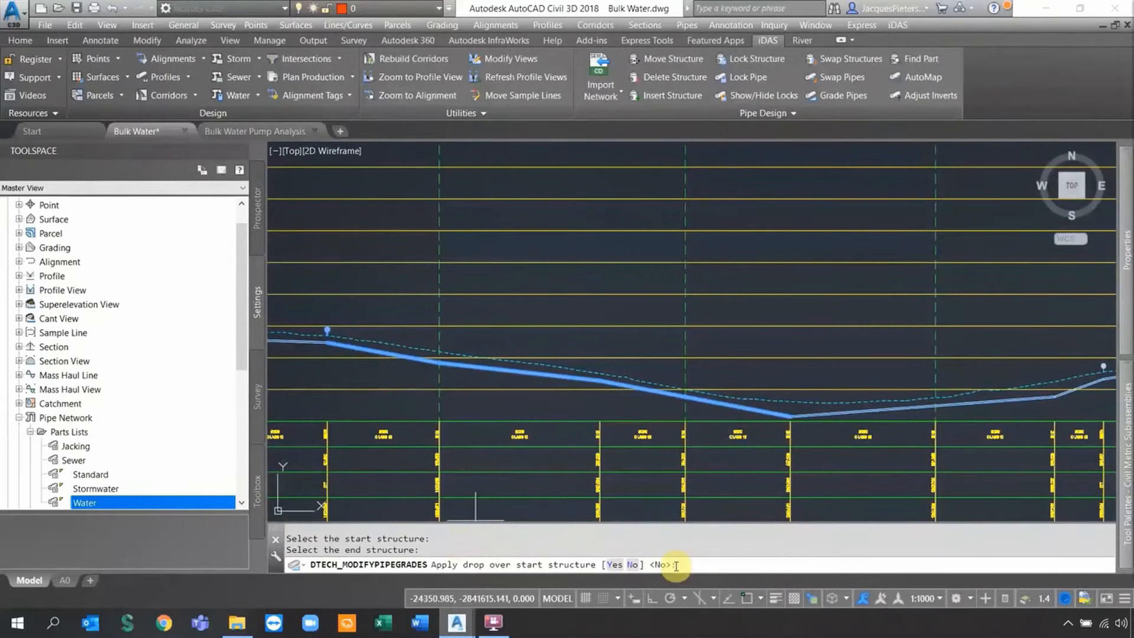
# Regrade the run at a 1 in 30 slope, matching inverts with 0 drop over structures.
pyautogui.click(632, 565)
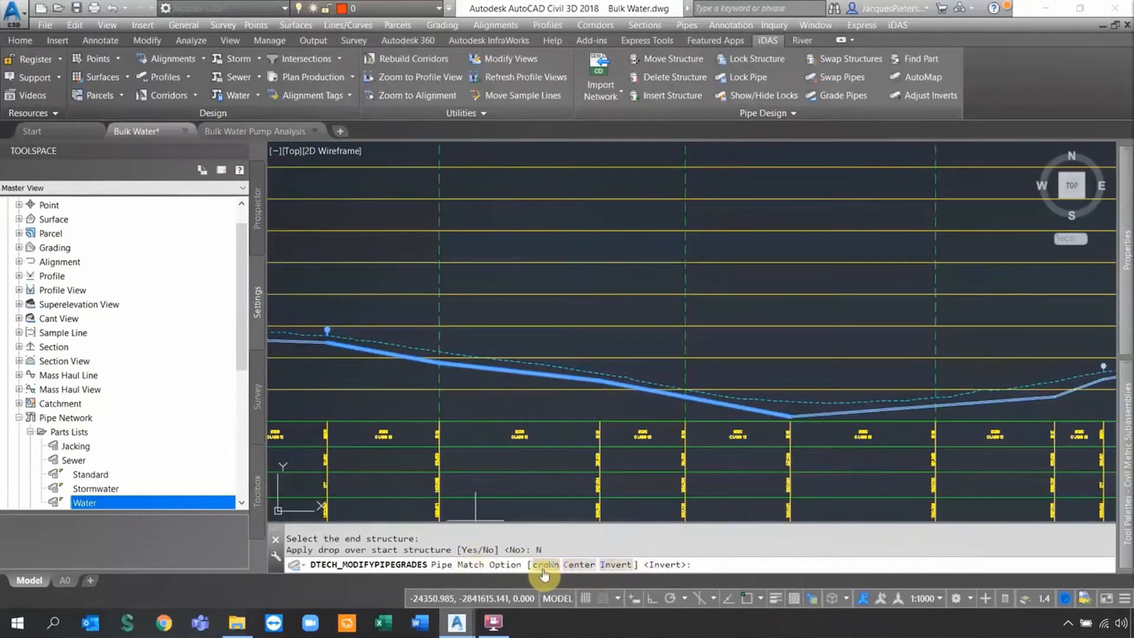
pyautogui.click(624, 565)
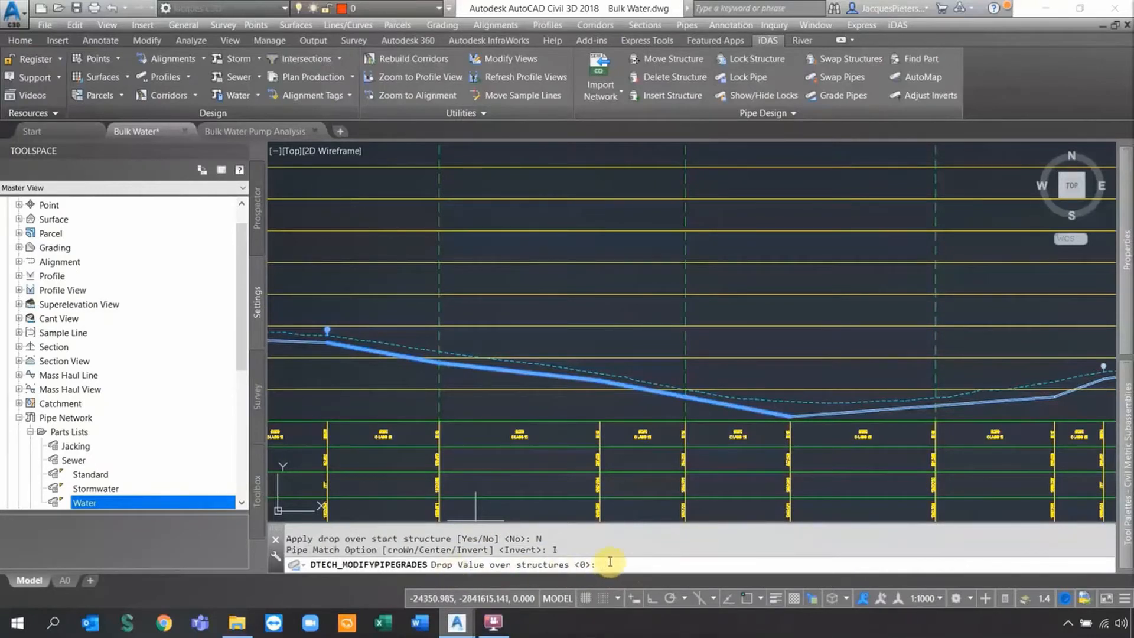
pyautogui.write('0')
pyautogui.press('Return')
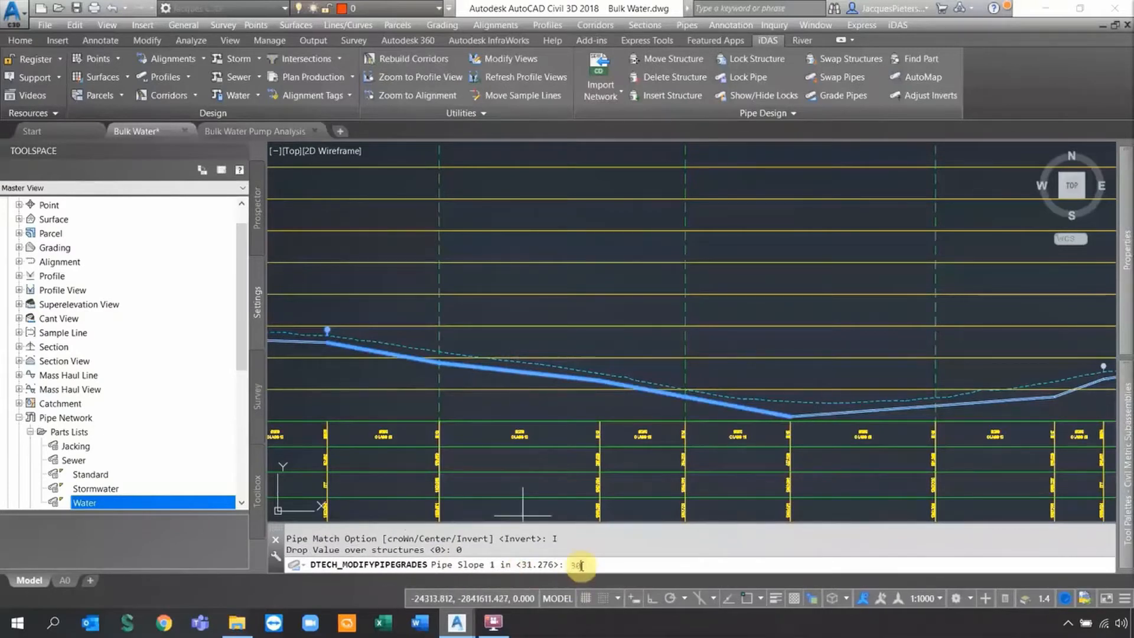
pyautogui.write('30')
pyautogui.press('Return')
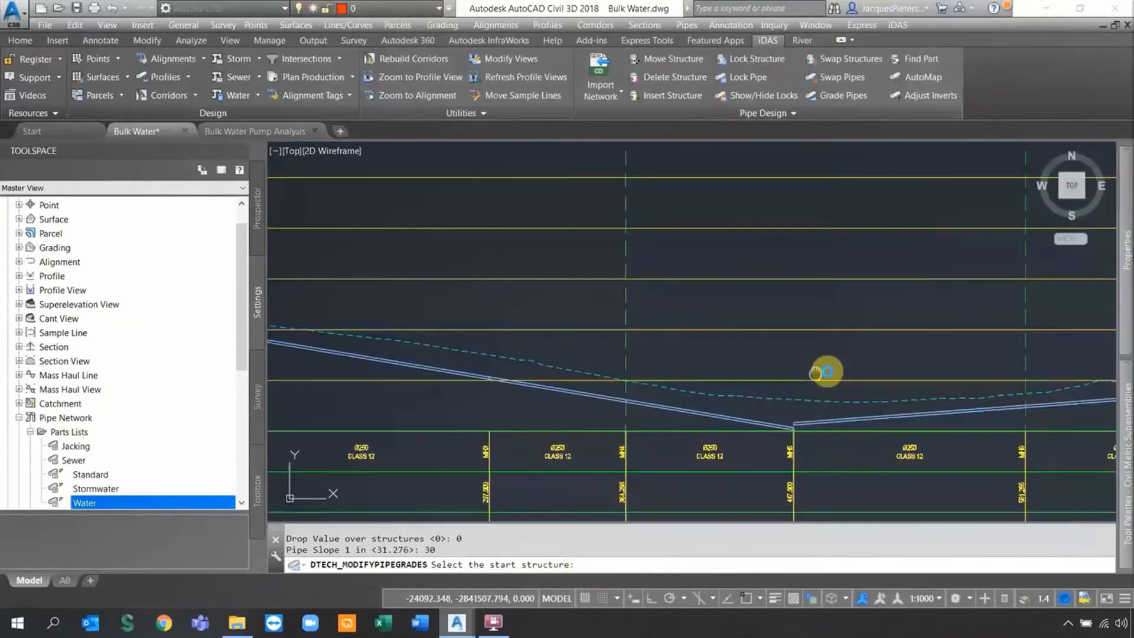
pyautogui.press('Escape')
pyautogui.scroll(6, 821, 425)
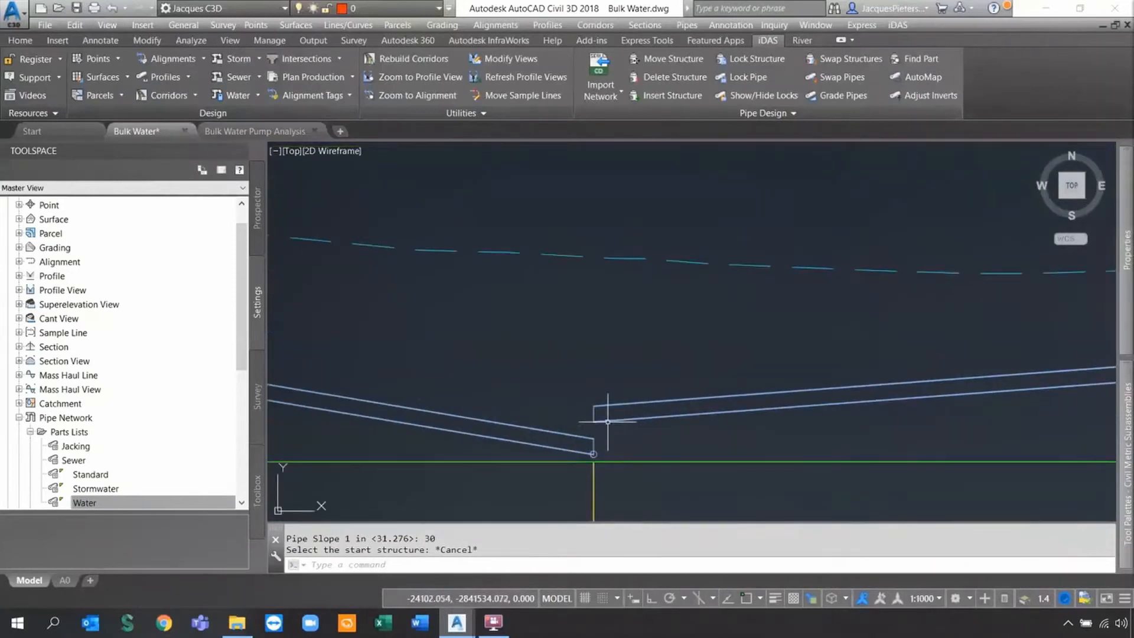
pyautogui.click(608, 423)
pyautogui.click(594, 447)
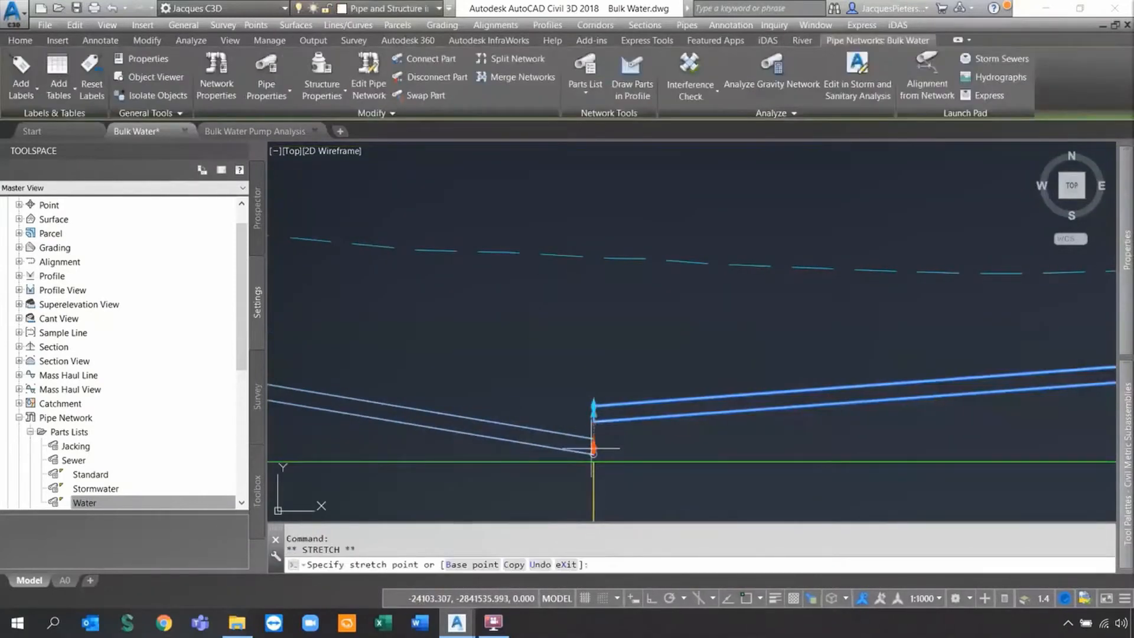
pyautogui.scroll(4, 594, 448)
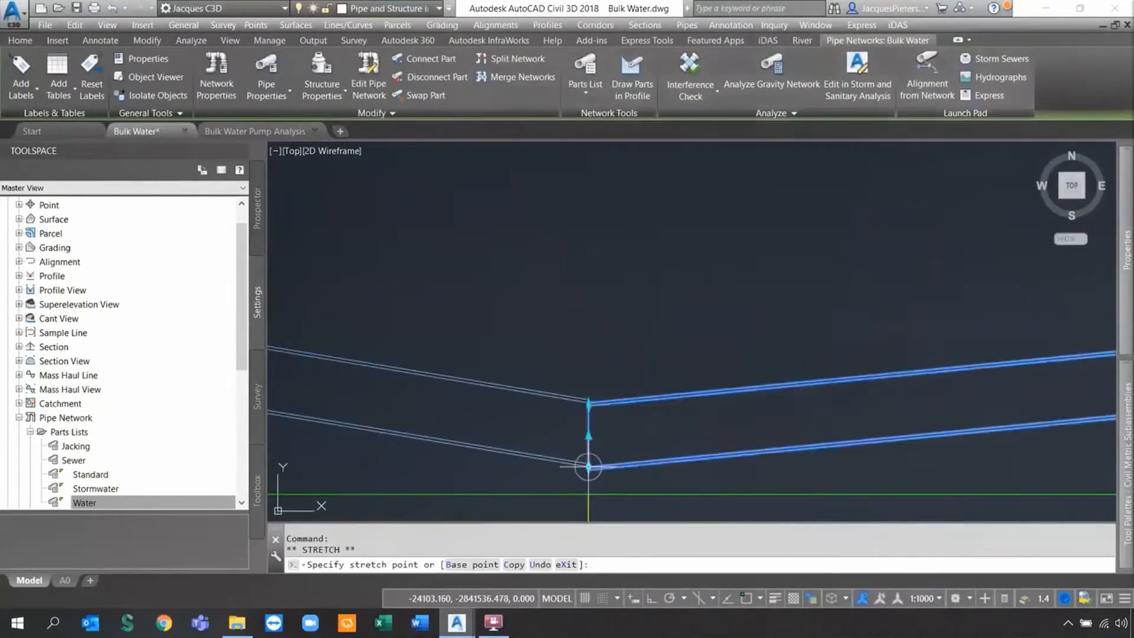
pyautogui.press('Escape')
pyautogui.press('Escape')
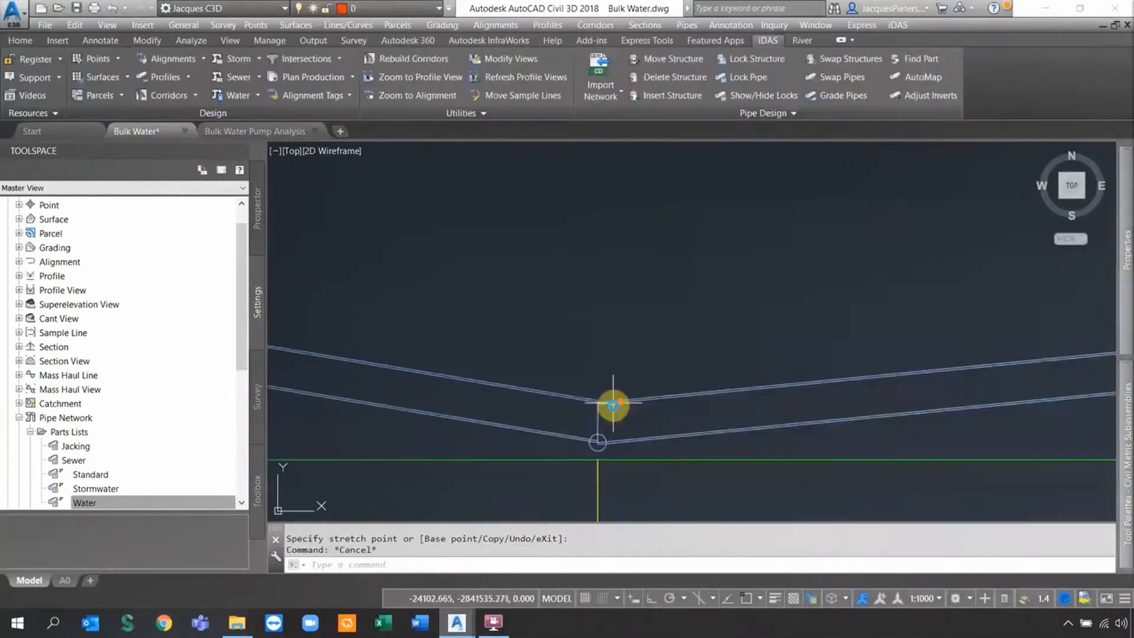
pyautogui.scroll(-4, 613, 405)
pyautogui.scroll(-6, 623, 412)
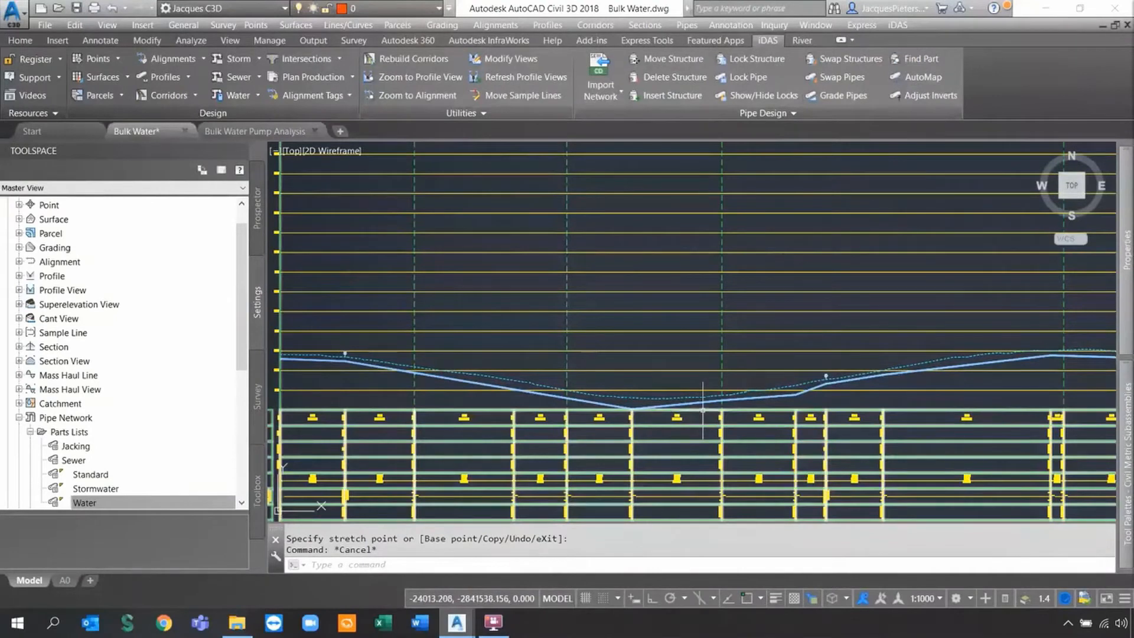
pyautogui.scroll(-2, 664, 379)
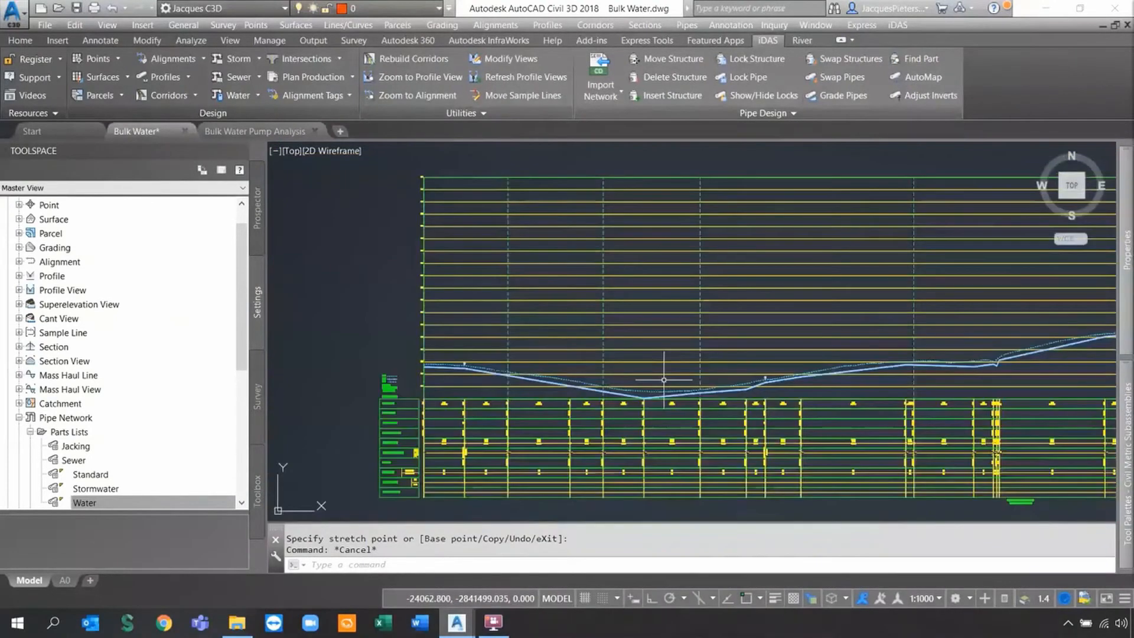
pyautogui.scroll(-2, 668, 380)
pyautogui.scroll(-8, 595, 396)
pyautogui.moveTo(587, 463)
pyautogui.mouseDown(button='middle')
pyautogui.moveTo(576, 429)
pyautogui.moveTo(468, 299)
pyautogui.mouseUp(button='middle')
pyautogui.scroll(10, 499, 336)
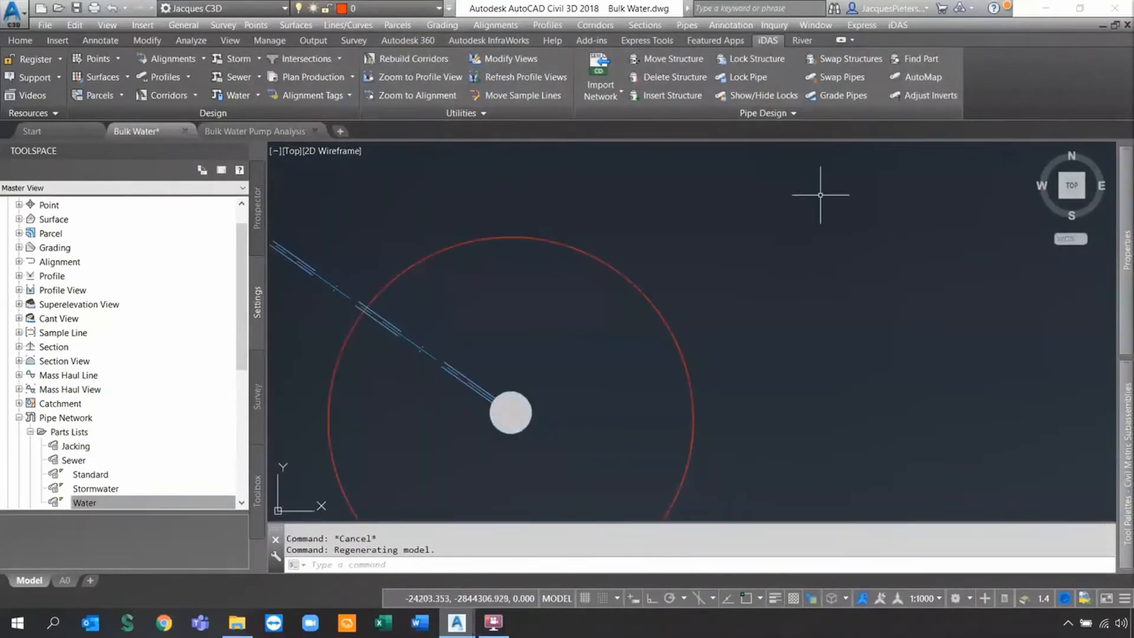
# Swap the pipeline's end structure for a Reservoir\RESERVOIR part.
pyautogui.click(830, 60)
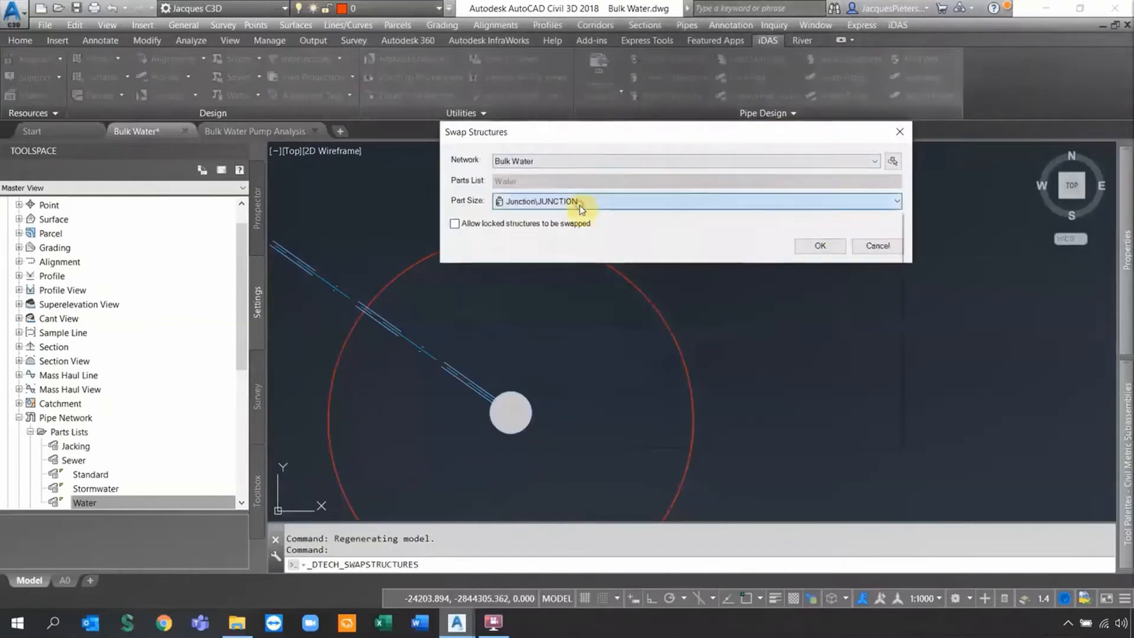
pyautogui.click(573, 202)
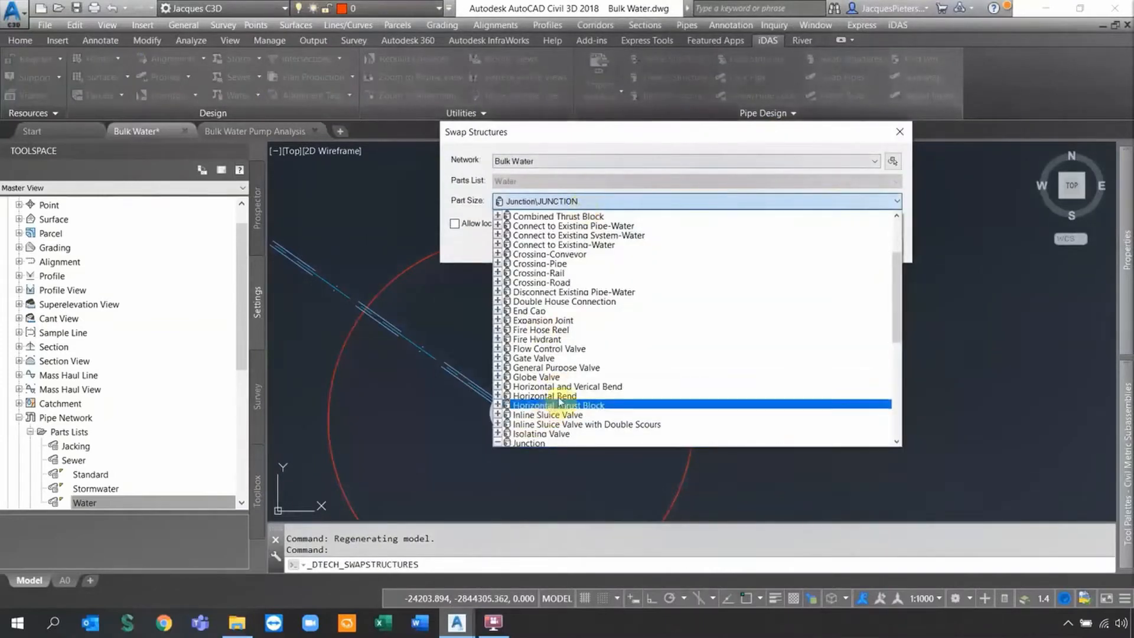
pyautogui.moveTo(894, 324); pyautogui.dragTo(888, 395)
pyautogui.click(544, 354)
pyautogui.click(821, 248)
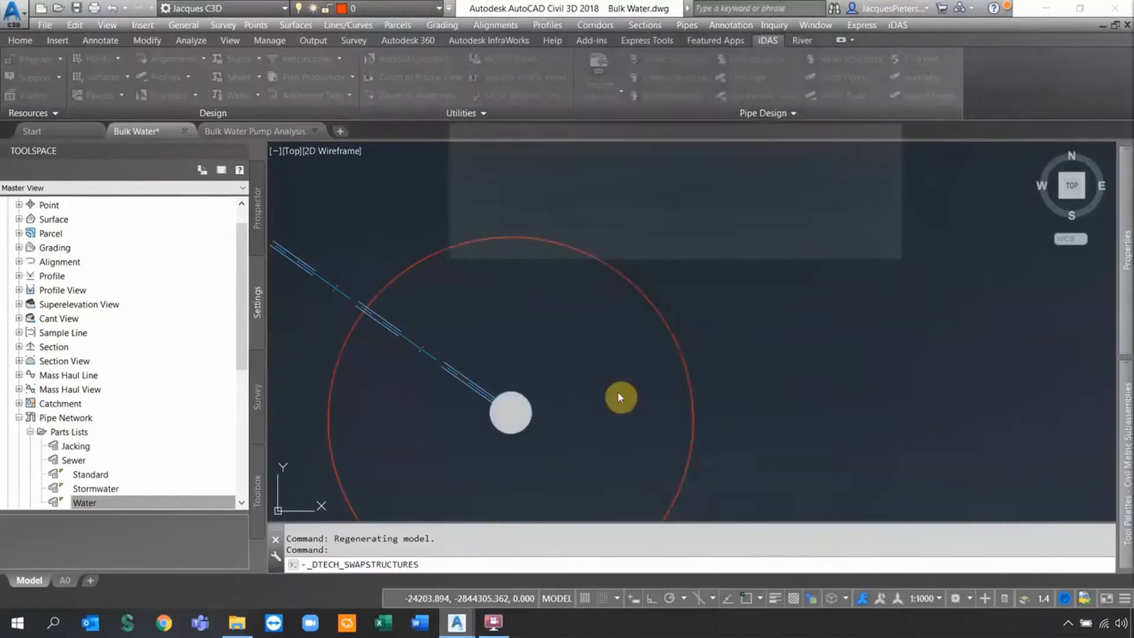
pyautogui.click(525, 412)
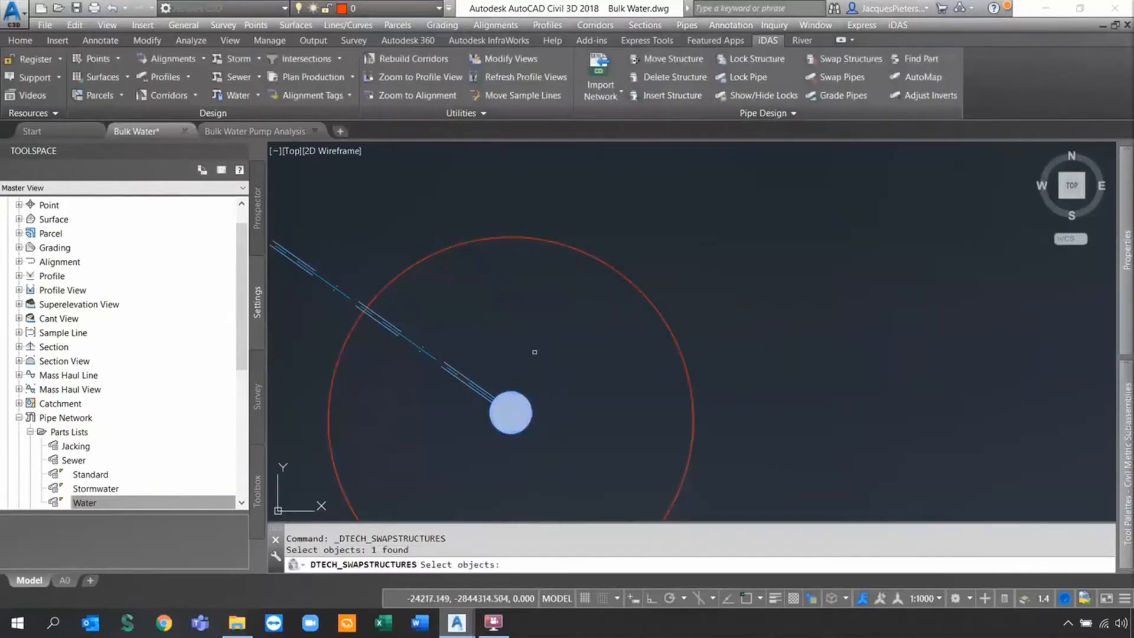
pyautogui.press('Return')
# Pan along the pipeline from the new reservoir to the far end structure.
pyautogui.scroll(2, 529, 405)
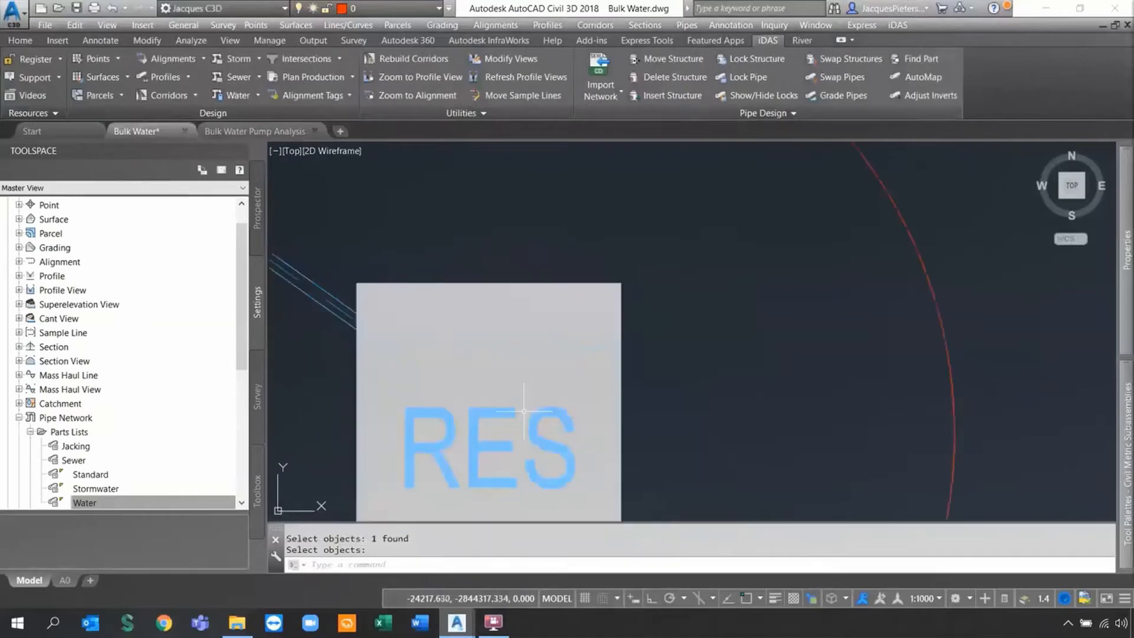
pyautogui.scroll(-5, 529, 405)
pyautogui.scroll(2, 498, 452)
pyautogui.moveTo(499, 451); pyautogui.dragTo(566, 453, button='middle')
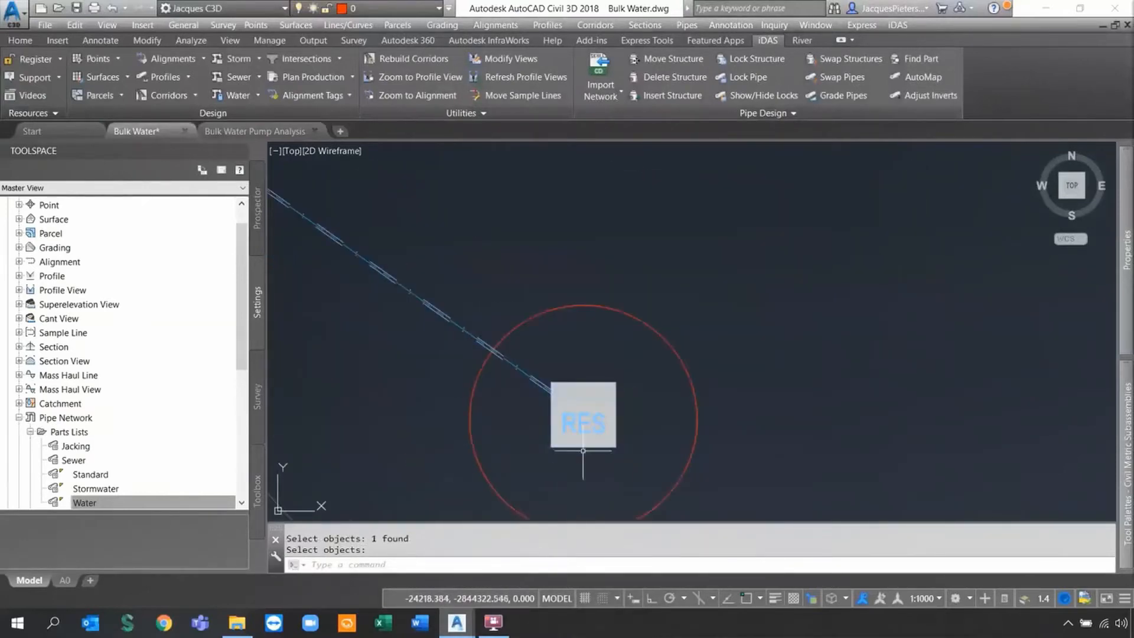
pyautogui.scroll(-6, 596, 381)
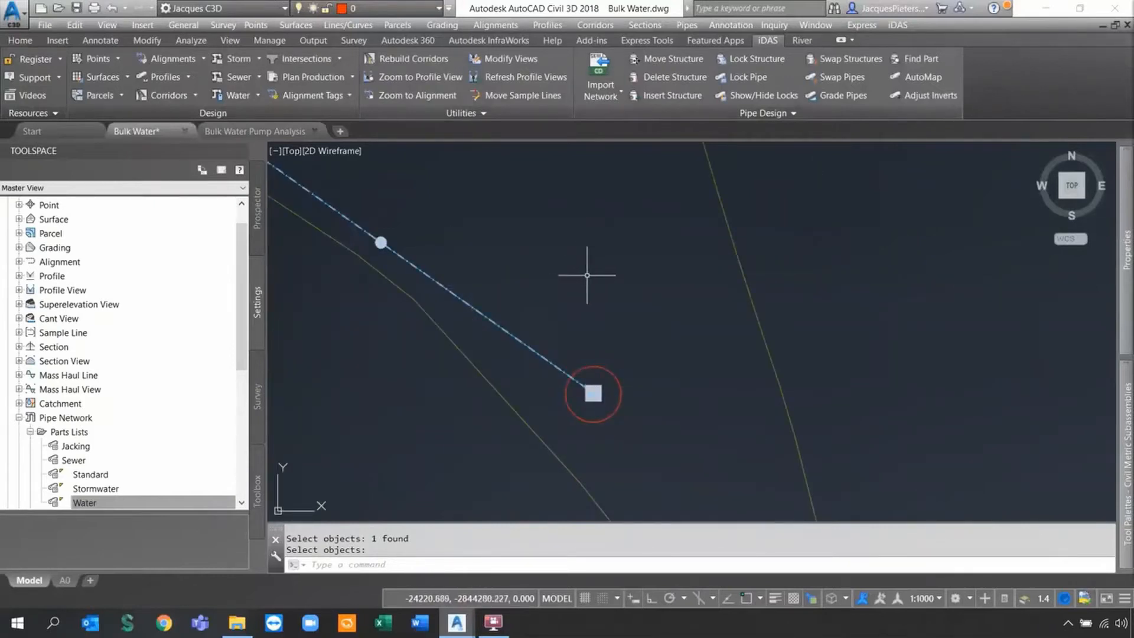
pyautogui.moveTo(551, 270); pyautogui.dragTo(615, 405, button='middle')
pyautogui.press('Escape')
pyautogui.moveTo(471, 233)
pyautogui.mouseDown(button='middle')
pyautogui.moveTo(521, 264)
pyautogui.moveTo(709, 443)
pyautogui.moveTo(765, 520)
pyautogui.mouseUp(button='middle')
pyautogui.moveTo(493, 249)
pyautogui.mouseDown(button='middle')
pyautogui.moveTo(685, 433)
pyautogui.moveTo(698, 502)
pyautogui.mouseUp(button='middle')
pyautogui.scroll(4, 523, 290)
pyautogui.scroll(6, 556, 332)
pyautogui.scroll(3, 577, 354)
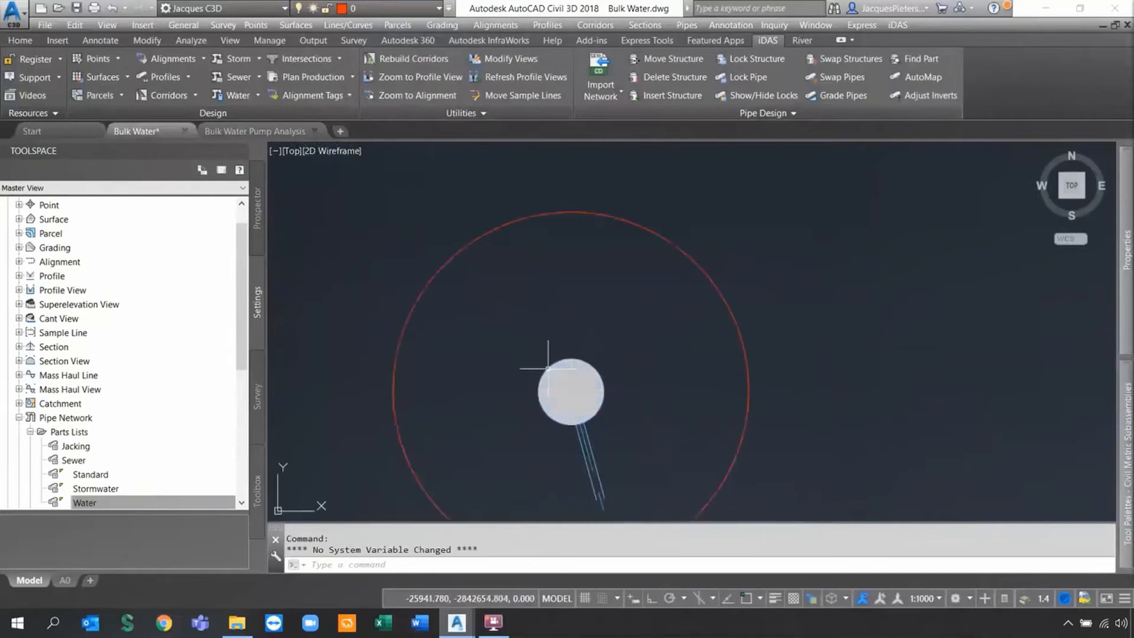
# Replace the round structure at the pipeline's far end with a Tank\TANK part.
pyautogui.click(835, 61)
pyautogui.click(588, 204)
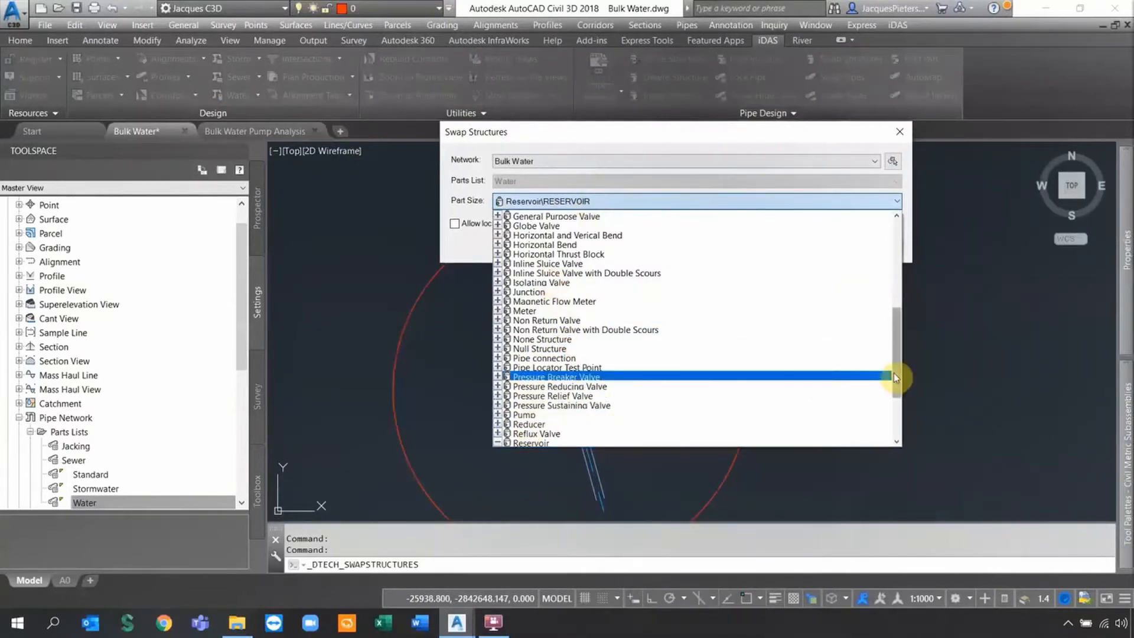
pyautogui.moveTo(895, 379); pyautogui.dragTo(897, 424)
pyautogui.click(574, 406)
pyautogui.click(820, 246)
pyautogui.click(545, 422)
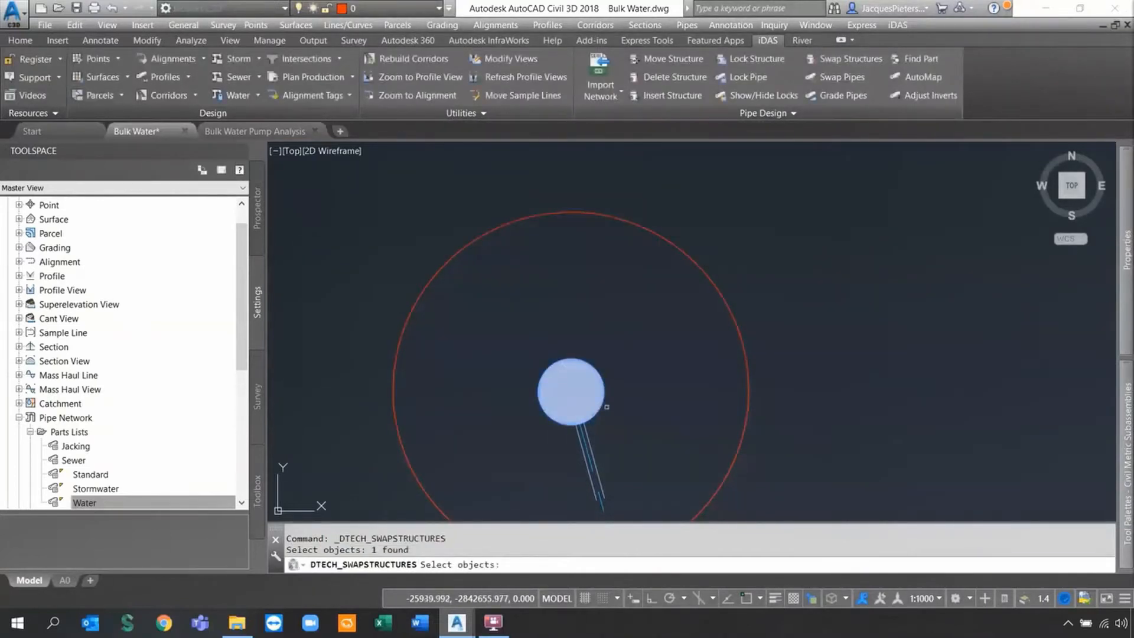
pyautogui.press('Return')
pyautogui.scroll(-4, 531, 413)
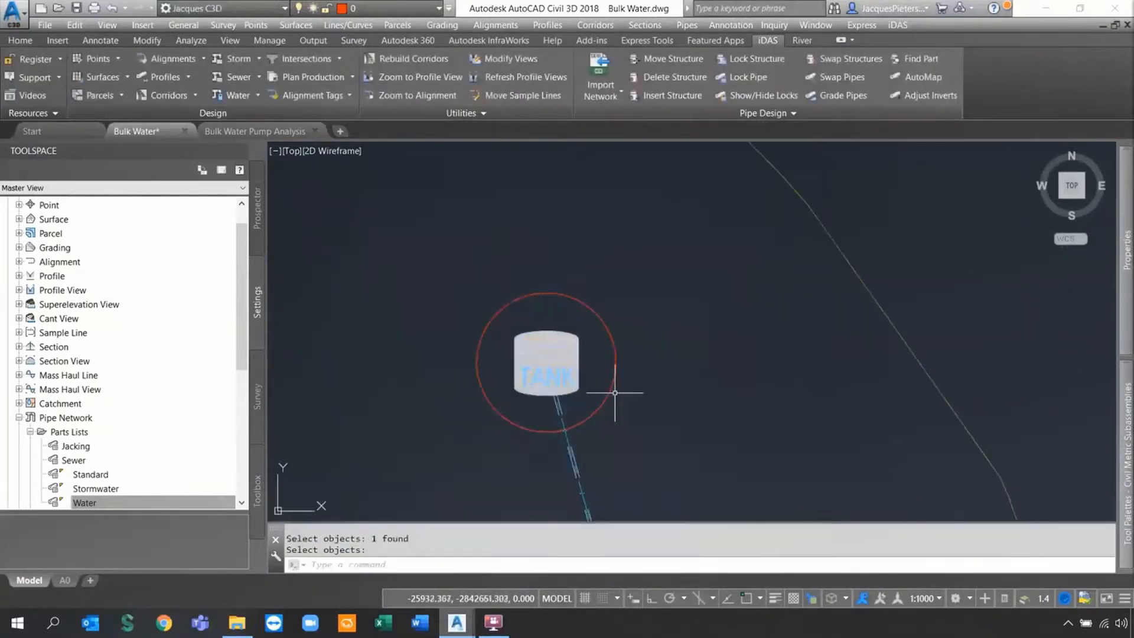
pyautogui.scroll(-5, 567, 413)
pyautogui.moveTo(617, 413); pyautogui.dragTo(519, 263, button='middle')
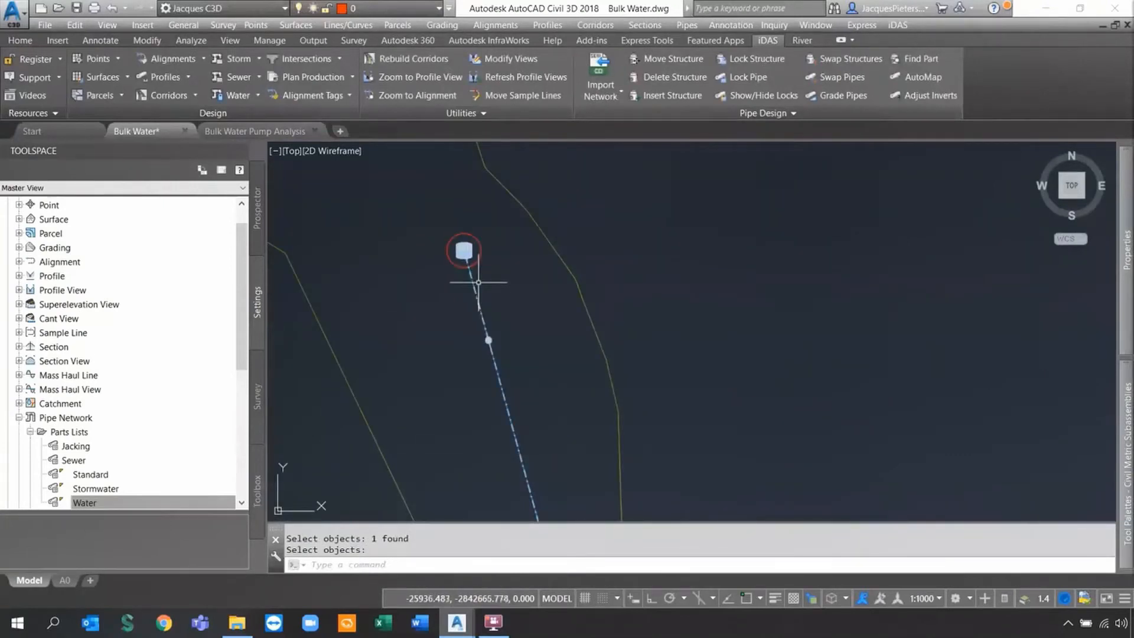
pyautogui.scroll(-4, 467, 283)
pyautogui.scroll(-8, 472, 301)
pyautogui.scroll(6, 555, 223)
# Set up a Swap Structures run with Part Size Air Valve\AIR VALVE.
pyautogui.scroll(2, 470, 340)
pyautogui.scroll(3, 470, 341)
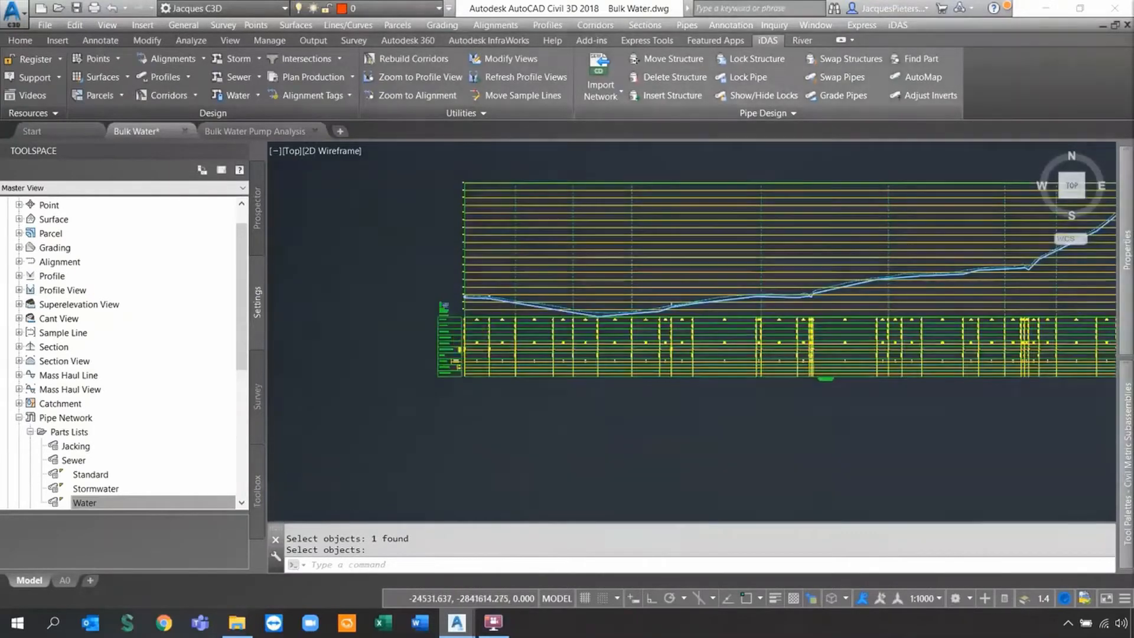
pyautogui.scroll(3, 516, 240)
pyautogui.moveTo(948, 319); pyautogui.dragTo(244, 288, button='middle')
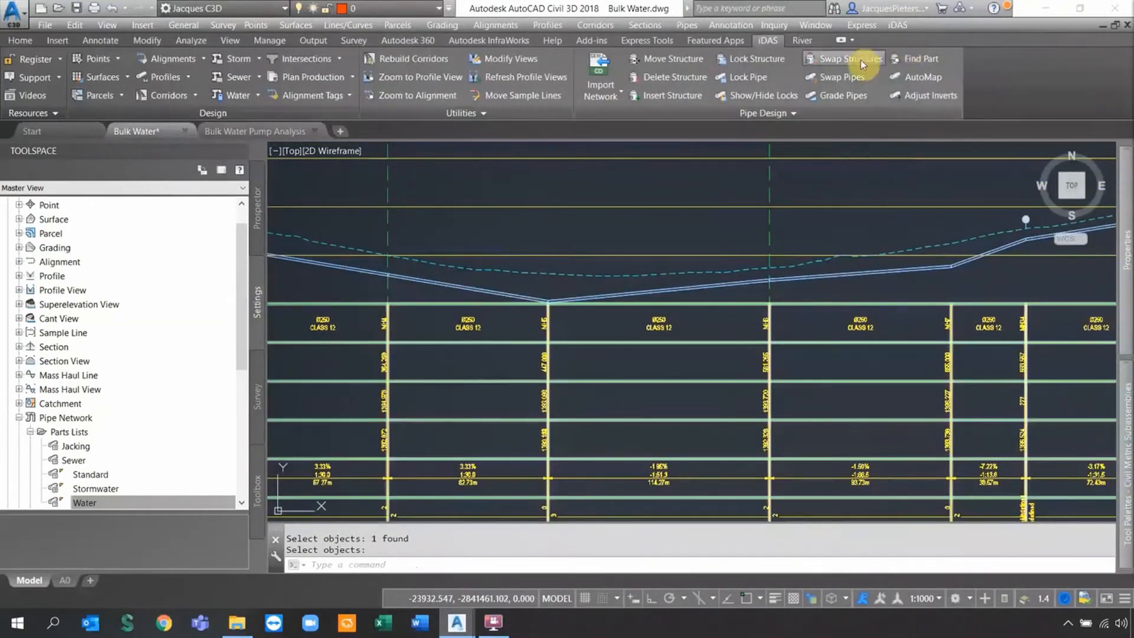
pyautogui.click(860, 59)
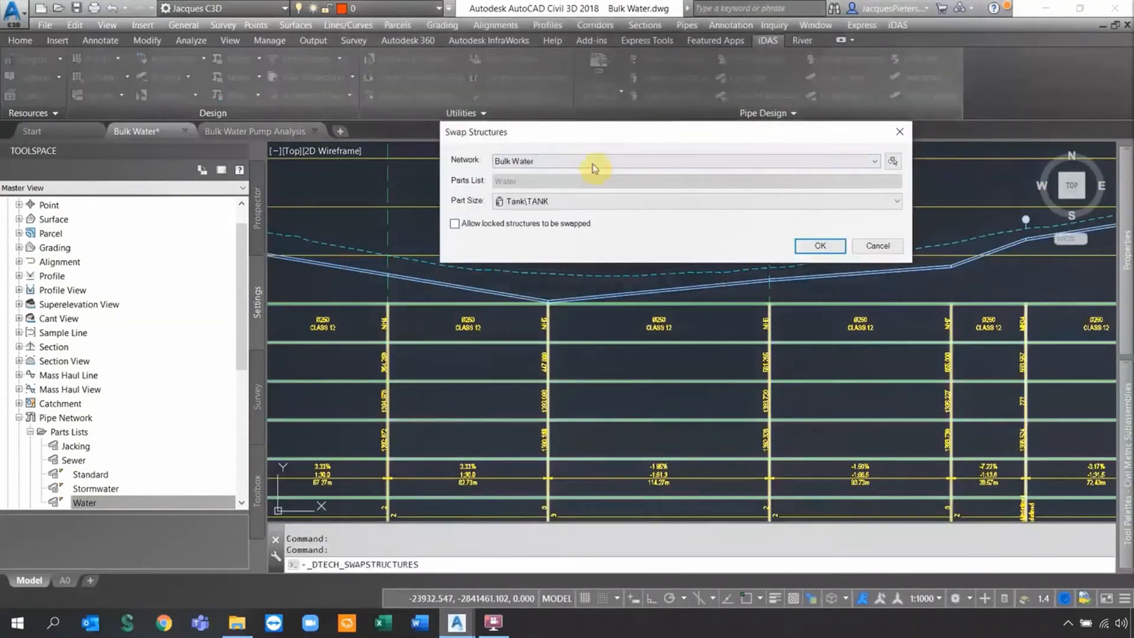
pyautogui.click(568, 201)
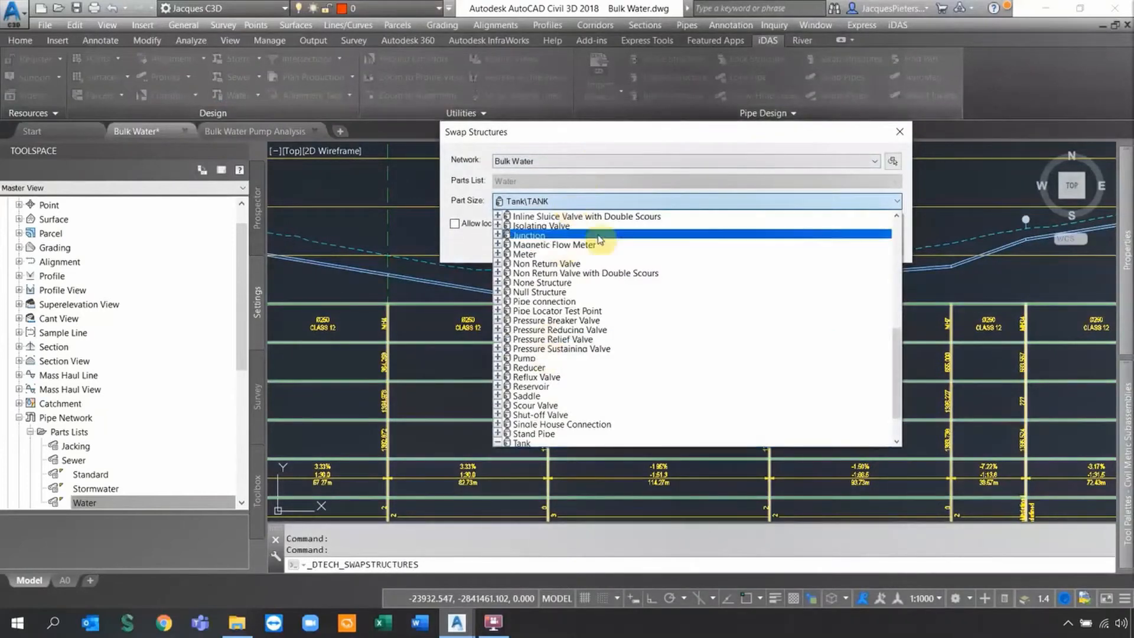
pyautogui.moveTo(897, 356); pyautogui.dragTo(923, 207)
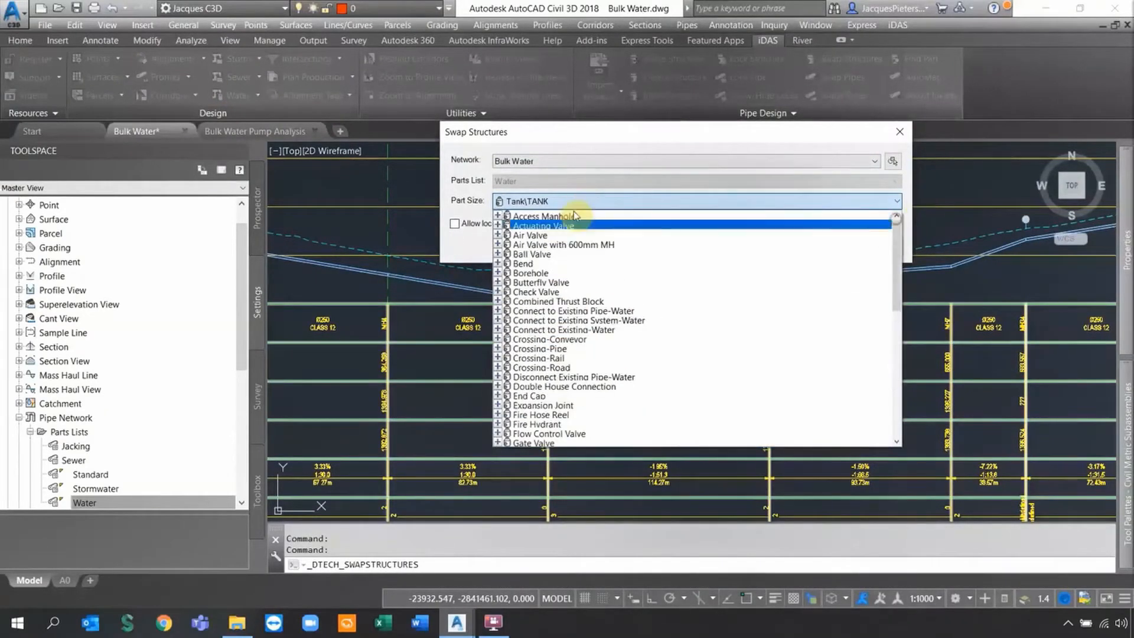
pyautogui.click(533, 233)
pyautogui.click(820, 245)
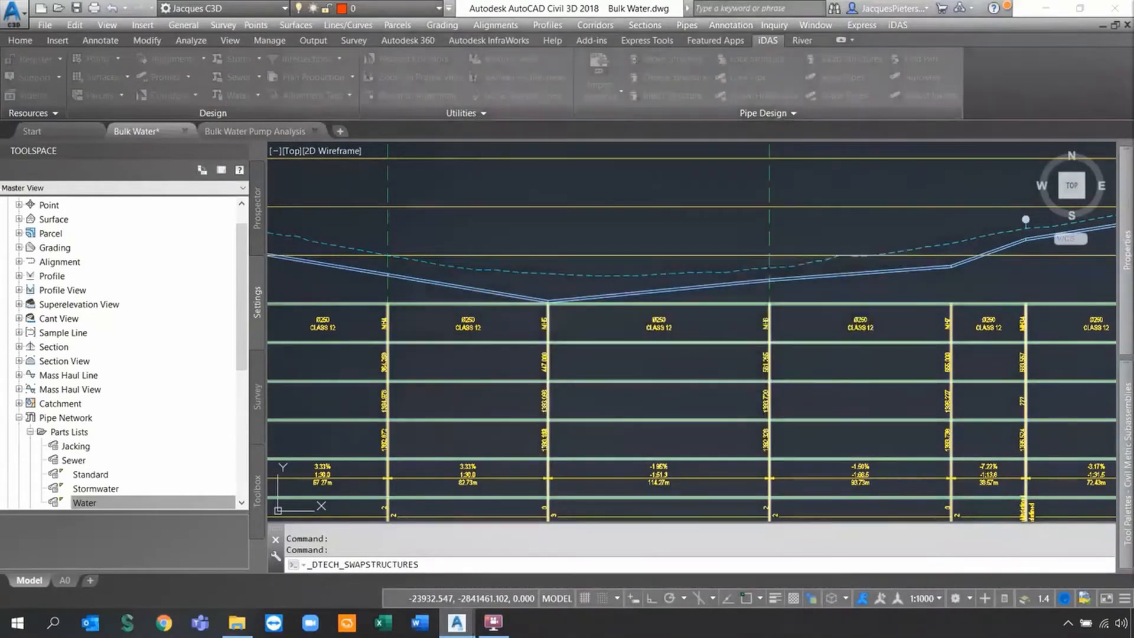
# Select the first two profile structures to become air valves.
pyautogui.moveTo(578, 279); pyautogui.dragTo(977, 306, button='middle')
pyautogui.scroll(-2, 809, 285)
pyautogui.scroll(5, 499, 235)
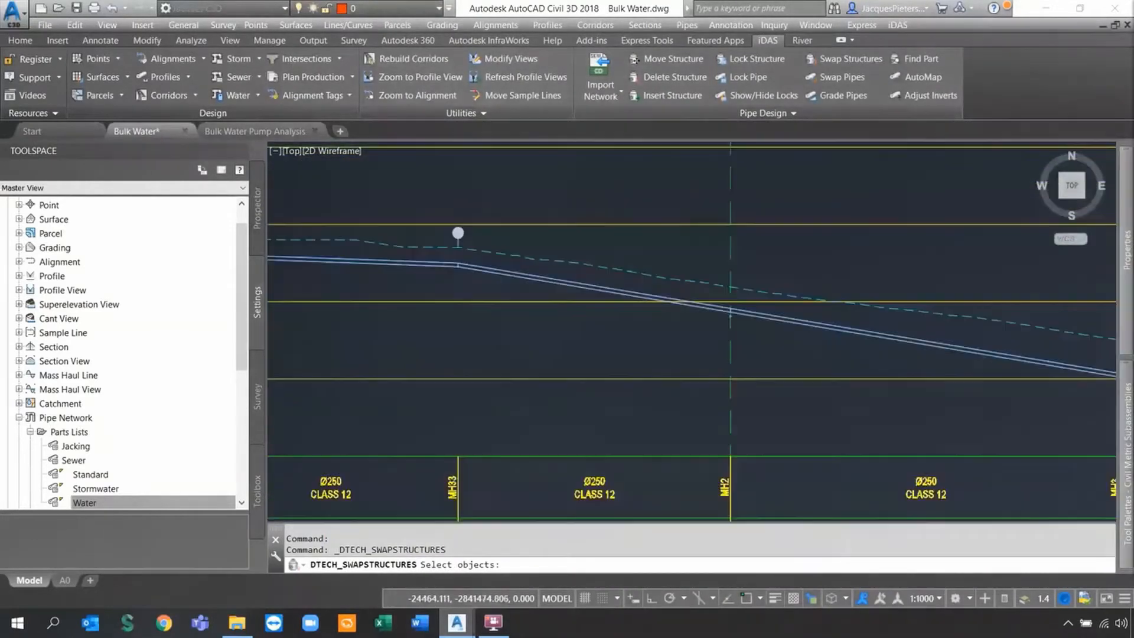
pyautogui.moveTo(433, 260); pyautogui.dragTo(438, 343, button='middle')
pyautogui.click(466, 243)
pyautogui.scroll(-3, 500, 374)
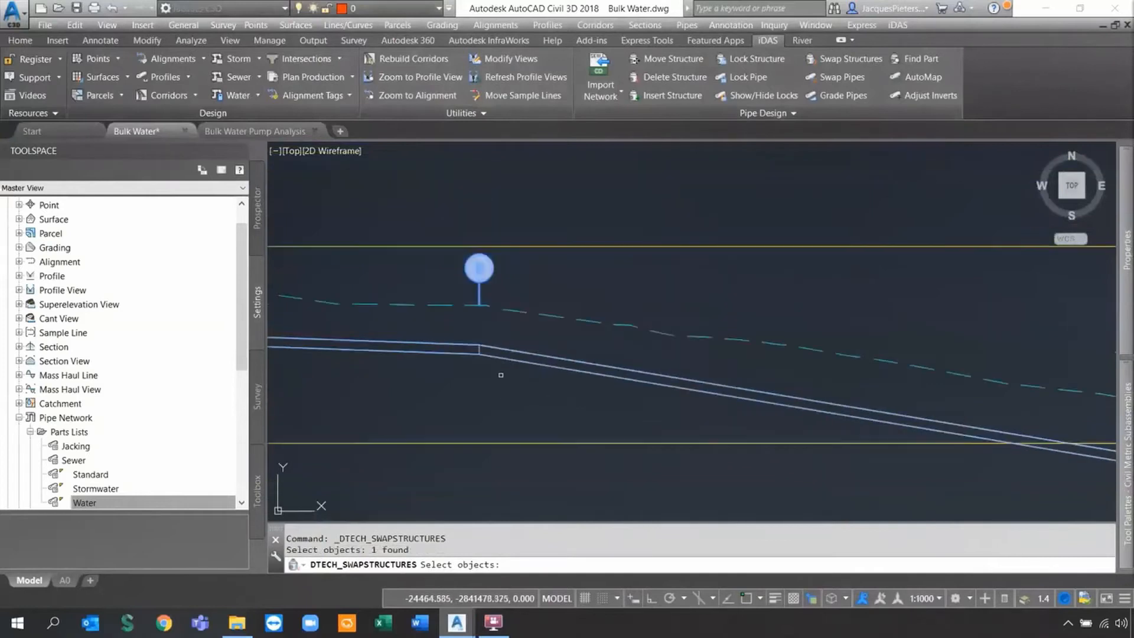
pyautogui.moveTo(817, 414); pyautogui.dragTo(501, 319, button='middle')
pyautogui.scroll(-1, 481, 320)
pyautogui.moveTo(859, 367); pyautogui.dragTo(516, 299, button='middle')
pyautogui.moveTo(825, 331); pyautogui.dragTo(562, 337, button='middle')
pyautogui.scroll(2, 826, 293)
pyautogui.moveTo(826, 293); pyautogui.dragTo(648, 355, button='middle')
pyautogui.click(685, 304)
# Add the third structure and apply the swap, giving three air valves.
pyautogui.scroll(-5, 667, 319)
pyautogui.moveTo(655, 331); pyautogui.dragTo(599, 340, button='middle')
pyautogui.scroll(7, 802, 319)
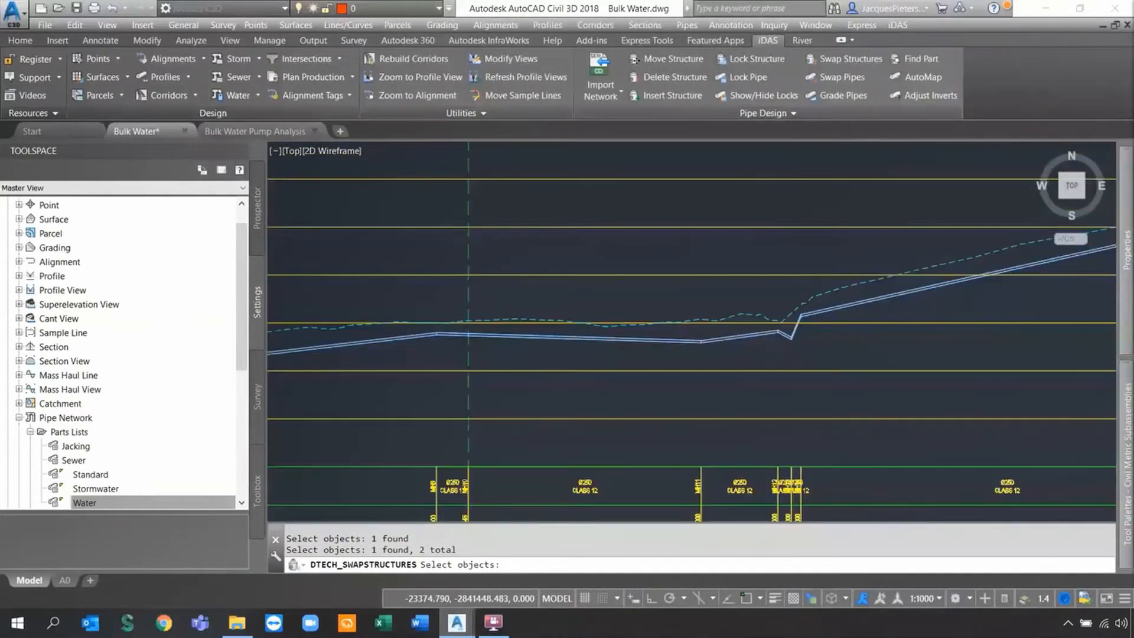
pyautogui.click(809, 337)
pyautogui.click(867, 392)
pyautogui.scroll(-5, 867, 392)
pyautogui.press('Return')
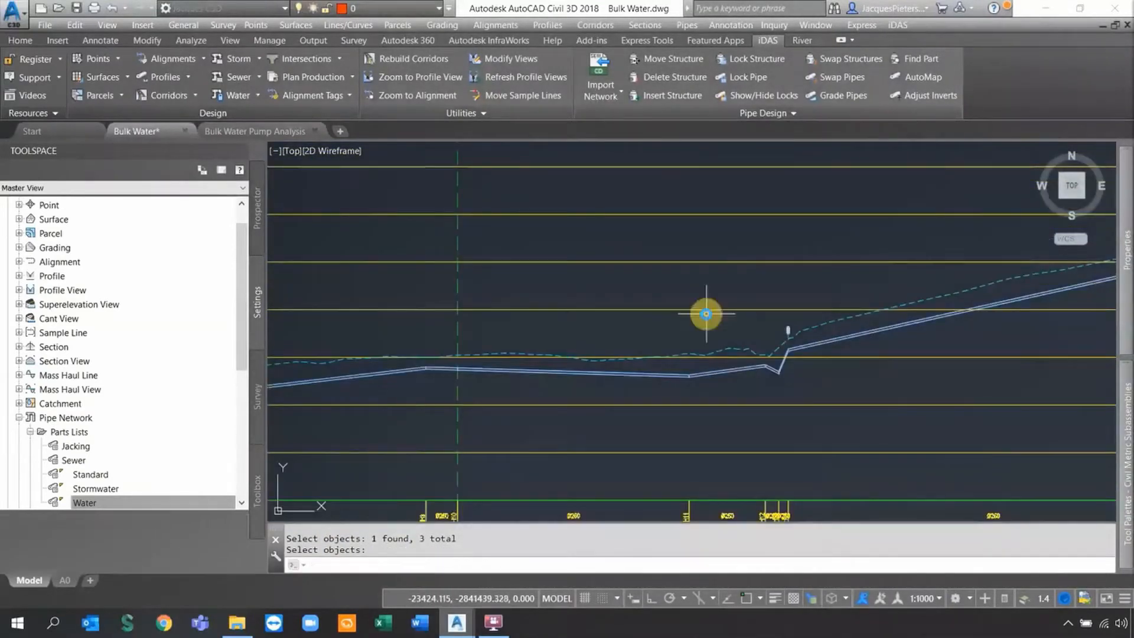
# Return to the profile start at MH1 and set up a Scour Valve structure swap.
pyautogui.scroll(6, 790, 338)
pyautogui.scroll(-6, 784, 294)
pyautogui.moveTo(535, 308); pyautogui.dragTo(856, 308, button='middle')
pyautogui.moveTo(511, 325); pyautogui.dragTo(964, 274, button='middle')
pyautogui.moveTo(656, 327); pyautogui.dragTo(691, 265, button='middle')
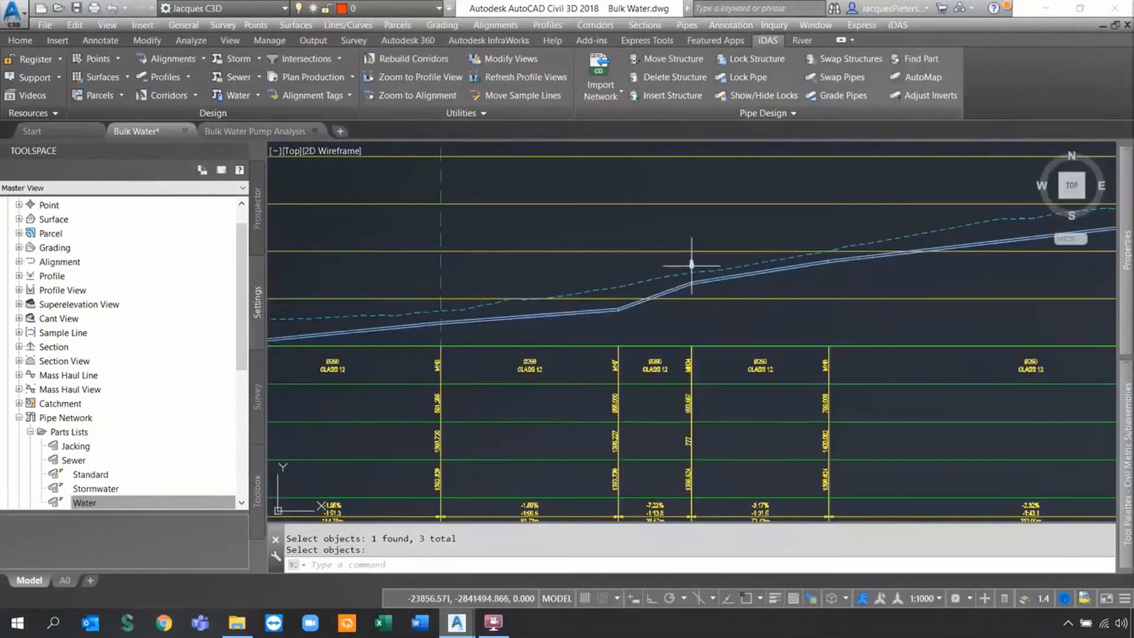
pyautogui.moveTo(531, 301); pyautogui.dragTo(817, 306, button='middle')
pyautogui.moveTo(397, 314); pyautogui.dragTo(752, 344, button='middle')
pyautogui.moveTo(551, 310); pyautogui.dragTo(836, 338, button='middle')
pyautogui.scroll(4, 532, 283)
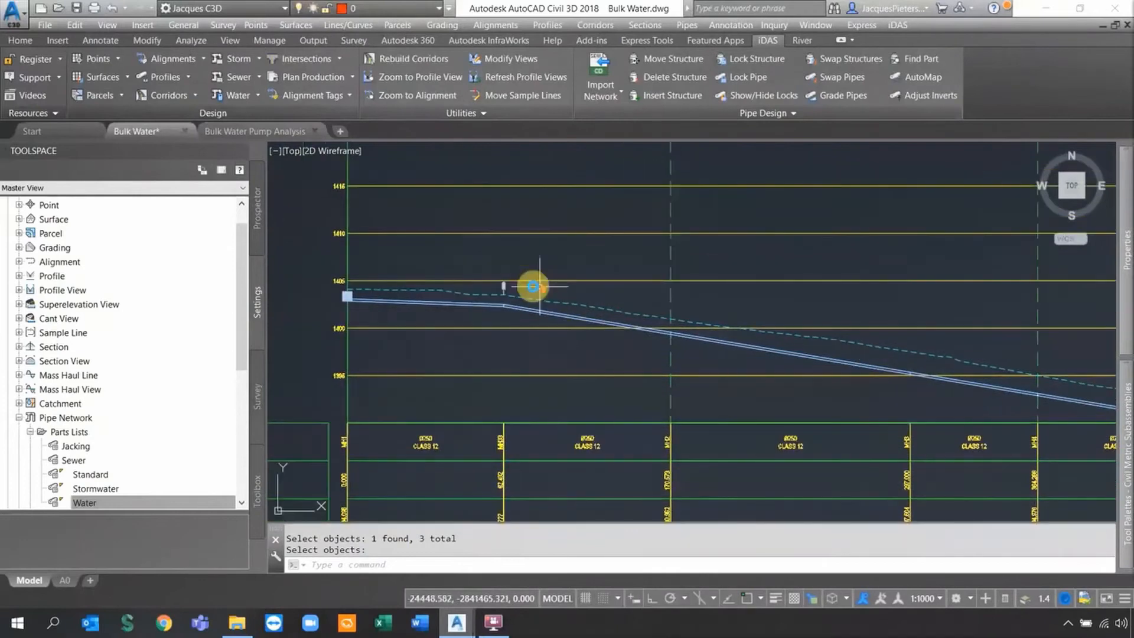
pyautogui.click(850, 59)
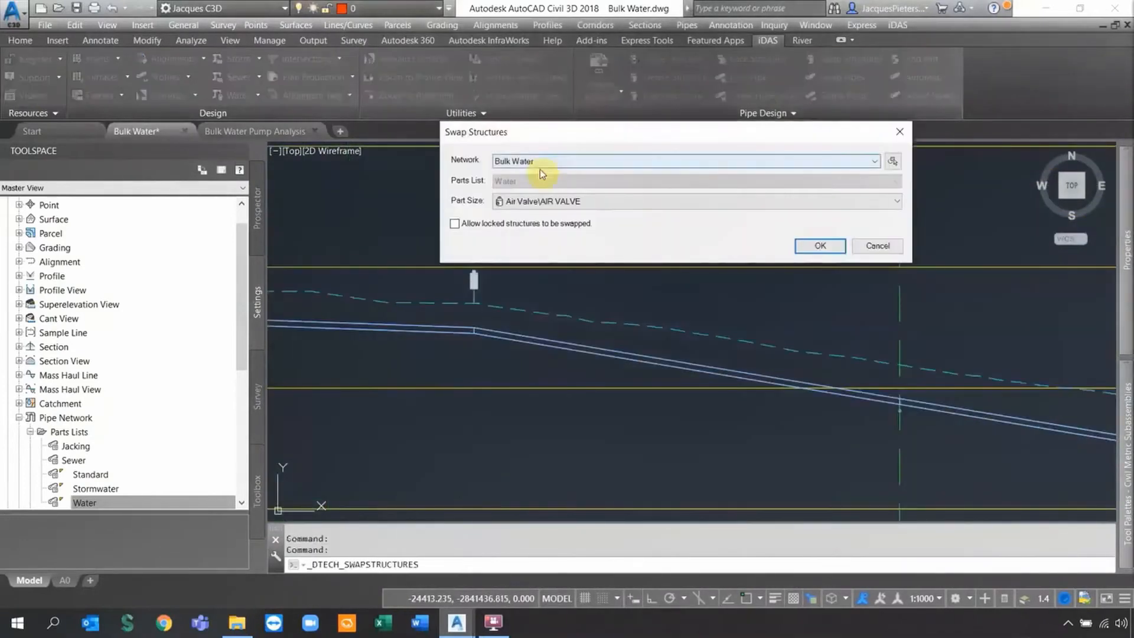
pyautogui.click(552, 202)
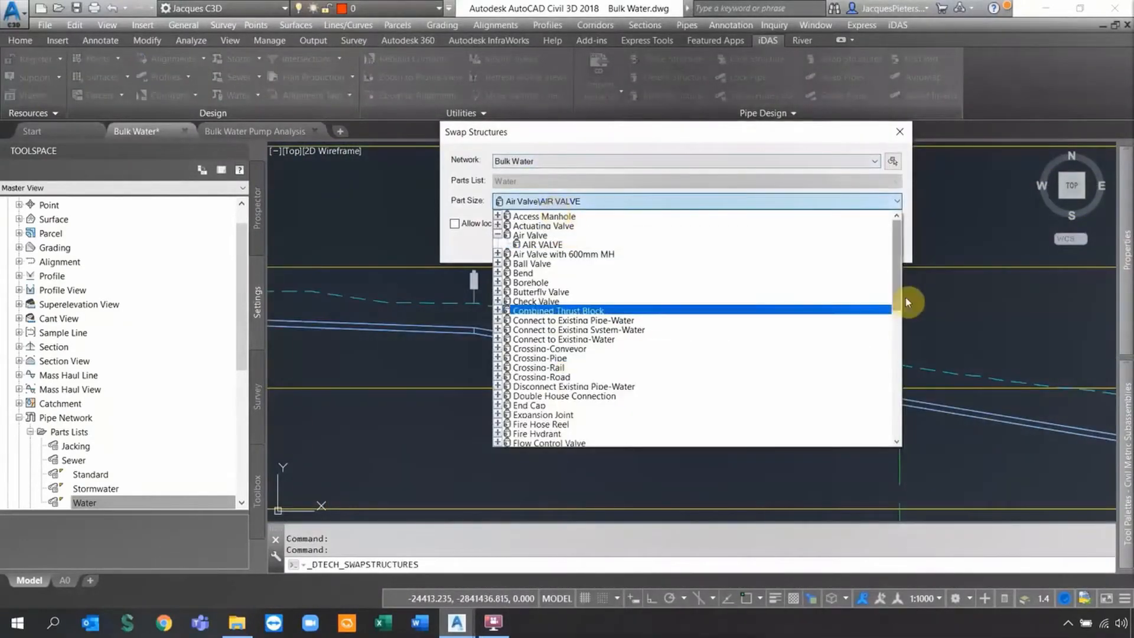
pyautogui.moveTo(896, 298); pyautogui.dragTo(894, 383)
pyautogui.click(585, 385)
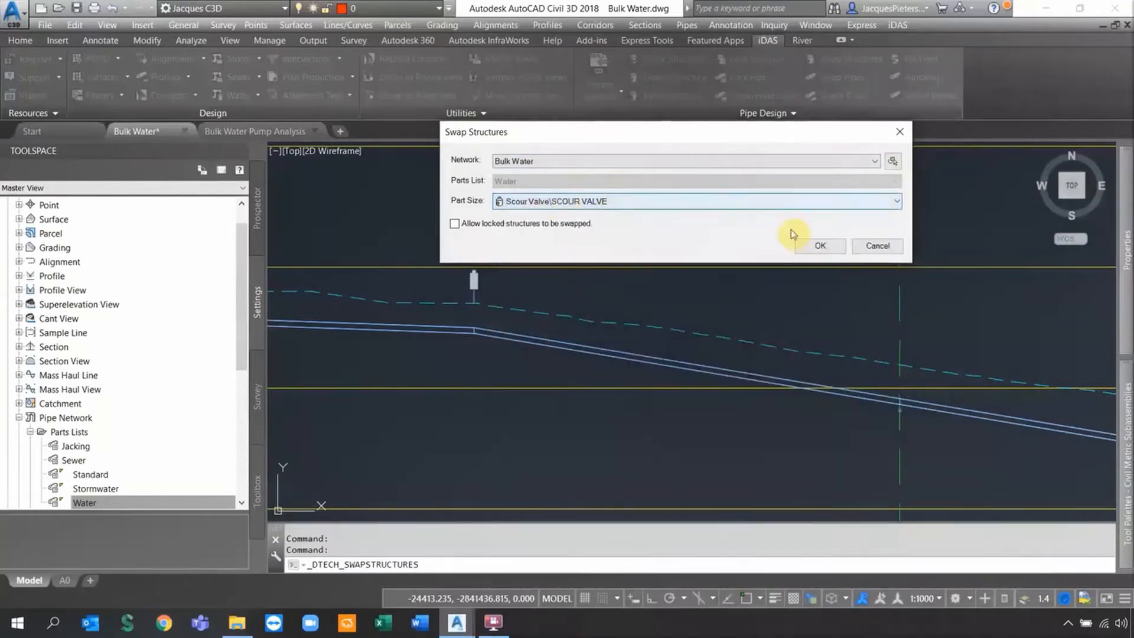
pyautogui.click(819, 245)
# Pick MH7 and two other low-point structures for the scour valve swap and confirm.
pyautogui.scroll(-3, 682, 230)
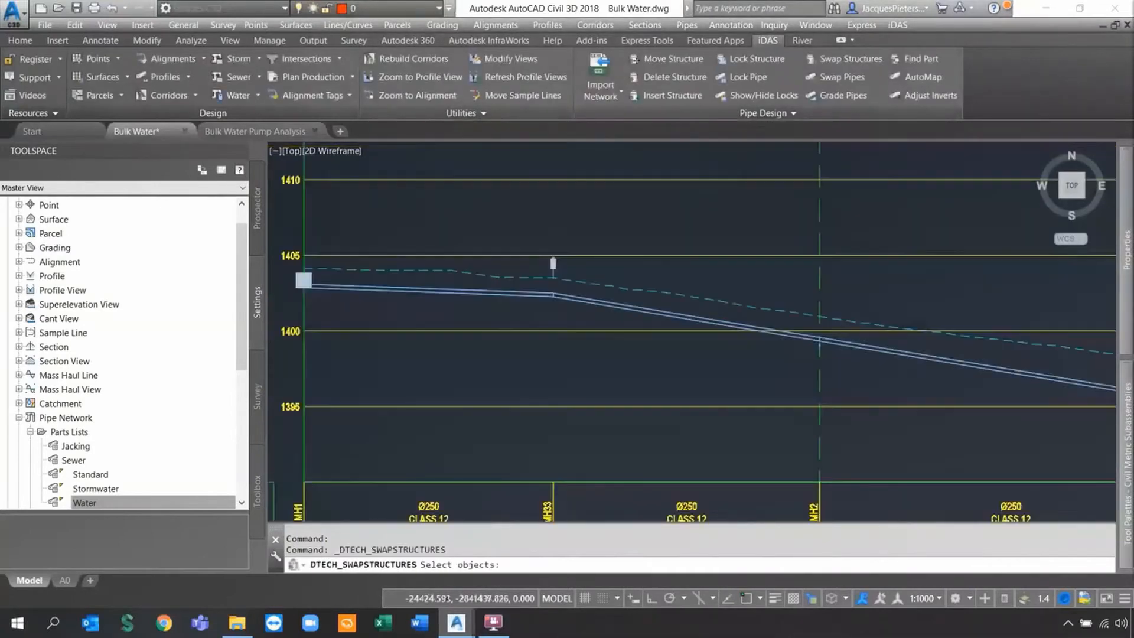
pyautogui.moveTo(841, 295)
pyautogui.mouseDown(button='middle')
pyautogui.moveTo(497, 234)
pyautogui.moveTo(410, 266)
pyautogui.mouseUp(button='middle')
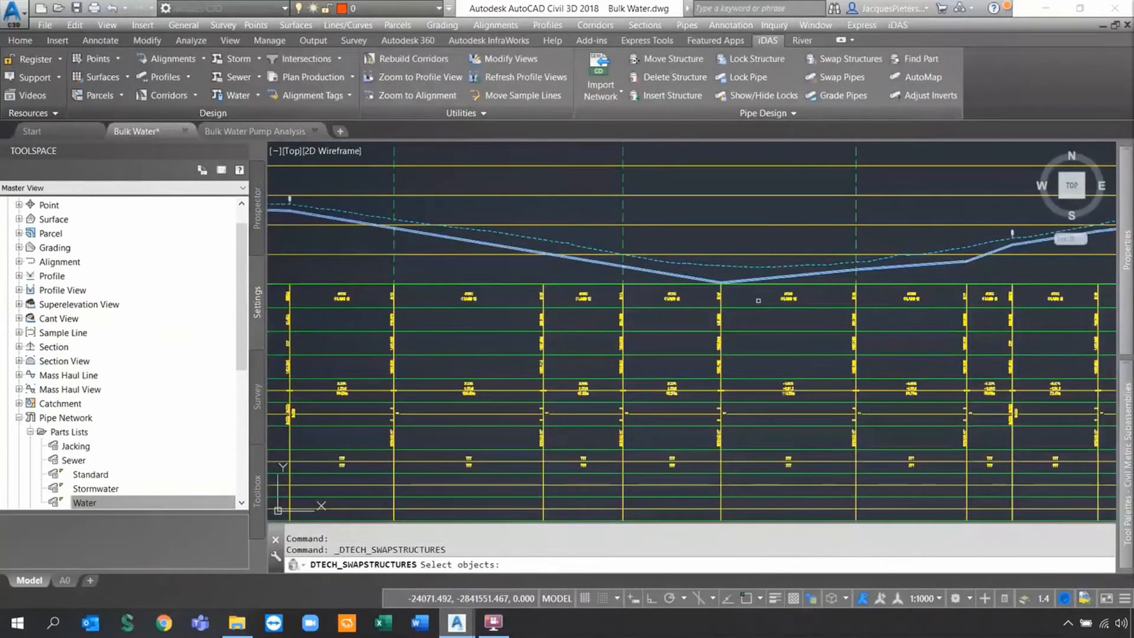
pyautogui.scroll(4, 653, 321)
pyautogui.scroll(-2, 650, 325)
pyautogui.moveTo(969, 305); pyautogui.dragTo(671, 335, button='middle')
pyautogui.scroll(12, 730, 318)
pyautogui.click(738, 262)
pyautogui.scroll(-5, 777, 263)
pyautogui.scroll(-3, 590, 332)
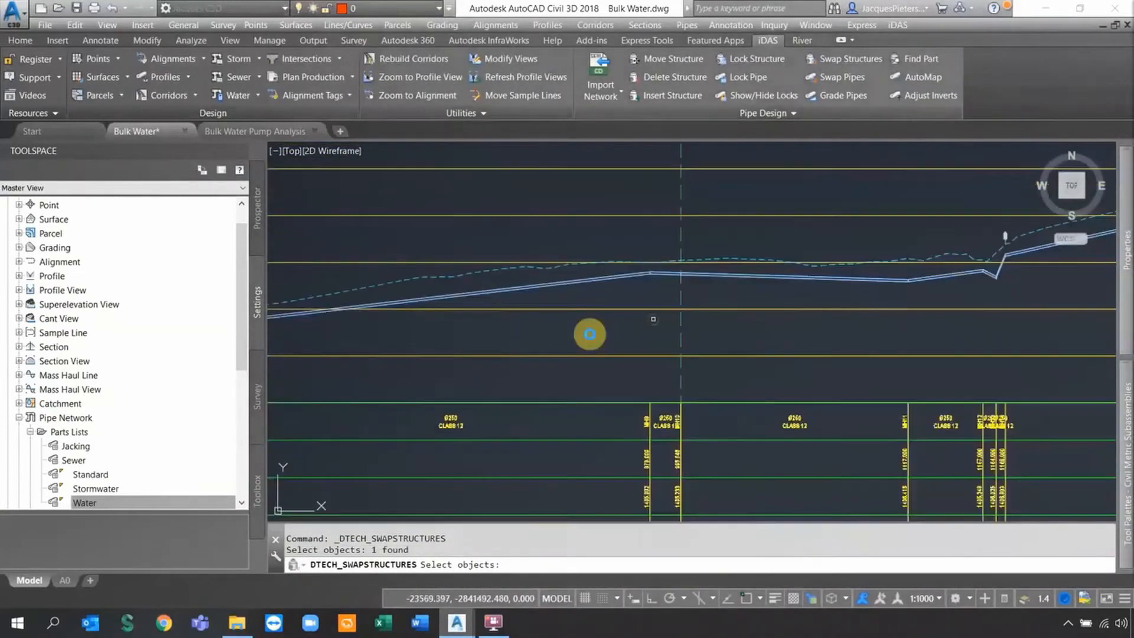
pyautogui.scroll(8, 644, 346)
pyautogui.click(663, 341)
pyautogui.scroll(-8, 664, 341)
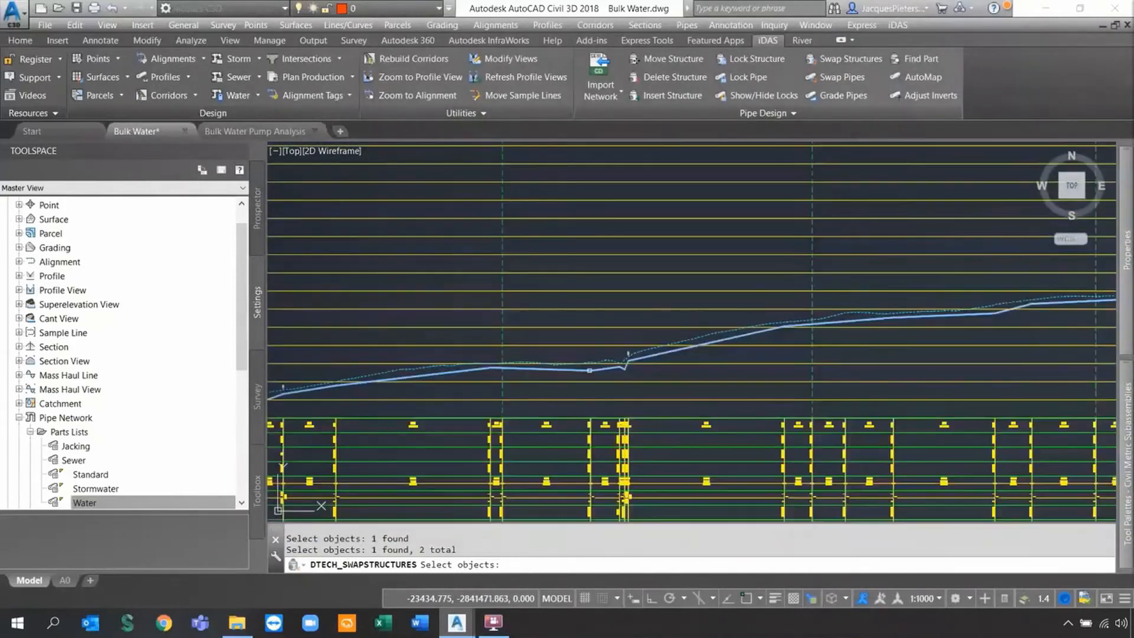
pyautogui.scroll(8, 626, 363)
pyautogui.click(607, 385)
pyautogui.scroll(-10, 608, 384)
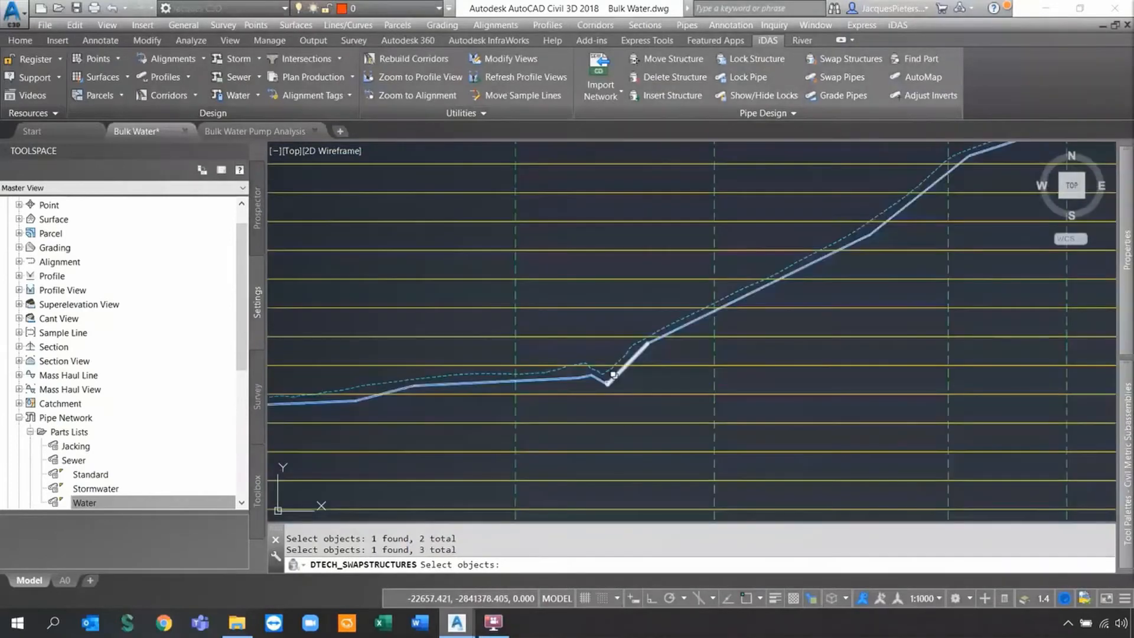
pyautogui.scroll(4, 615, 356)
pyautogui.press('Return')
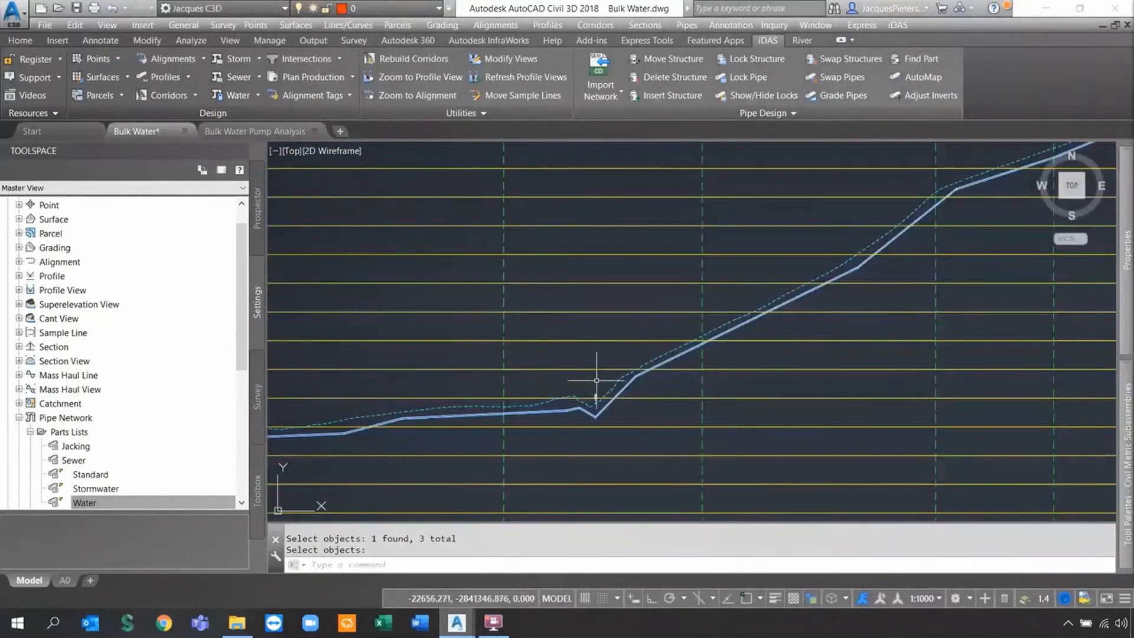
# Pan along the Bulk Water profile to check the pipes around MH6 and MH7.
pyautogui.scroll(3, 590, 406)
pyautogui.scroll(4, 619, 390)
pyautogui.scroll(-6, 567, 416)
pyautogui.moveTo(558, 416); pyautogui.dragTo(1028, 307, button='middle')
pyautogui.scroll(2, 730, 319)
pyautogui.scroll(-3, 623, 321)
pyautogui.moveTo(956, 350); pyautogui.dragTo(676, 313, button='middle')
pyautogui.scroll(-3, 675, 314)
pyautogui.scroll(-2, 662, 336)
pyautogui.scroll(2, 648, 360)
pyautogui.scroll(4, 591, 362)
pyautogui.moveTo(317, 337); pyautogui.dragTo(761, 316, button='middle')
pyautogui.scroll(-4, 762, 316)
pyautogui.moveTo(318, 386); pyautogui.dragTo(622, 348, button='middle')
pyautogui.scroll(2, 543, 351)
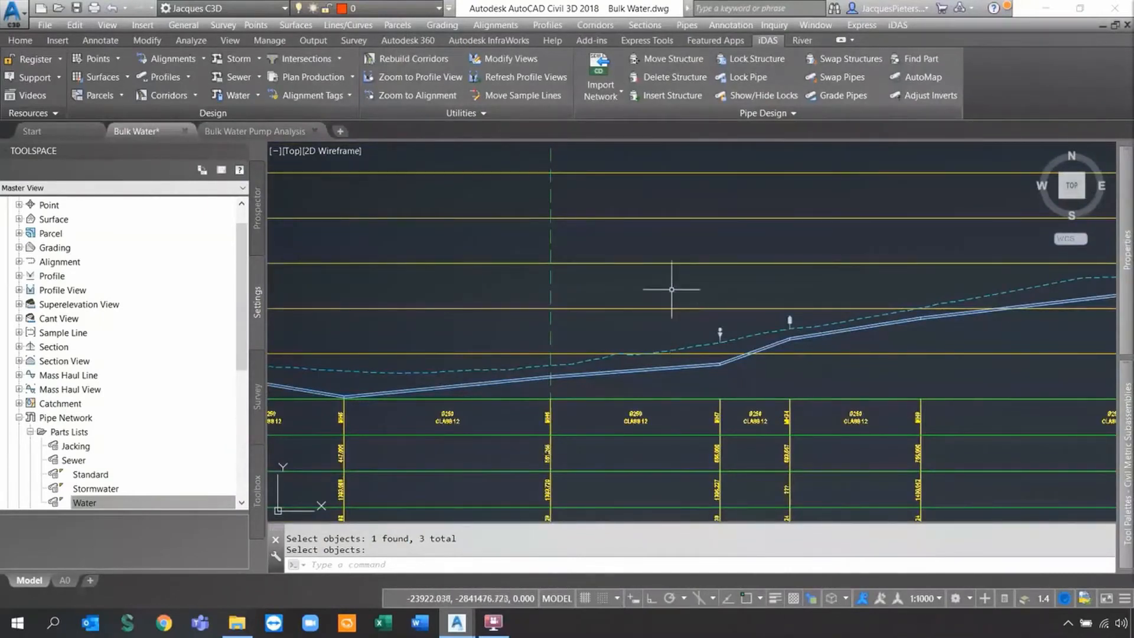
pyautogui.scroll(-2, 697, 274)
pyautogui.scroll(-4, 548, 293)
pyautogui.moveTo(534, 297); pyautogui.dragTo(486, 344, button='middle')
pyautogui.scroll(-1, 489, 341)
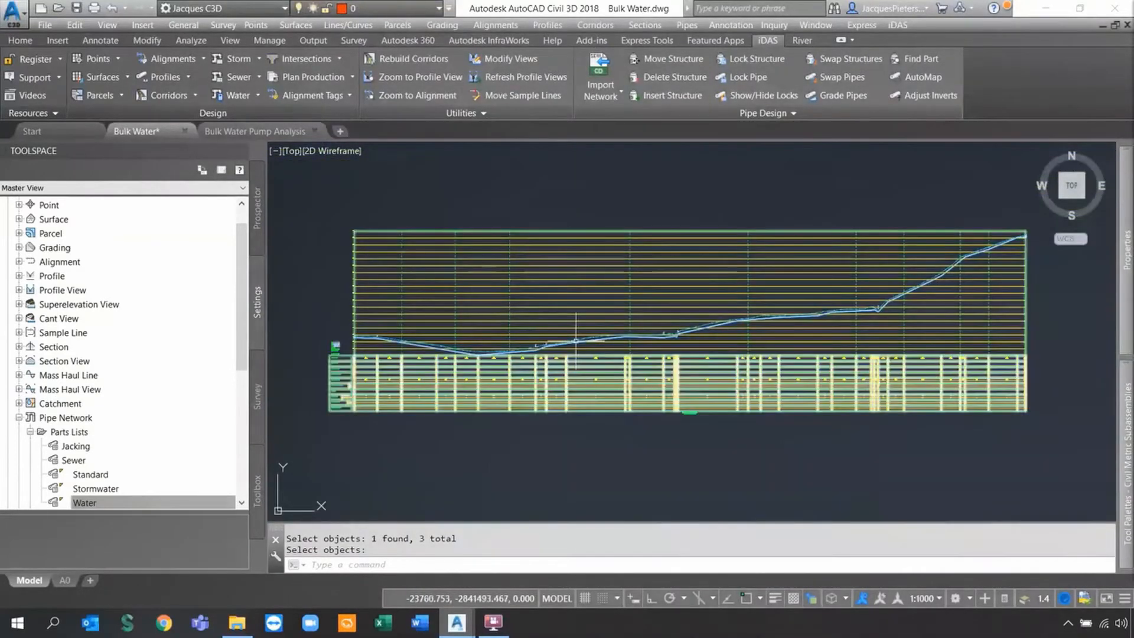
# Run iDAS AutoMap to map the Bulk Water parts to their alignments and dismiss the completion message.
pyautogui.click(922, 77)
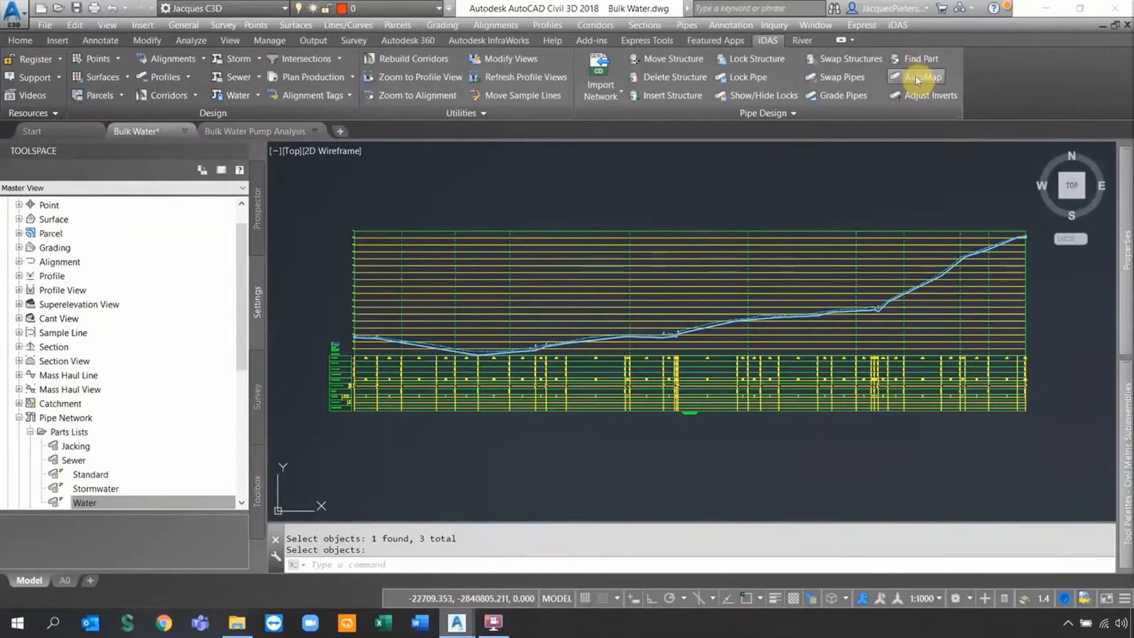
pyautogui.click(606, 346)
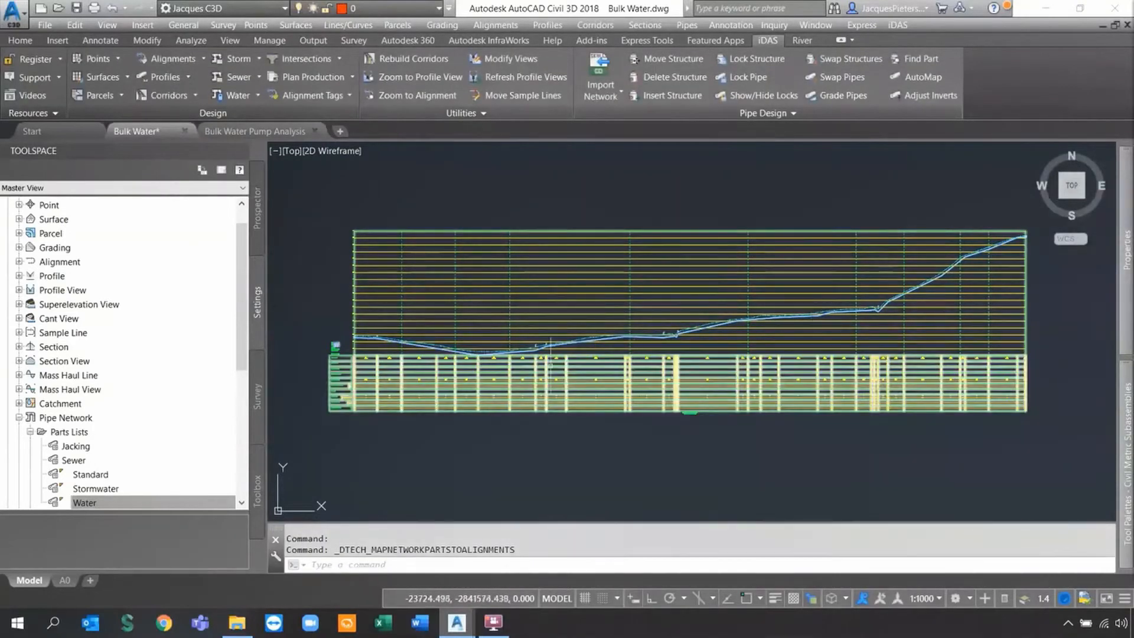
pyautogui.scroll(10, 438, 362)
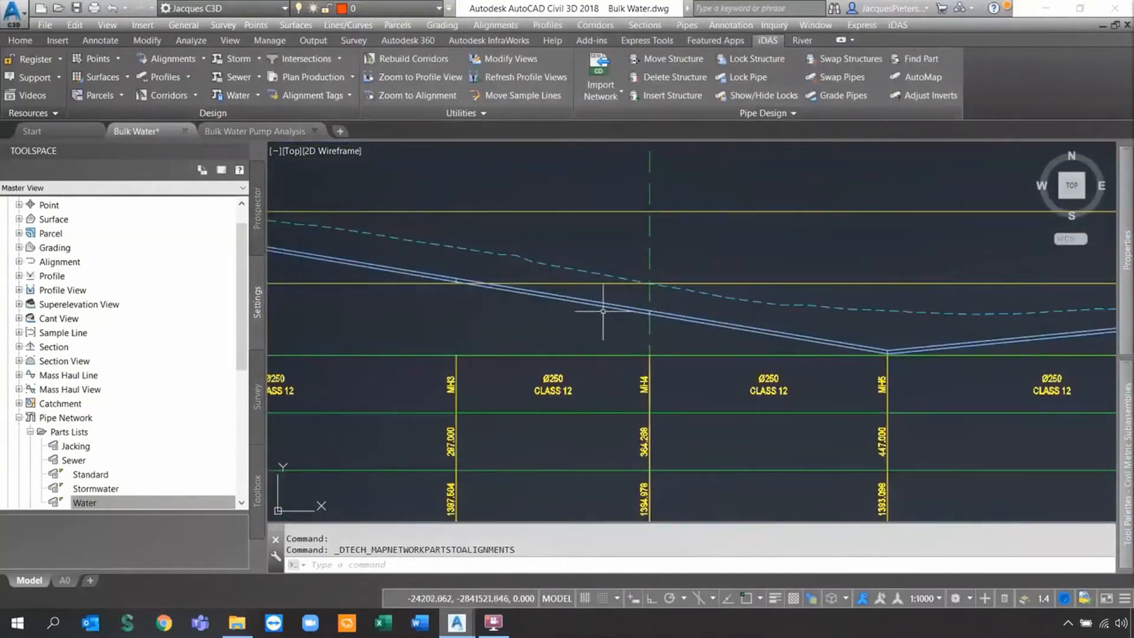
# Create a profile from the Bulk Water network pipes with only Outside Top elevations enabled.
pyautogui.click(188, 79)
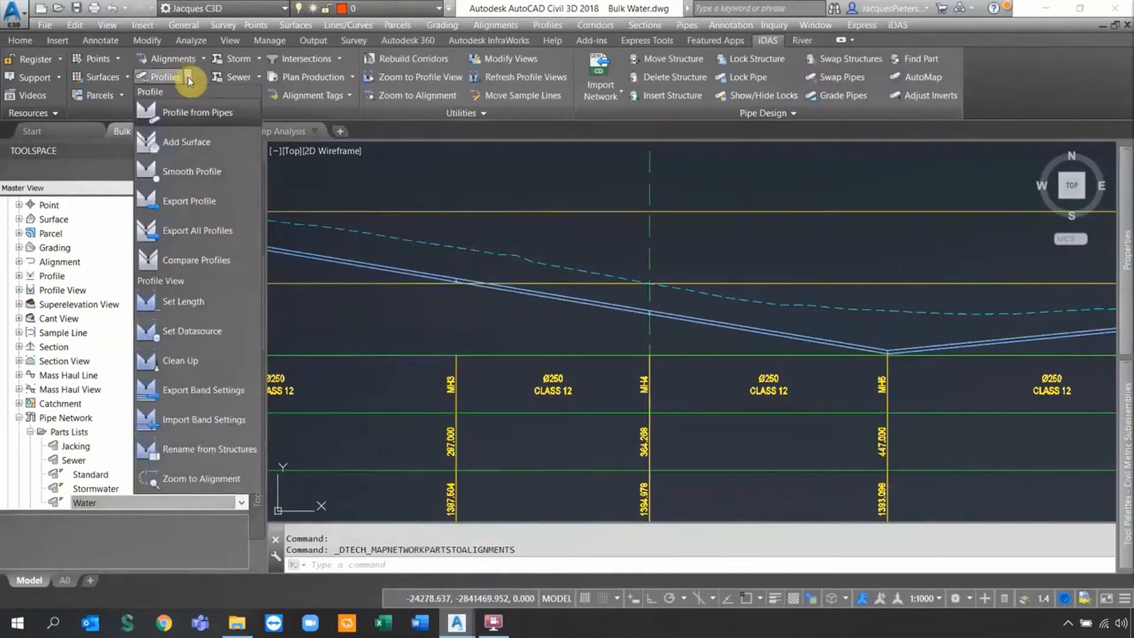
pyautogui.click(203, 117)
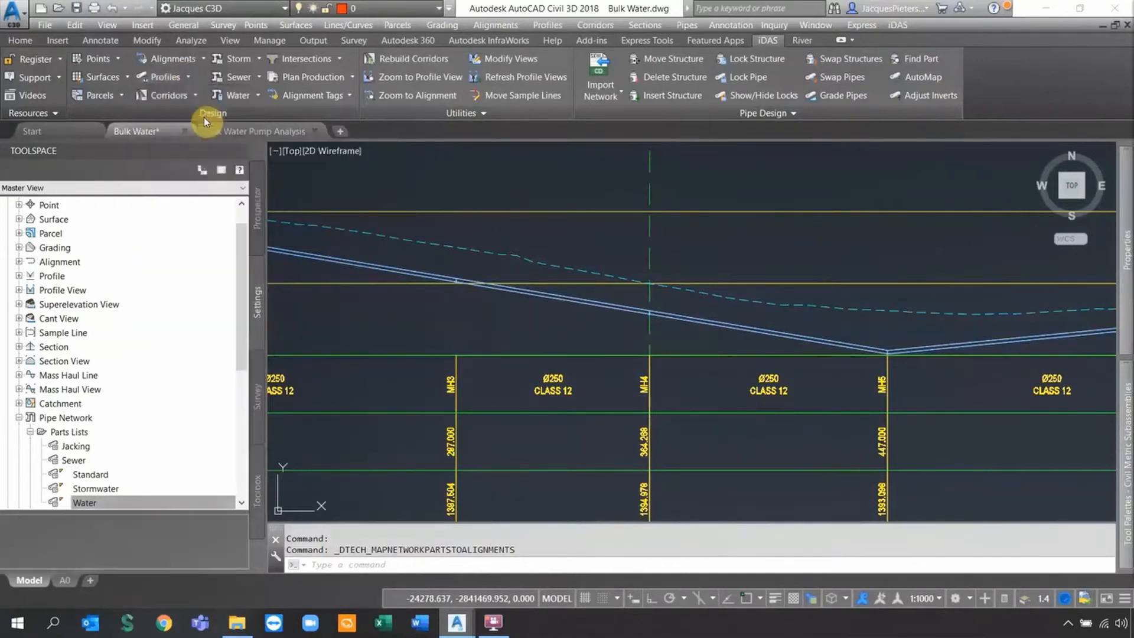
pyautogui.click(423, 174)
pyautogui.click(582, 319)
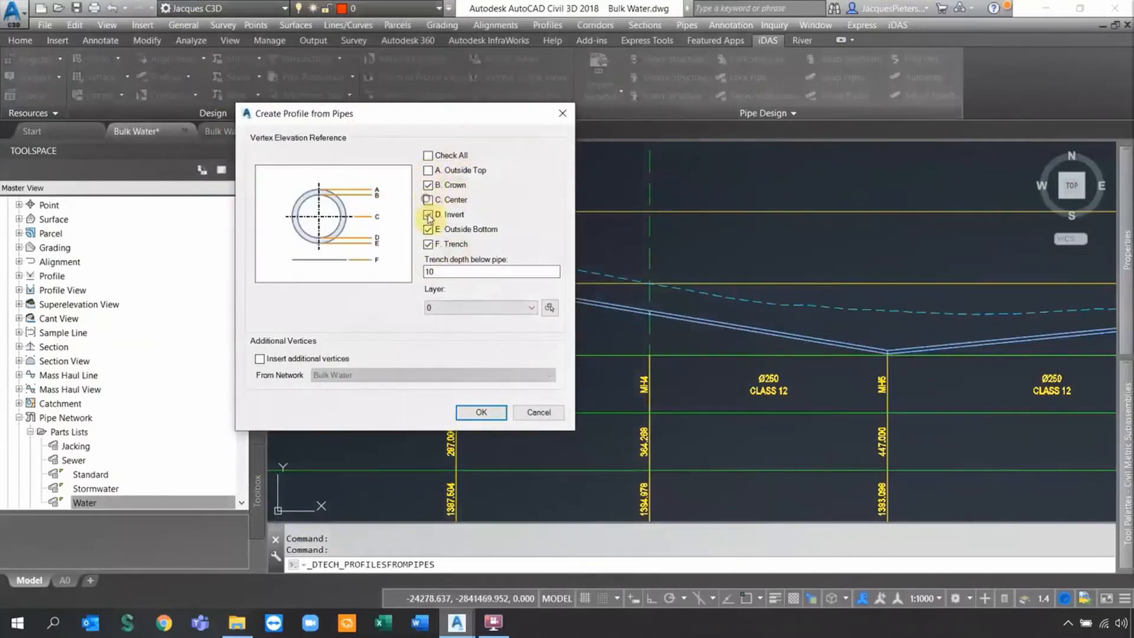
pyautogui.click(430, 244)
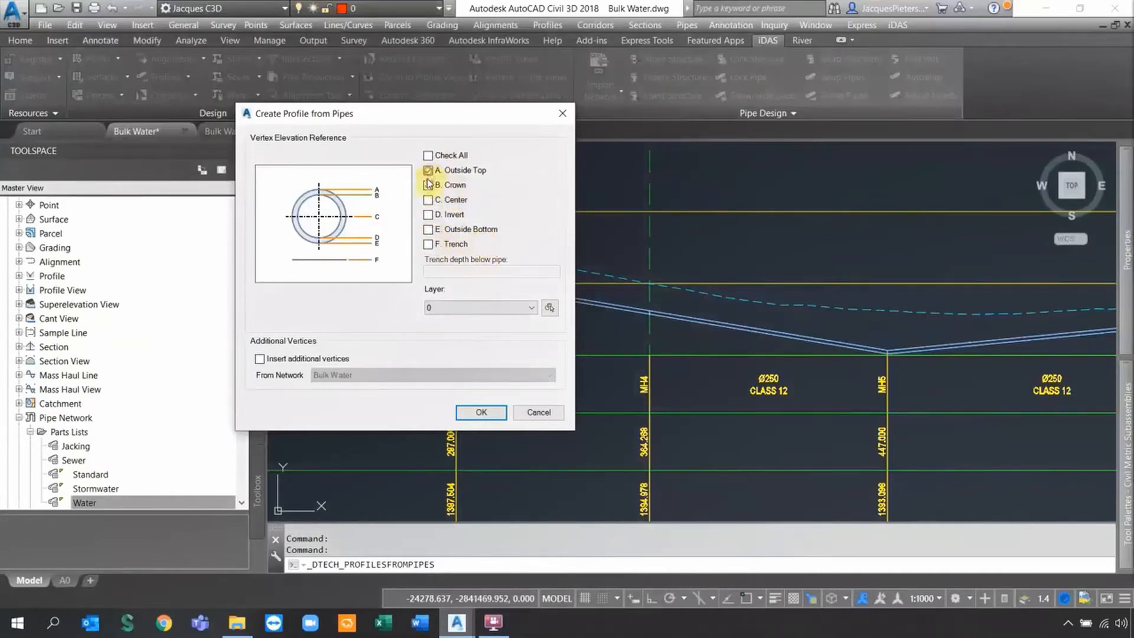
pyautogui.click(480, 413)
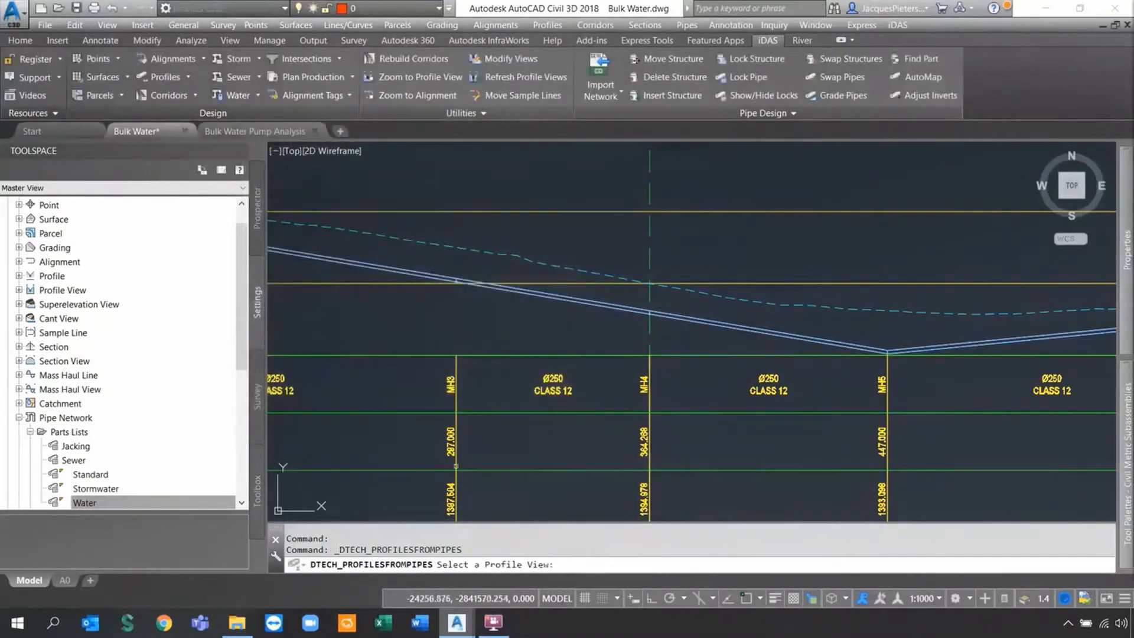
pyautogui.scroll(-5, 499, 449)
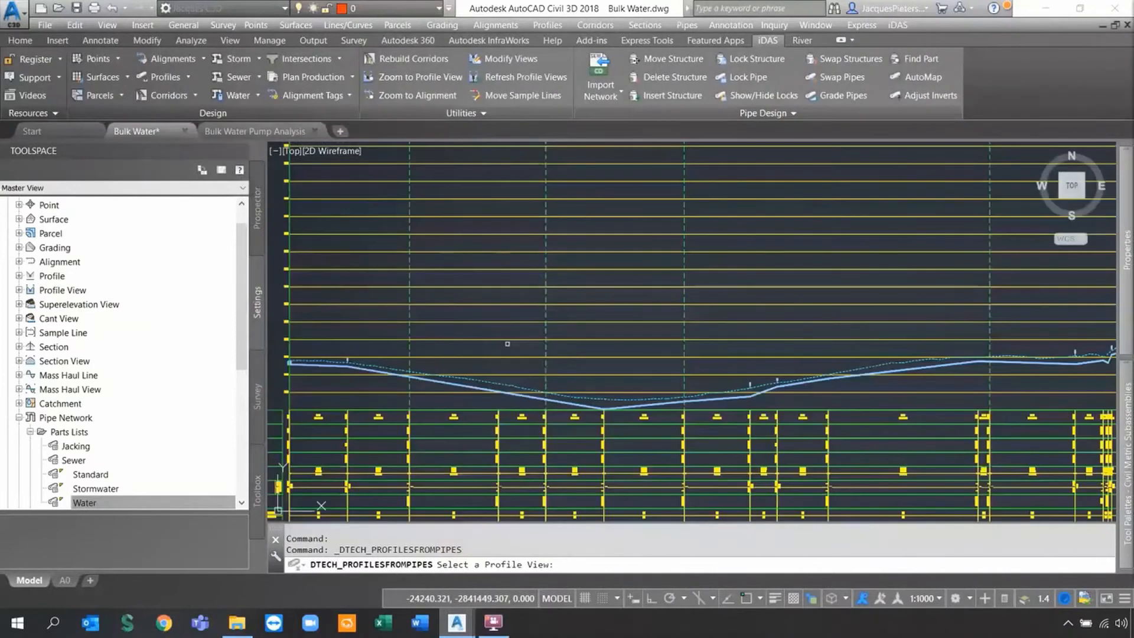
pyautogui.click(510, 324)
pyautogui.click(392, 286)
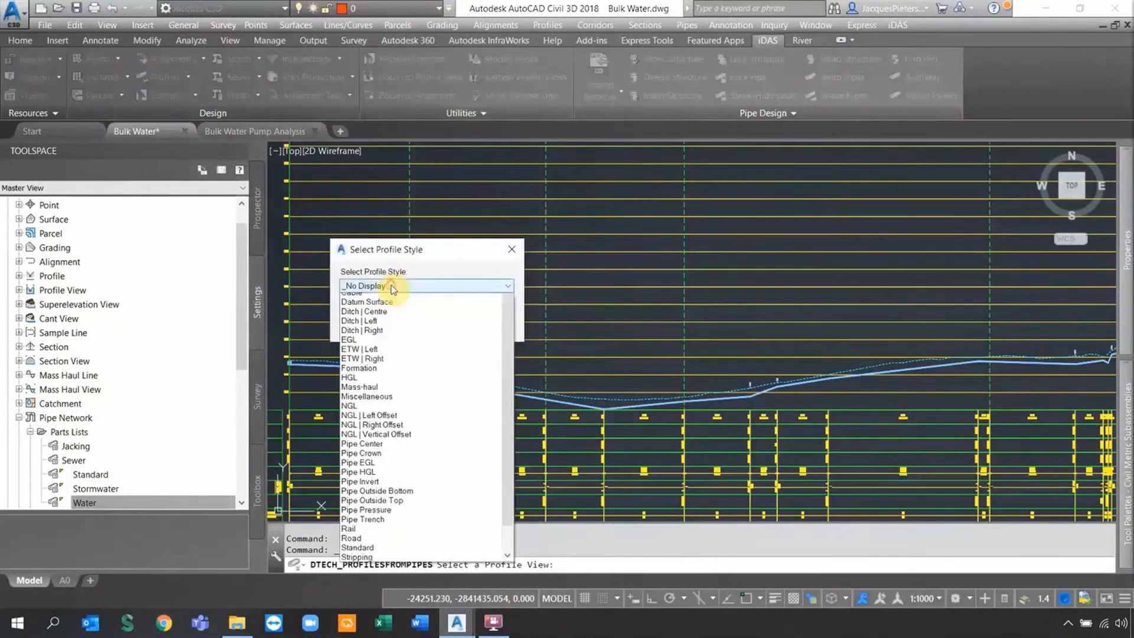
pyautogui.click(375, 516)
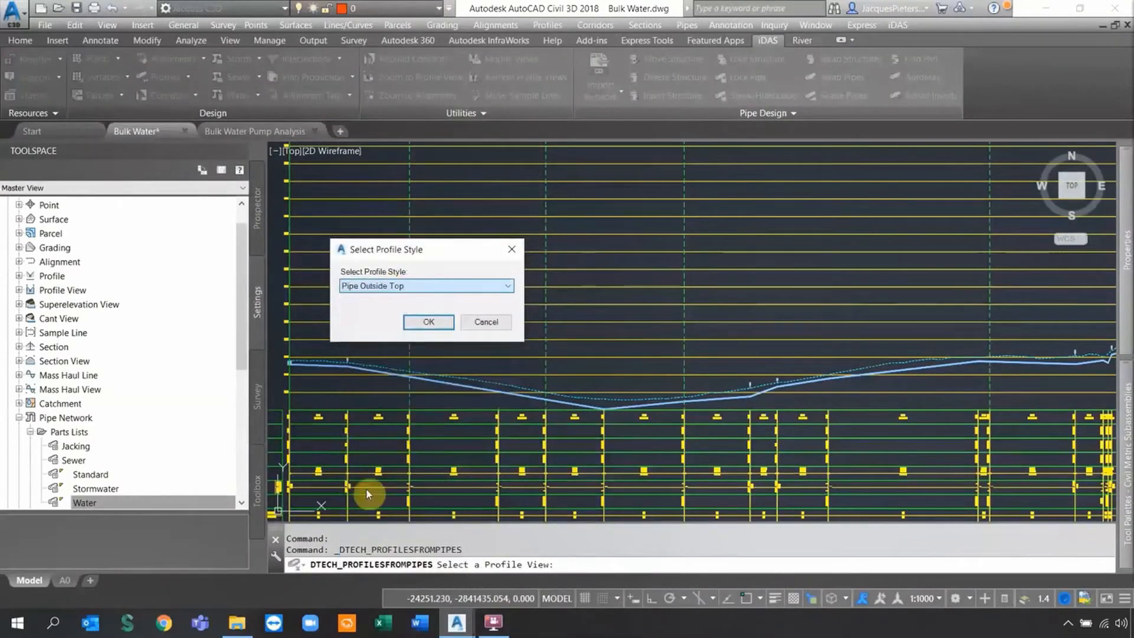
pyautogui.click(420, 322)
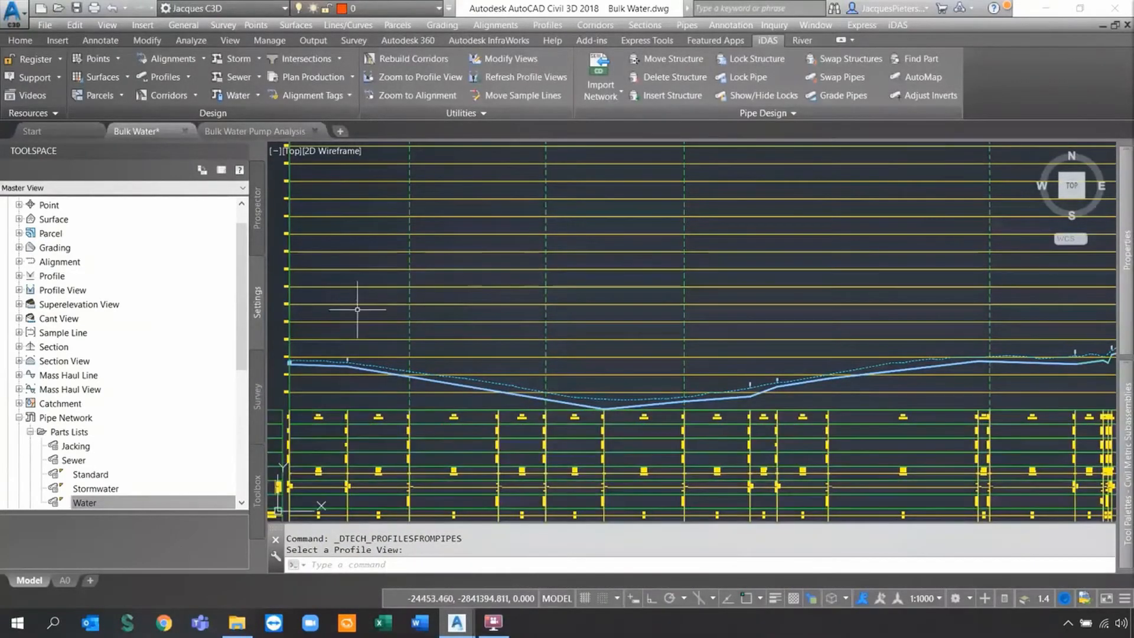
pyautogui.scroll(10, 329, 363)
pyautogui.moveTo(331, 378); pyautogui.dragTo(744, 399, button='middle')
pyautogui.scroll(5, 615, 387)
pyautogui.click(774, 598)
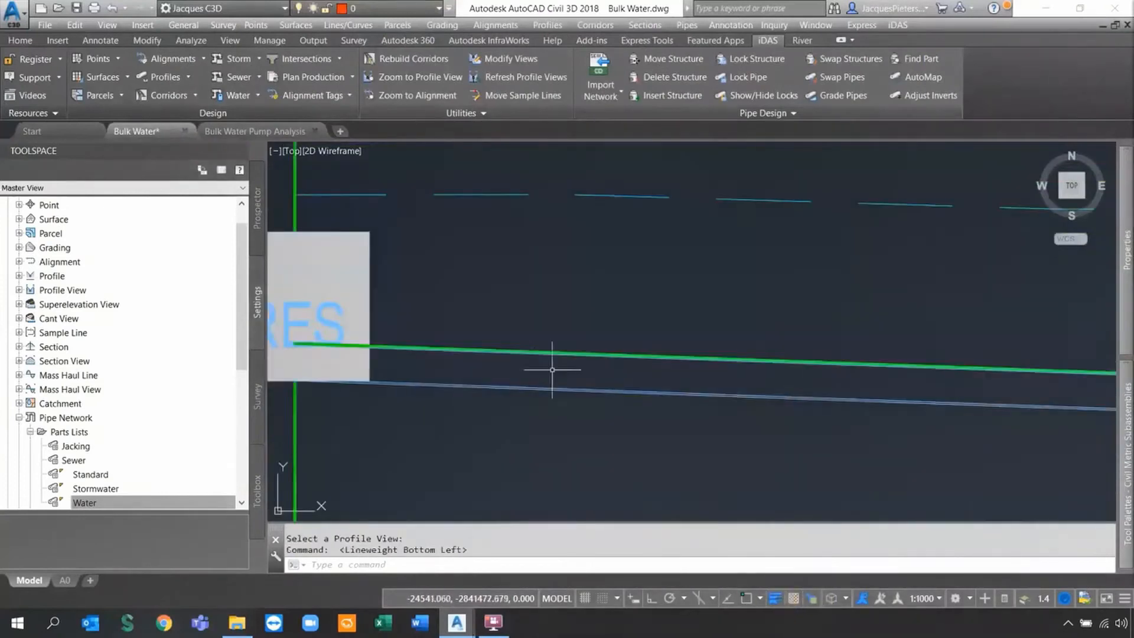
pyautogui.scroll(-3, 507, 354)
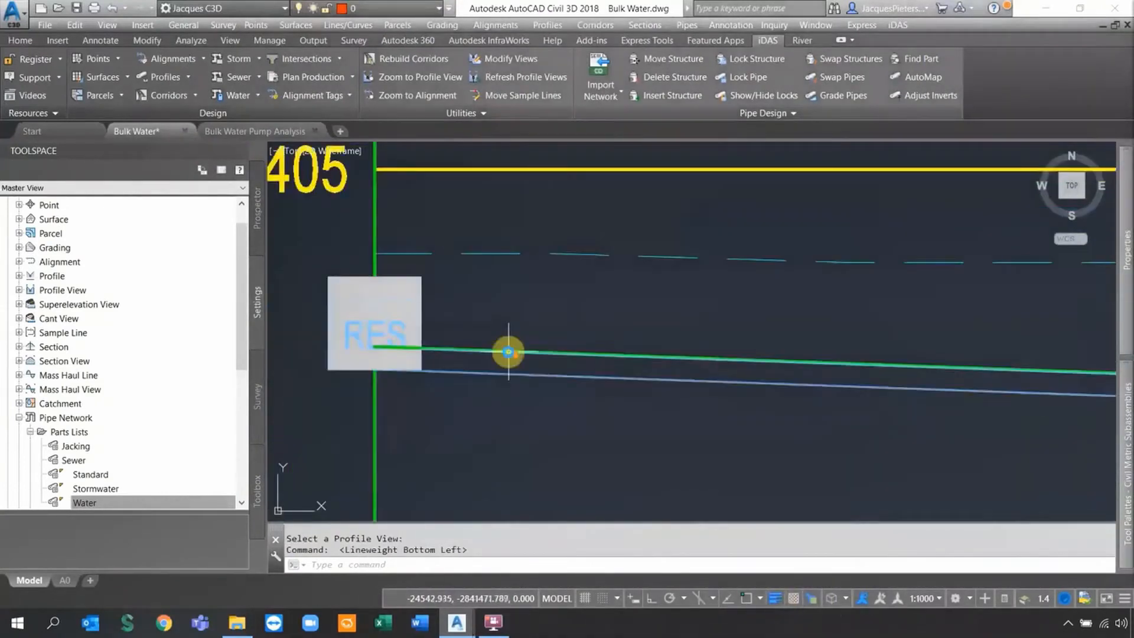
pyautogui.scroll(-6, 509, 352)
pyautogui.moveTo(970, 414); pyautogui.dragTo(489, 291, button='middle')
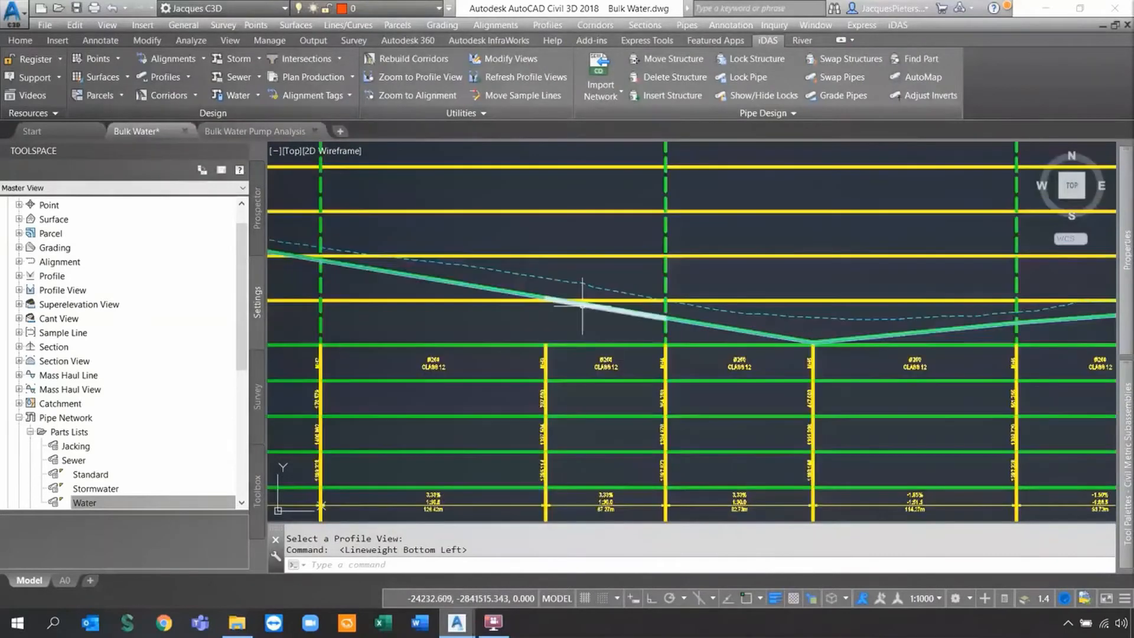
pyautogui.scroll(4, 633, 308)
pyautogui.click(774, 598)
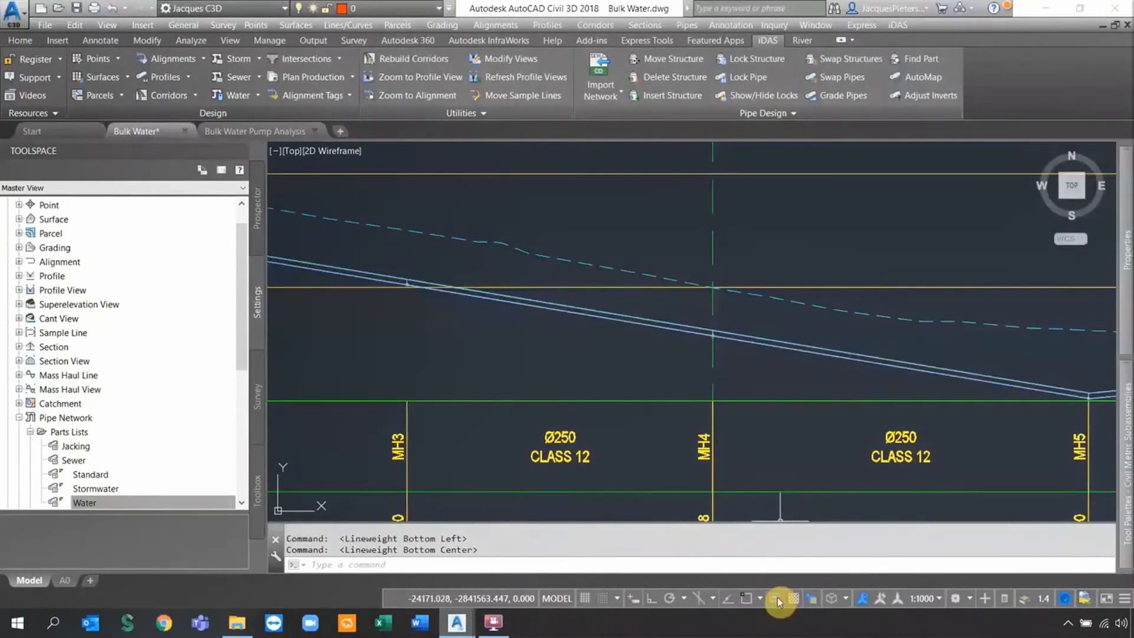
pyautogui.scroll(-5, 696, 342)
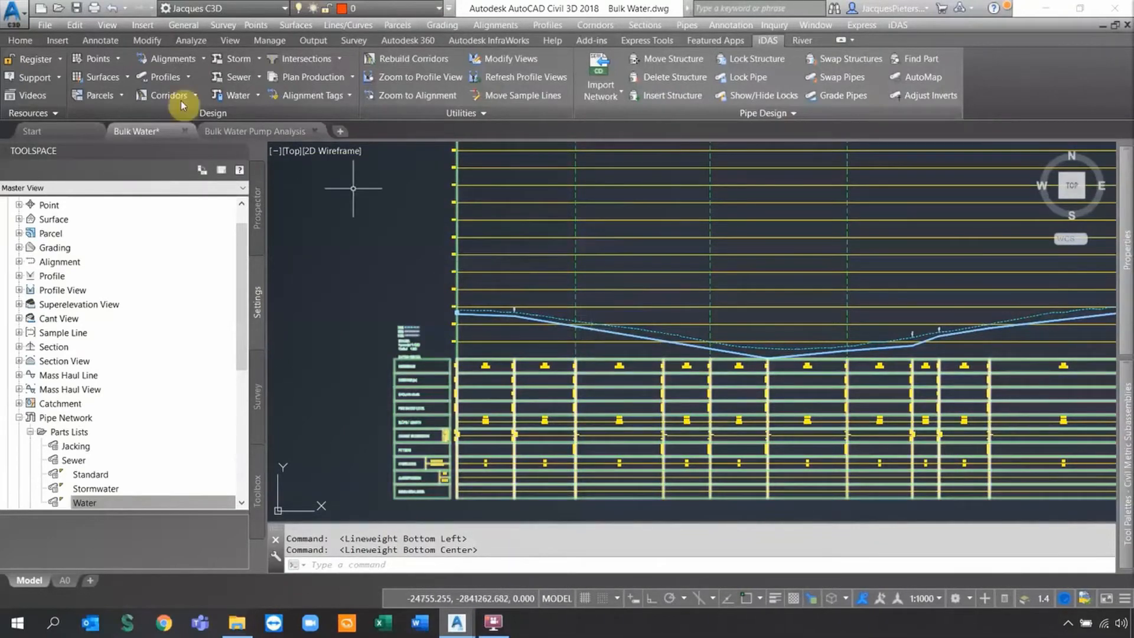
# Run Compare Profiles on the NGL and Pipe Outside Top profiles at the 2.000 m interval.
pyautogui.click(189, 77)
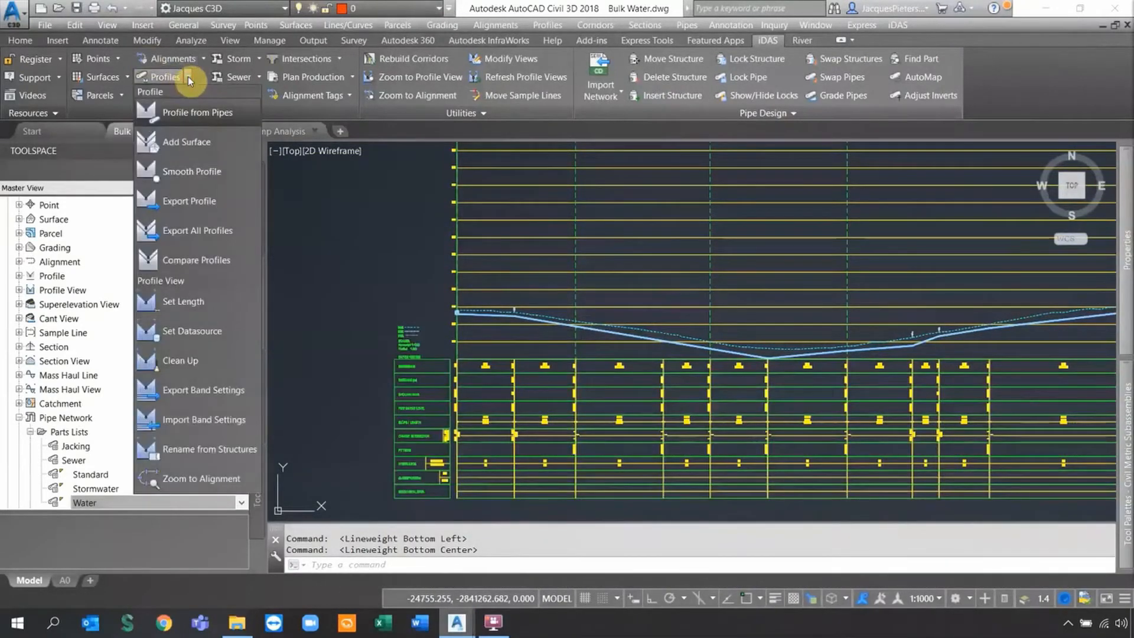
pyautogui.click(186, 264)
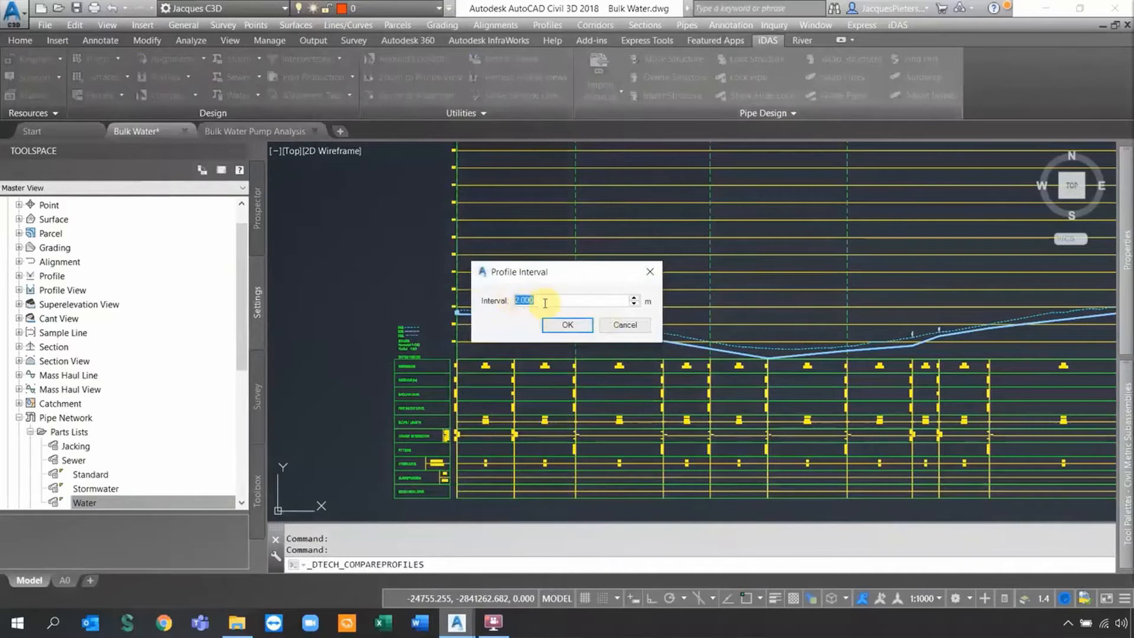
pyautogui.click(568, 325)
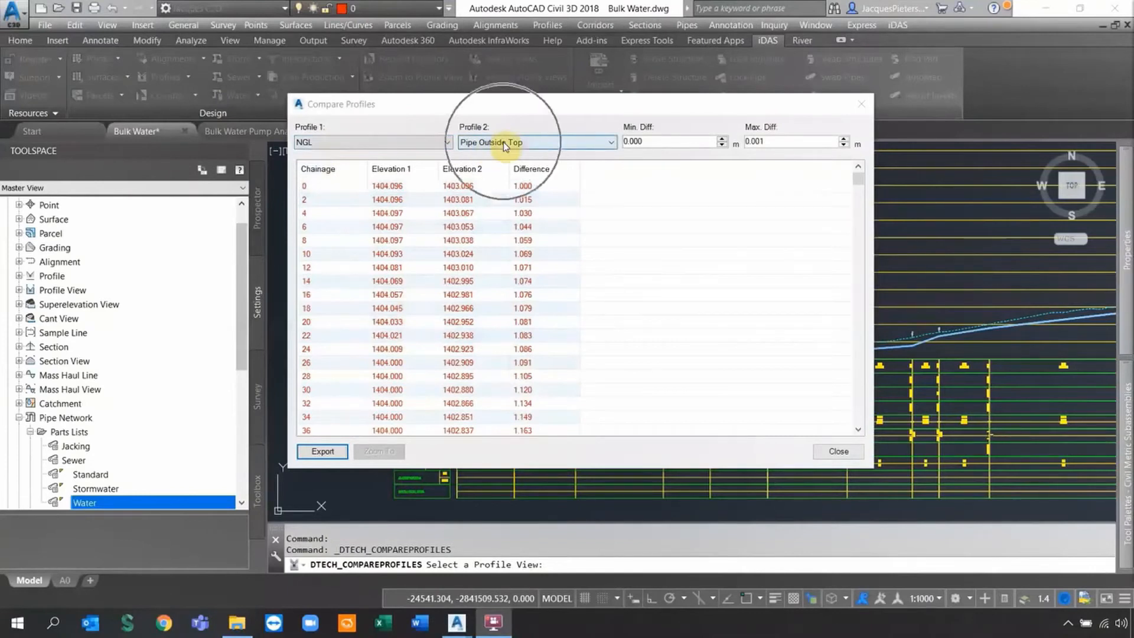
# Set the comparison's Min. Diff to 1 and Max. Diff to 2.
pyautogui.moveTo(688, 144); pyautogui.dragTo(621, 144)
pyautogui.write('1')
pyautogui.press('Tab')
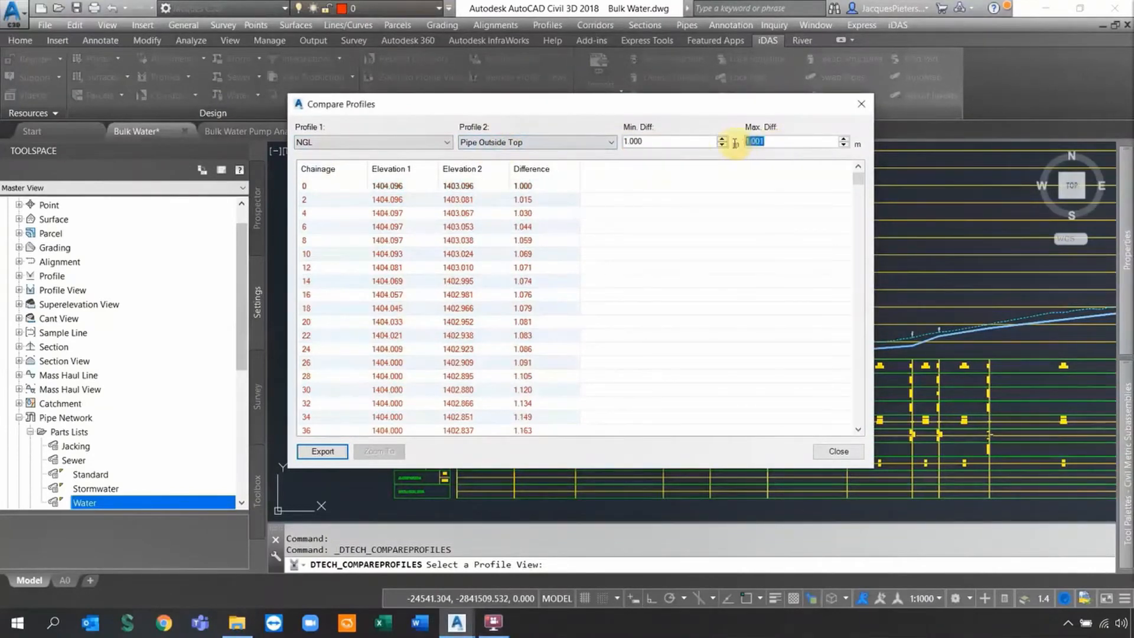
pyautogui.write('2')
pyautogui.press('Tab')
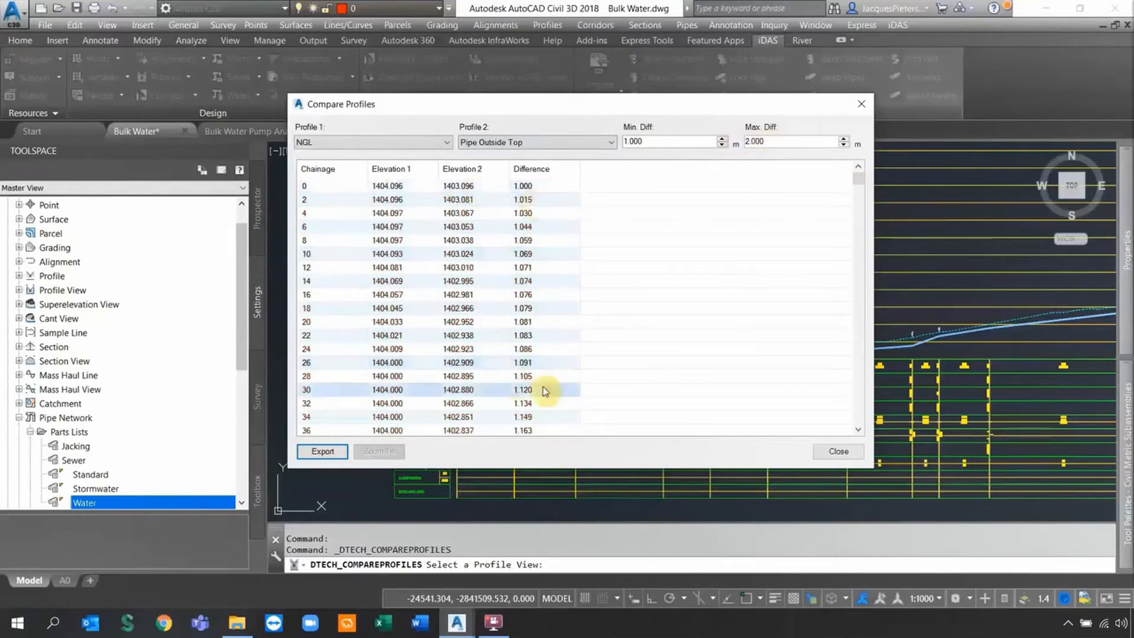
# Scroll through the elevation differences table, then close Compare Profiles.
pyautogui.moveTo(859, 179)
pyautogui.mouseDown()
pyautogui.moveTo(858, 197)
pyautogui.moveTo(858, 186)
pyautogui.mouseUp()
pyautogui.click(858, 167)
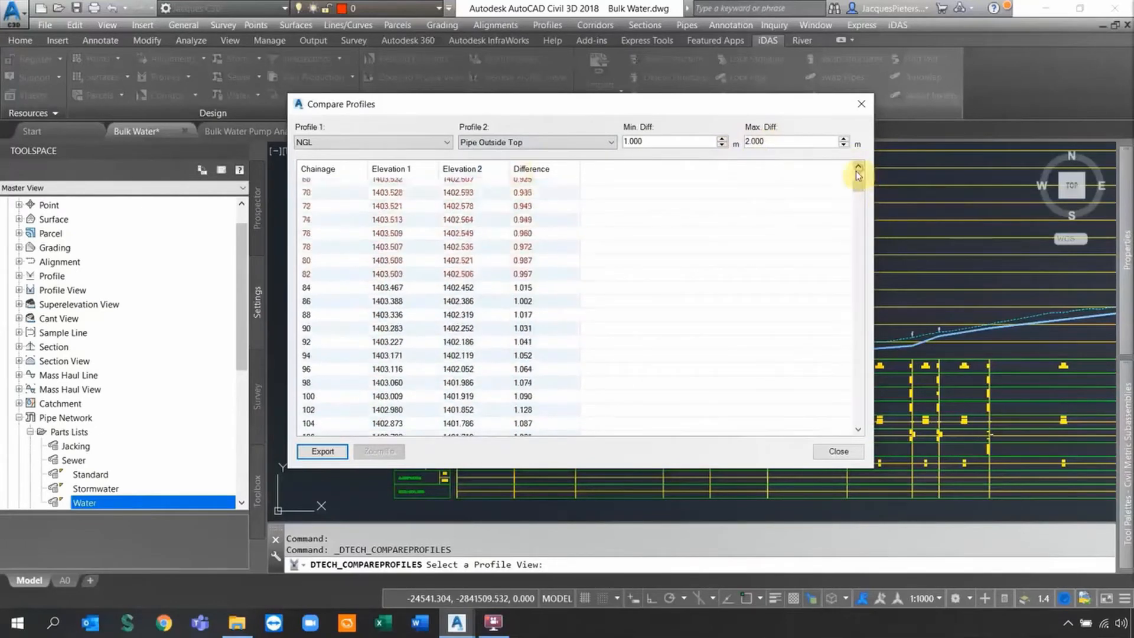
pyautogui.moveTo(864, 192); pyautogui.dragTo(859, 420)
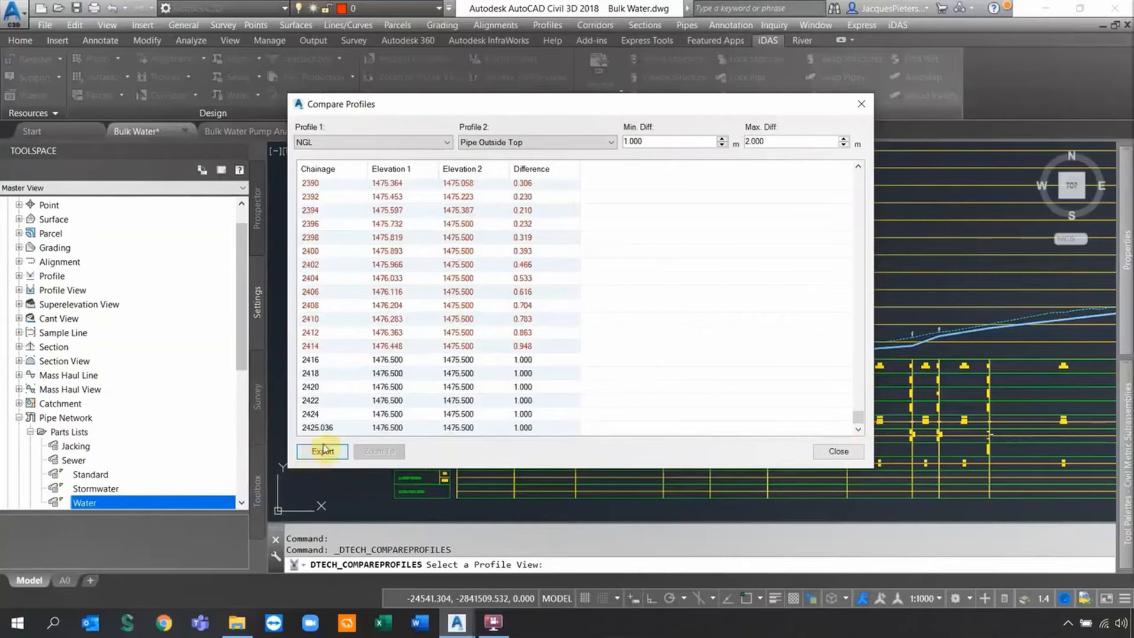
pyautogui.click(837, 452)
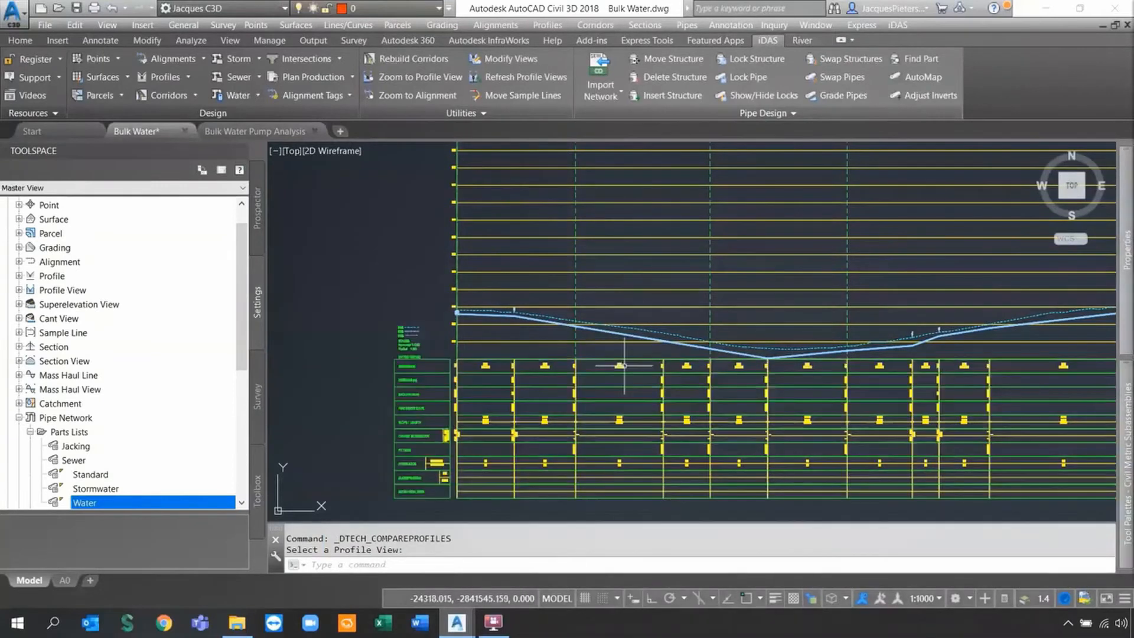
# Zoom and pan out to show the plan alignment with its profile view and data bands above.
pyautogui.scroll(2, 500, 318)
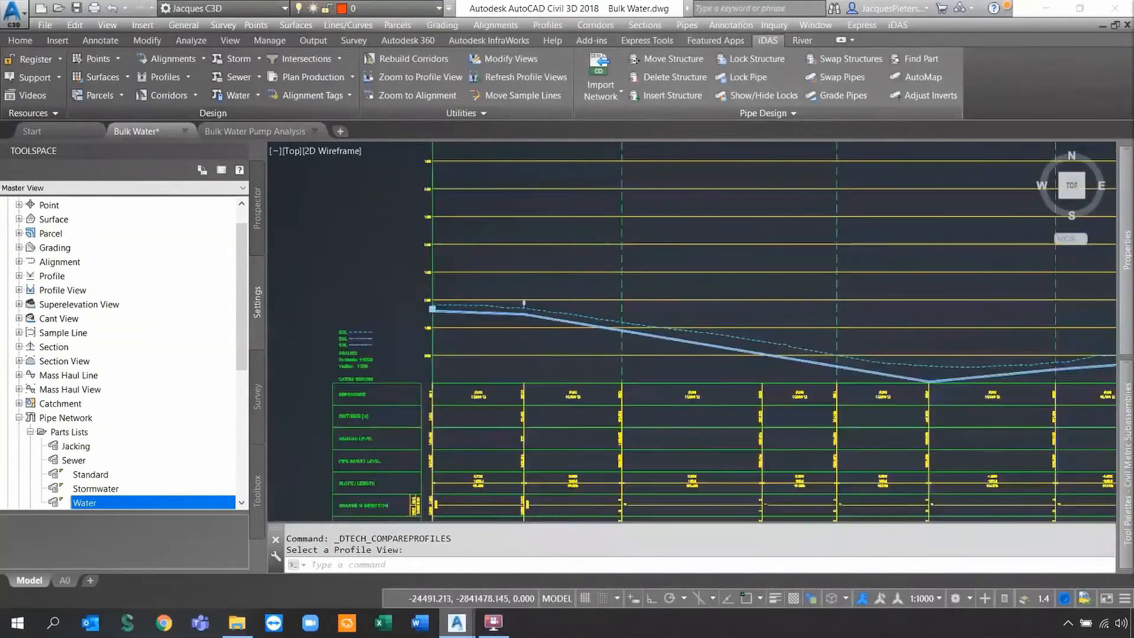
pyautogui.scroll(4, 502, 316)
pyautogui.scroll(-3, 826, 298)
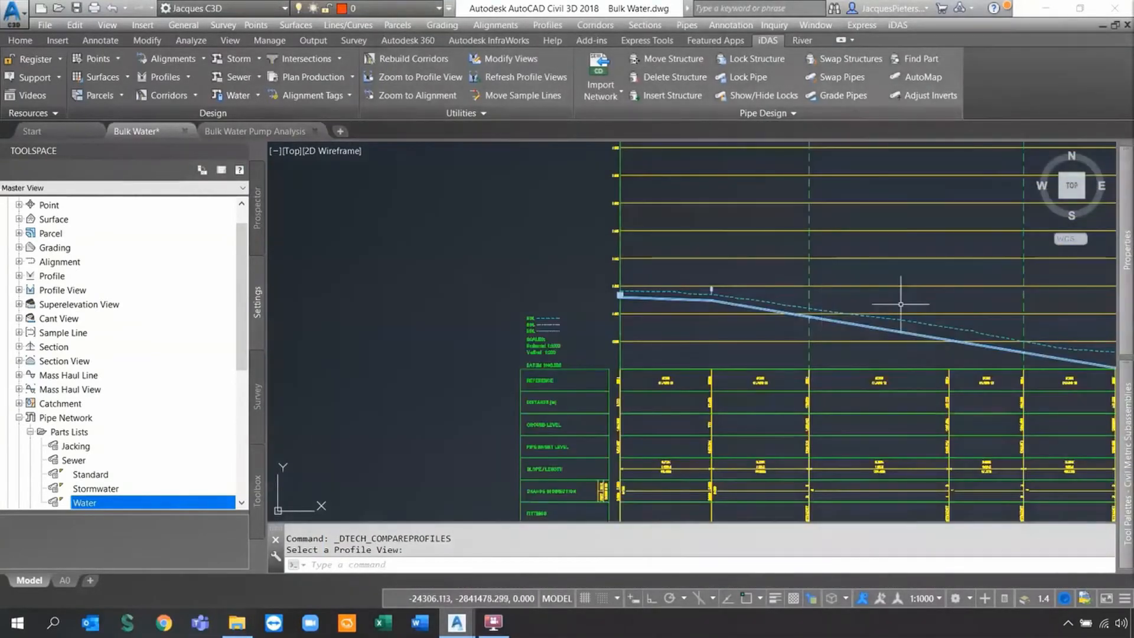
pyautogui.scroll(3, 812, 301)
pyautogui.scroll(-1, 481, 303)
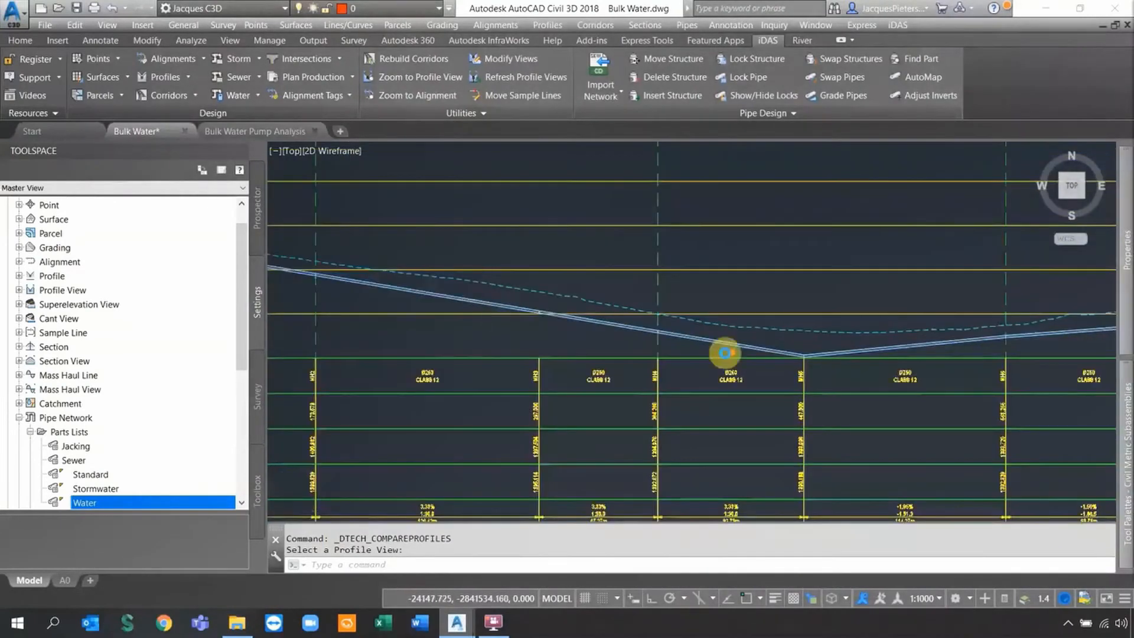
pyautogui.scroll(-4, 726, 362)
pyautogui.scroll(-5, 716, 339)
pyautogui.moveTo(660, 432); pyautogui.dragTo(561, 345, button='middle')
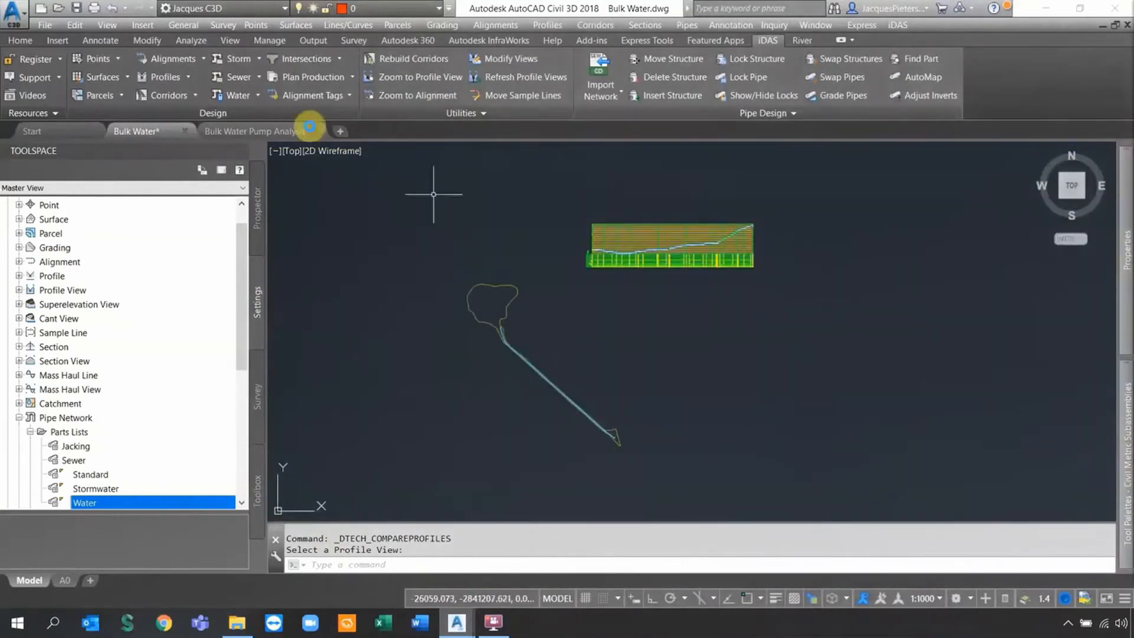
# Switch to the Bulk Water Pump Analysis drawing.
pyautogui.click(238, 132)
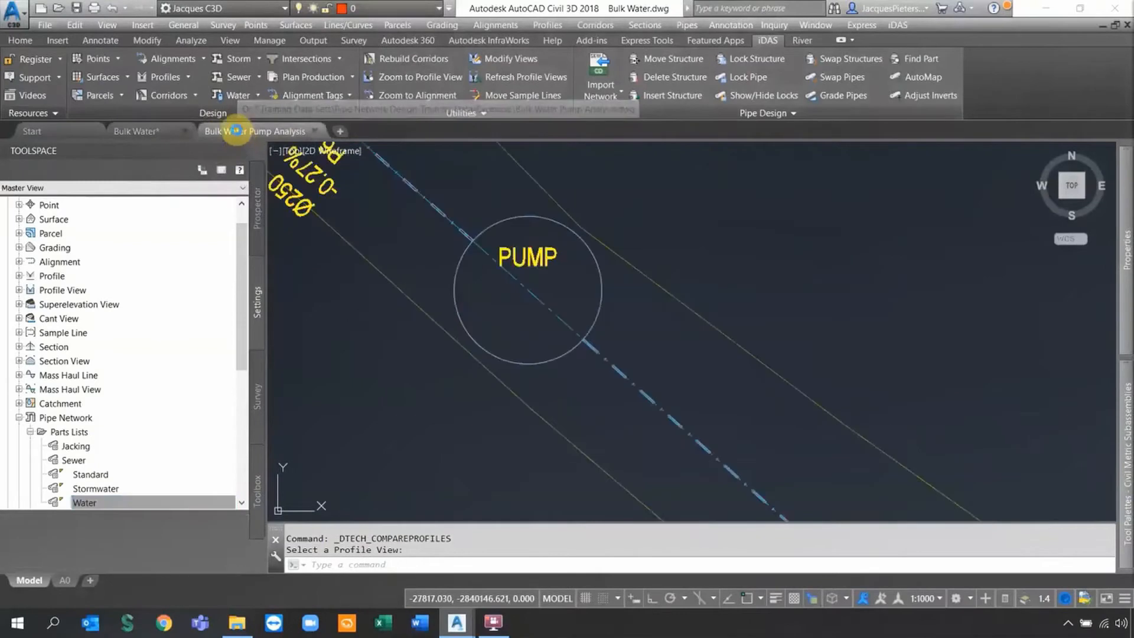
pyautogui.scroll(-2, 572, 274)
pyautogui.scroll(-6, 732, 404)
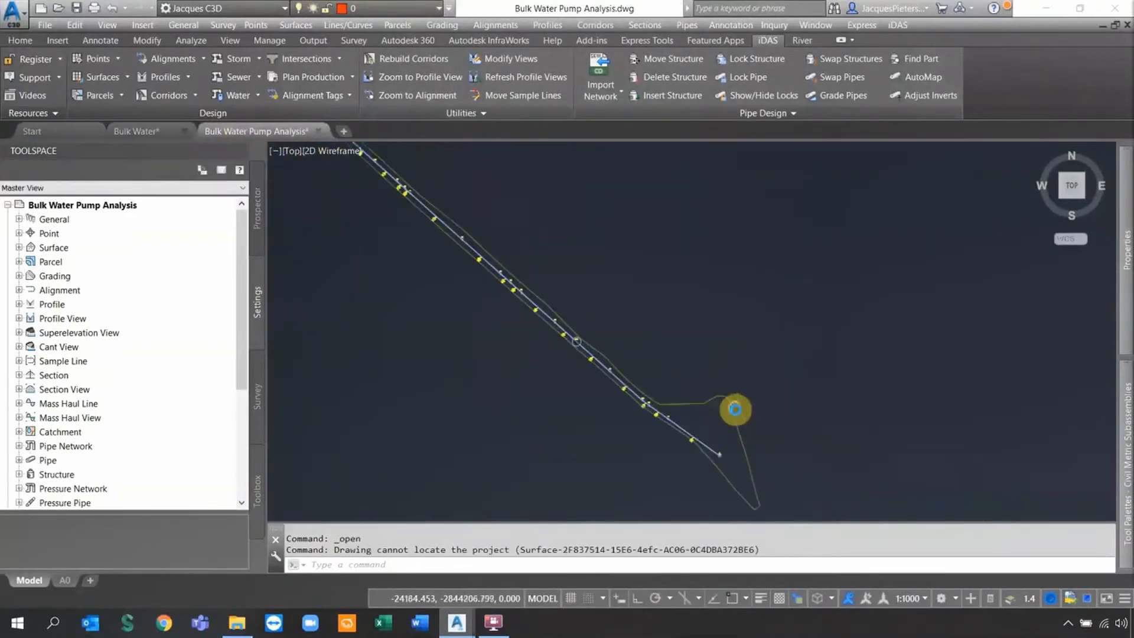
pyautogui.scroll(-2, 597, 260)
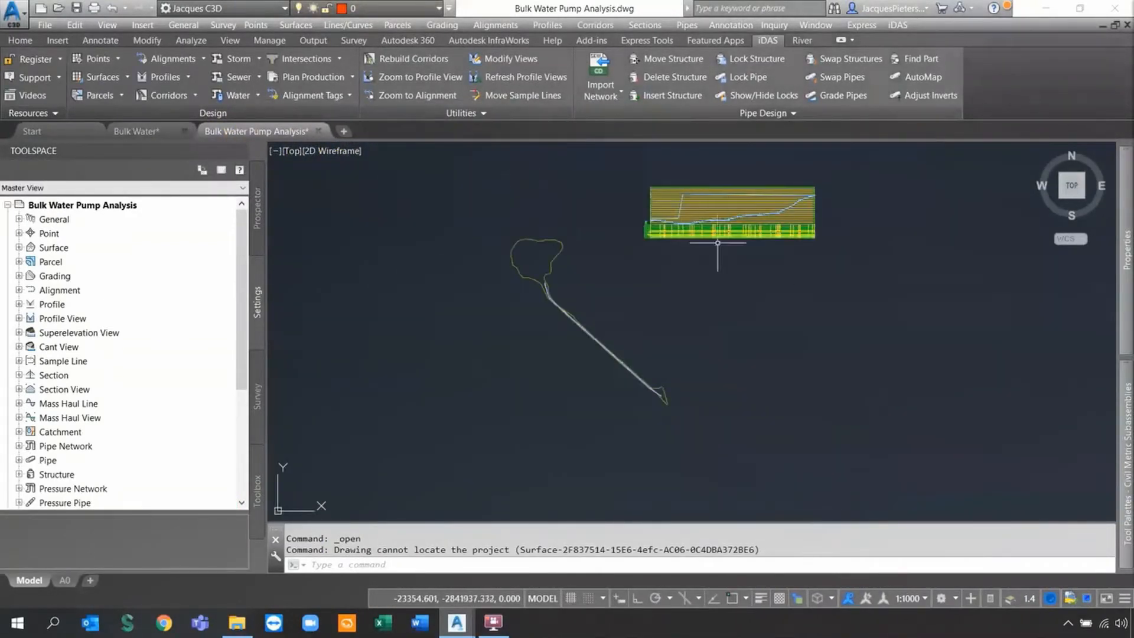
pyautogui.scroll(6, 663, 384)
pyautogui.scroll(5, 576, 390)
pyautogui.scroll(-1, 573, 372)
pyautogui.scroll(1, 572, 378)
# Follow the pipeline in plan past HV1 and SV1 to the PUMP, VB4 and VB2.
pyautogui.moveTo(487, 370); pyautogui.dragTo(811, 477, button='middle')
pyautogui.moveTo(514, 228); pyautogui.dragTo(615, 332, button='middle')
pyautogui.scroll(-2, 521, 357)
pyautogui.scroll(-4, 493, 357)
pyautogui.moveTo(473, 324); pyautogui.dragTo(518, 347, button='middle')
pyautogui.scroll(5, 550, 349)
pyautogui.scroll(-2, 593, 369)
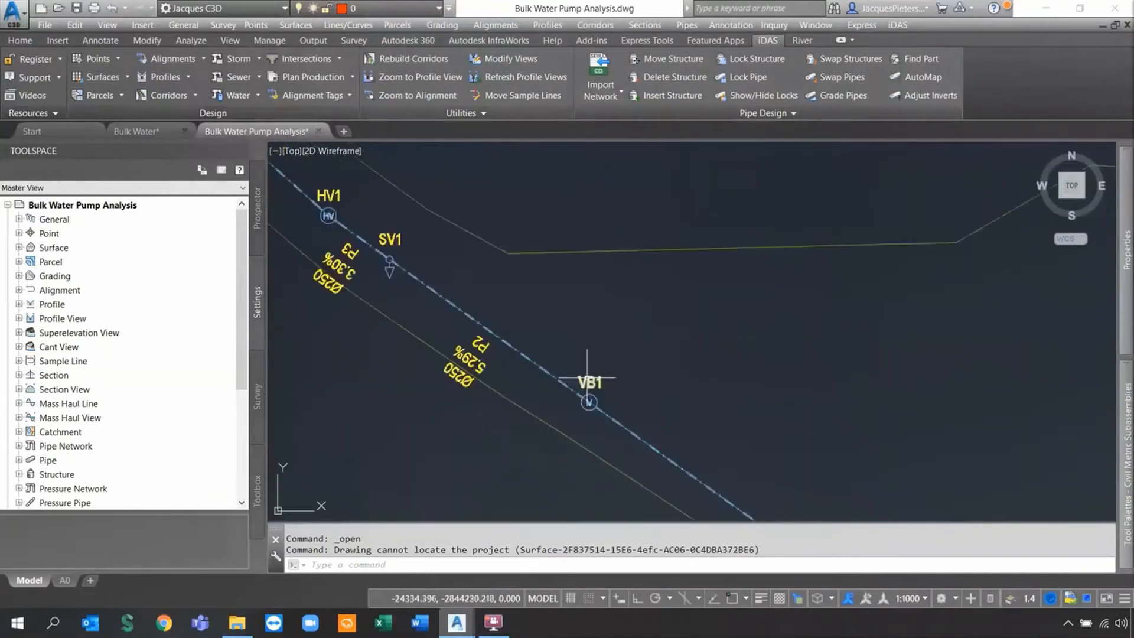
pyautogui.moveTo(362, 217); pyautogui.dragTo(550, 369, button='middle')
pyautogui.scroll(2, 607, 398)
pyautogui.scroll(-6, 597, 403)
pyautogui.moveTo(466, 313); pyautogui.dragTo(669, 459, button='middle')
pyautogui.scroll(3, 615, 410)
pyautogui.scroll(-4, 498, 329)
pyautogui.scroll(4, 524, 396)
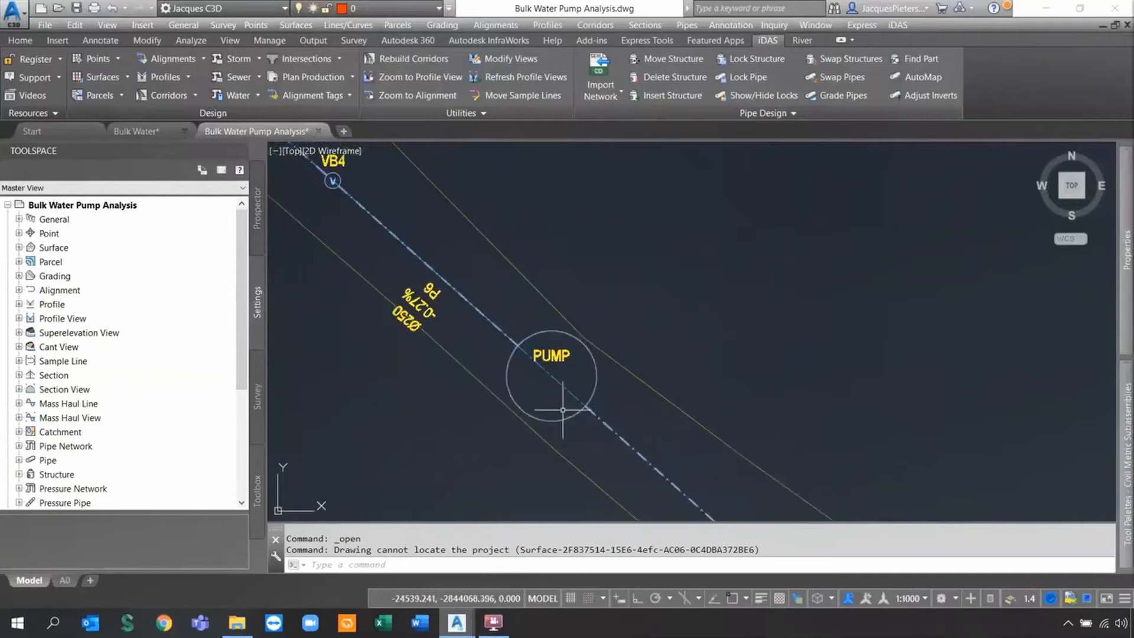
pyautogui.scroll(-4, 557, 387)
pyautogui.scroll(-3, 551, 370)
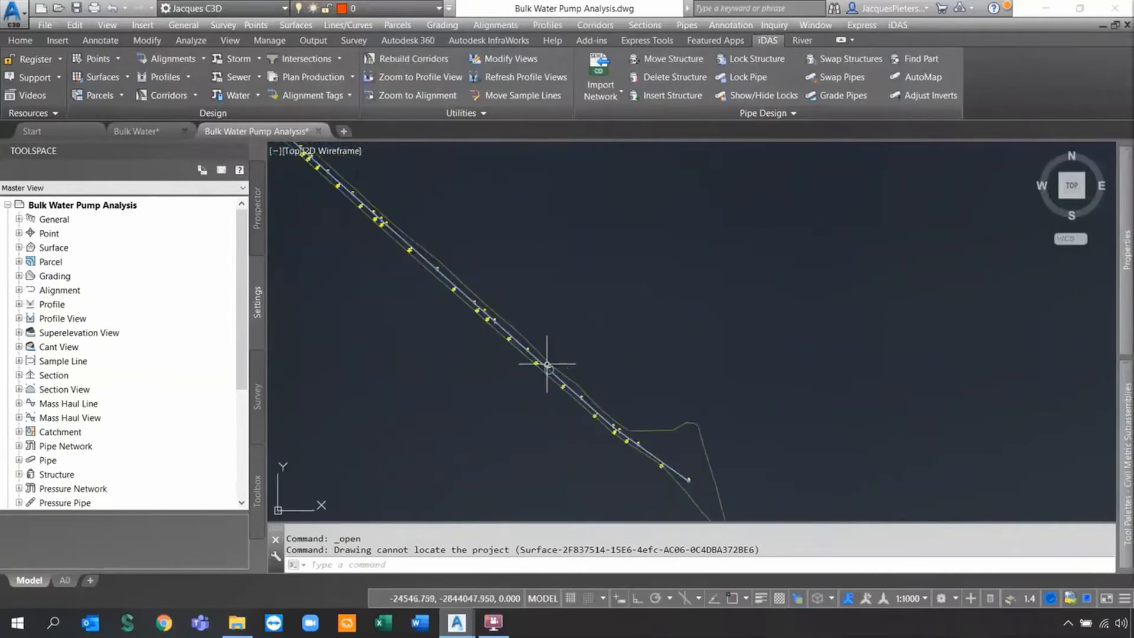
pyautogui.scroll(5, 685, 453)
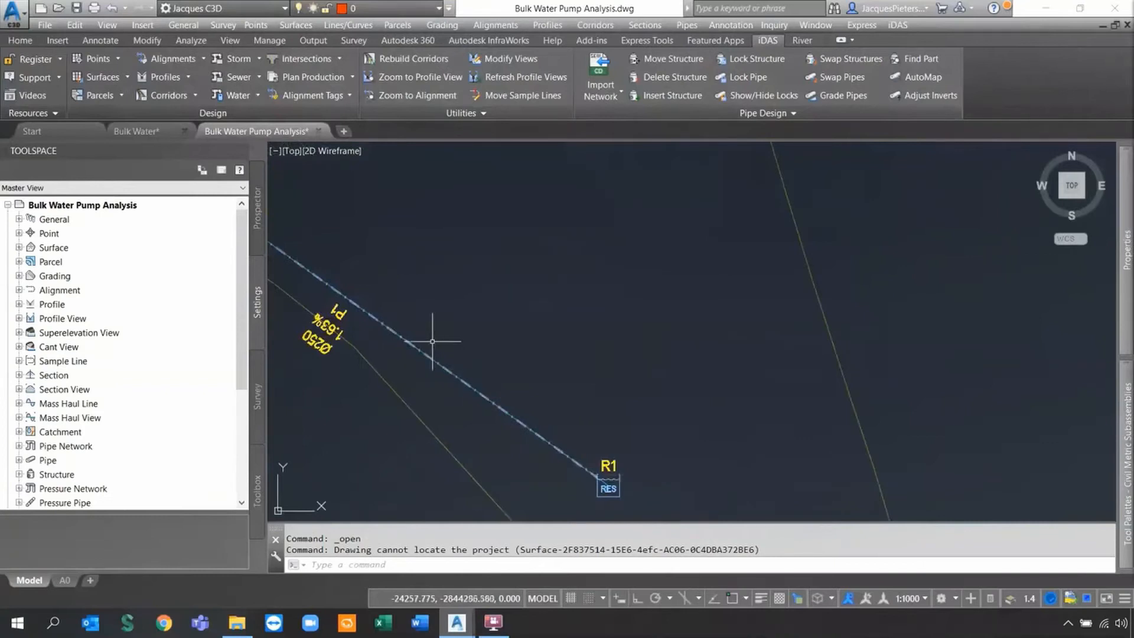
pyautogui.scroll(-4, 430, 331)
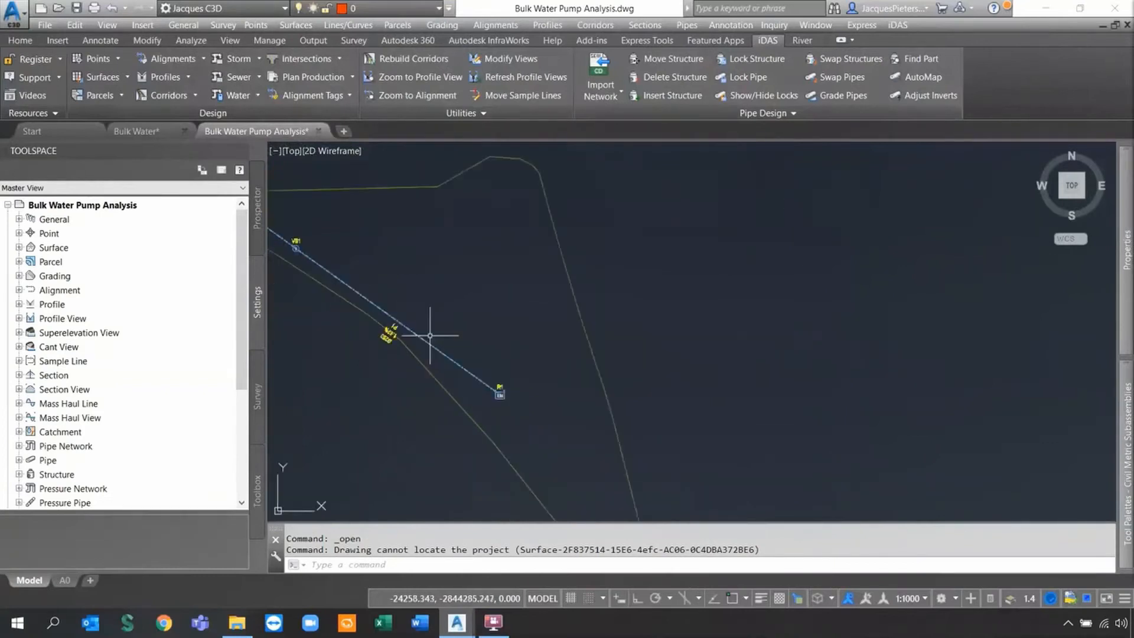
pyautogui.scroll(2, 387, 254)
pyautogui.scroll(6, 382, 243)
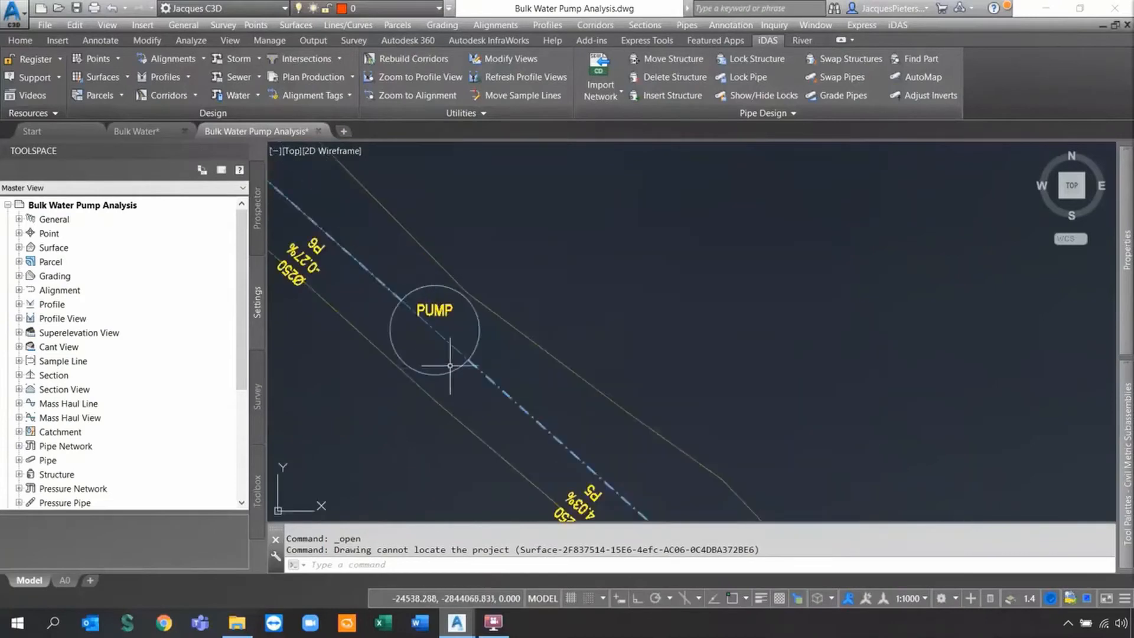
pyautogui.scroll(-8, 434, 335)
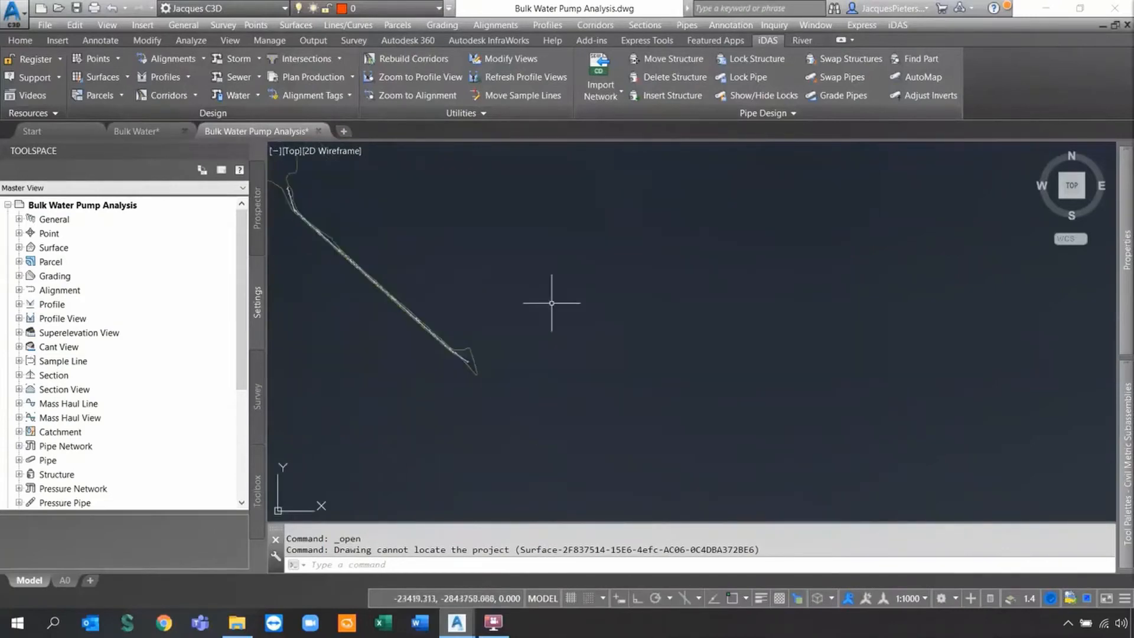
pyautogui.scroll(4, 362, 202)
pyautogui.scroll(2, 361, 202)
# Pan along the profile view from its left end to the VB4–VB7 and VB2–SV2 columns.
pyautogui.moveTo(332, 233); pyautogui.dragTo(659, 284, button='middle')
pyautogui.scroll(2, 516, 230)
pyautogui.scroll(5, 513, 249)
pyautogui.moveTo(893, 338); pyautogui.dragTo(277, 391, button='middle')
pyautogui.moveTo(934, 372); pyautogui.dragTo(426, 370, button='middle')
pyautogui.scroll(-4, 653, 347)
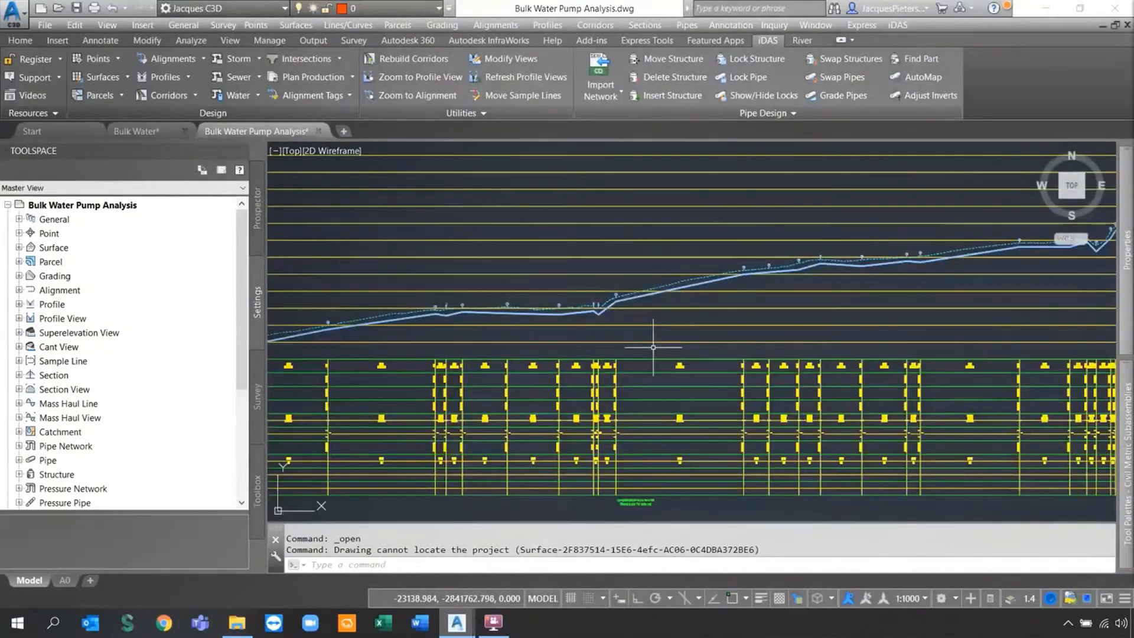
pyautogui.moveTo(653, 348); pyautogui.dragTo(797, 350, button='middle')
pyautogui.scroll(6, 420, 373)
pyautogui.moveTo(413, 393); pyautogui.dragTo(844, 381, button='middle')
pyautogui.moveTo(600, 372); pyautogui.dragTo(835, 378, button='middle')
pyautogui.moveTo(354, 363); pyautogui.dragTo(611, 381, button='middle')
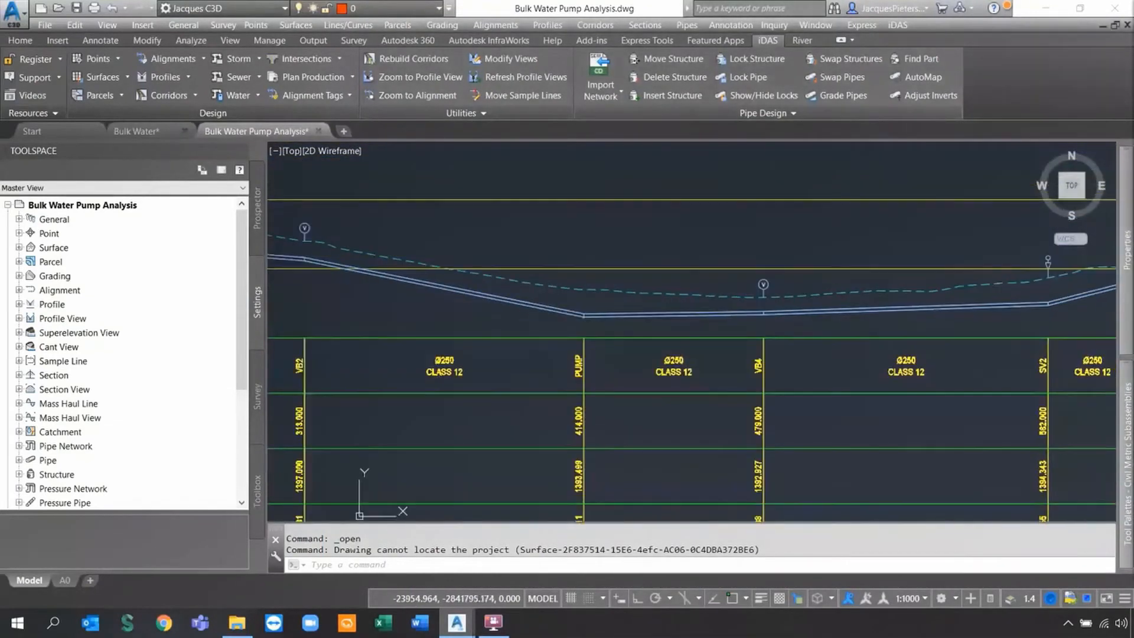
pyautogui.scroll(4, 585, 328)
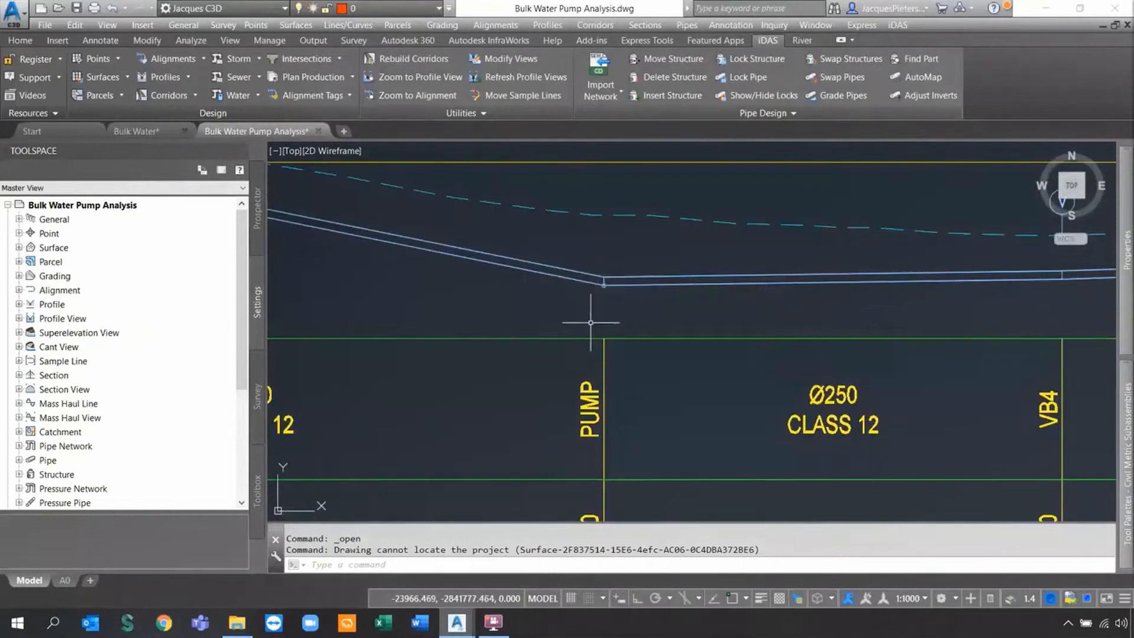
# Select the pipe from the PUMP to VB4 in the profile view, then clear the selection.
pyautogui.click(680, 286)
pyautogui.moveTo(1125, 265)
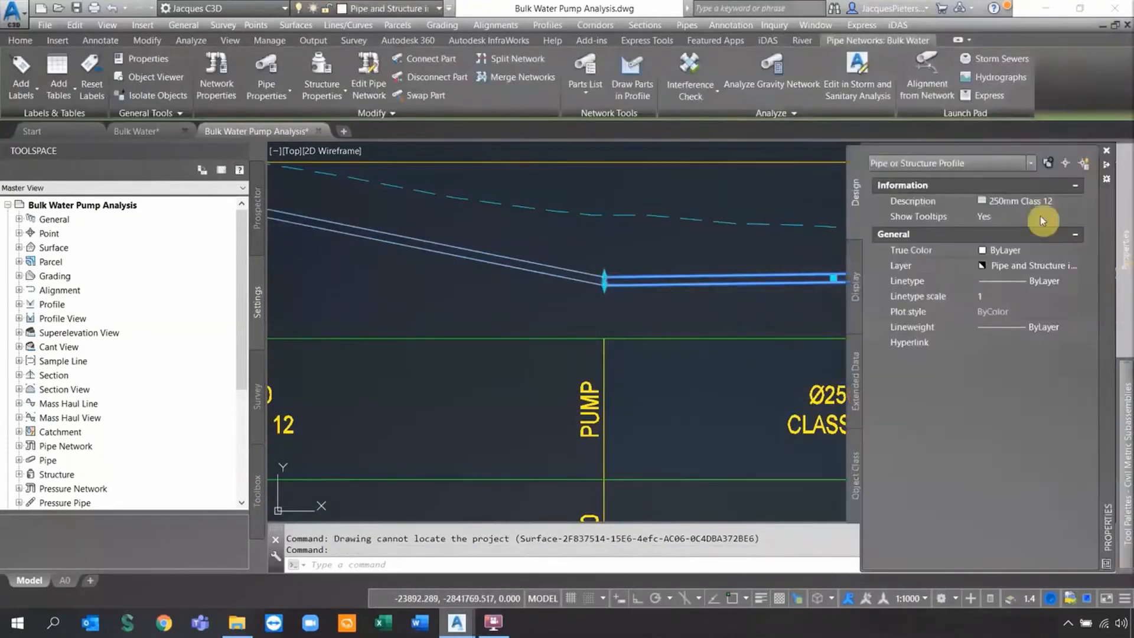
pyautogui.press('Escape')
pyautogui.click(688, 284)
pyautogui.moveTo(1128, 325)
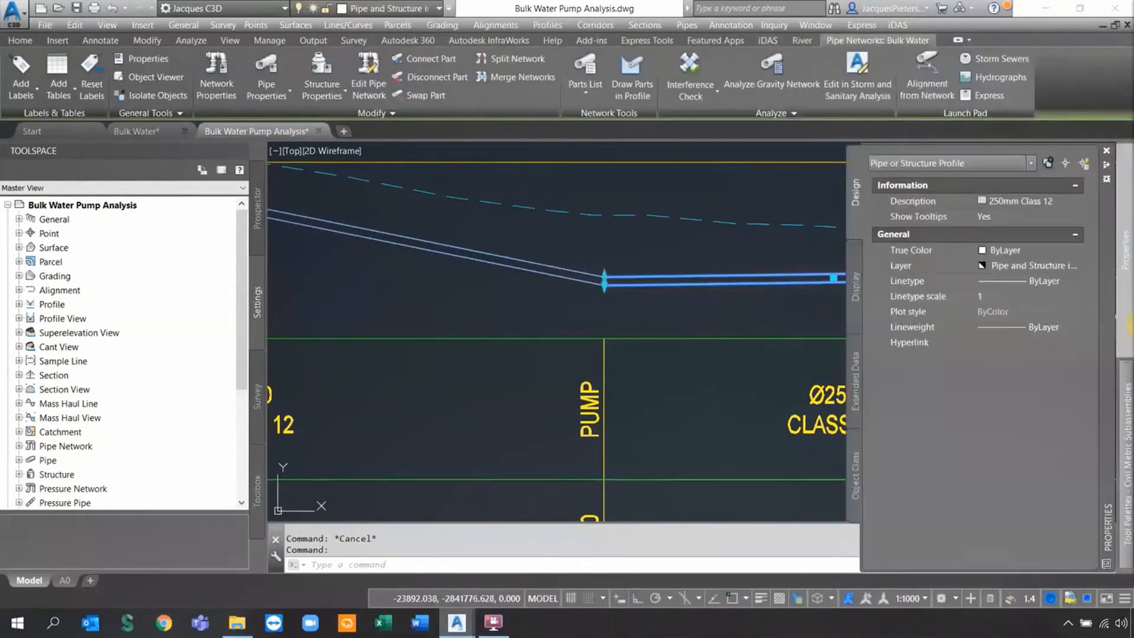
pyautogui.press('Escape')
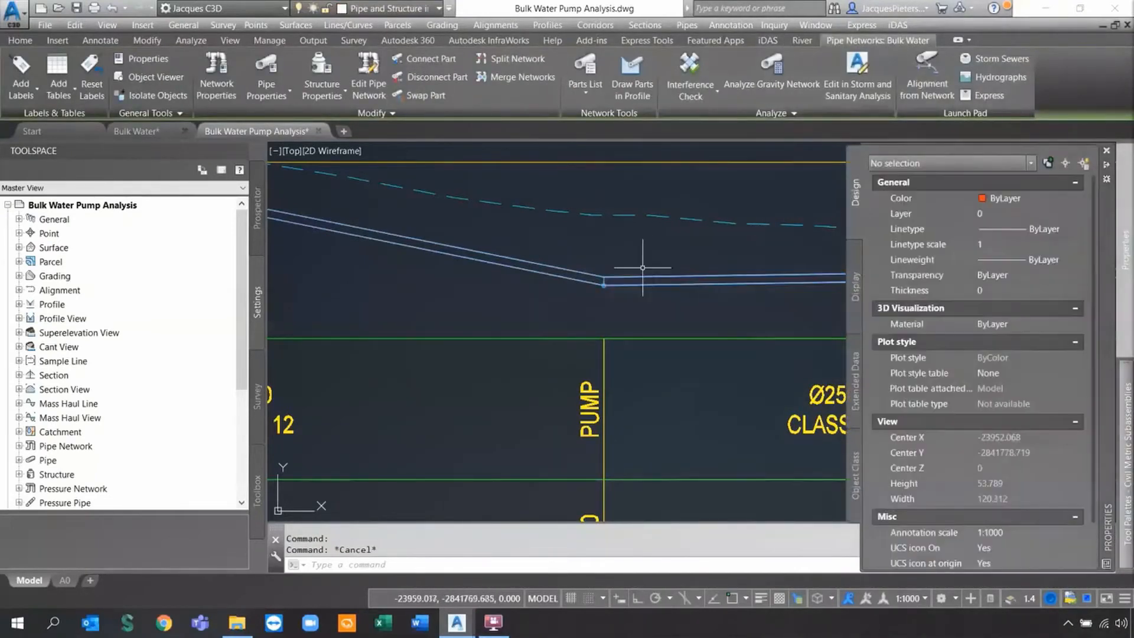
# Follow the diagonal pipeline in plan back to the PUMP, showing Ø250 pipe P6 at -0.27%.
pyautogui.scroll(-5, 647, 295)
pyautogui.moveTo(647, 317)
pyautogui.mouseDown(button='middle')
pyautogui.moveTo(659, 341)
pyautogui.moveTo(680, 313)
pyautogui.mouseUp(button='middle')
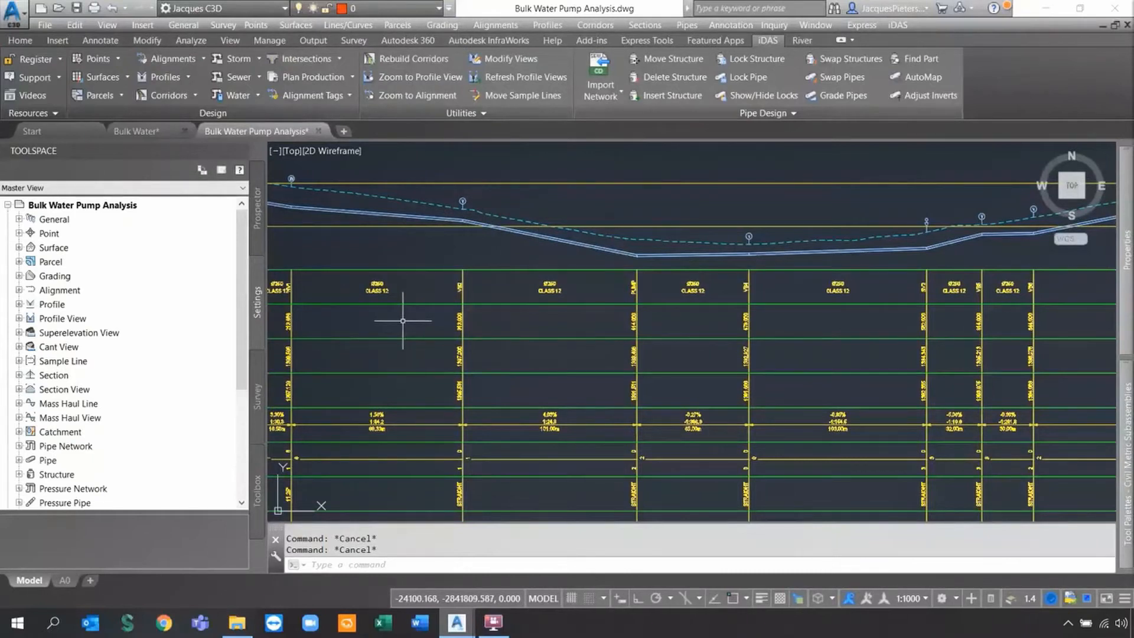
pyautogui.scroll(-5, 727, 243)
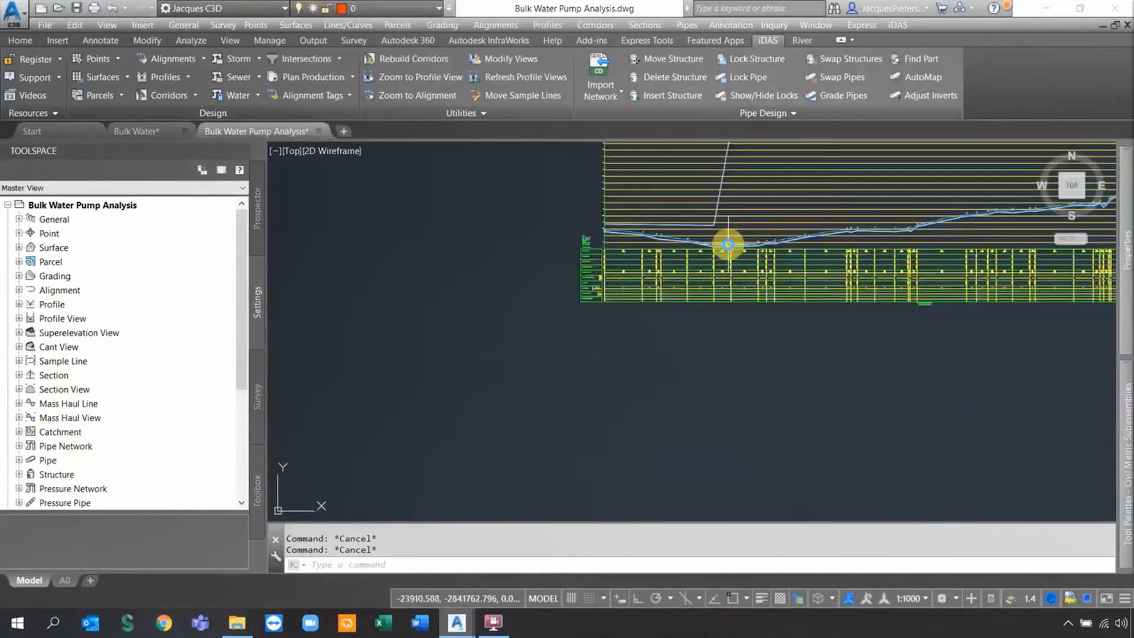
pyautogui.scroll(-5, 728, 244)
pyautogui.scroll(9, 670, 375)
pyautogui.moveTo(667, 259)
pyautogui.mouseDown(button='middle')
pyautogui.moveTo(752, 379)
pyautogui.moveTo(509, 182)
pyautogui.mouseUp(button='middle')
pyautogui.moveTo(549, 261); pyautogui.dragTo(819, 457, button='middle')
pyautogui.moveTo(498, 175); pyautogui.dragTo(717, 384, button='middle')
pyautogui.scroll(-4, 718, 387)
pyautogui.moveTo(785, 427); pyautogui.dragTo(597, 256, button='middle')
pyautogui.scroll(6, 635, 295)
pyautogui.scroll(-2, 618, 405)
pyautogui.scroll(6, 461, 286)
pyautogui.moveTo(464, 272); pyautogui.dragTo(598, 403, button='middle')
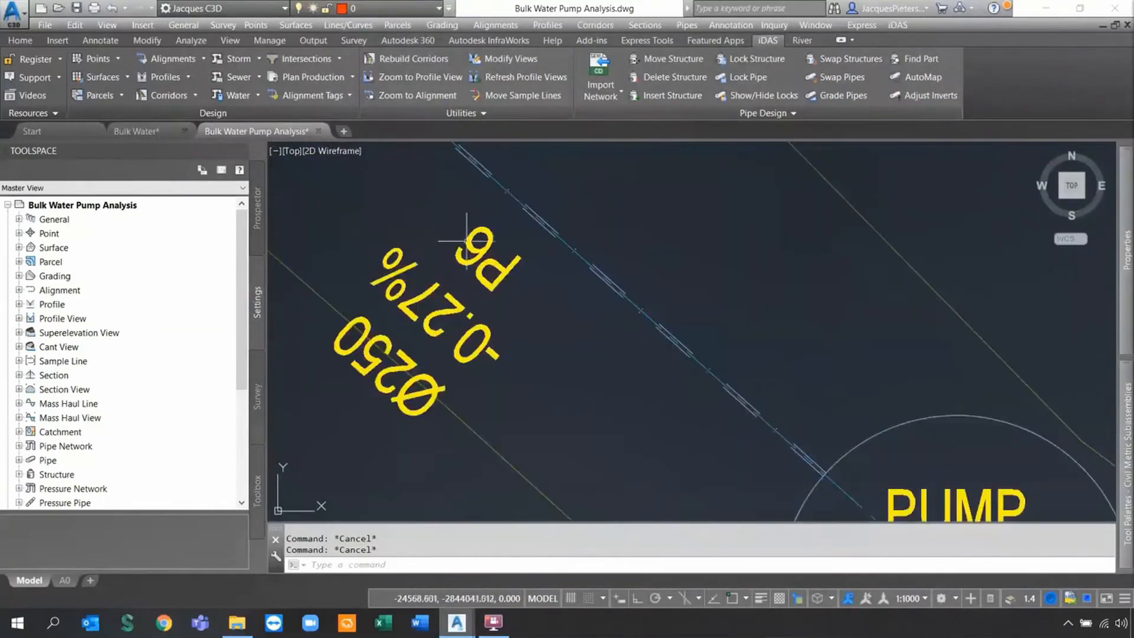
# Rename pipe P6 to 'P6-PUMP OUT' in the Properties palette and deselect it.
pyautogui.click(750, 404)
pyautogui.click(803, 455)
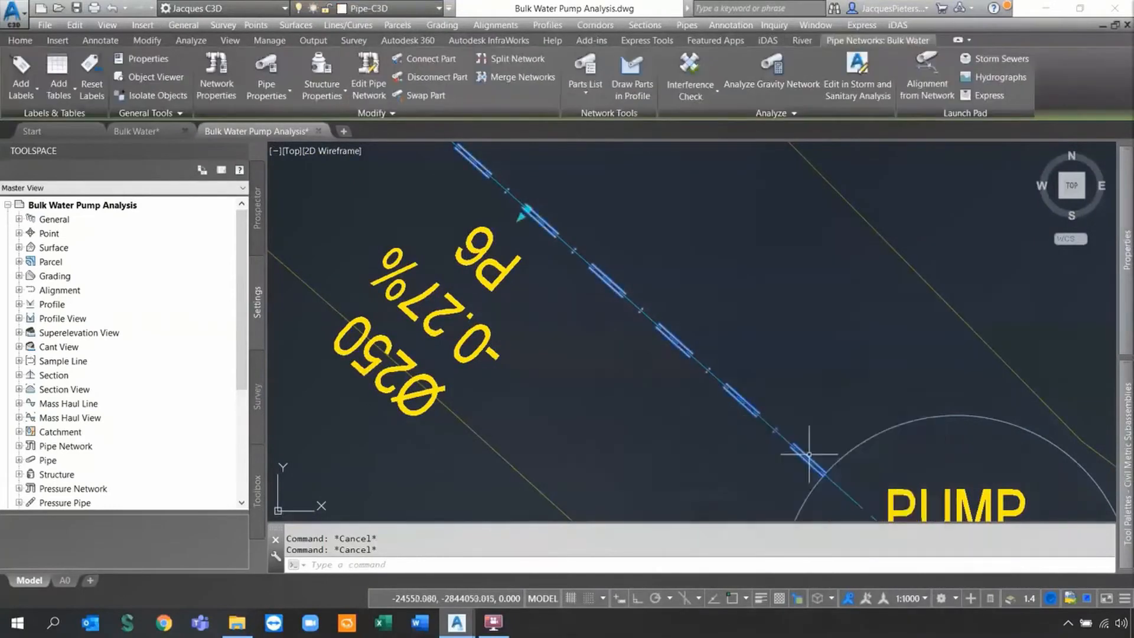
pyautogui.moveTo(1127, 293)
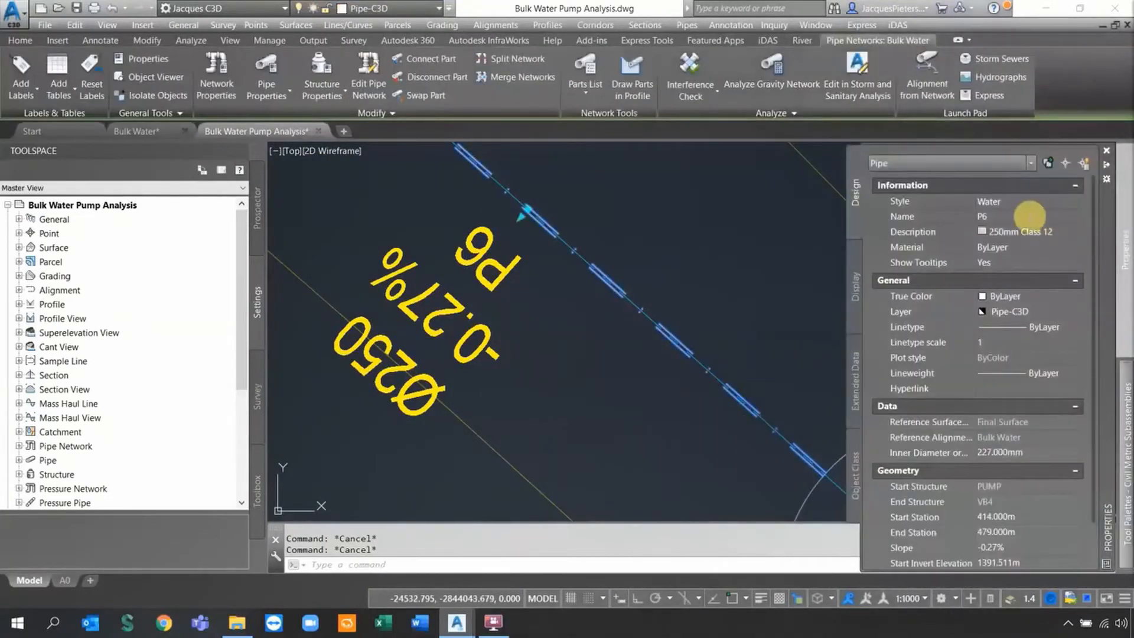
pyautogui.click(1030, 216)
pyautogui.write('-')
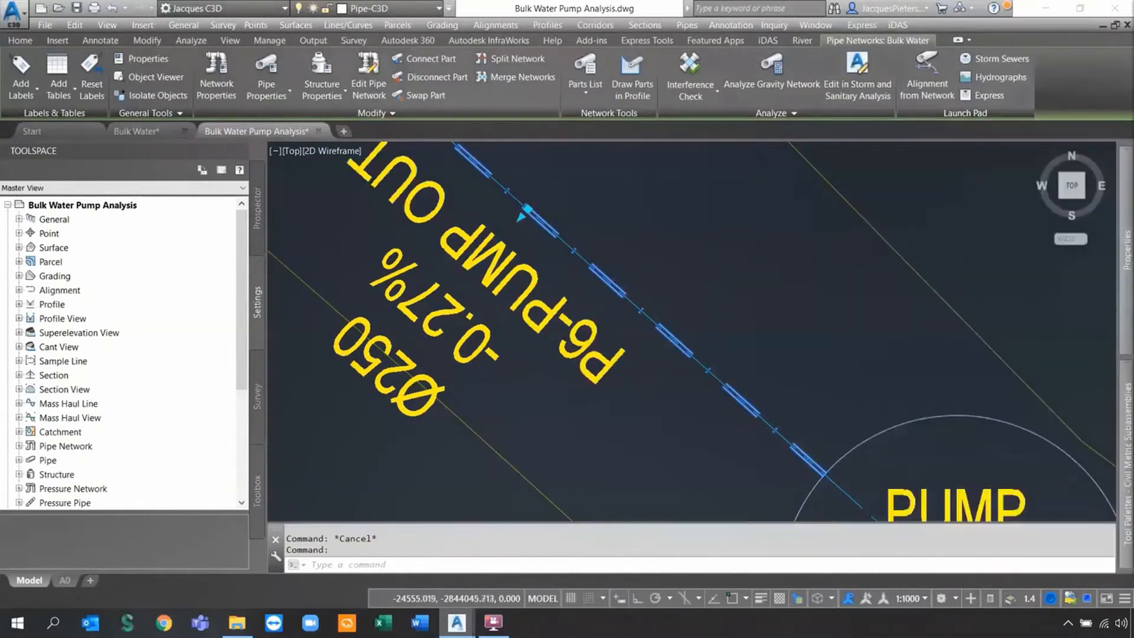
pyautogui.scroll(-2, 702, 361)
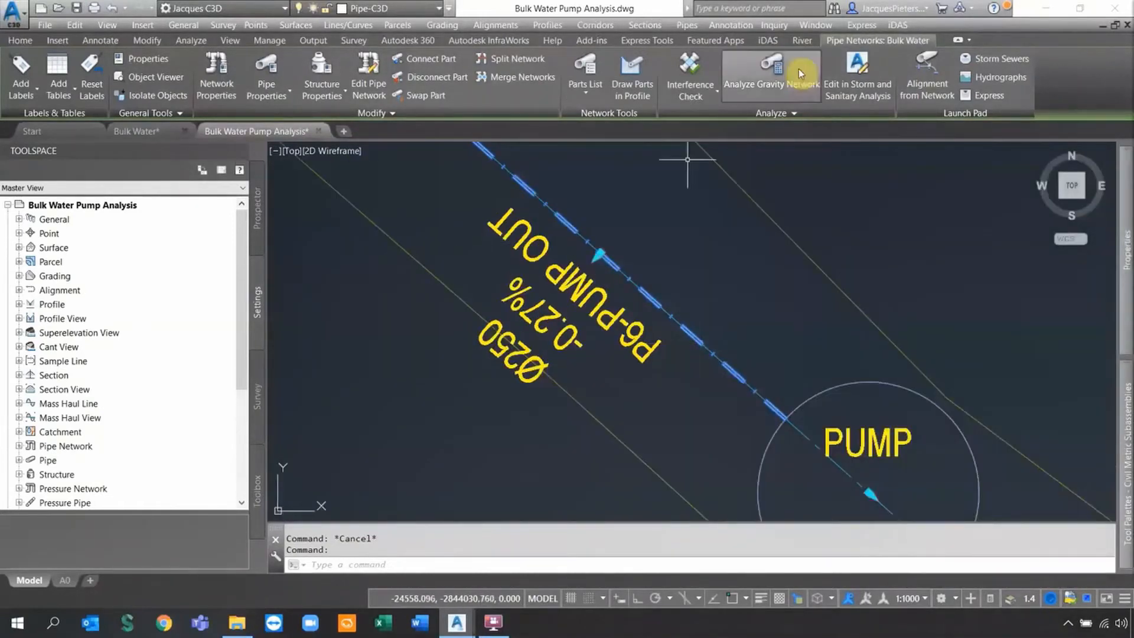
pyautogui.scroll(-3, 642, 350)
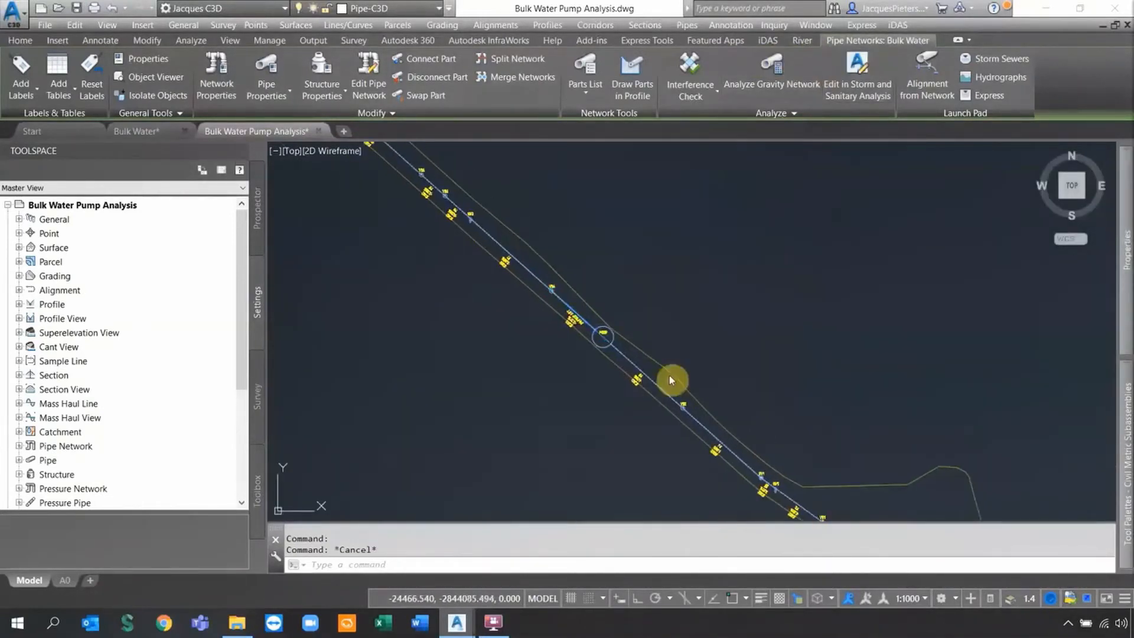
pyautogui.press('Escape')
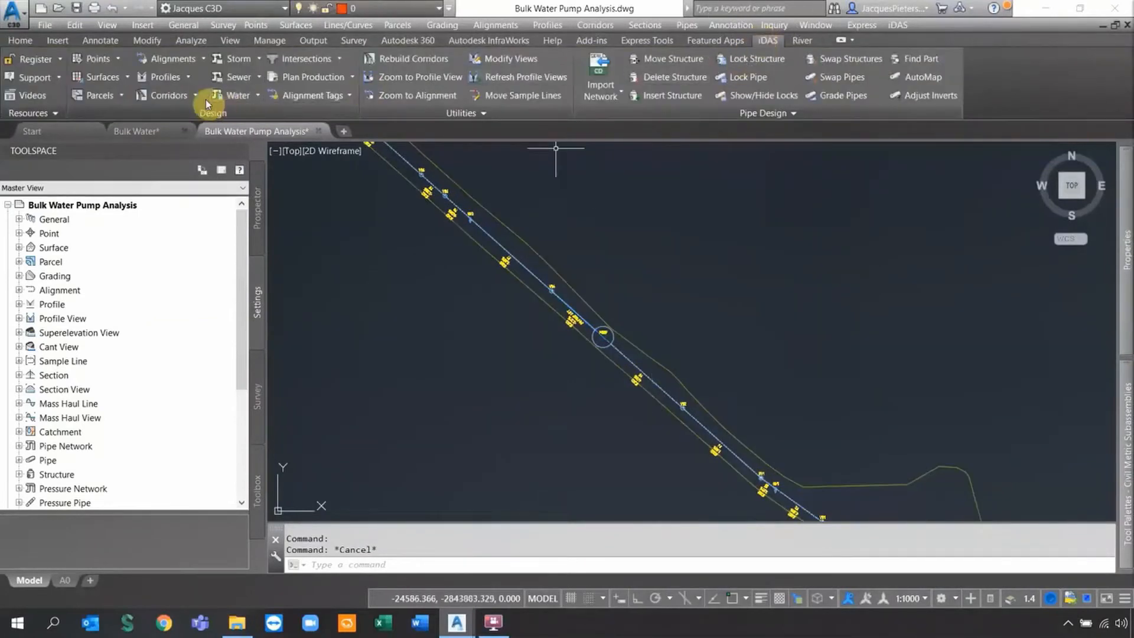
# Launch Water Manager from the iDAS Water dropdown and maximise its window.
pyautogui.click(256, 96)
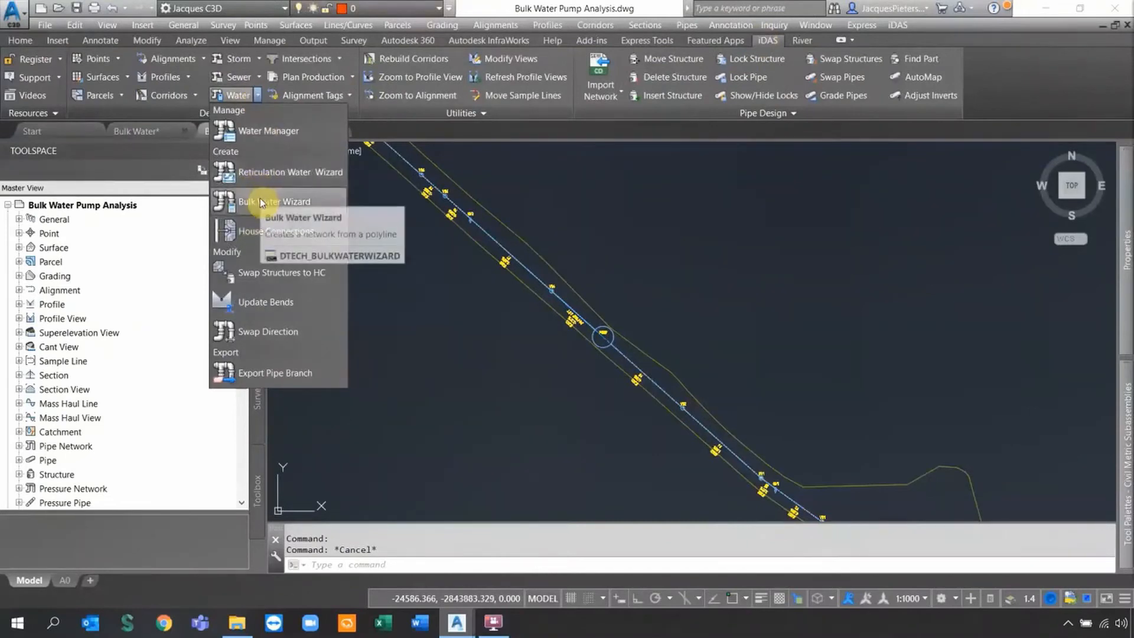
pyautogui.click(267, 130)
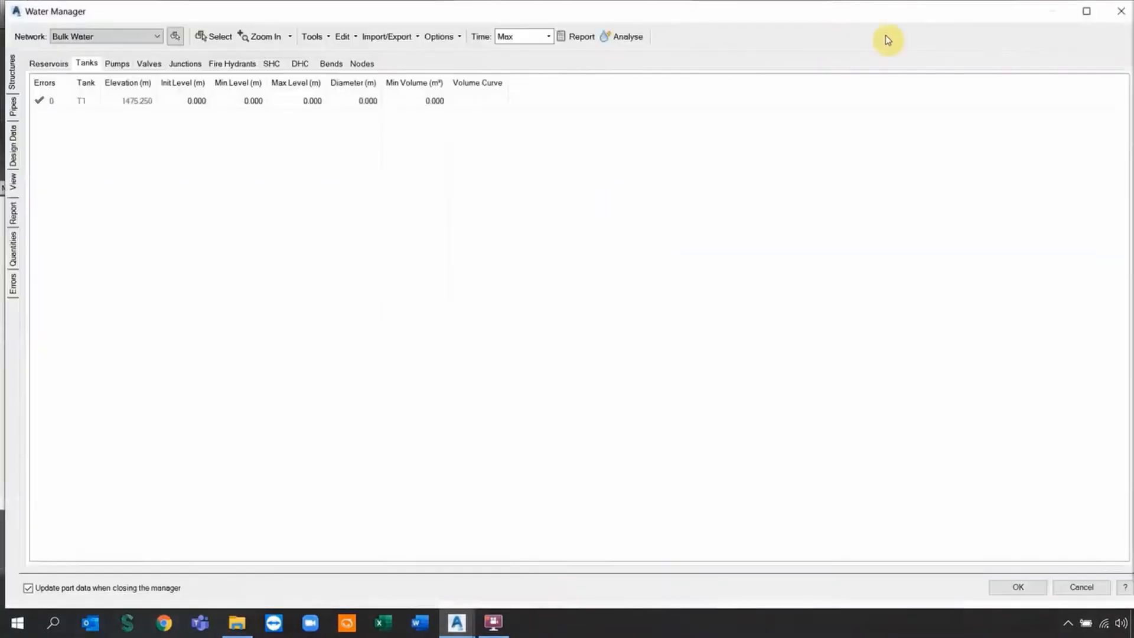
pyautogui.click(1086, 11)
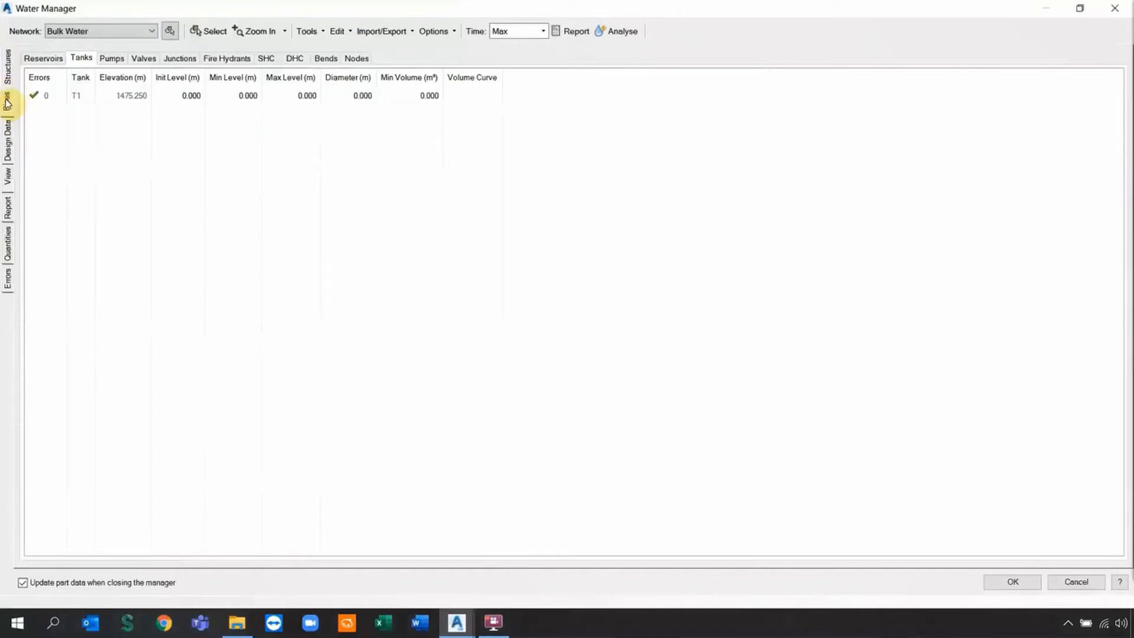
# Apply a single roughness coefficient of 0.0015 to every pipe from the Roughness column.
pyautogui.click(7, 101)
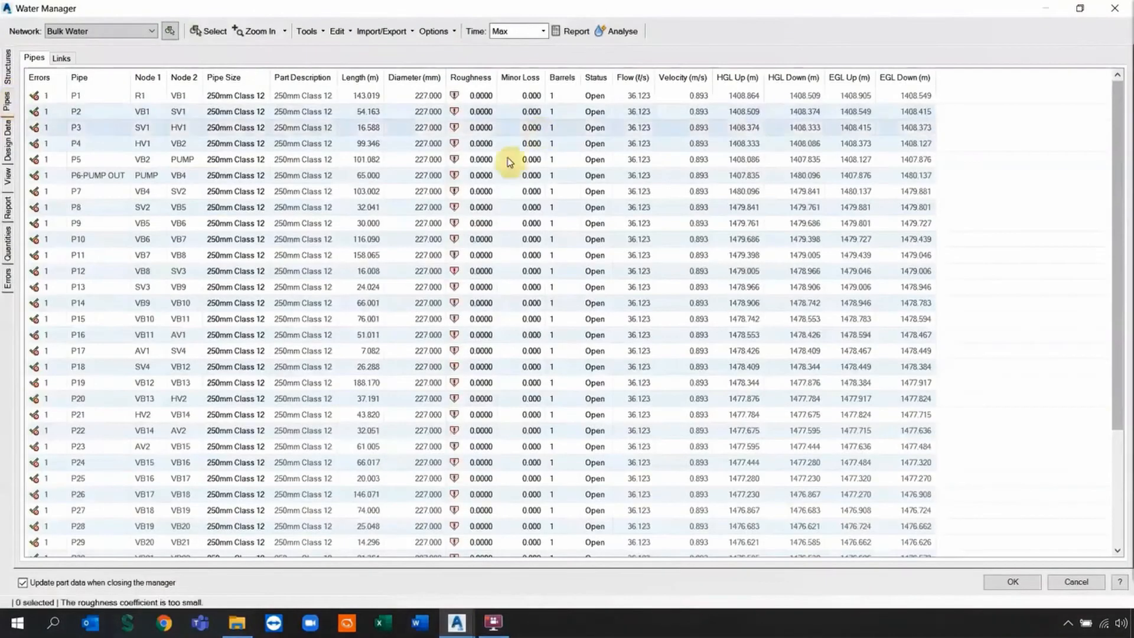
pyautogui.rightClick(471, 76)
pyautogui.click(502, 83)
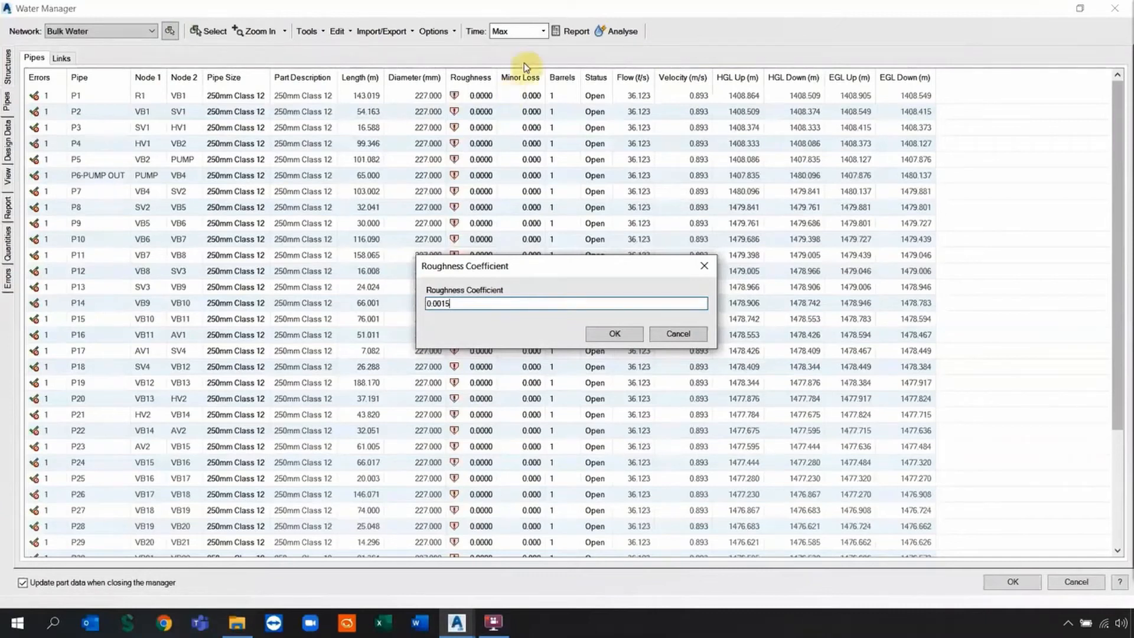
pyautogui.click(613, 334)
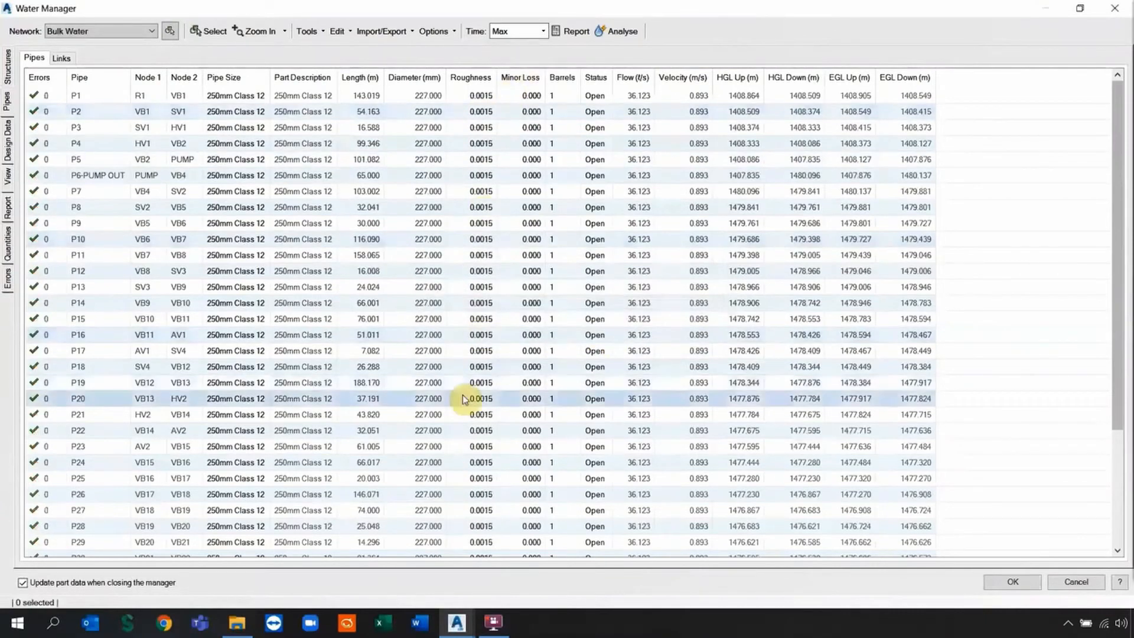
# Set reservoir R1's head to 5 m in the Reservoirs table.
pyautogui.click(10, 66)
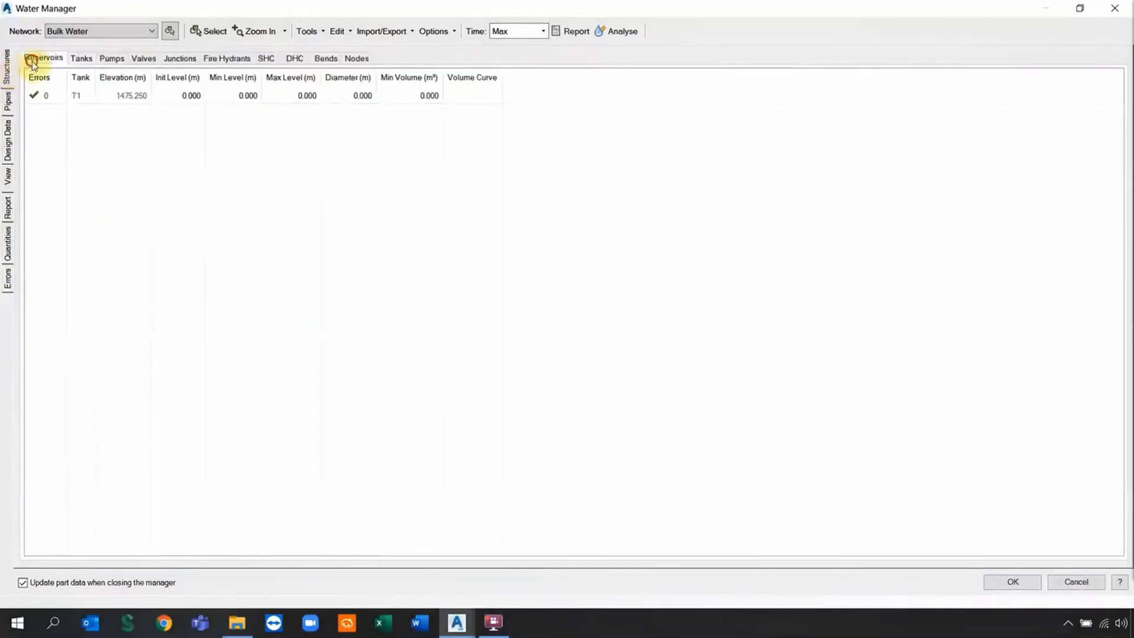
pyautogui.click(31, 62)
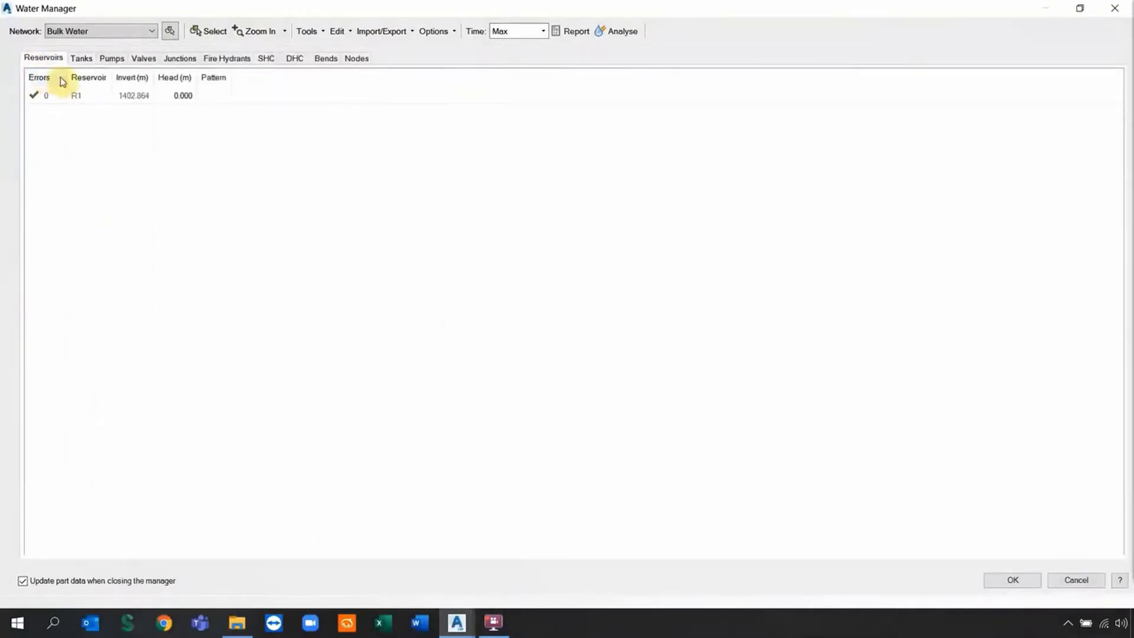
pyautogui.click(184, 96)
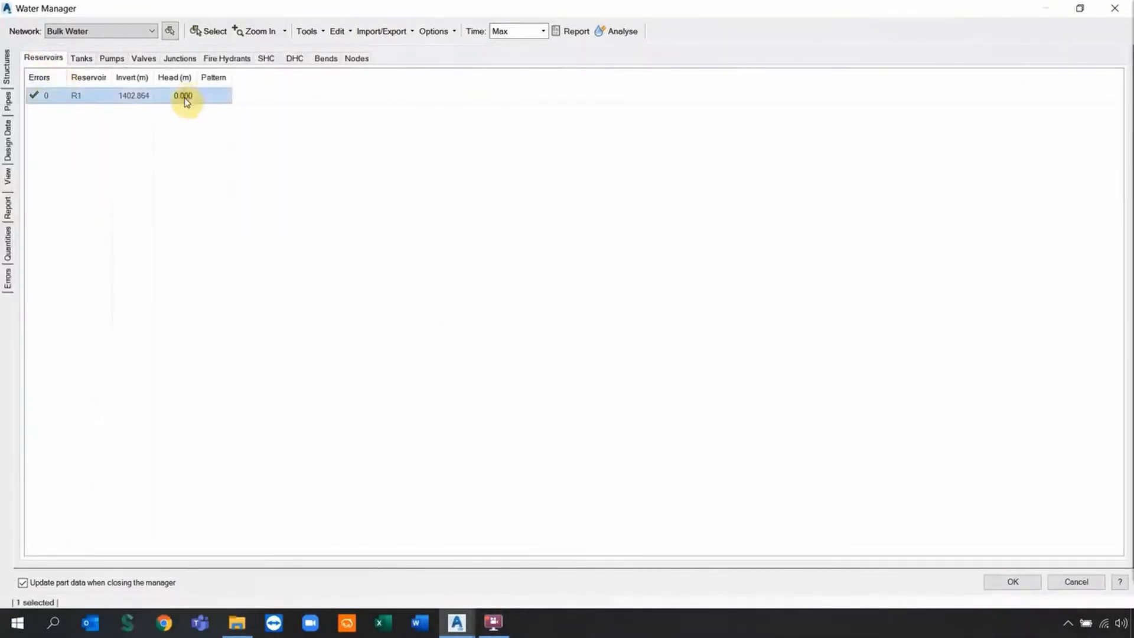
pyautogui.press('Return')
# Give tank T1 initial level 1, minimum 0.1, maximum 4 and diameter 1000.
pyautogui.click(88, 62)
pyautogui.click(189, 98)
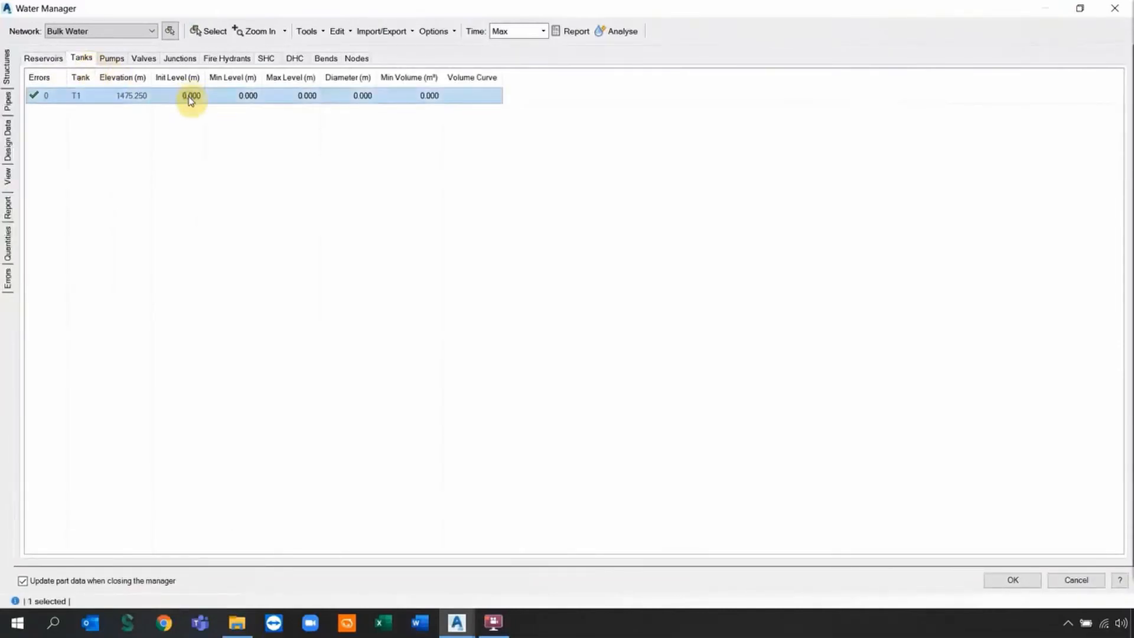
pyautogui.click(191, 97)
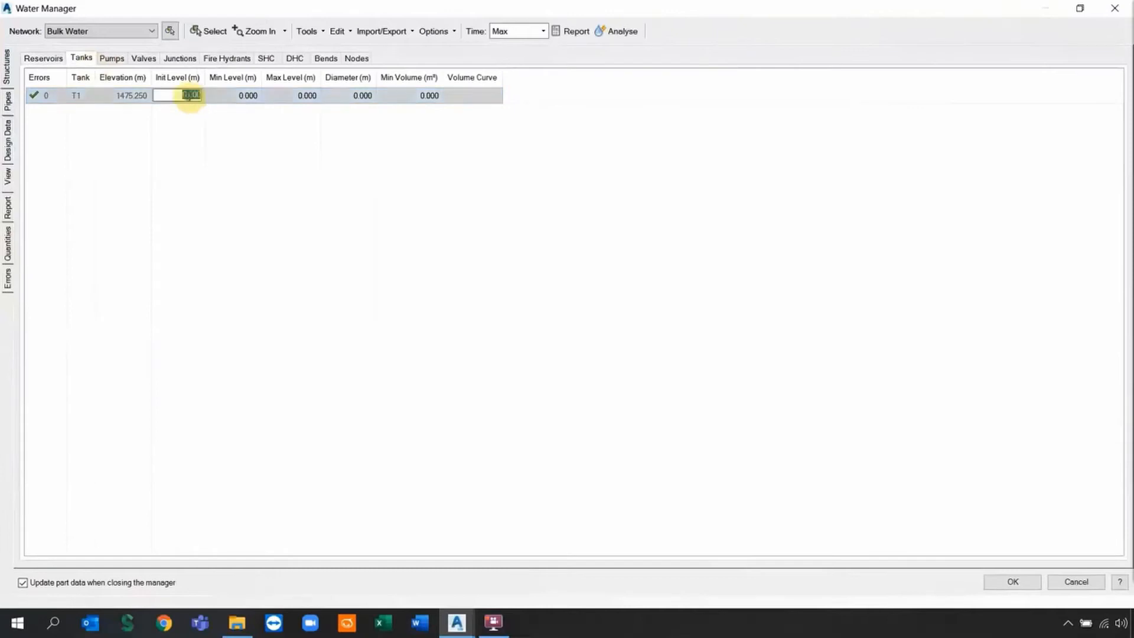
pyautogui.write('1')
pyautogui.click(237, 98)
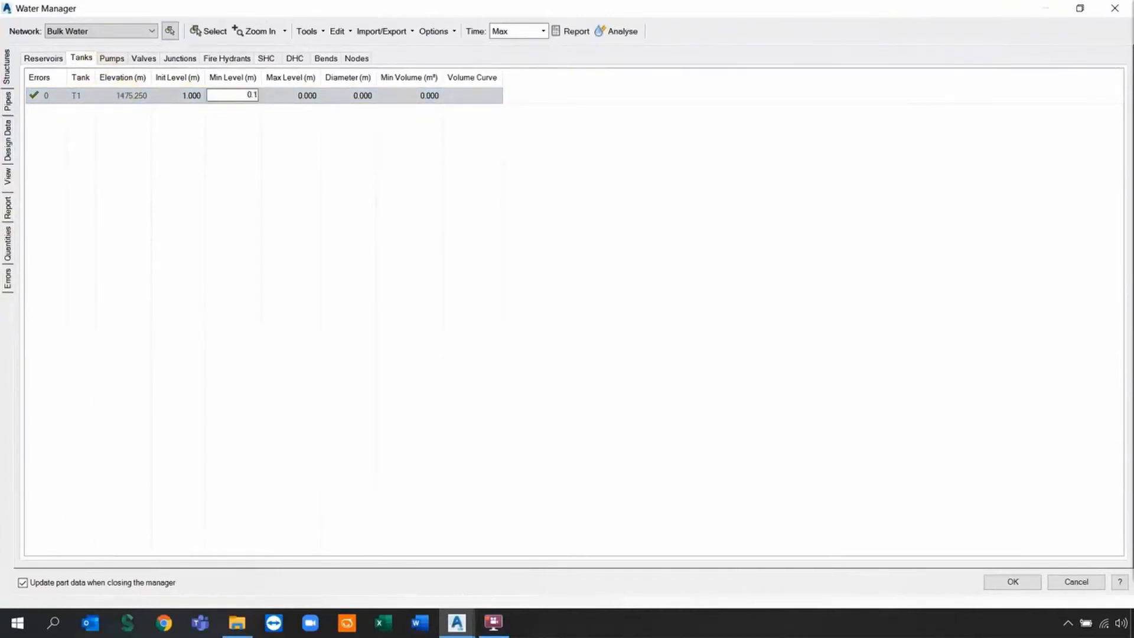
pyautogui.write('0.1')
pyautogui.click(280, 104)
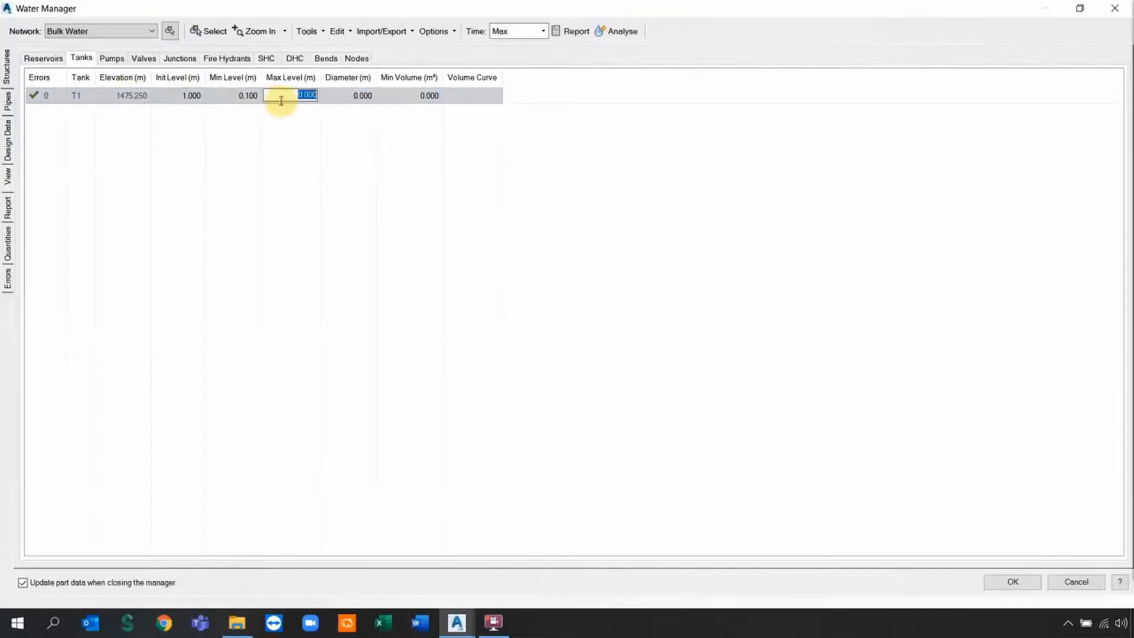
pyautogui.write('4')
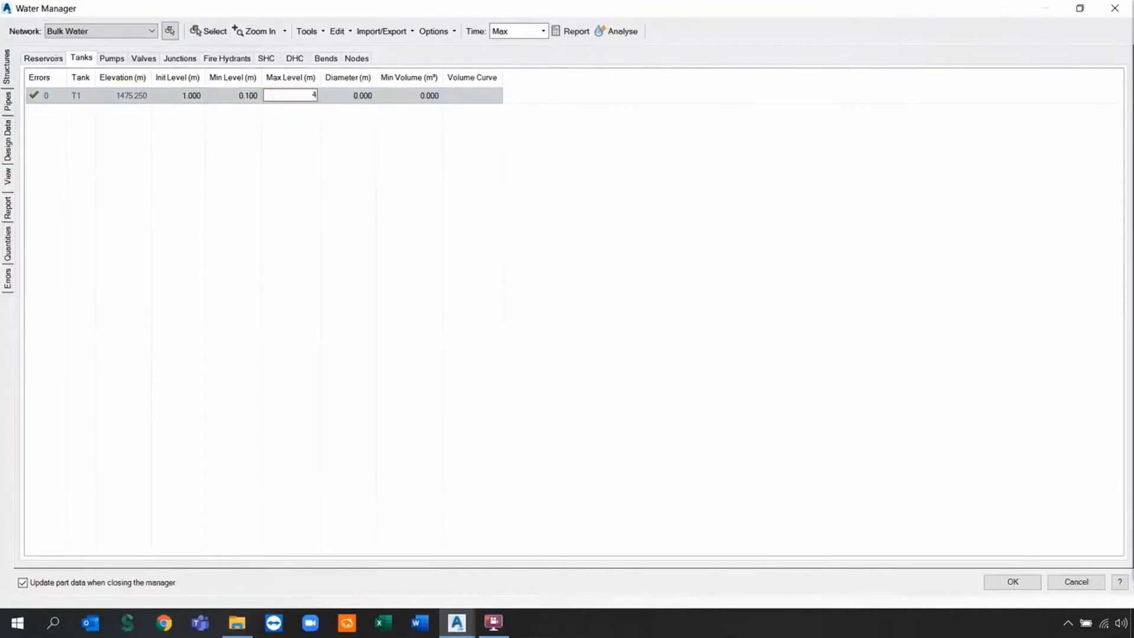
pyautogui.click(344, 96)
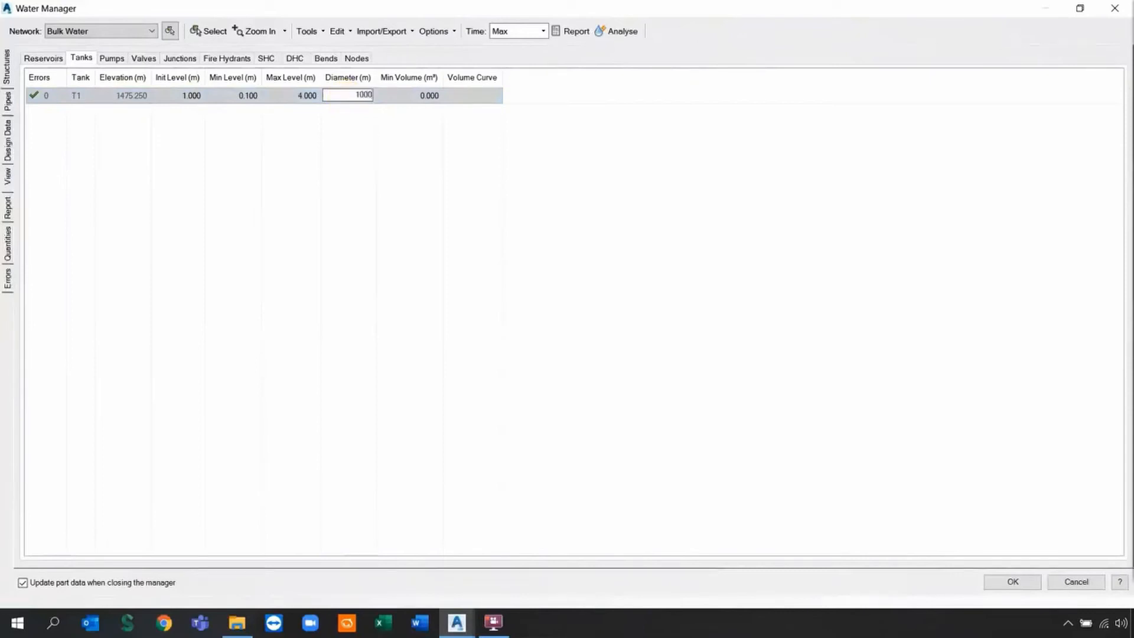
pyautogui.write('1000')
pyautogui.click(335, 144)
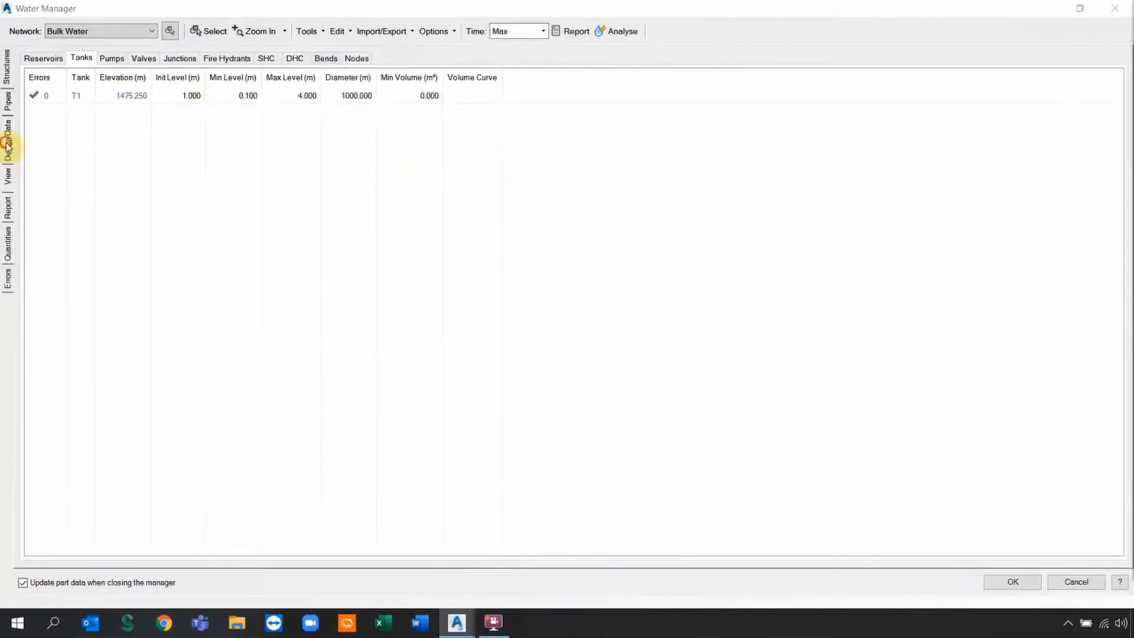
pyautogui.click(9, 142)
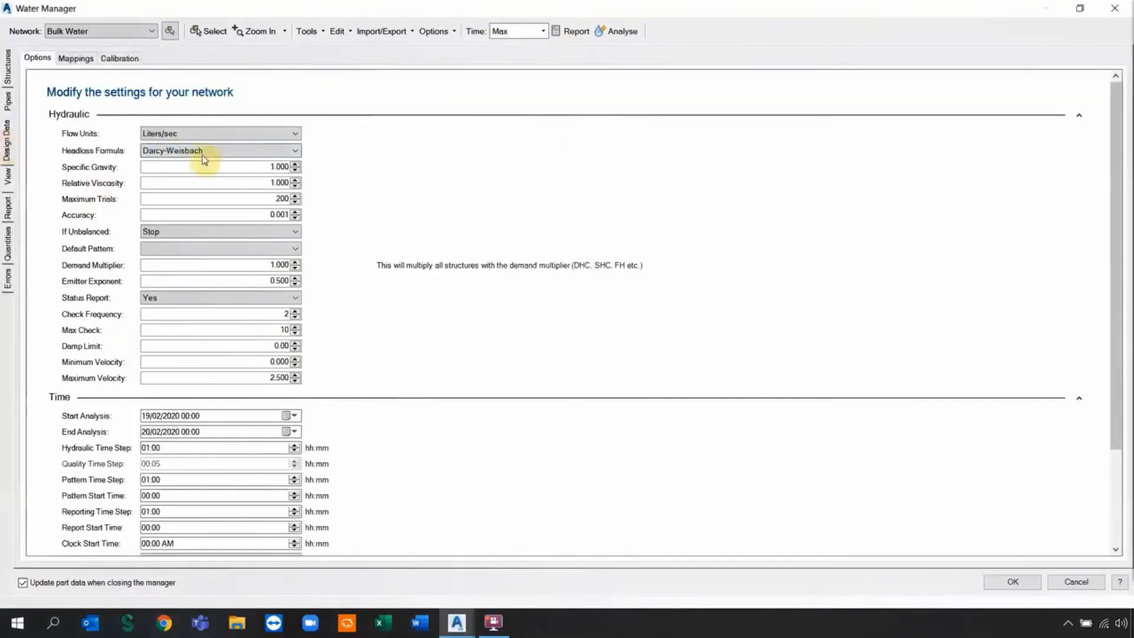
# Set the analysis end to 19/02/2020 05:00 and run the network analysis.
pyautogui.click(146, 431)
pyautogui.write('19')
pyautogui.click(186, 432)
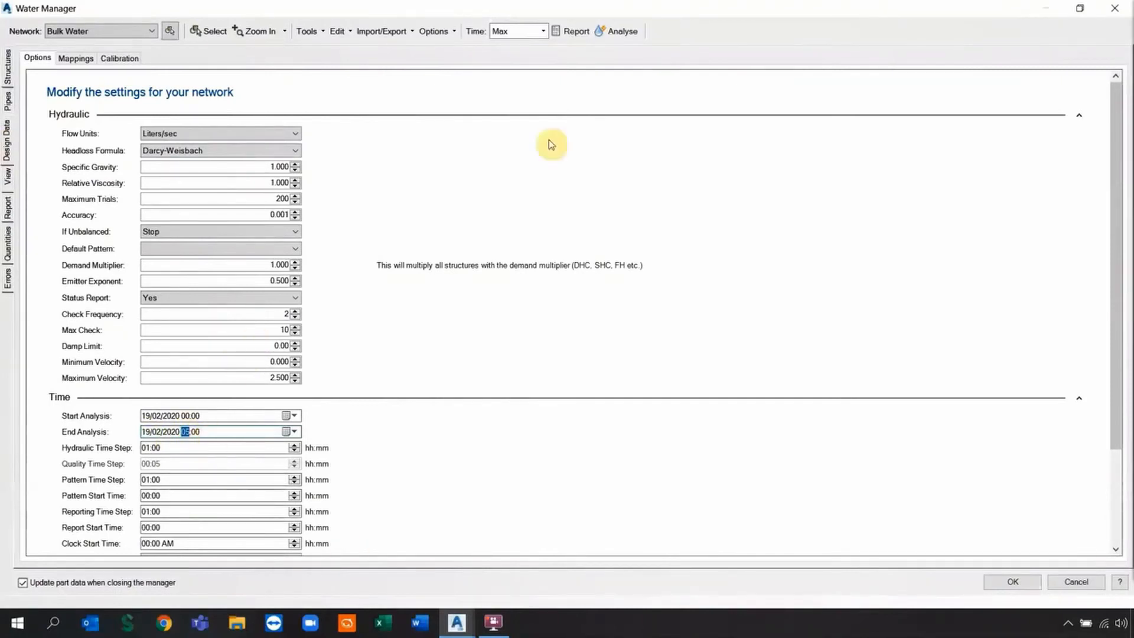
pyautogui.click(622, 32)
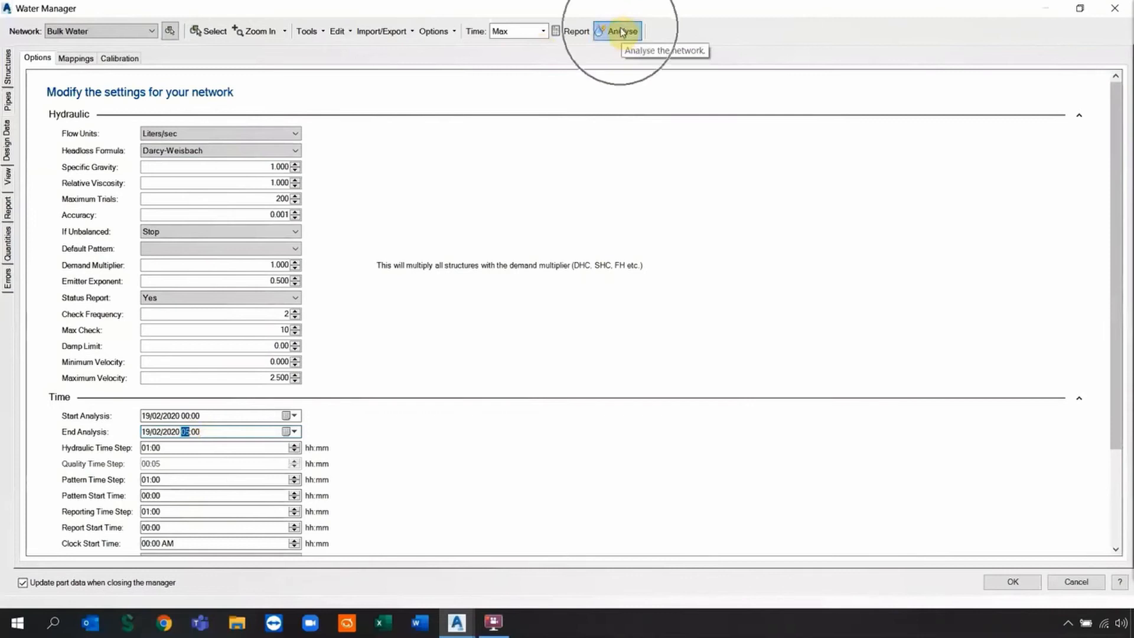
# Review pipe results with 3.167 velocities flagged, then return to the junctions table.
pyautogui.click(9, 102)
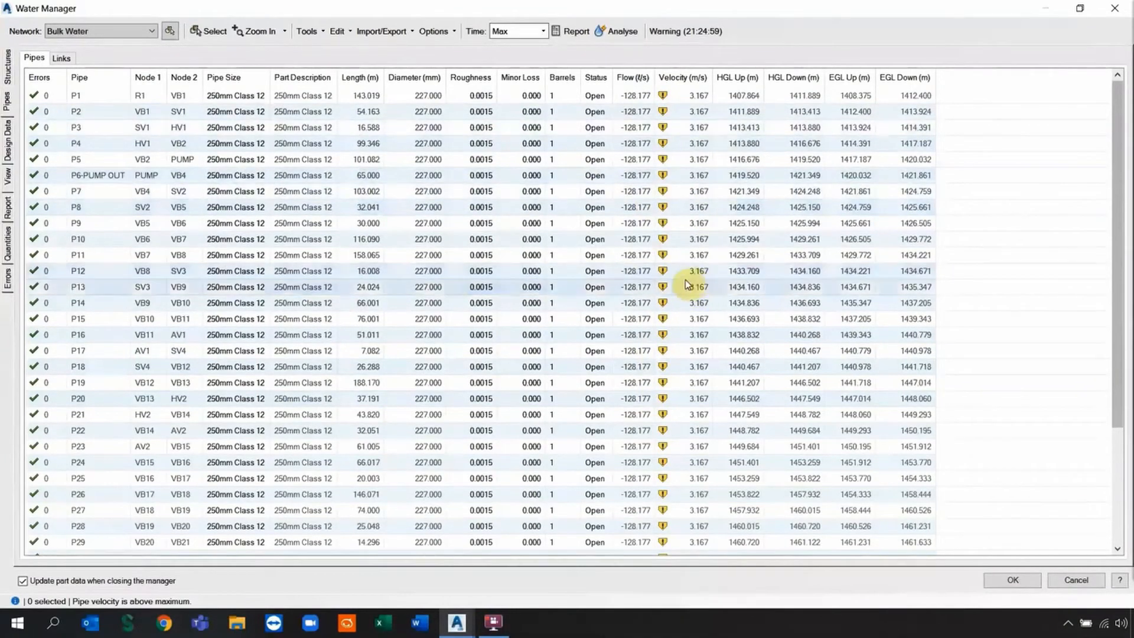
pyautogui.click(9, 66)
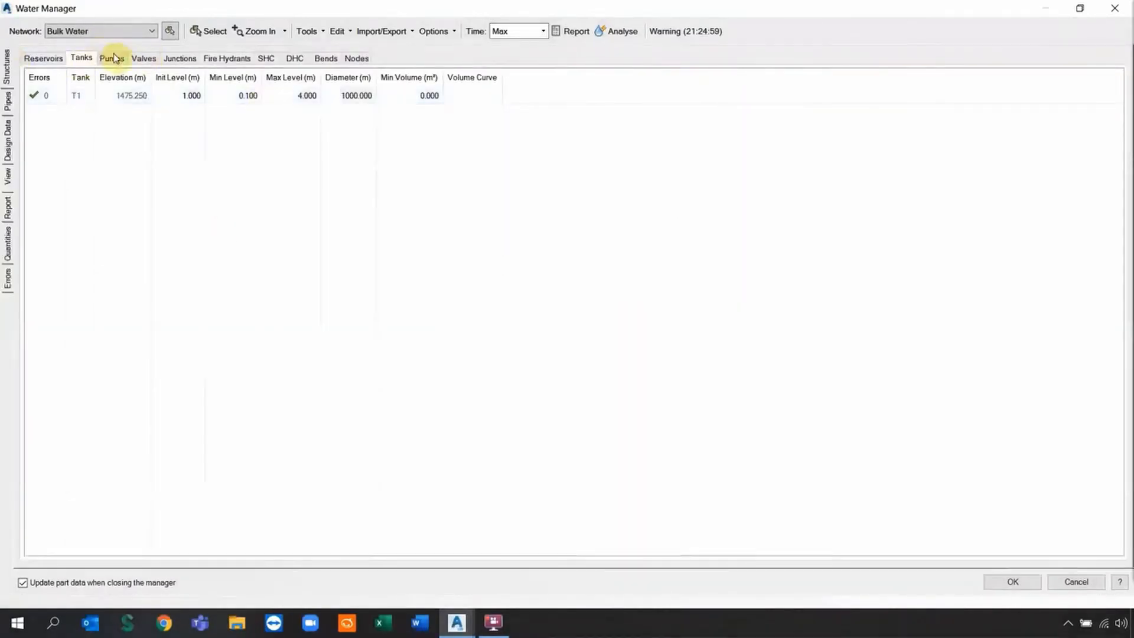
pyautogui.click(189, 59)
# Change the PUMP bend's demand from 0.000 to -60 l/s in the Bends table.
pyautogui.click(325, 63)
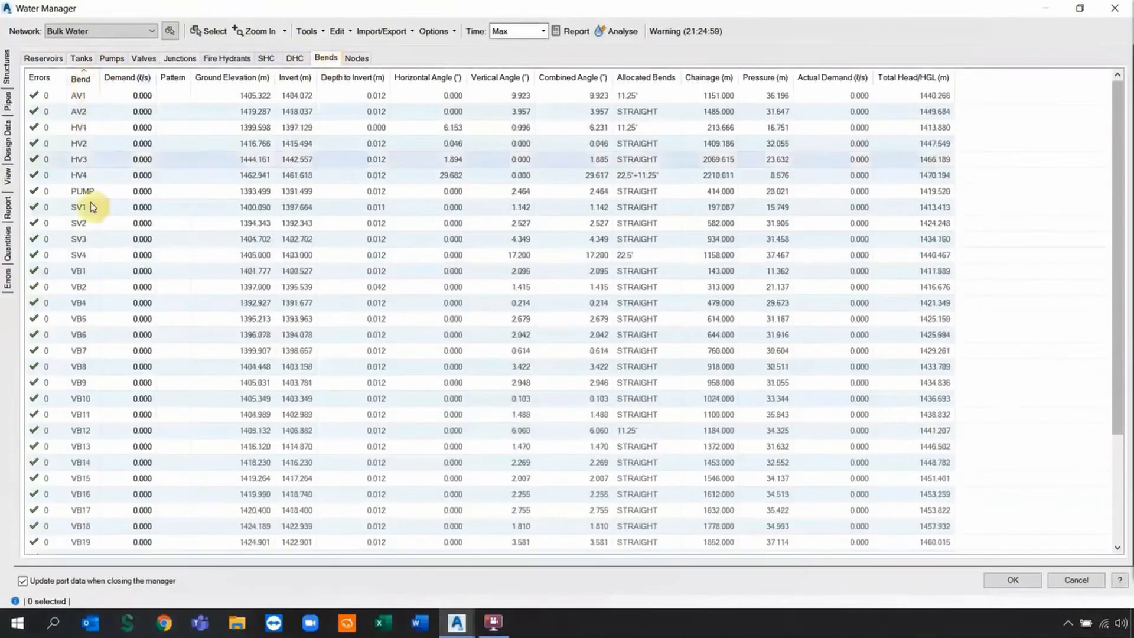
pyautogui.click(143, 193)
pyautogui.click(142, 192)
pyautogui.press('BackSpace')
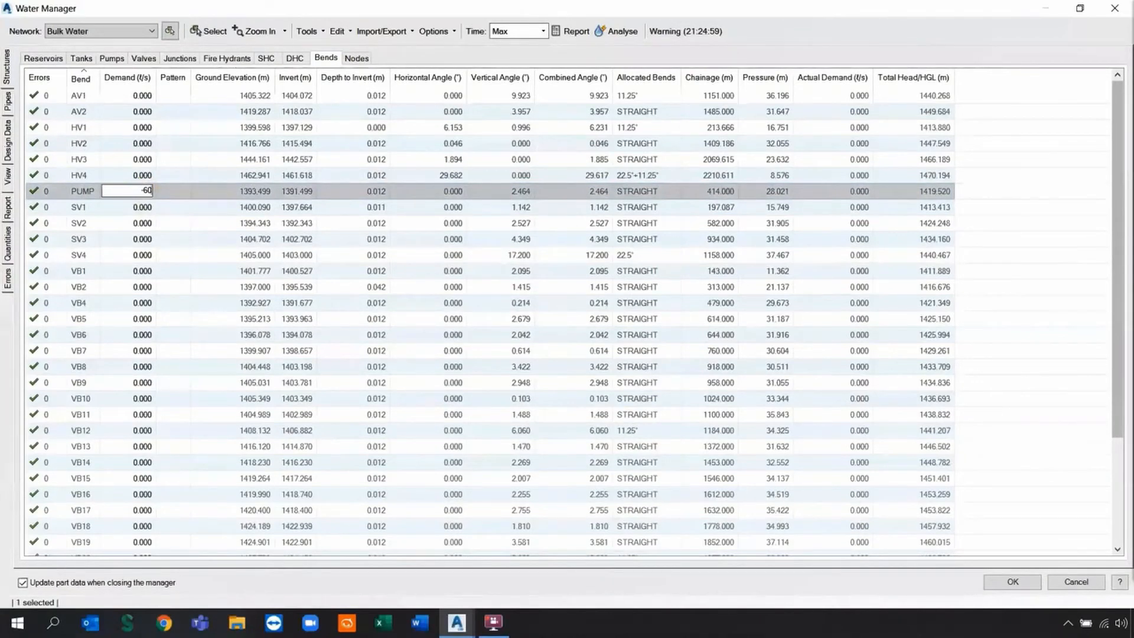
pyautogui.click(143, 204)
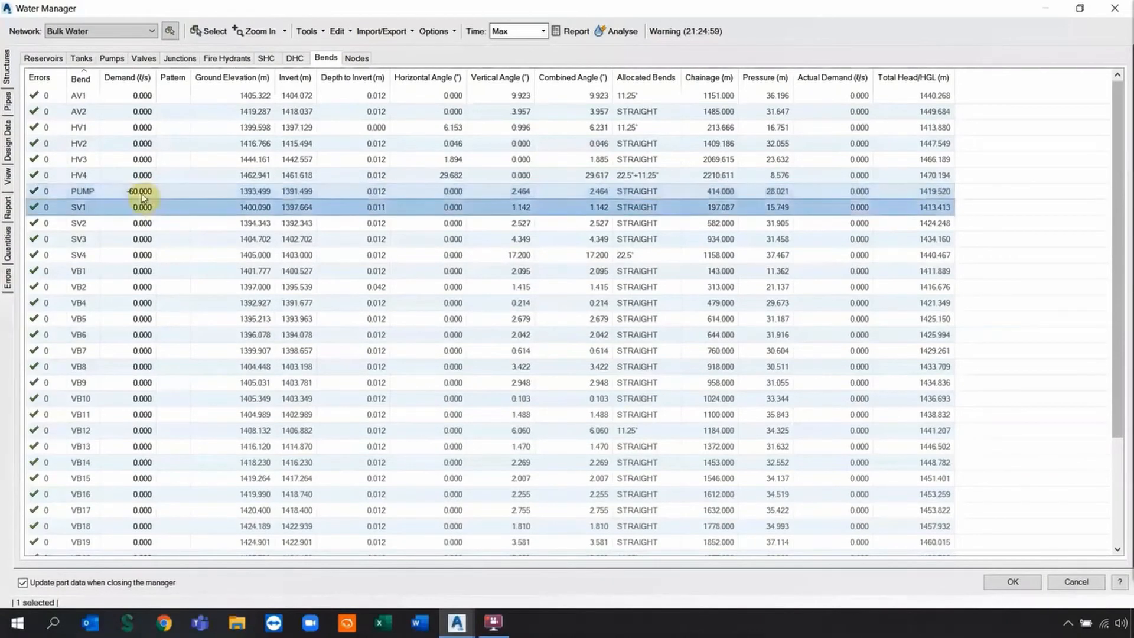
pyautogui.click(164, 189)
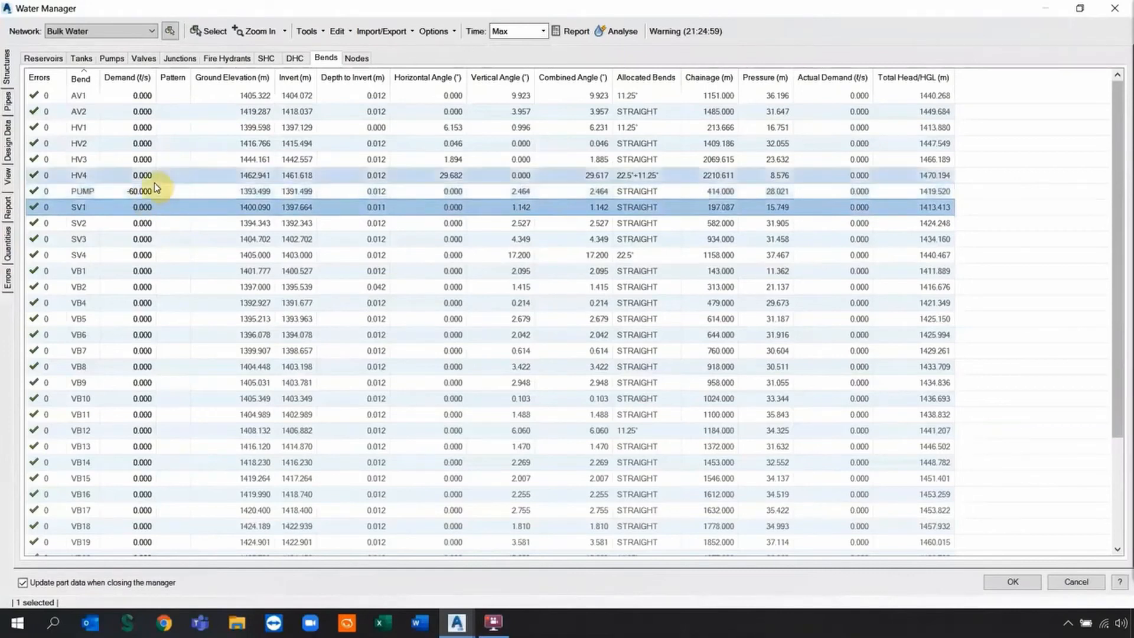
pyautogui.click(205, 190)
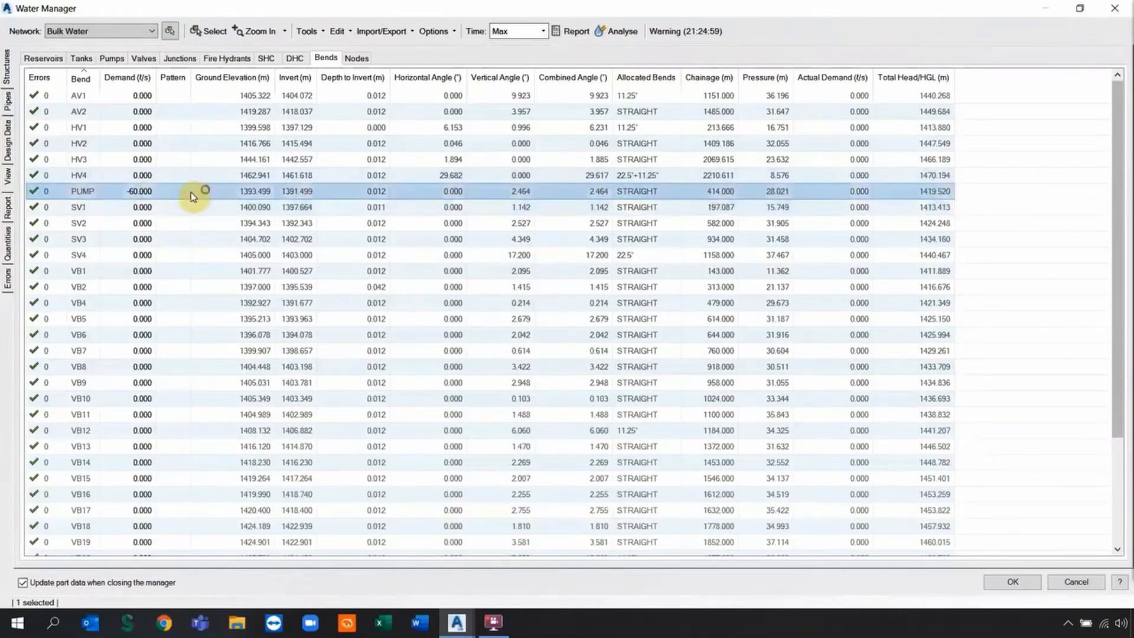
# Set pipe P5 (VB2 into PUMP) to Closed and widen the Status column.
pyautogui.click(8, 98)
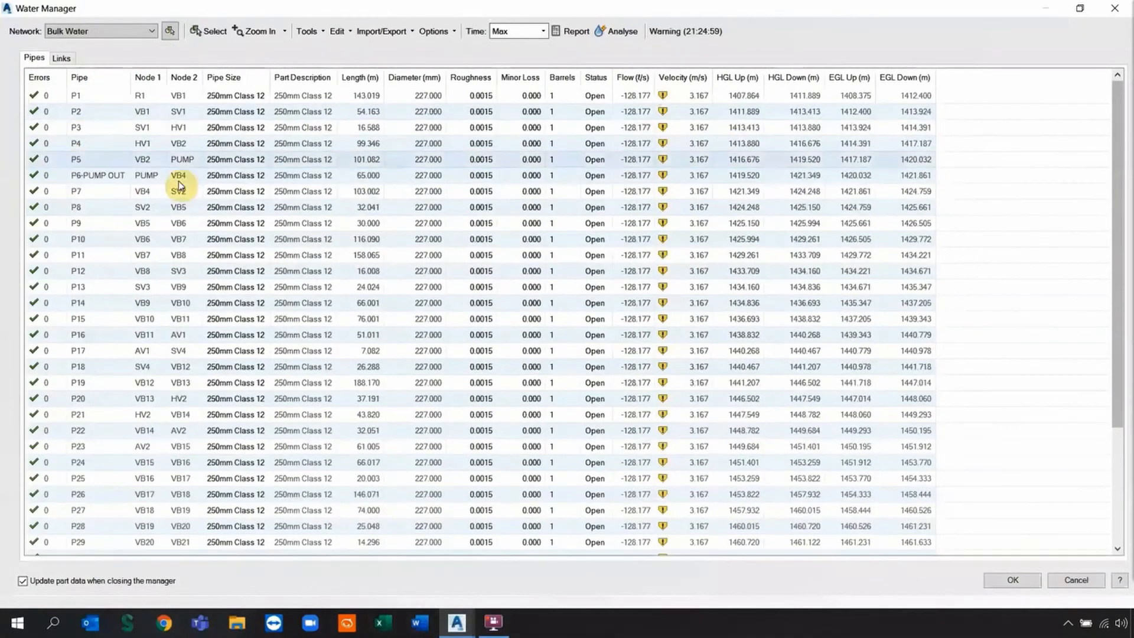
pyautogui.click(211, 178)
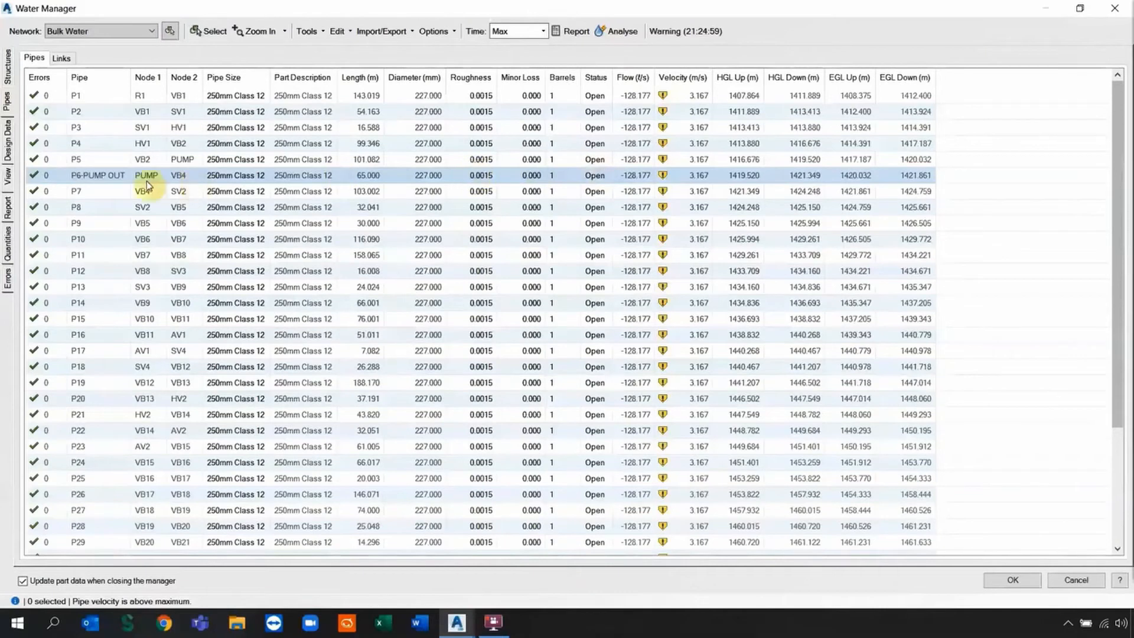
pyautogui.click(593, 160)
pyautogui.click(599, 165)
pyautogui.click(596, 182)
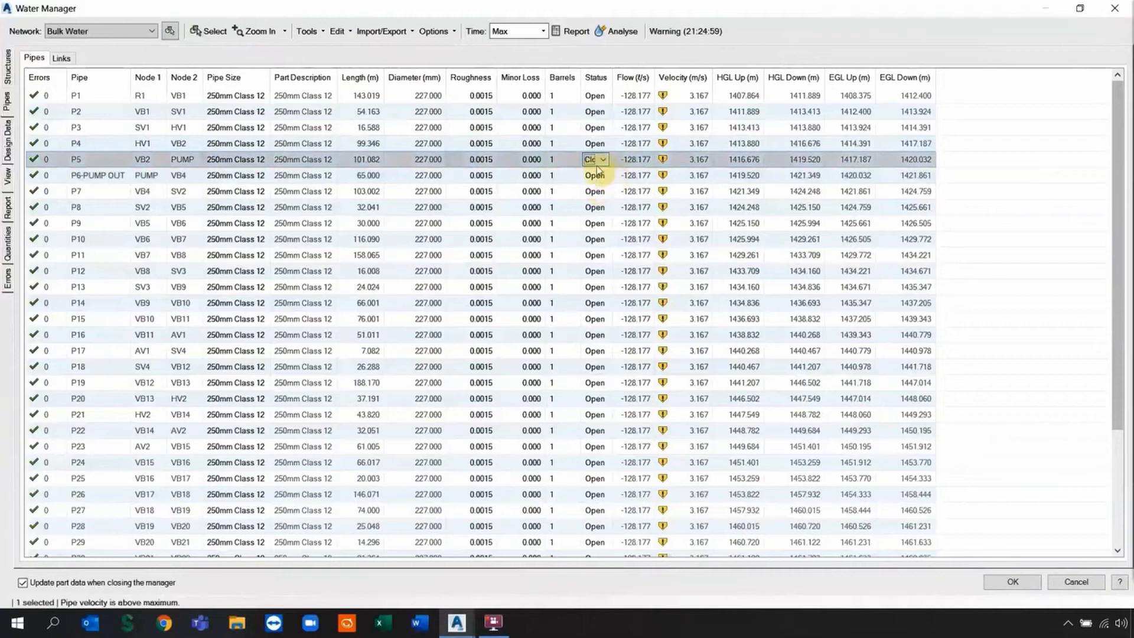
pyautogui.moveTo(611, 71); pyautogui.dragTo(630, 70)
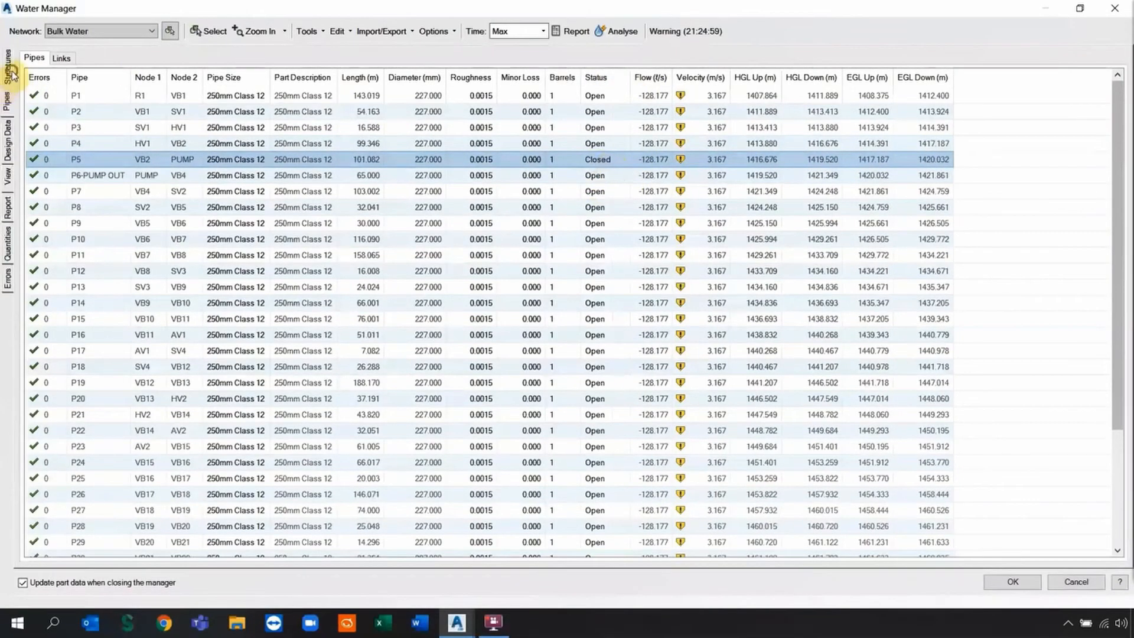
# In the pattern editor, set Inflow_Pump period 1 and 2 multipliers to 0.5 and 1.
pyautogui.click(12, 72)
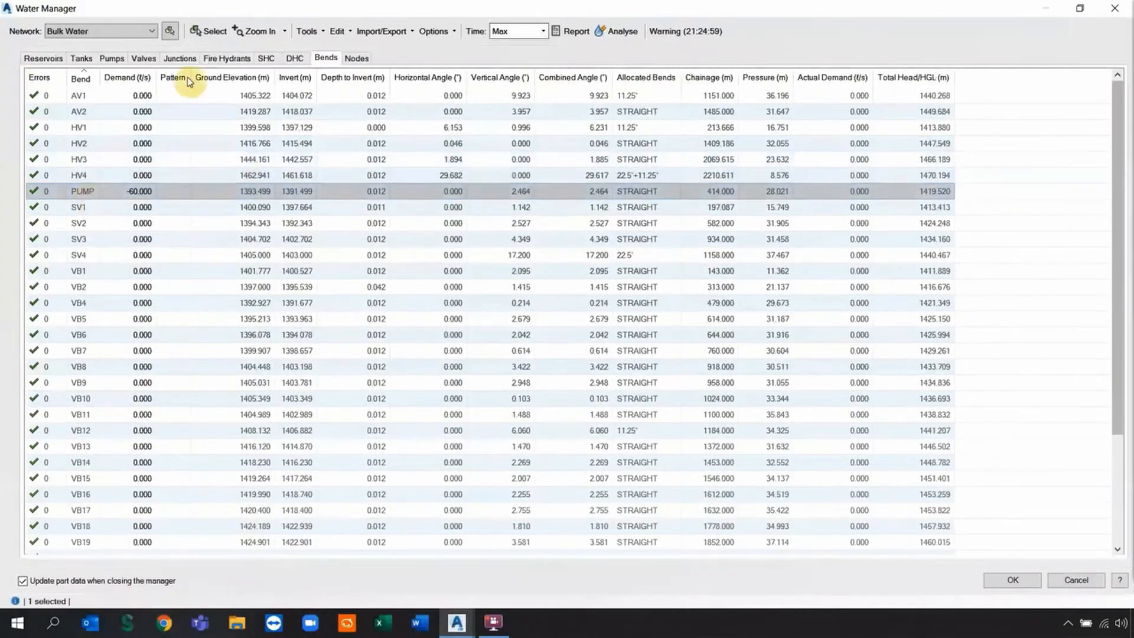
pyautogui.click(337, 30)
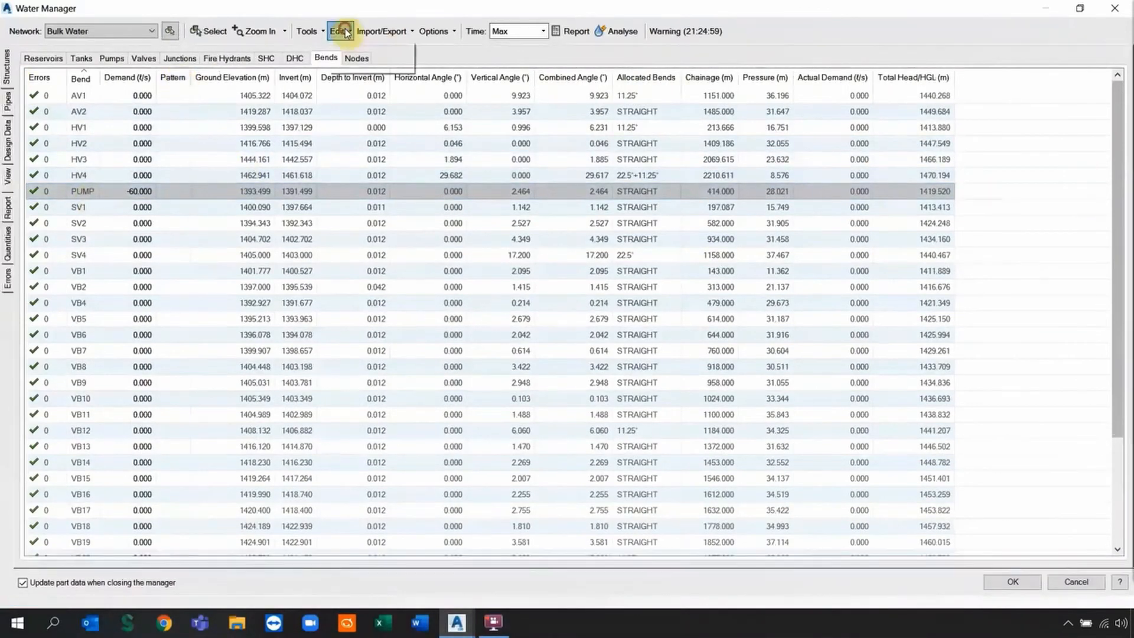
pyautogui.click(353, 65)
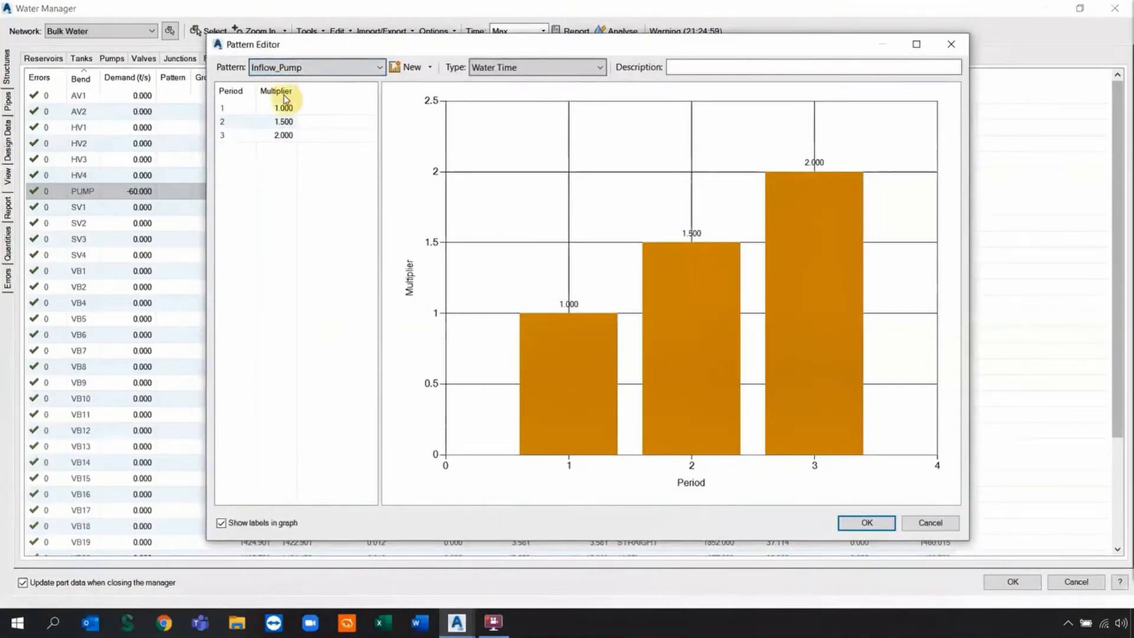
pyautogui.moveTo(274, 112); pyautogui.dragTo(281, 121)
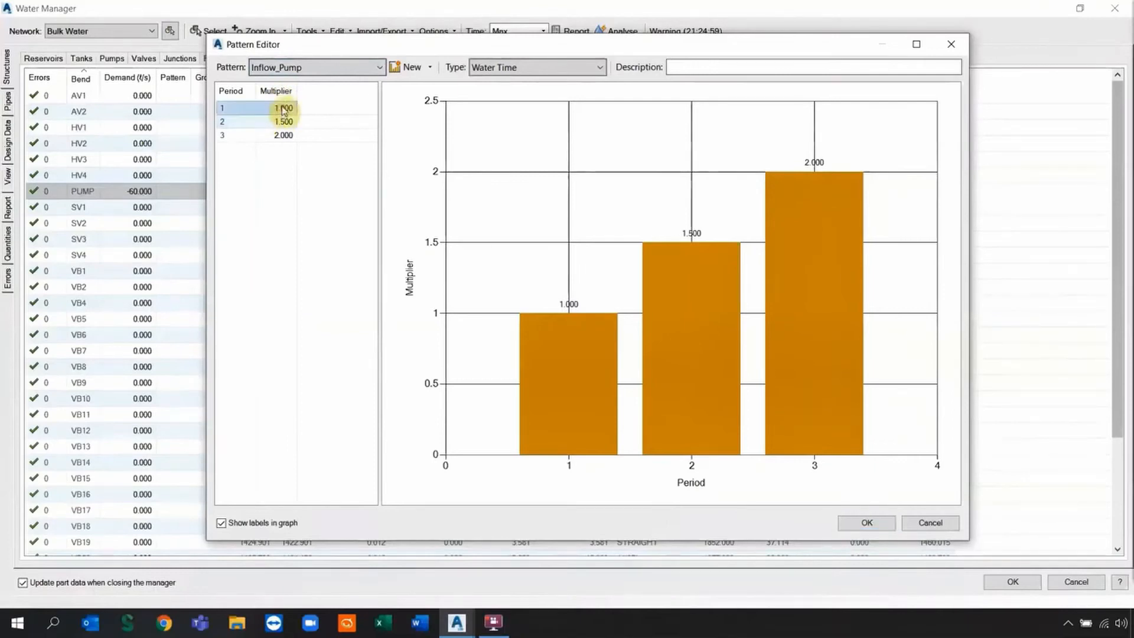
pyautogui.click(282, 109)
pyautogui.write('0.5')
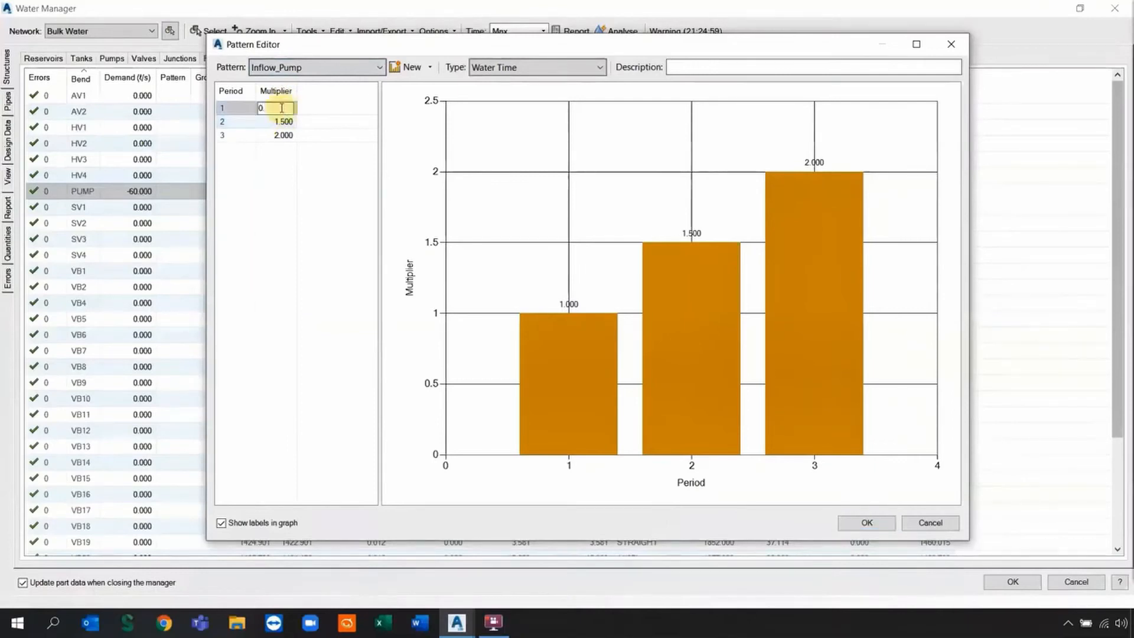
pyautogui.click(284, 122)
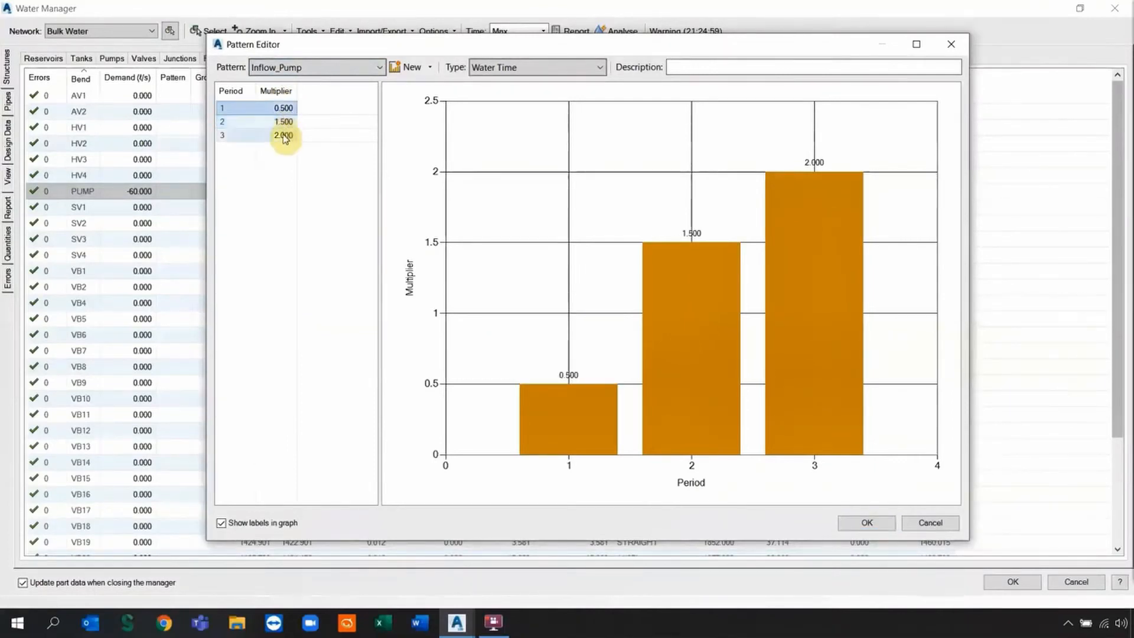
pyautogui.click(283, 122)
pyautogui.write('1')
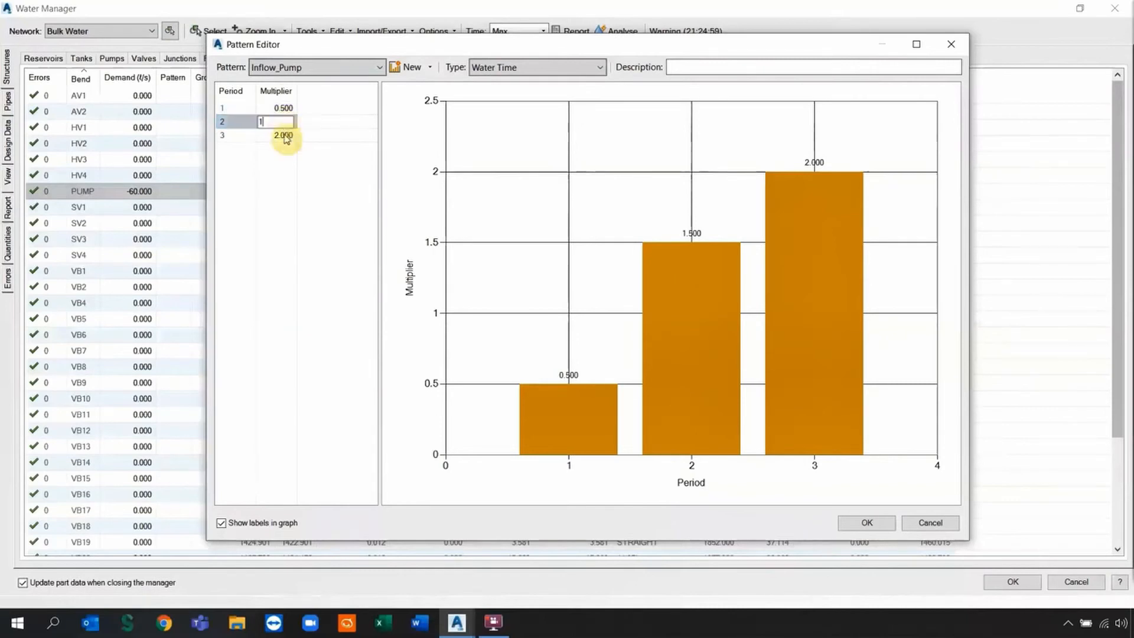
pyautogui.click(285, 135)
# Keep period 3 at 2.0, accept the pattern and assign Inflow_Pump to PUMP.
pyautogui.click(285, 136)
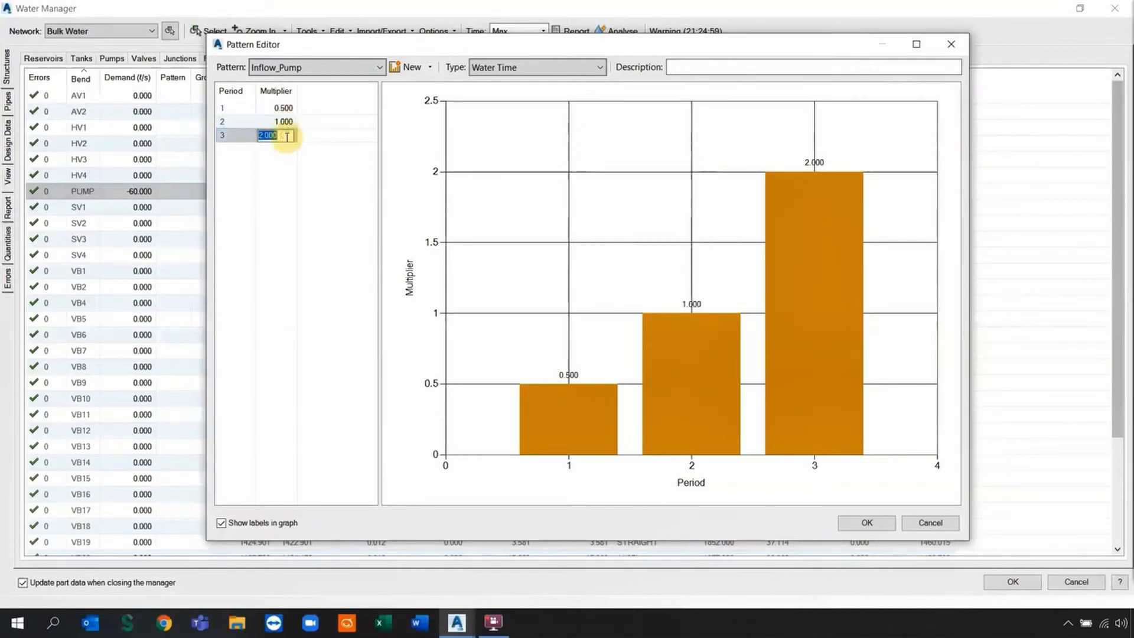
pyautogui.click(284, 176)
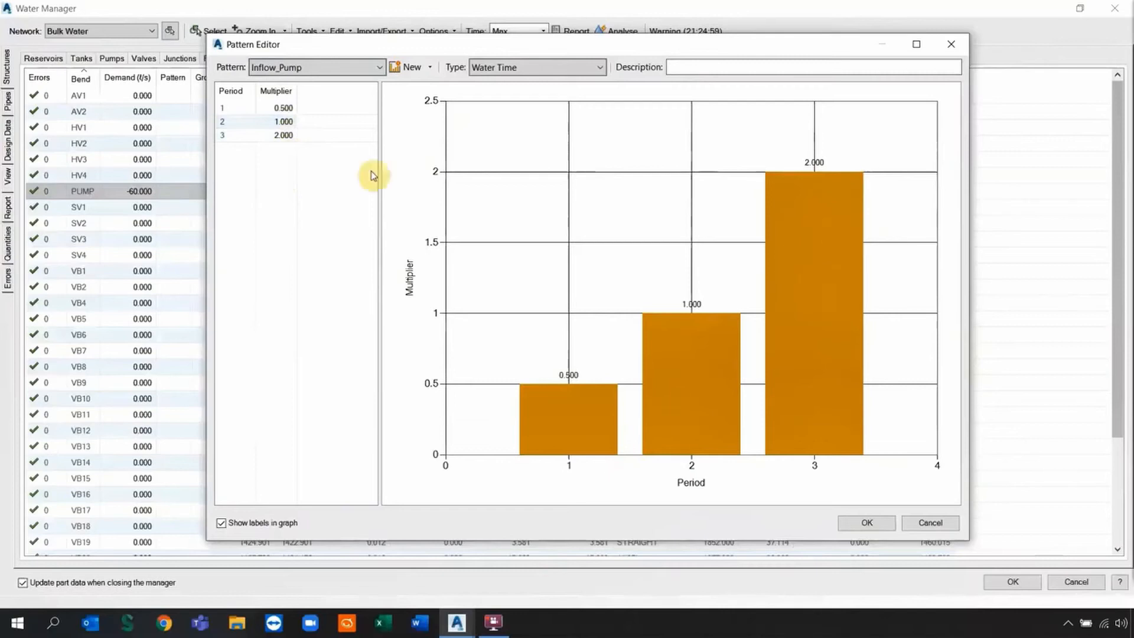
pyautogui.click(284, 109)
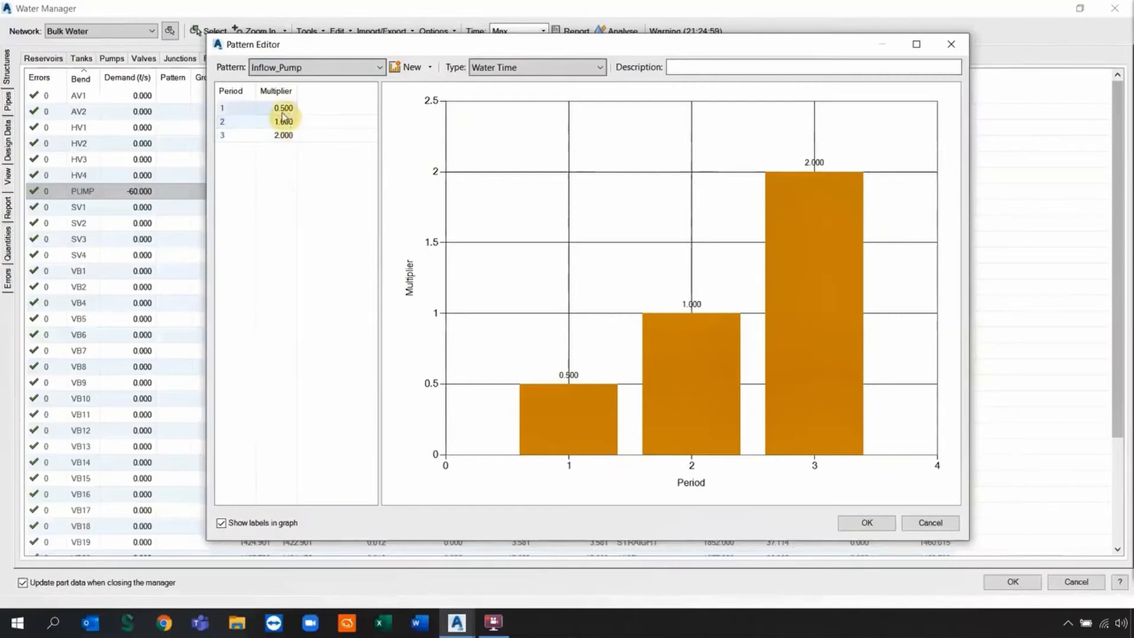
pyautogui.click(284, 121)
pyautogui.click(284, 135)
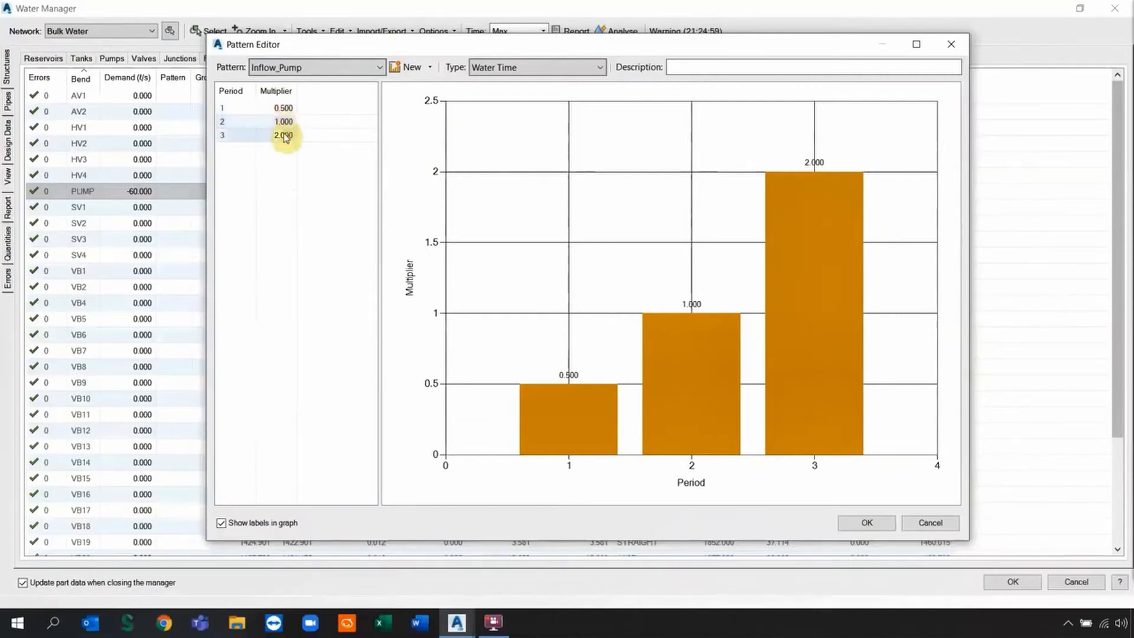
pyautogui.click(862, 523)
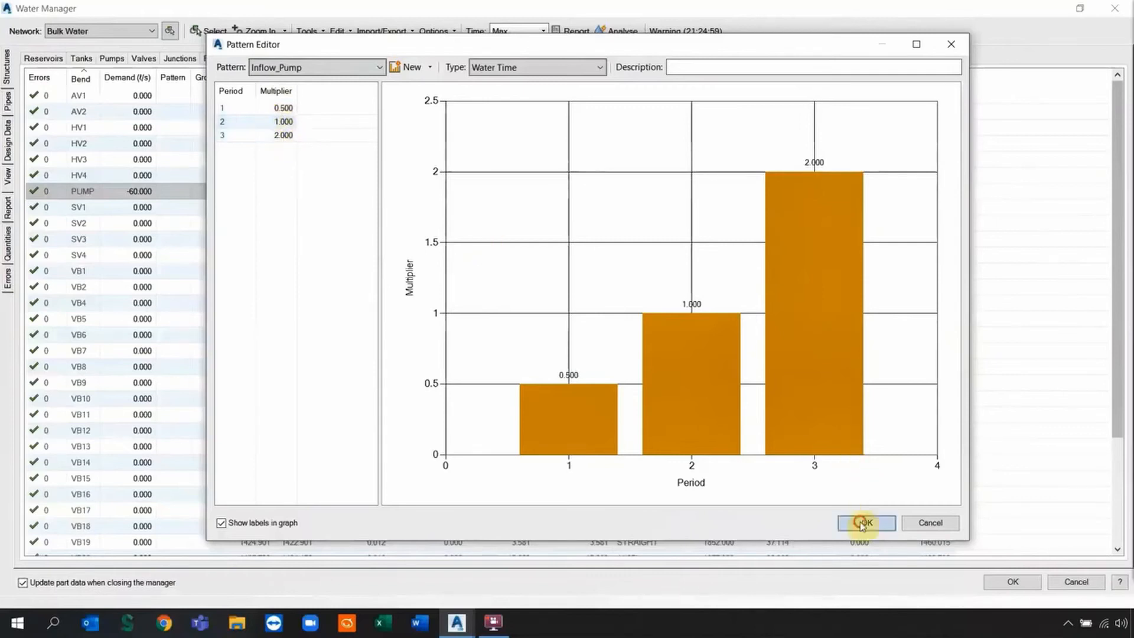
pyautogui.click(170, 191)
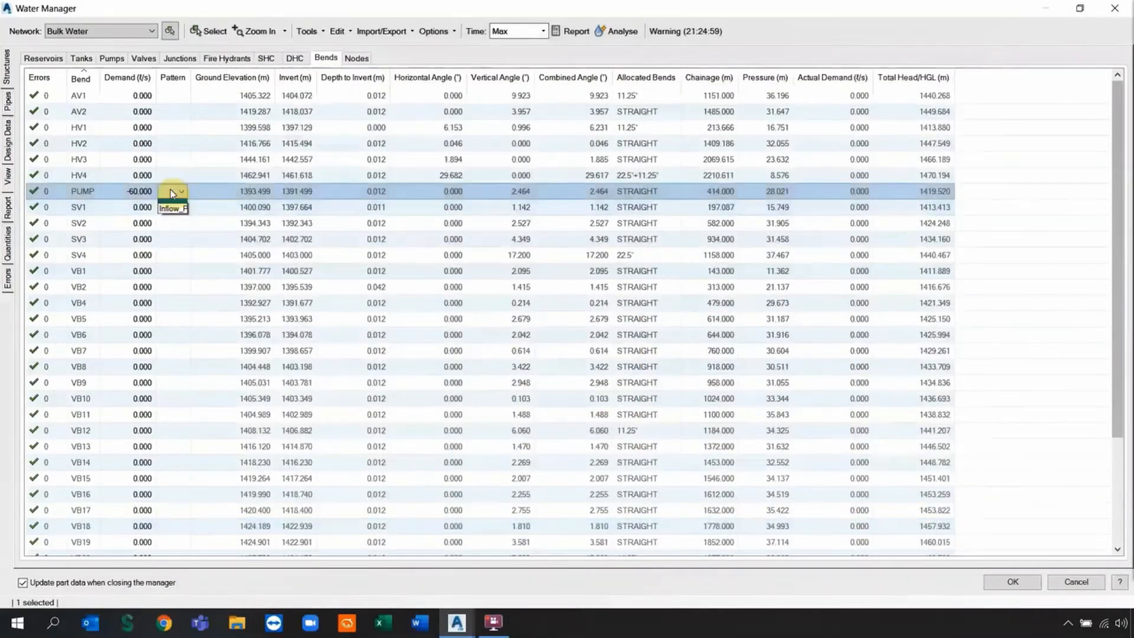
pyautogui.moveTo(192, 76); pyautogui.dragTo(233, 77)
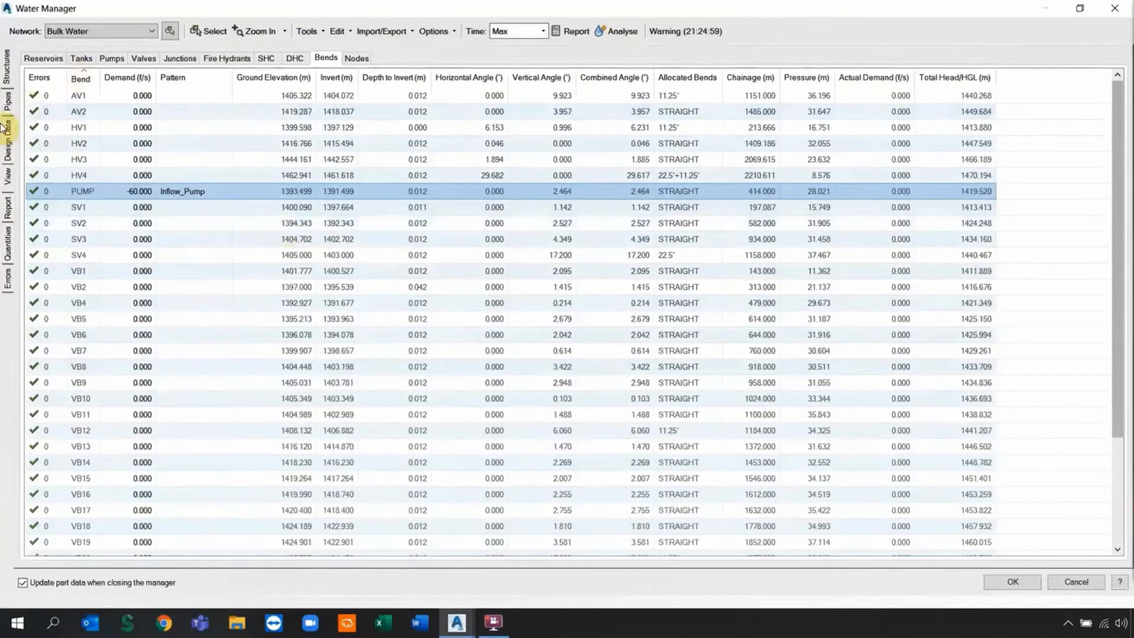
# Lower the end analysis hour, re-run the analysis and display the EPANET report.
pyautogui.click(8, 143)
pyautogui.click(186, 431)
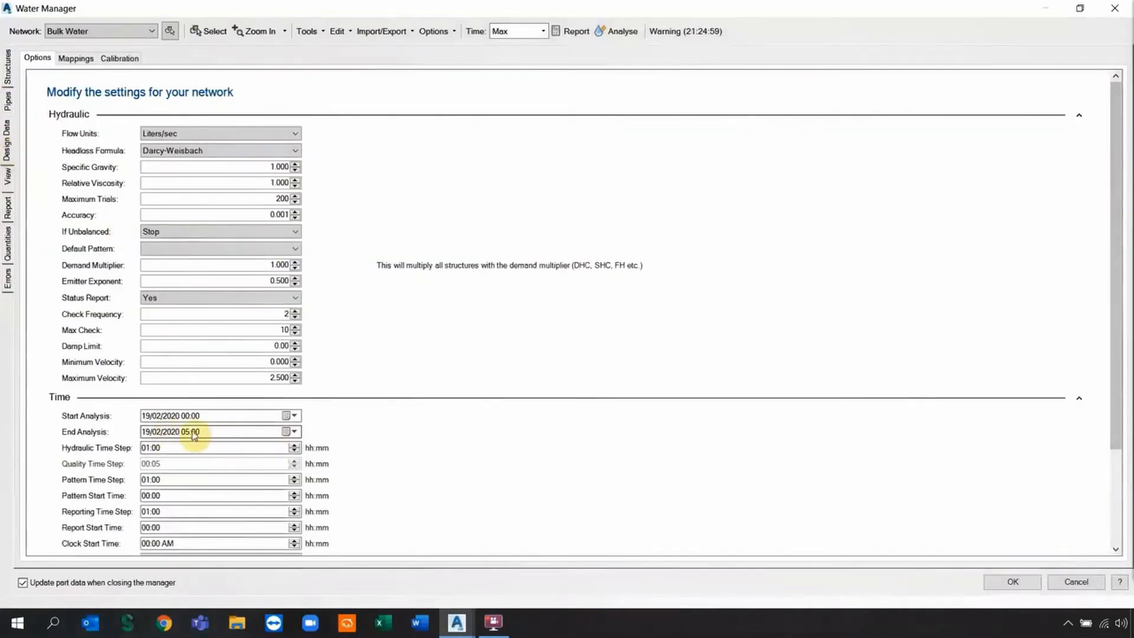
pyautogui.press('Down')
pyautogui.press('Down')
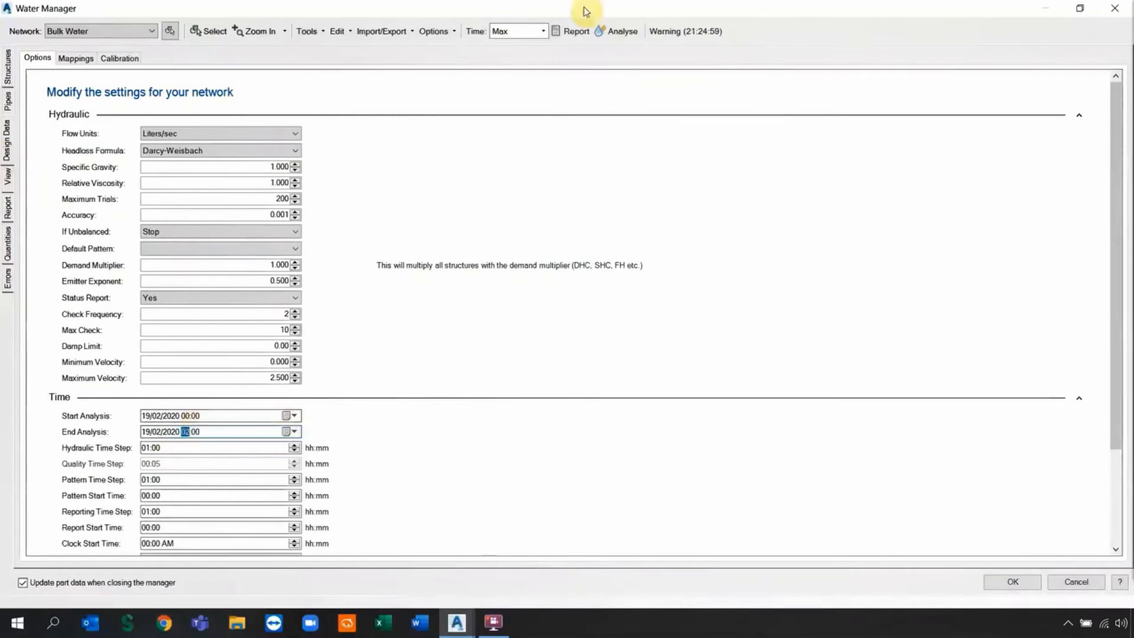
pyautogui.click(618, 31)
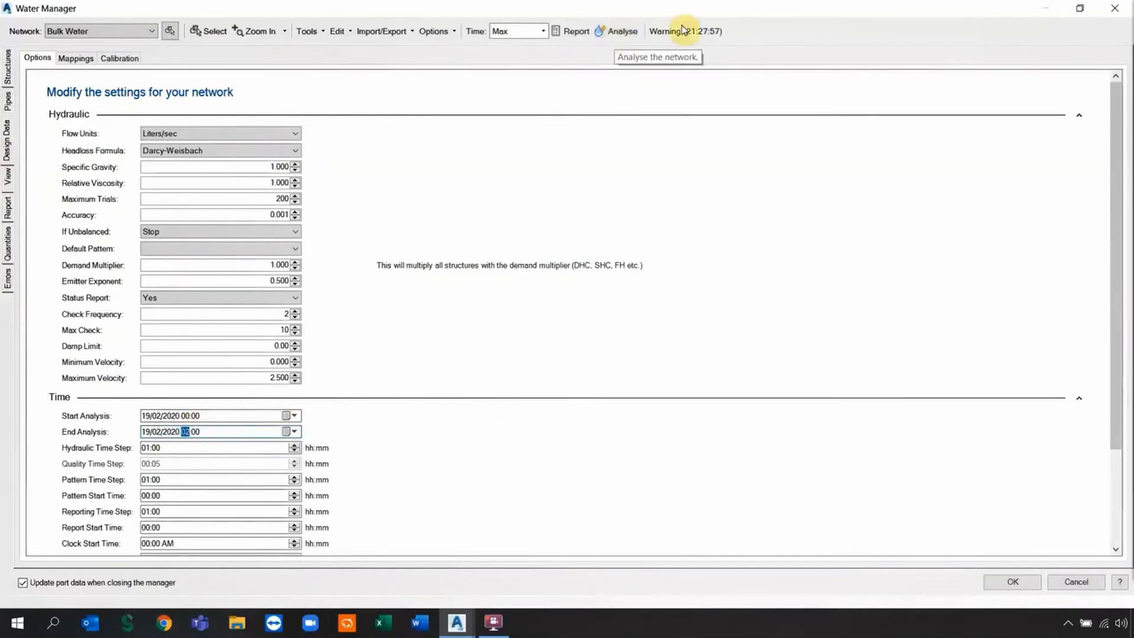
pyautogui.click(577, 36)
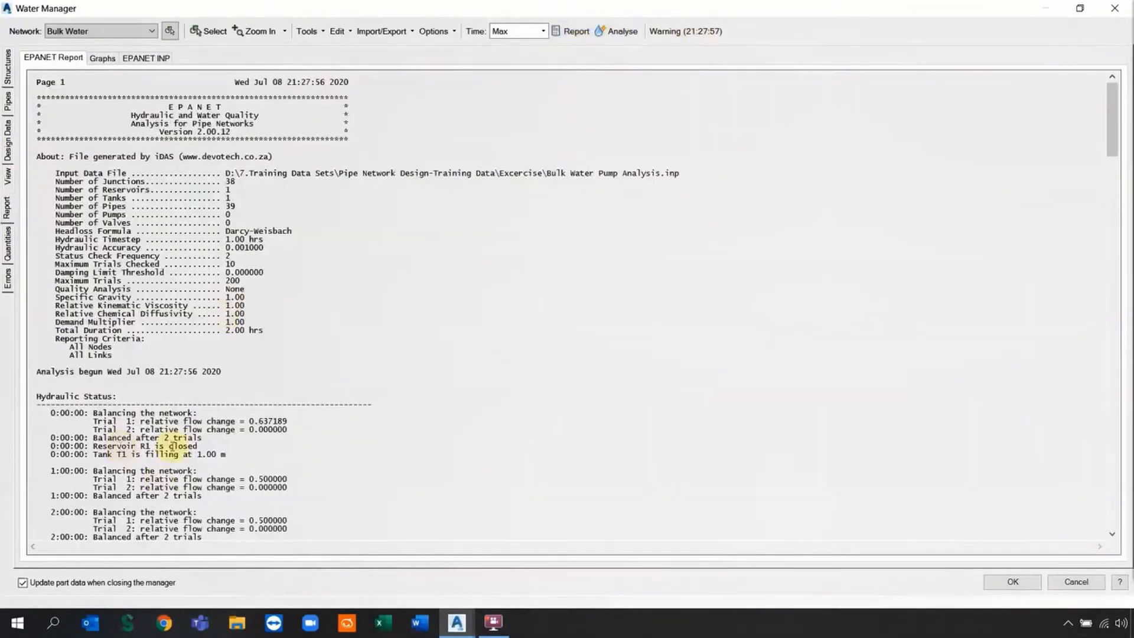
pyautogui.scroll(-18, 177, 446)
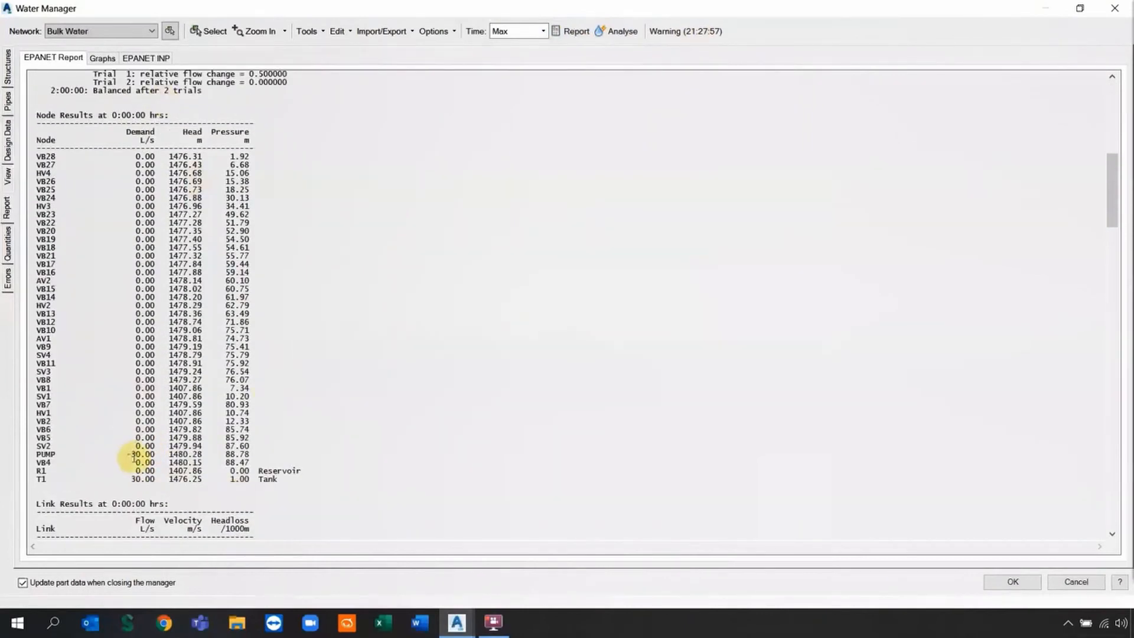
pyautogui.scroll(-20, 261, 453)
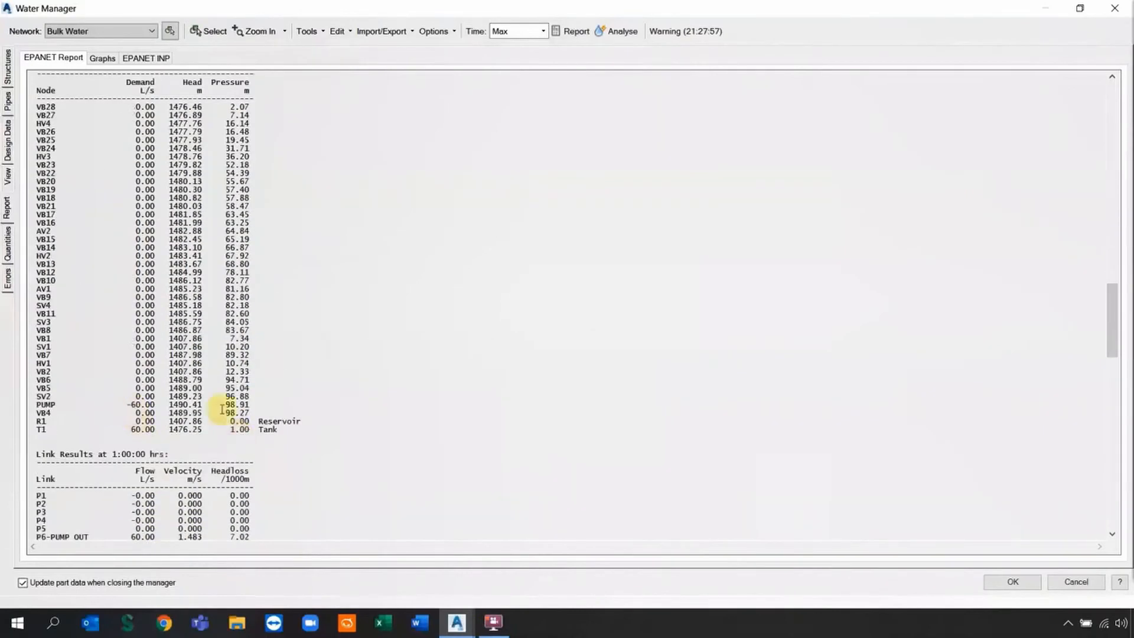
pyautogui.scroll(-20, 257, 402)
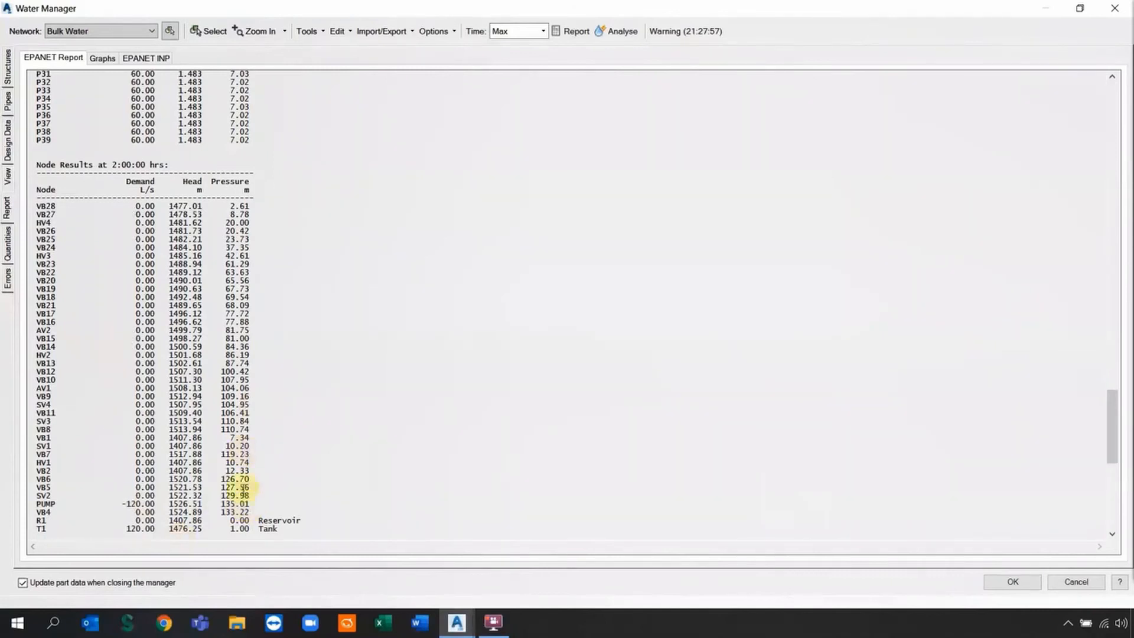
# Plot PUMP's pressure over time instead of demands on the Graphs tab.
pyautogui.click(104, 59)
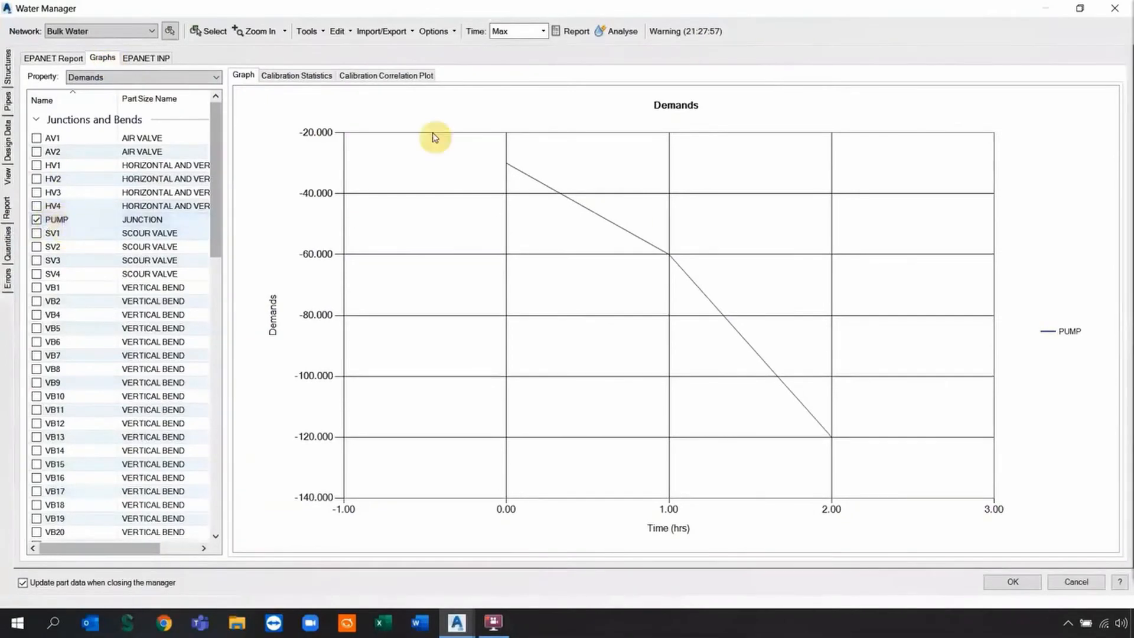
pyautogui.click(156, 77)
pyautogui.click(123, 113)
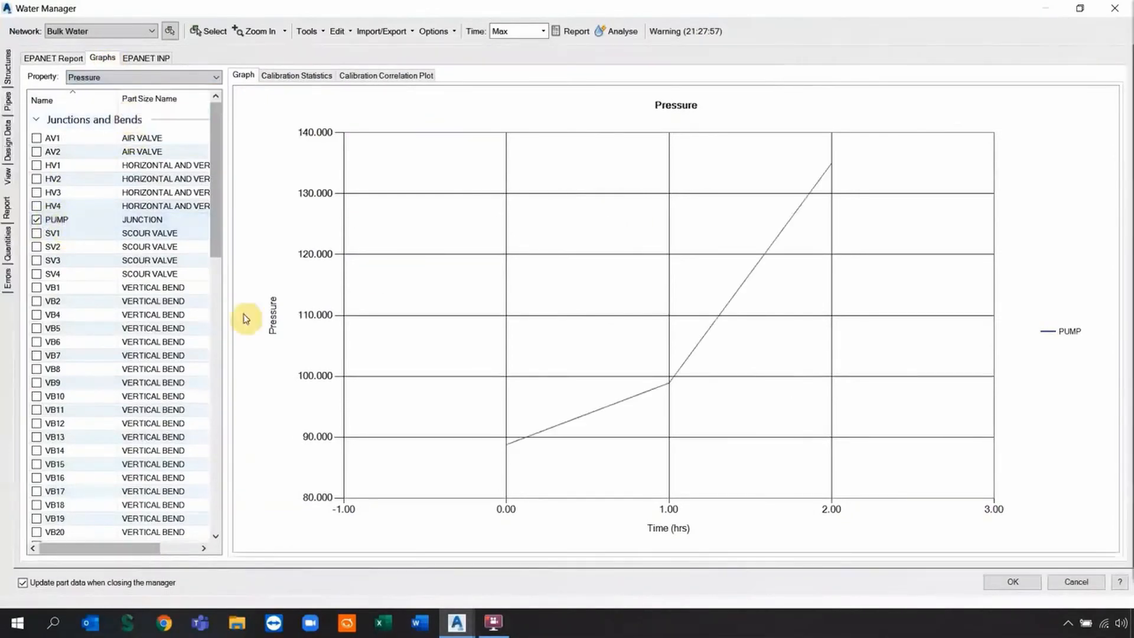
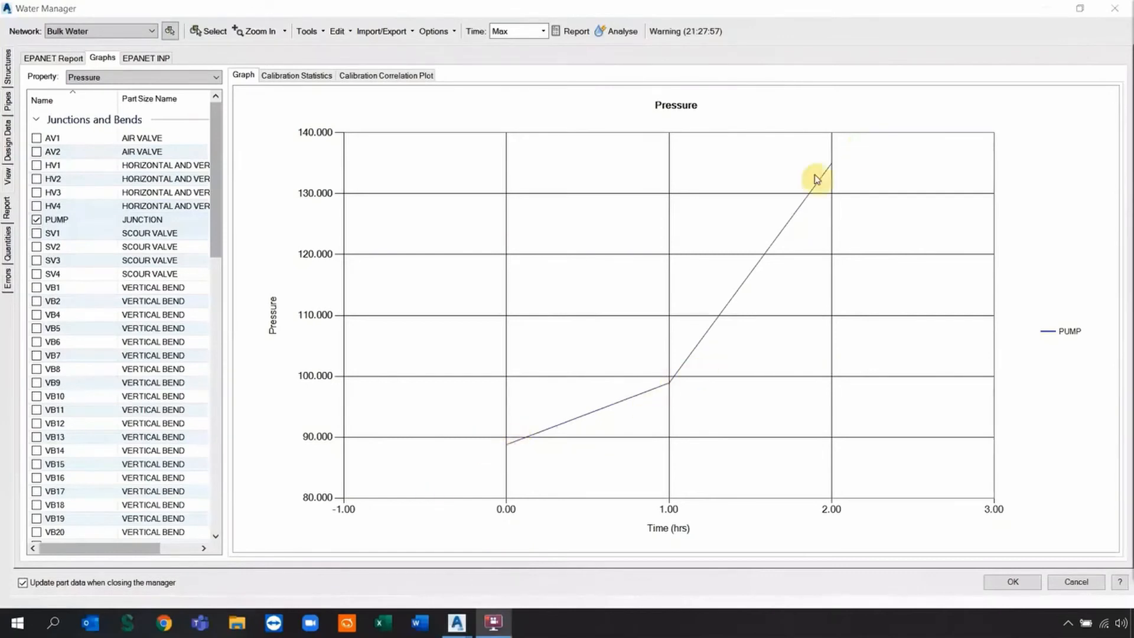
# Check the P6-PUMP OUT velocity warning and sort the structure results by pressure.
pyautogui.click(7, 104)
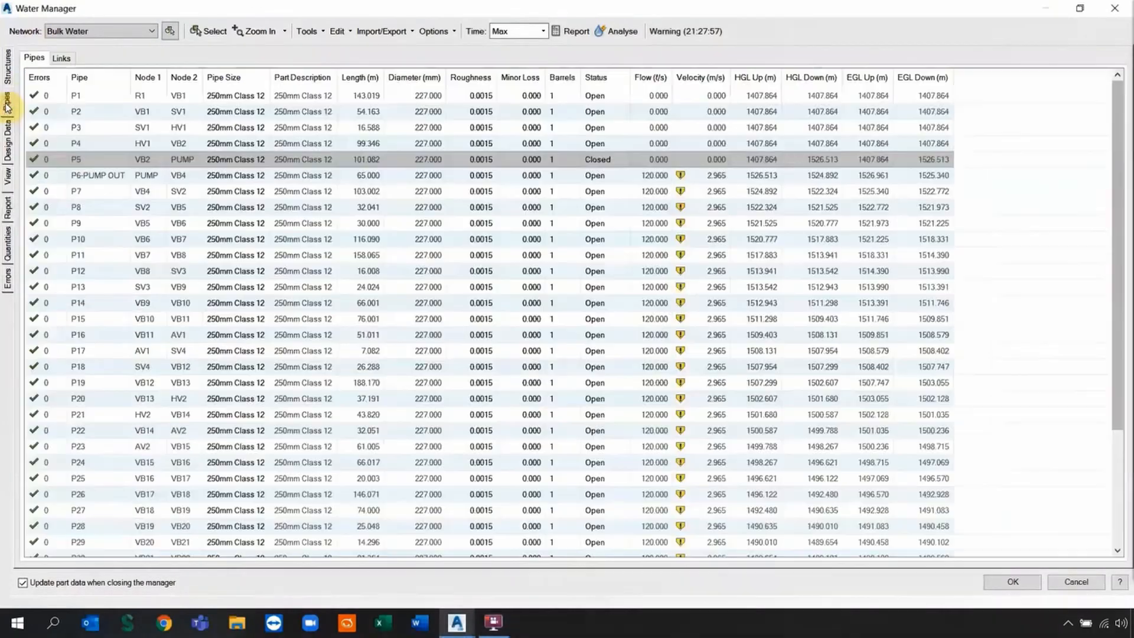
pyautogui.click(61, 176)
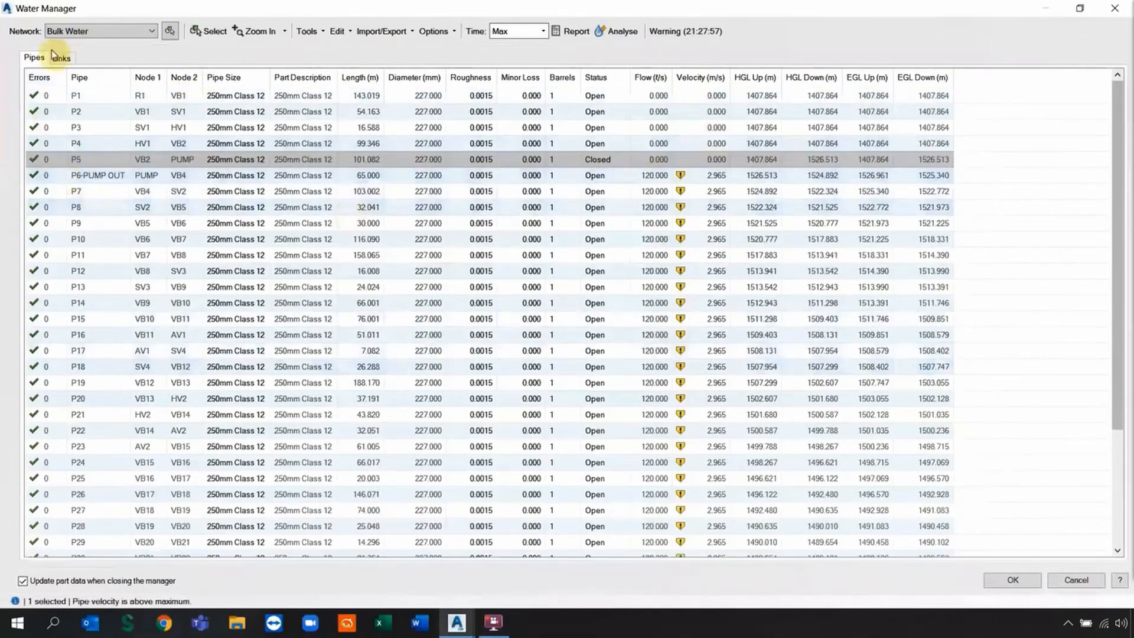
pyautogui.click(7, 71)
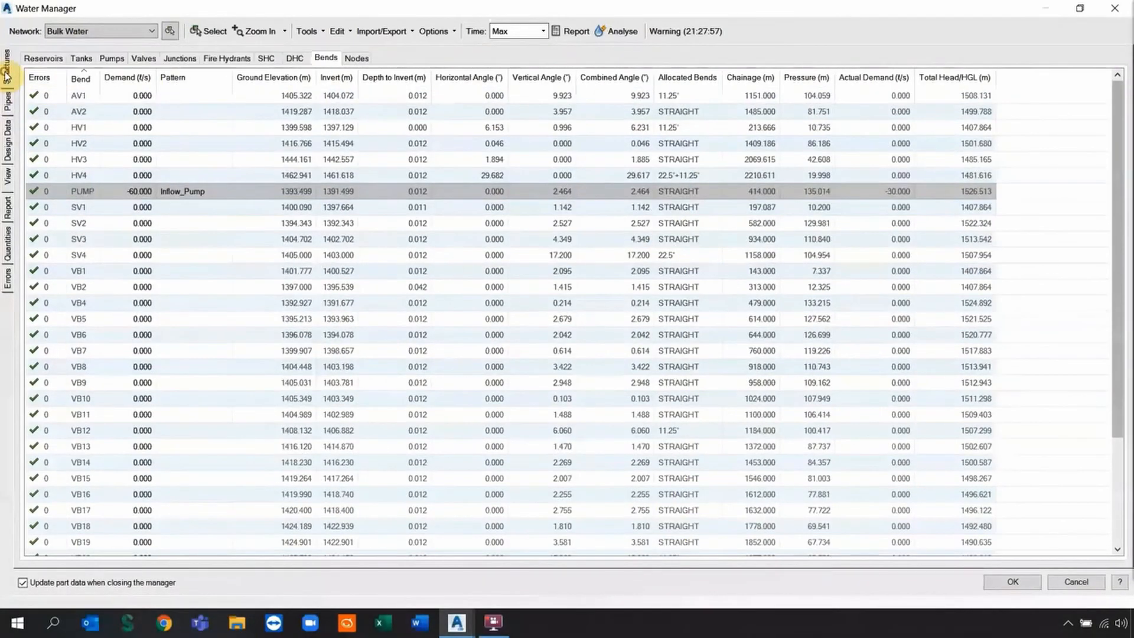
pyautogui.click(813, 80)
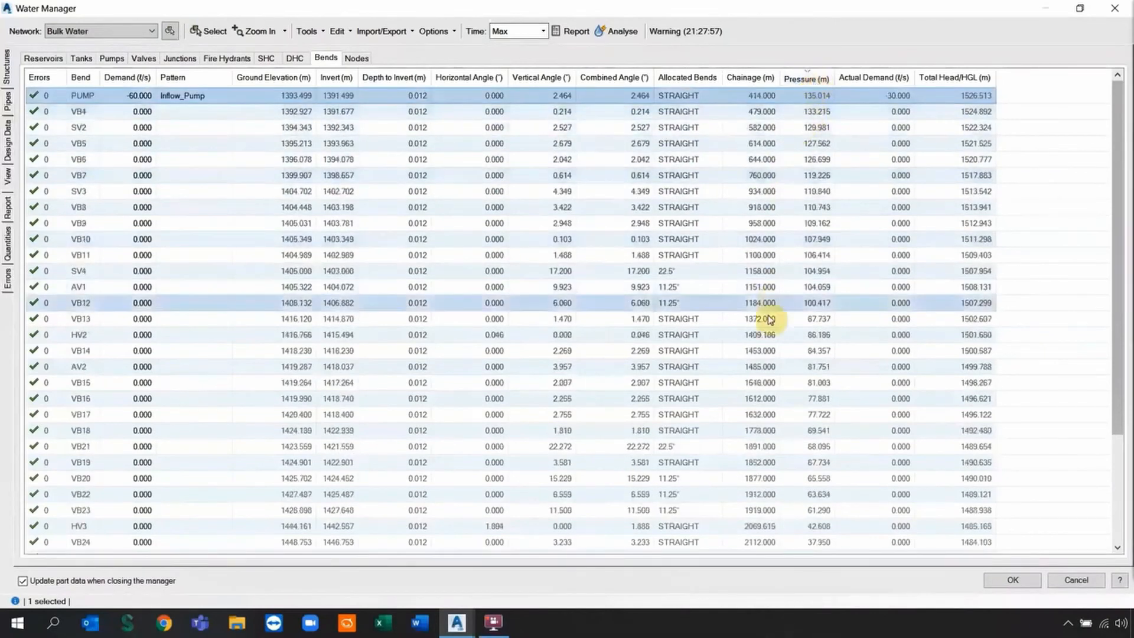
pyautogui.scroll(-3, 223, 263)
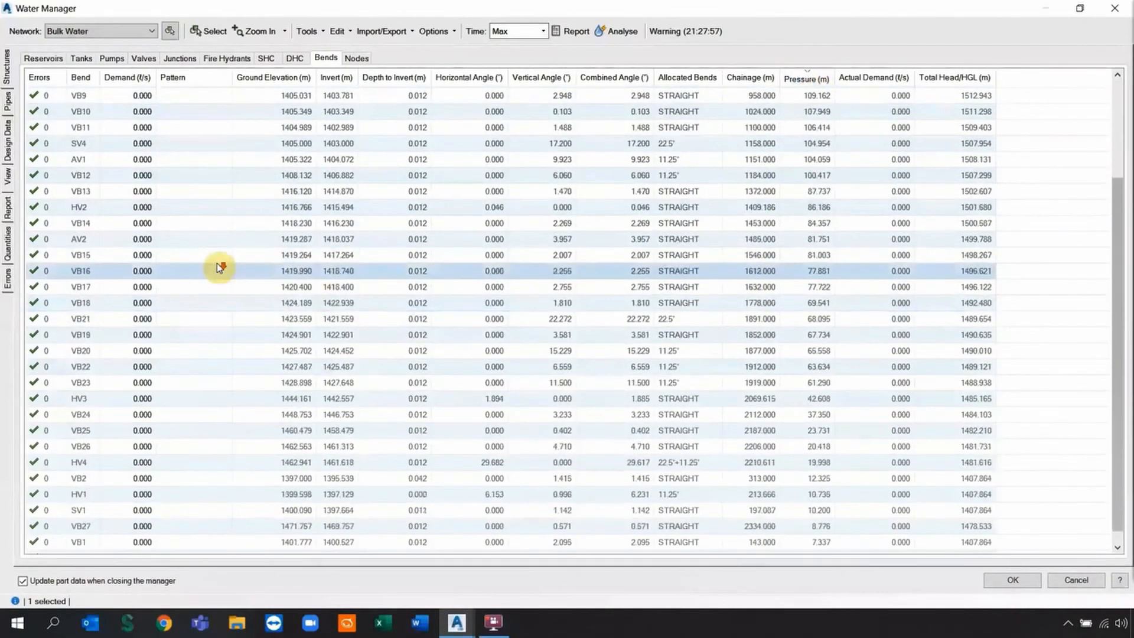
pyautogui.scroll(-1, 220, 267)
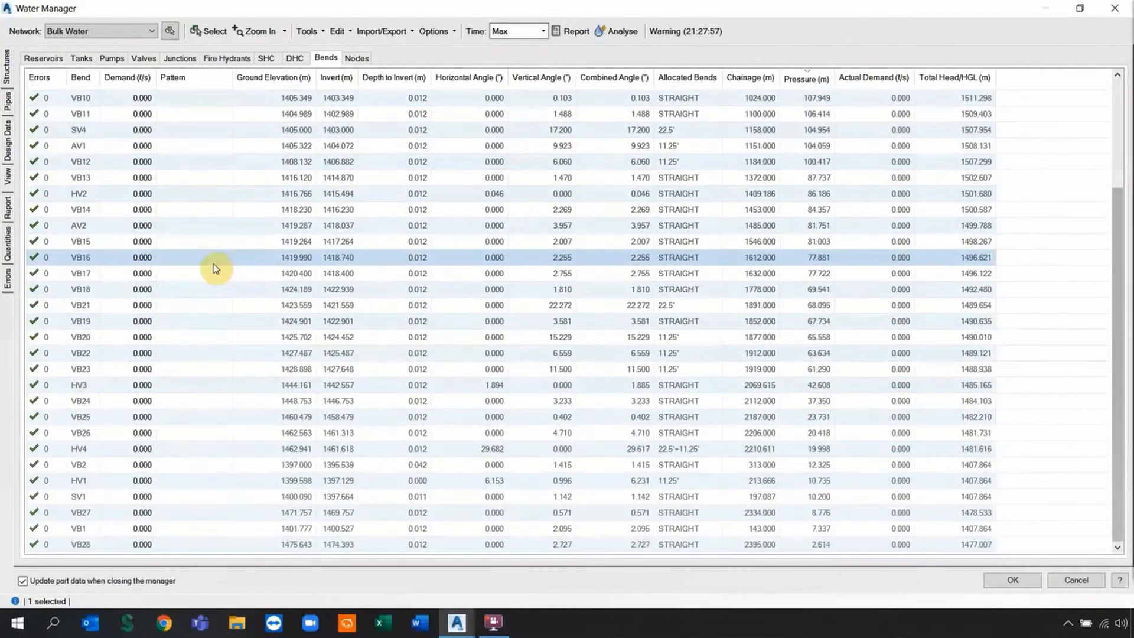
pyautogui.scroll(3, 218, 263)
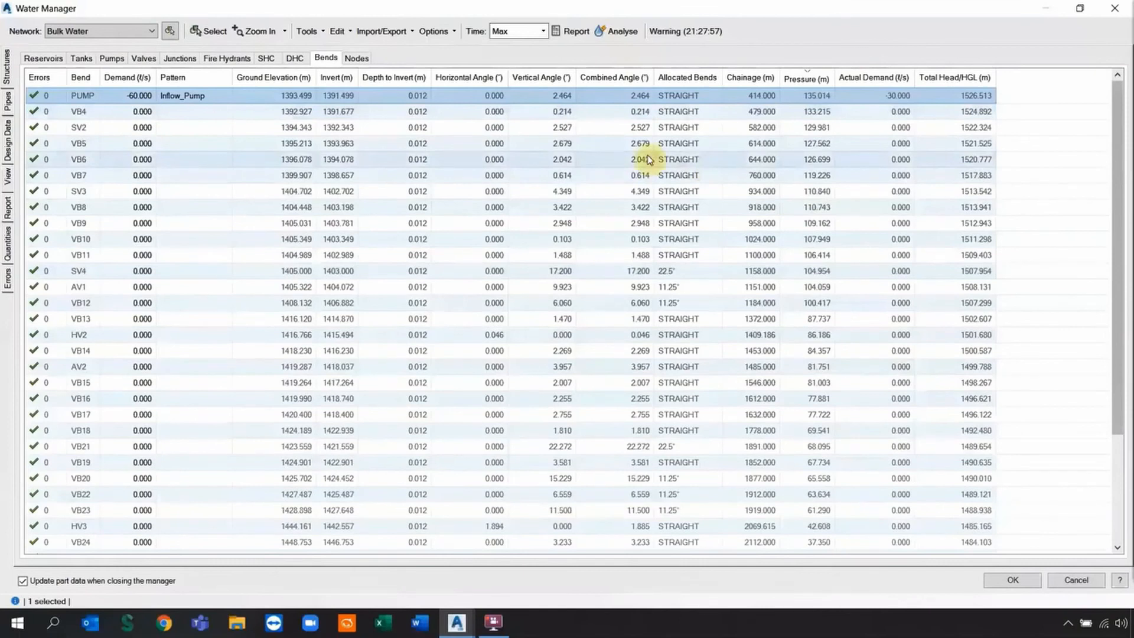
# Set the PUMP junction's demand to 0 and remove its Inflow_Pump pattern.
pyautogui.click(149, 96)
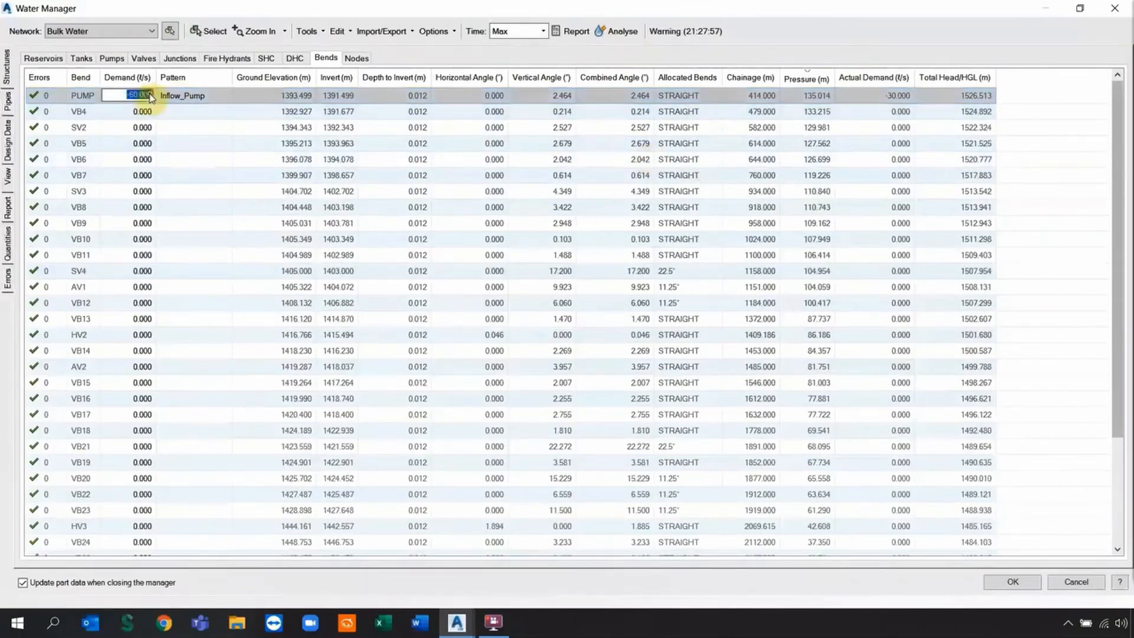
pyautogui.write('0')
pyautogui.click(179, 98)
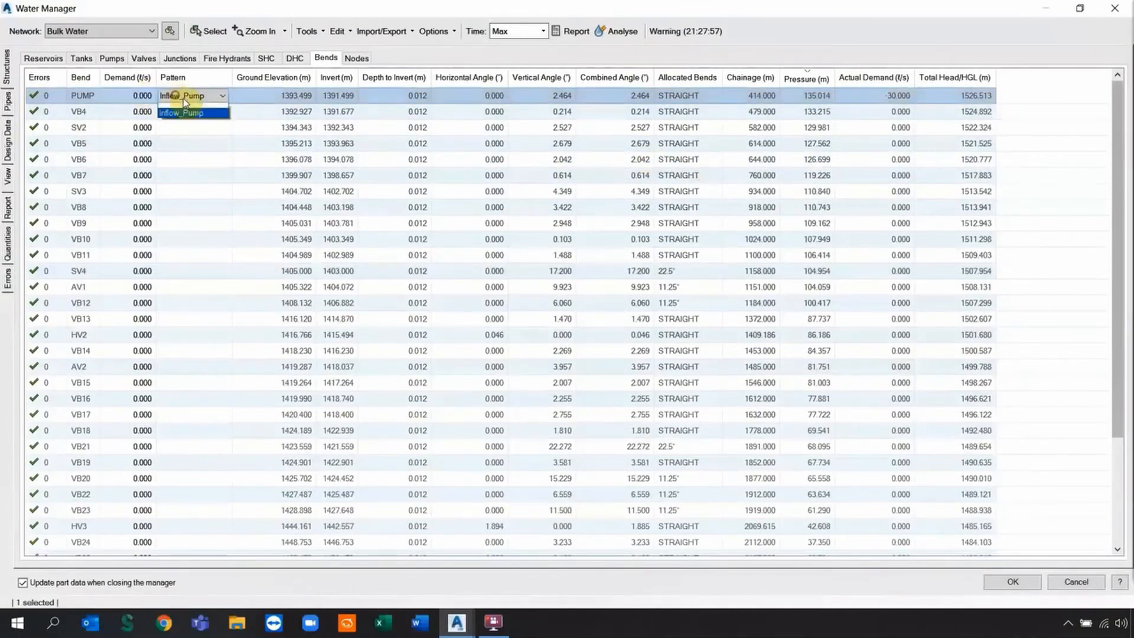
pyautogui.click(197, 109)
pyautogui.click(375, 63)
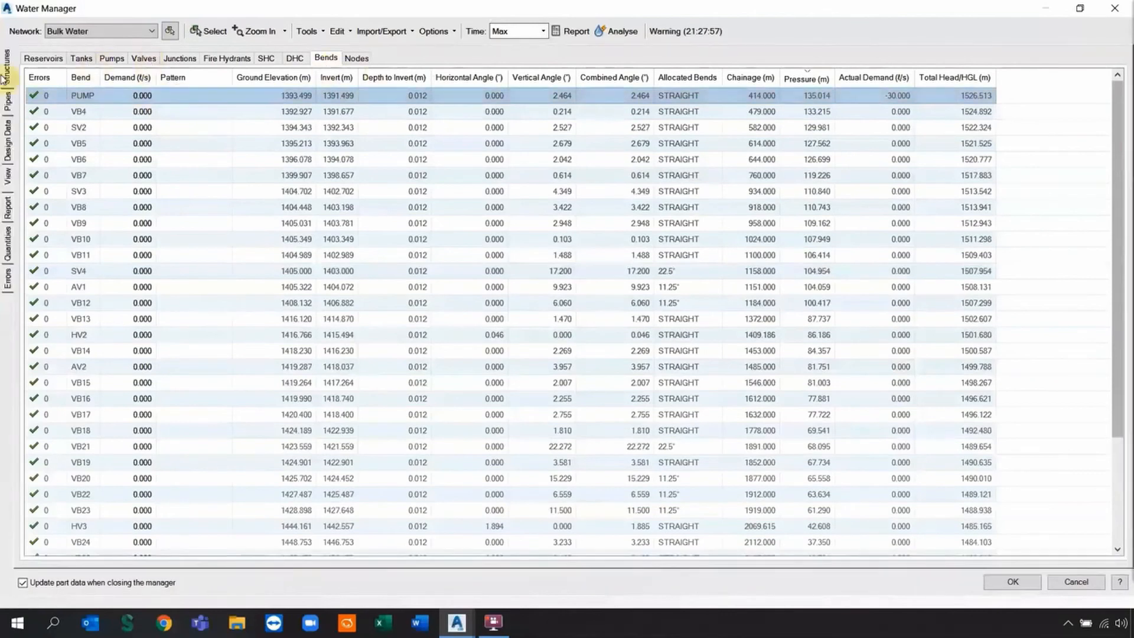
# Set pipe P5's status back to Open and close Water Manager.
pyautogui.click(7, 111)
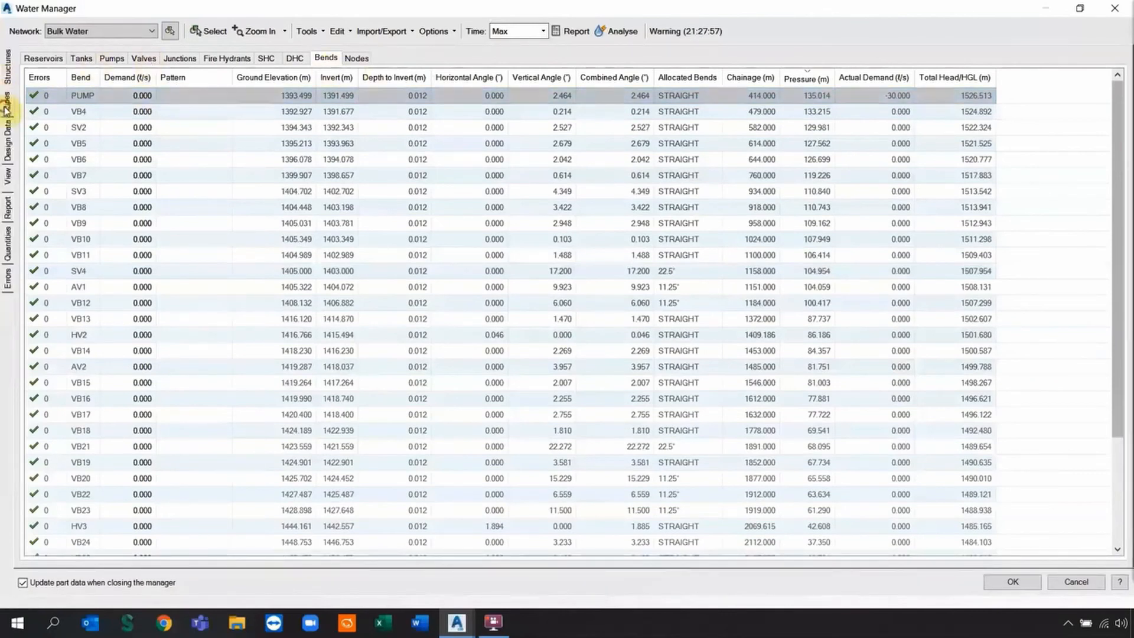
pyautogui.click(572, 163)
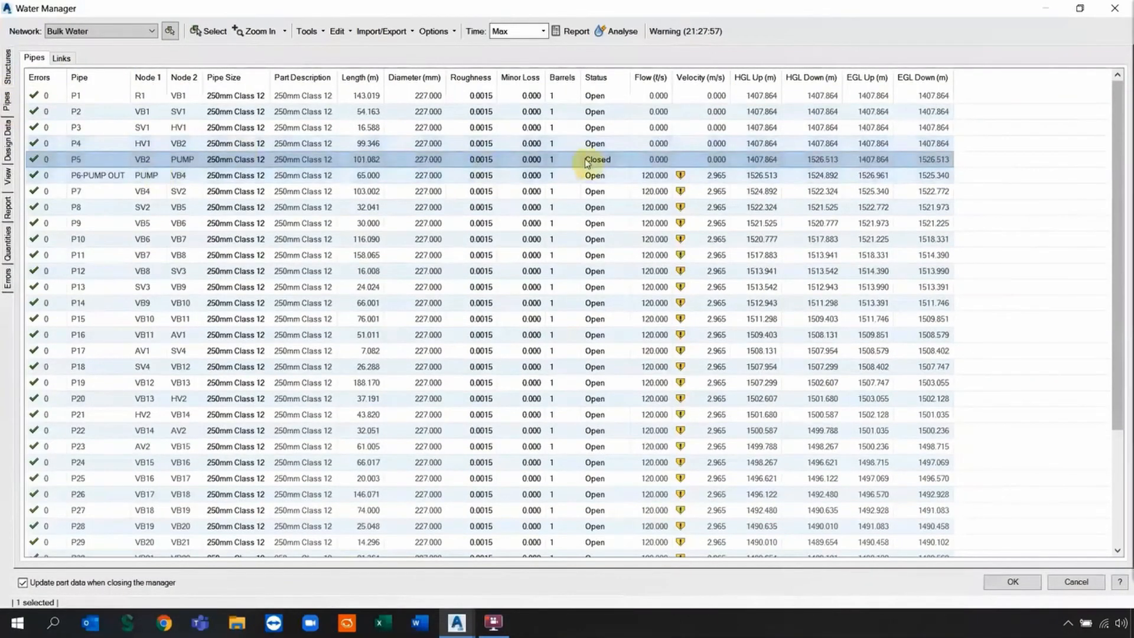
pyautogui.click(587, 160)
pyautogui.click(590, 188)
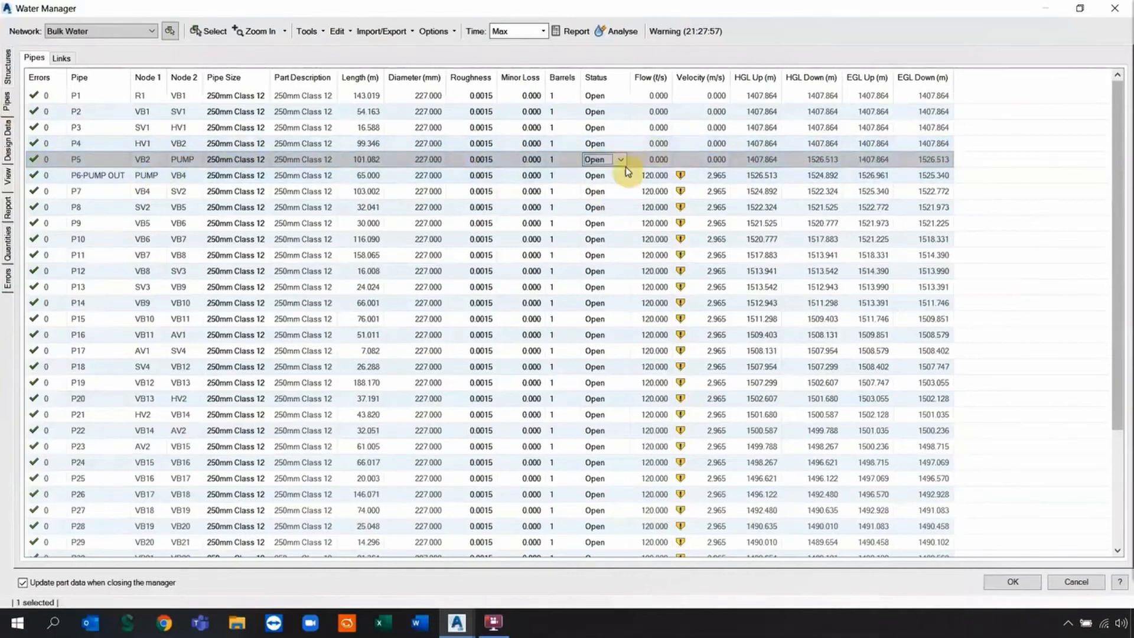
pyautogui.click(1008, 582)
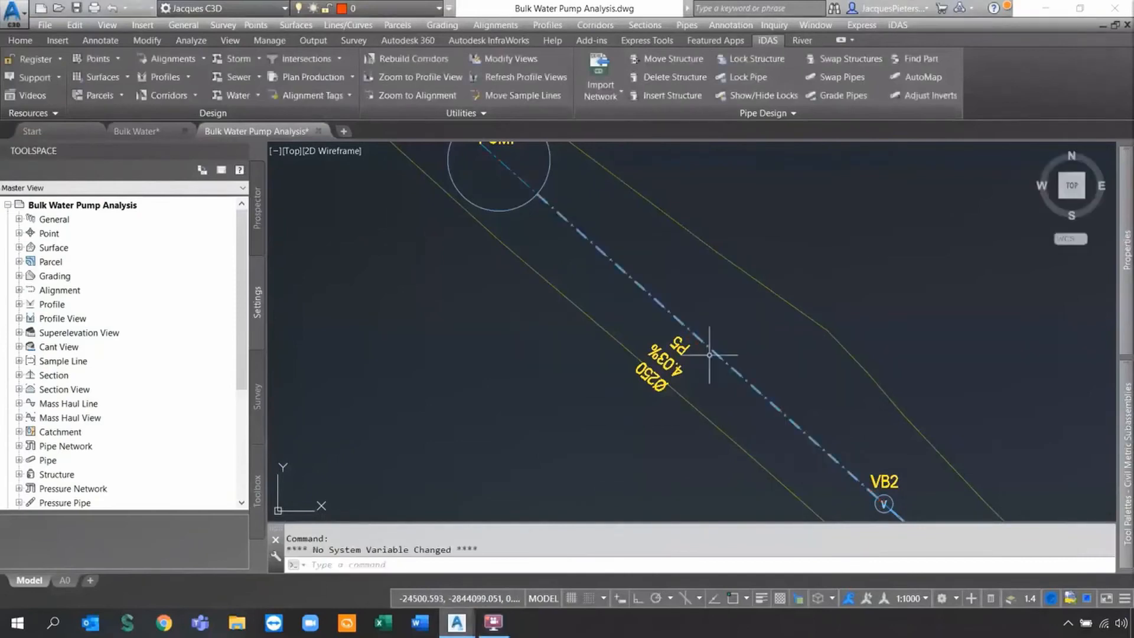
# Swap the PUMP structure to the Pump part size.
pyautogui.scroll(-2, 608, 215)
pyautogui.scroll(4, 557, 253)
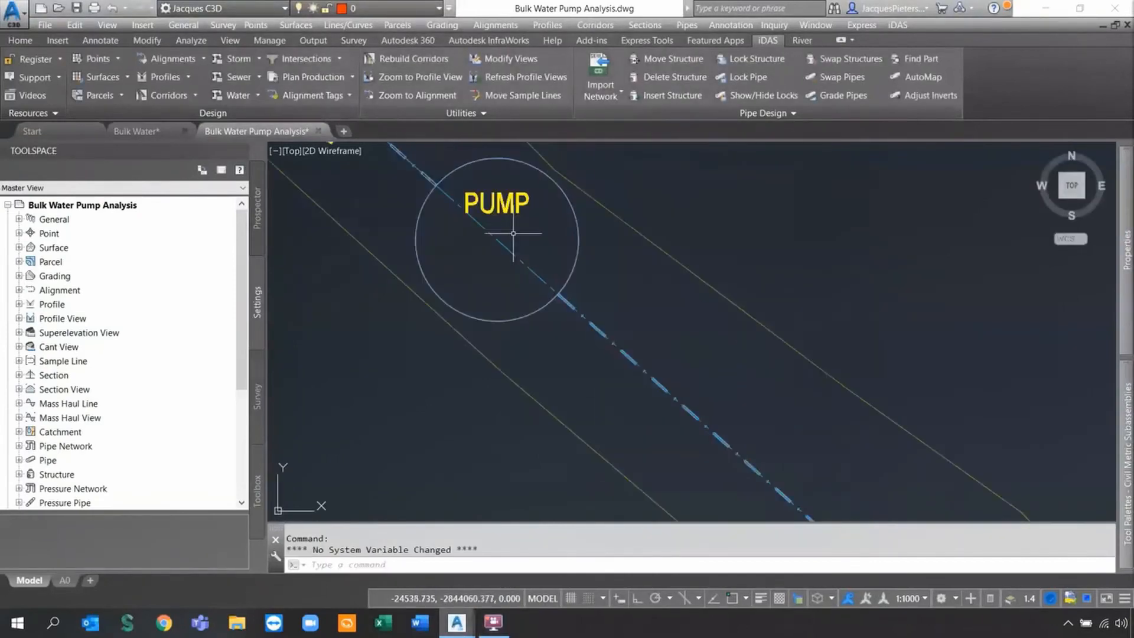
pyautogui.click(844, 61)
pyautogui.click(560, 203)
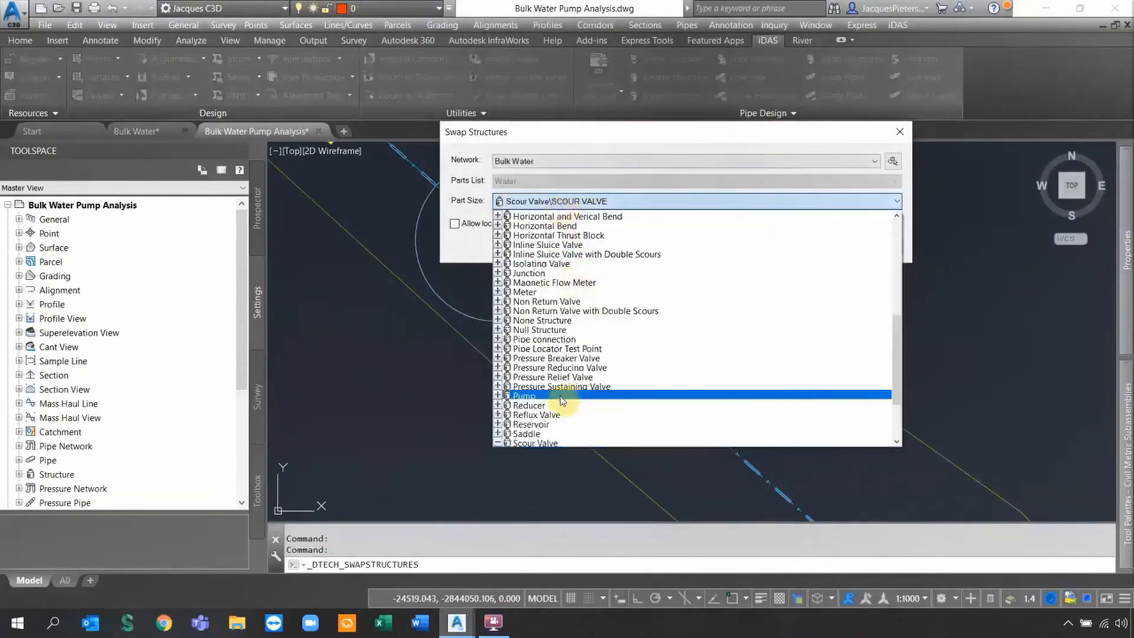
pyautogui.click(569, 397)
pyautogui.click(821, 246)
pyautogui.click(541, 309)
pyautogui.press('Return')
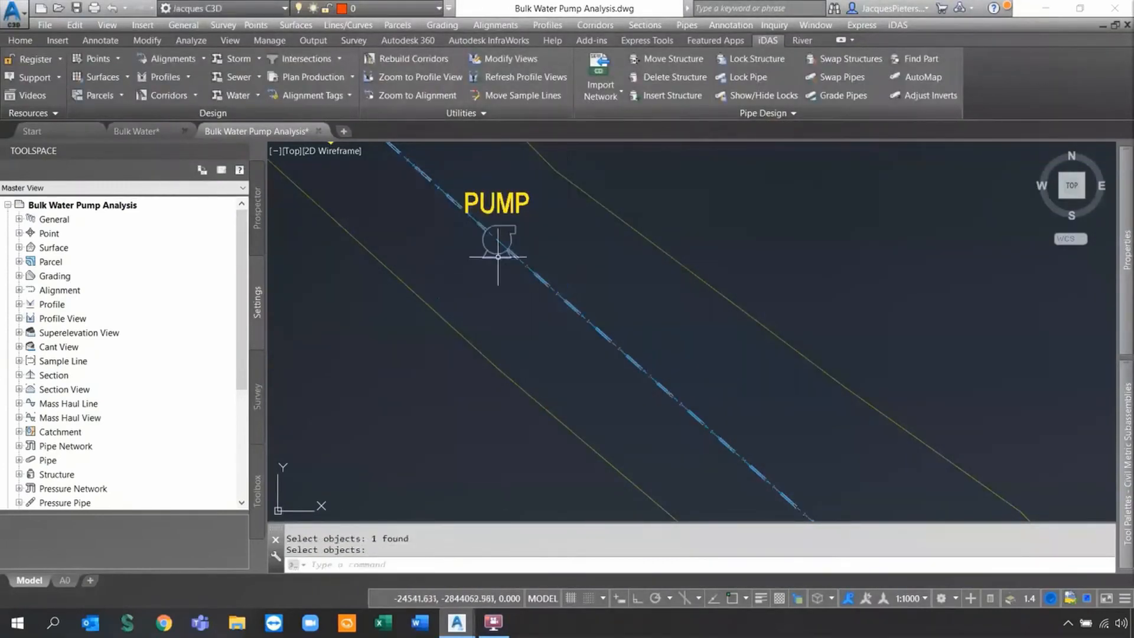
# Reopen Water Manager from the Water design tools.
pyautogui.scroll(-2, 508, 254)
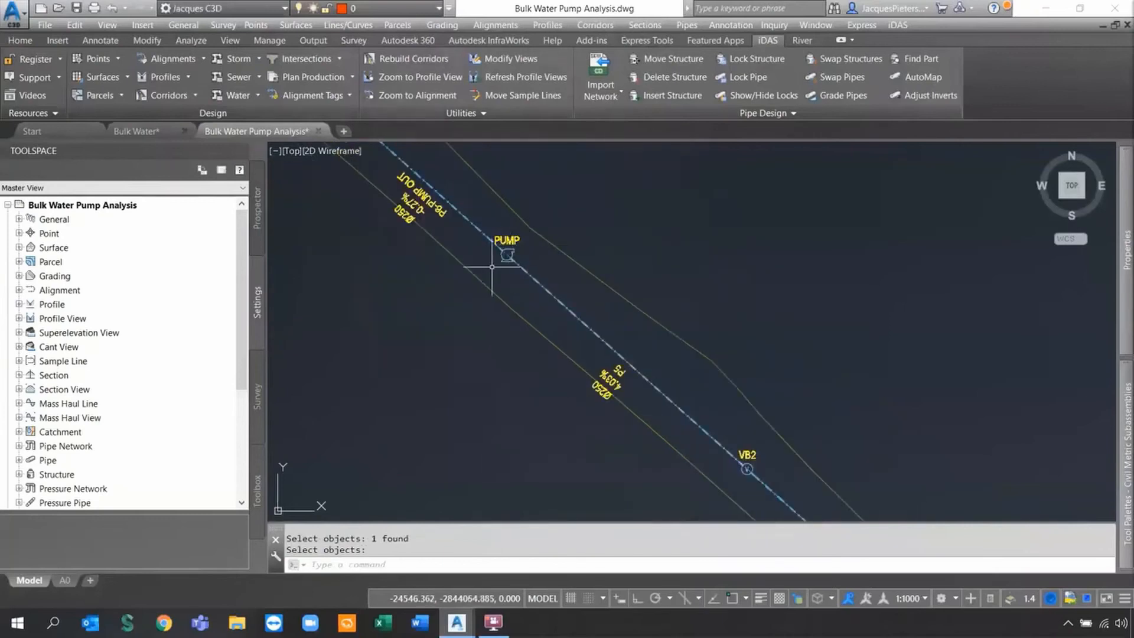
pyautogui.click(258, 98)
pyautogui.click(260, 135)
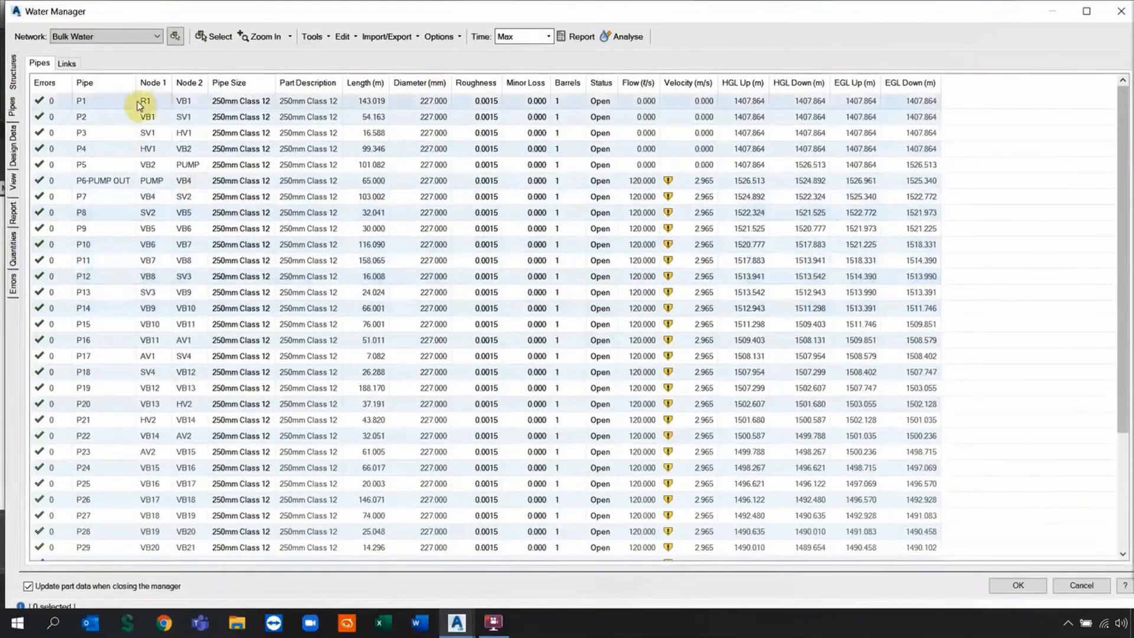
# In the maximised Pumps table, give PUMP Curve2, then bring up the Curve Editor.
pyautogui.click(14, 74)
pyautogui.click(1082, 12)
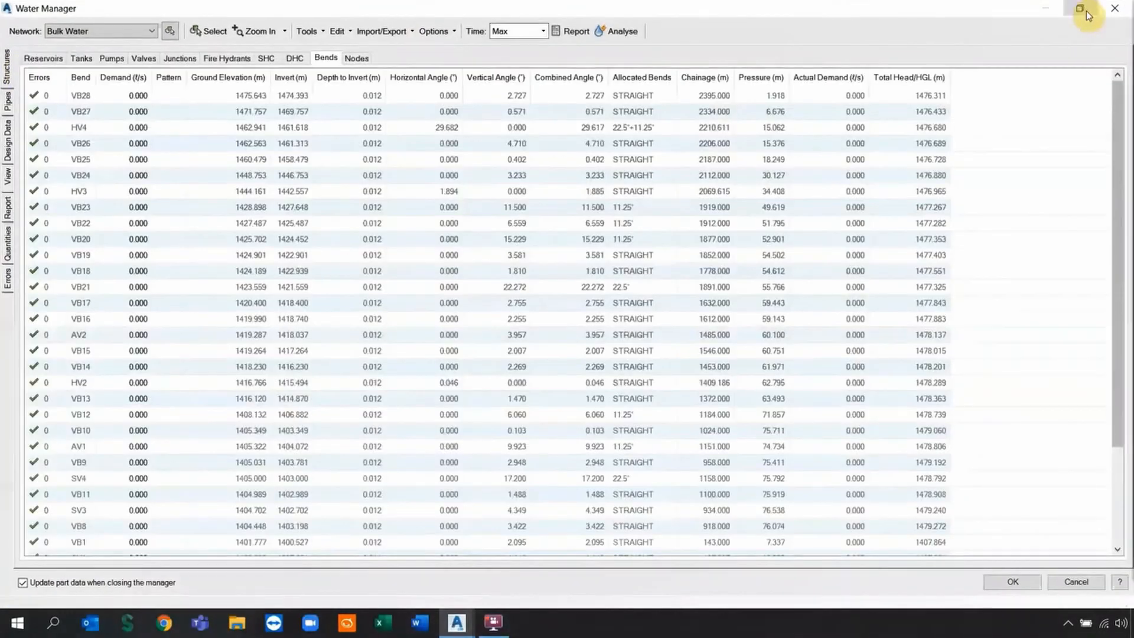
pyautogui.click(111, 58)
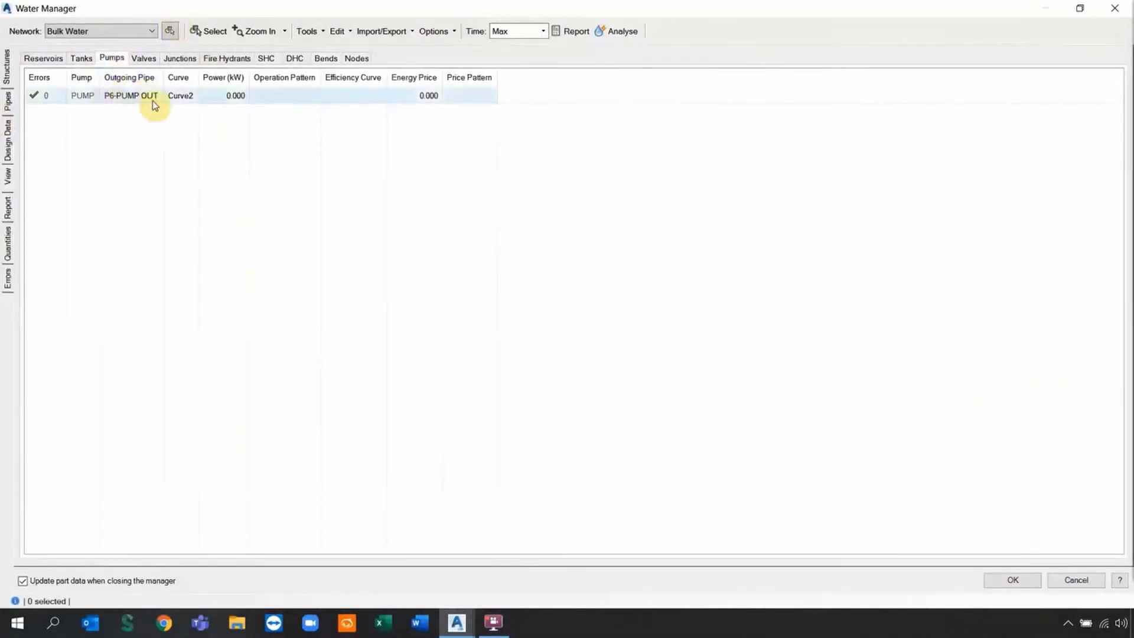
pyautogui.click(185, 102)
pyautogui.click(188, 98)
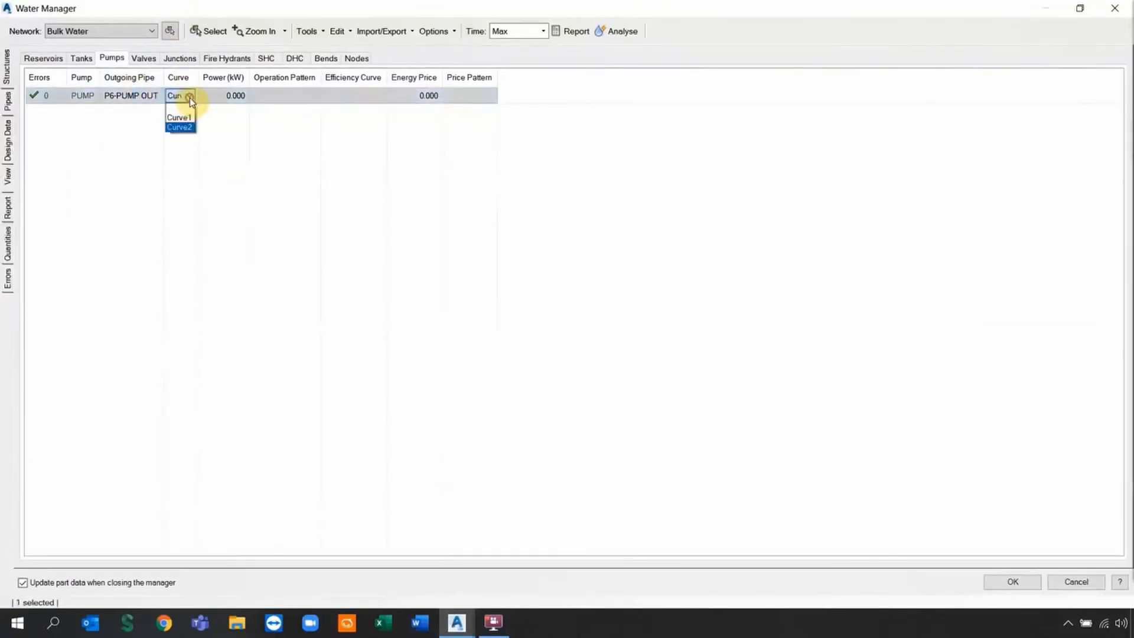
pyautogui.click(182, 127)
pyautogui.click(338, 30)
pyautogui.click(355, 49)
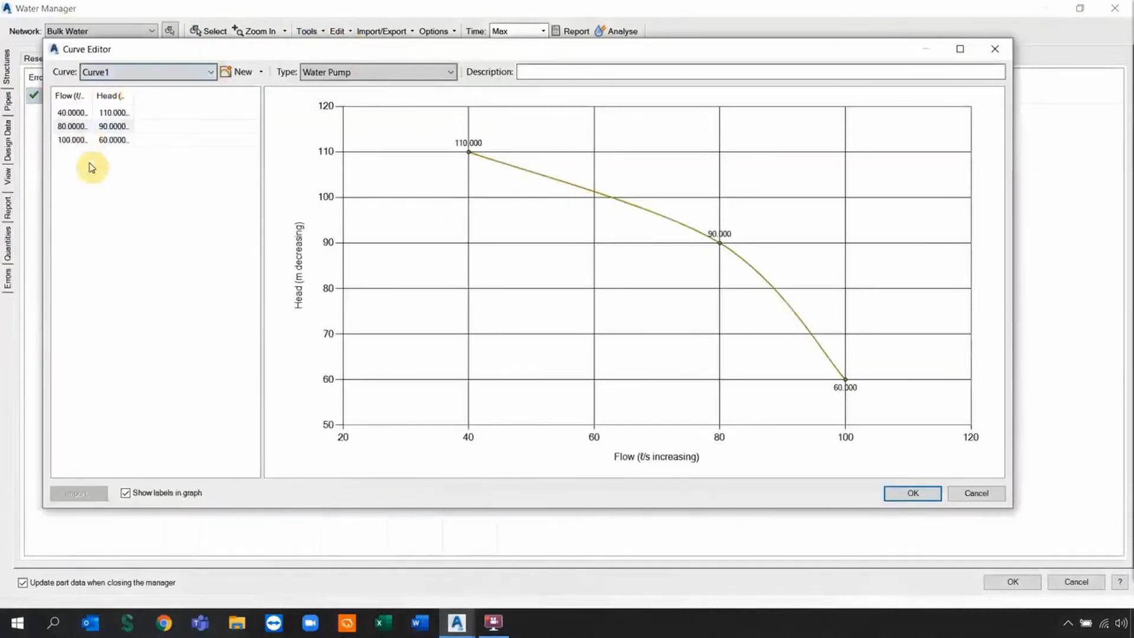
# Compare the Curve1 and Curve2 points, then delete both old curves.
pyautogui.click(191, 72)
pyautogui.click(155, 94)
pyautogui.click(169, 73)
pyautogui.click(166, 87)
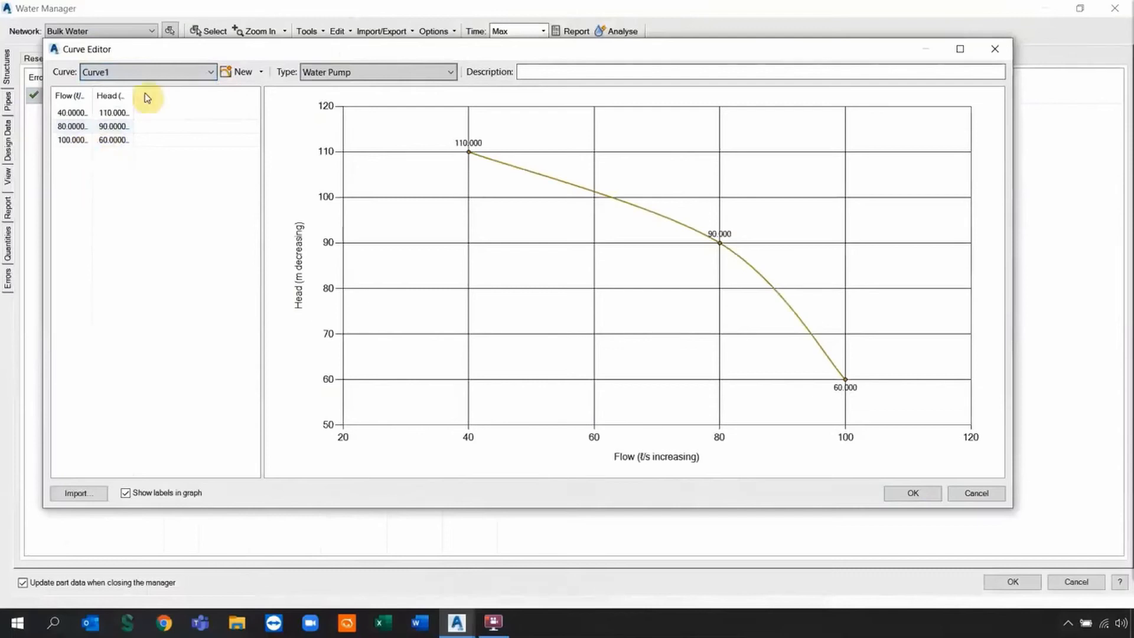
pyautogui.click(214, 72)
pyautogui.click(255, 71)
pyautogui.click(260, 72)
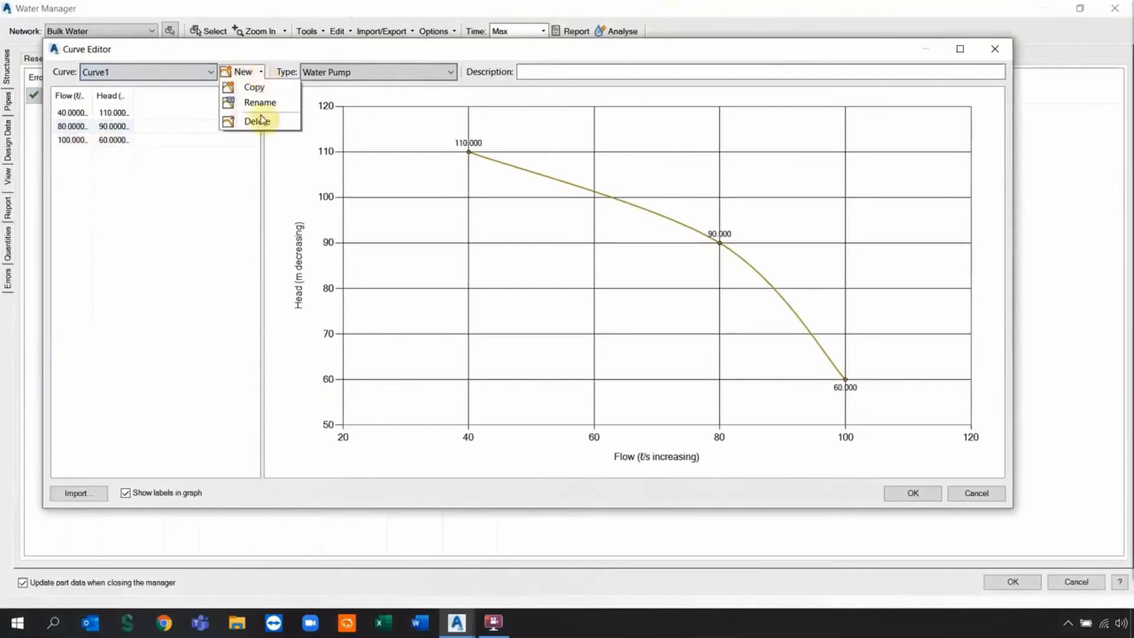
pyautogui.click(261, 120)
pyautogui.click(530, 314)
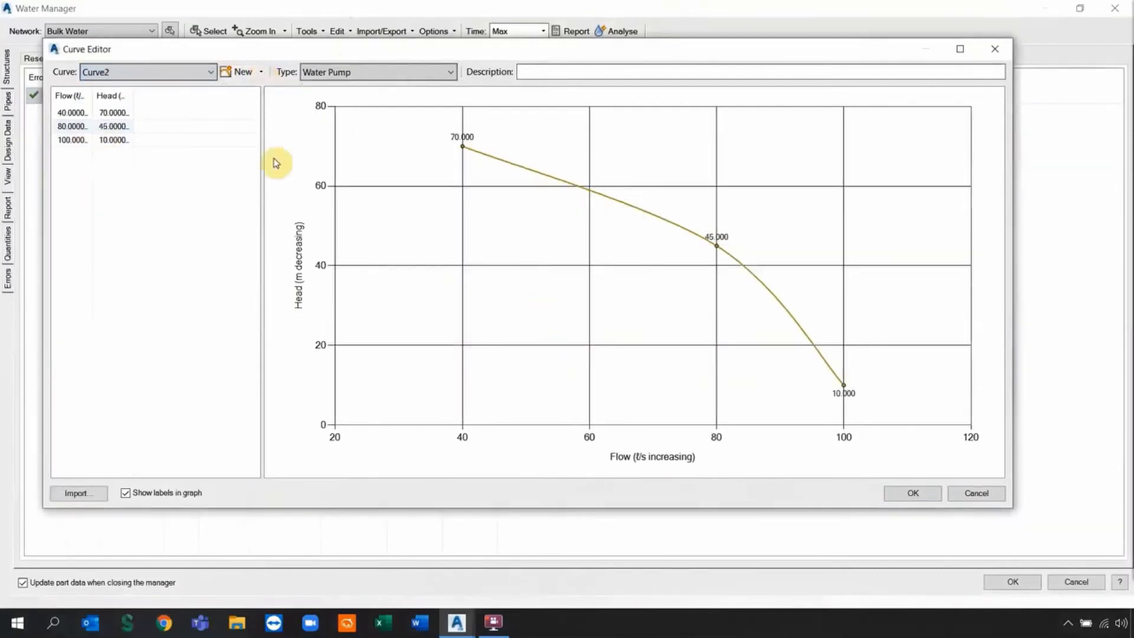
pyautogui.click(262, 72)
pyautogui.click(263, 119)
pyautogui.click(515, 316)
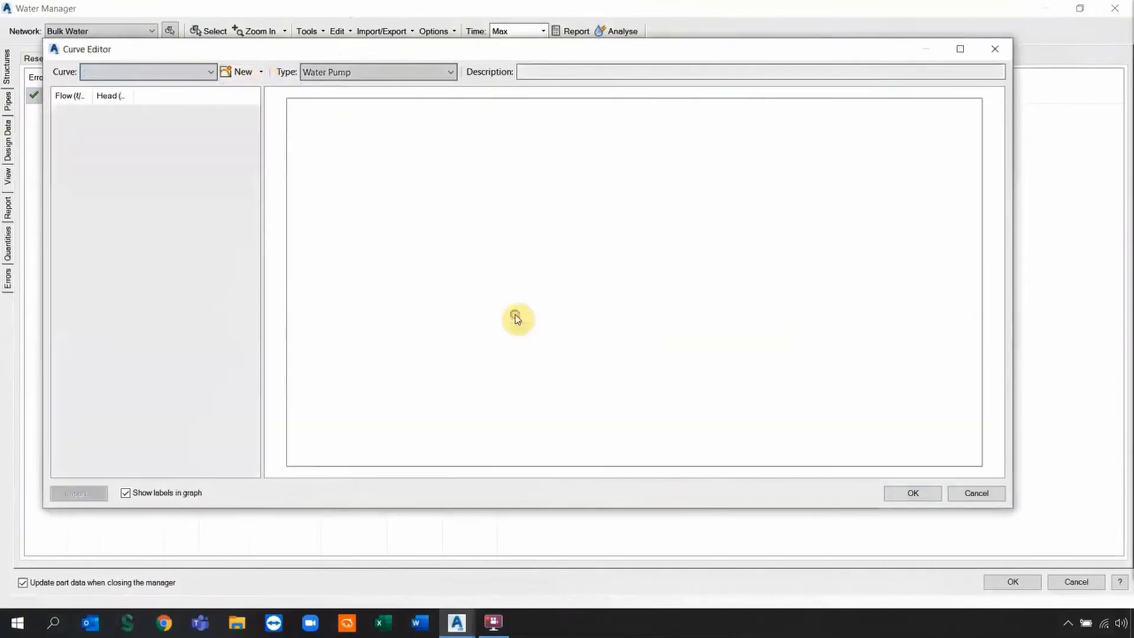
# Create a new Water Pump curve named PUMP_Curve.
pyautogui.click(259, 72)
pyautogui.click(241, 71)
pyautogui.click(241, 72)
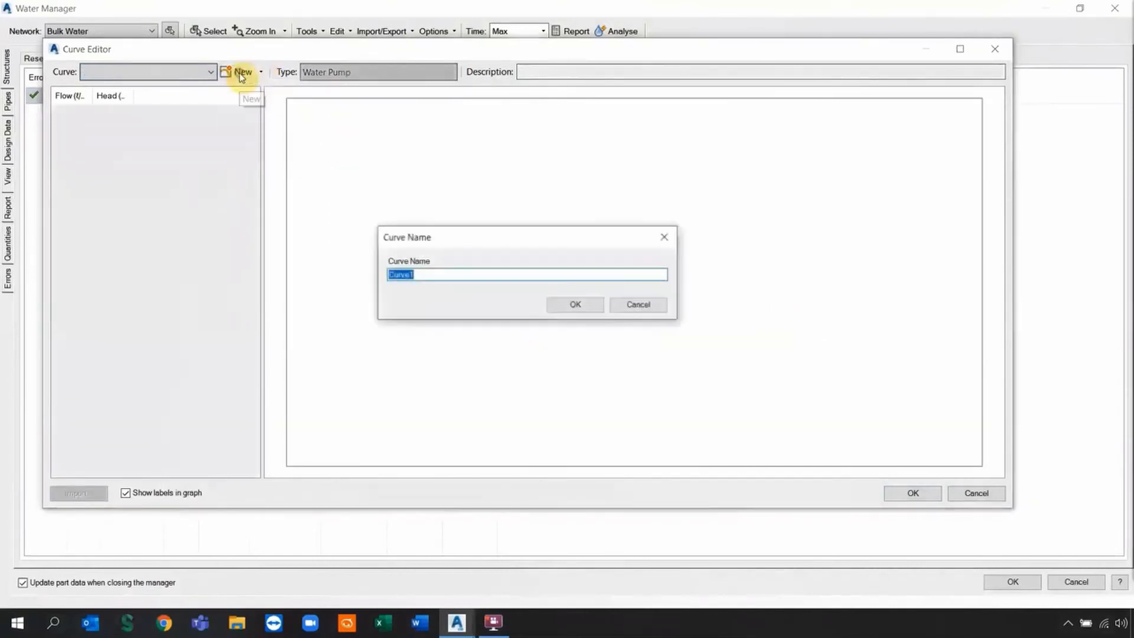
pyautogui.write('PUMP')
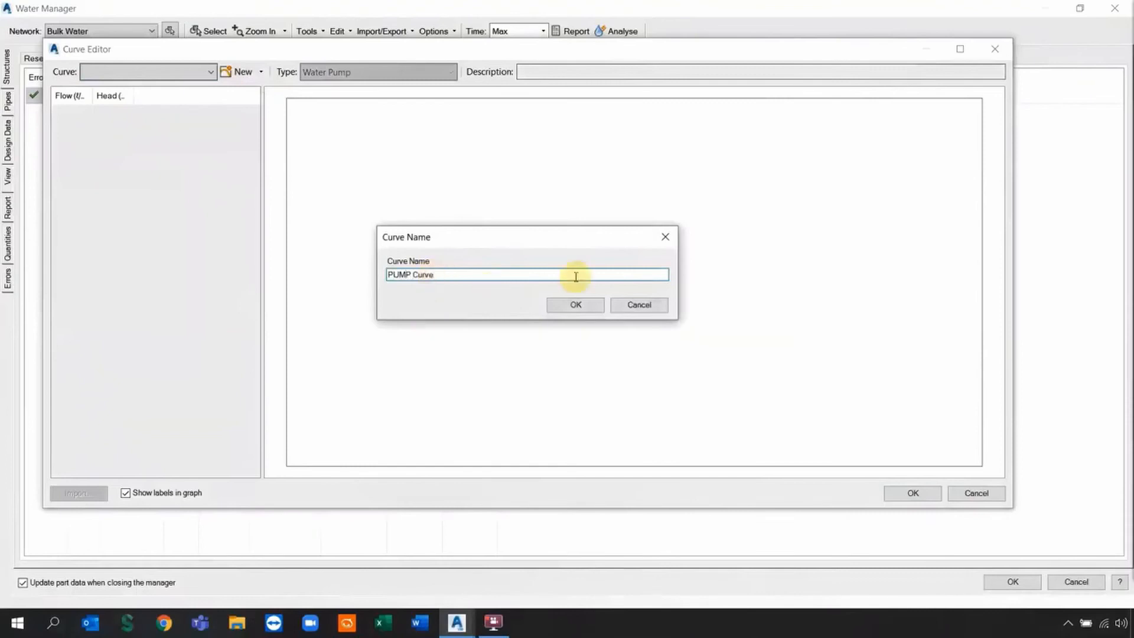
pyautogui.click(568, 306)
pyautogui.click(564, 318)
pyautogui.click(419, 280)
pyautogui.press('BackSpace')
pyautogui.write('_')
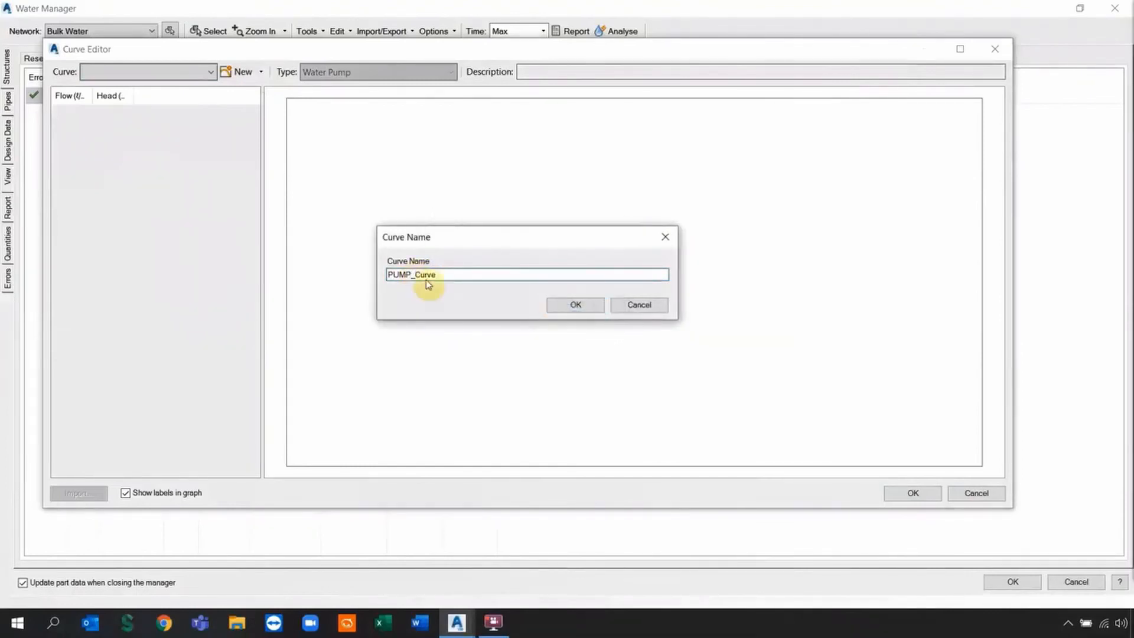
pyautogui.click(569, 307)
pyautogui.click(354, 72)
pyautogui.click(337, 251)
# Widen the Flow and Head columns and add three curve point rows.
pyautogui.doubleClick(92, 96)
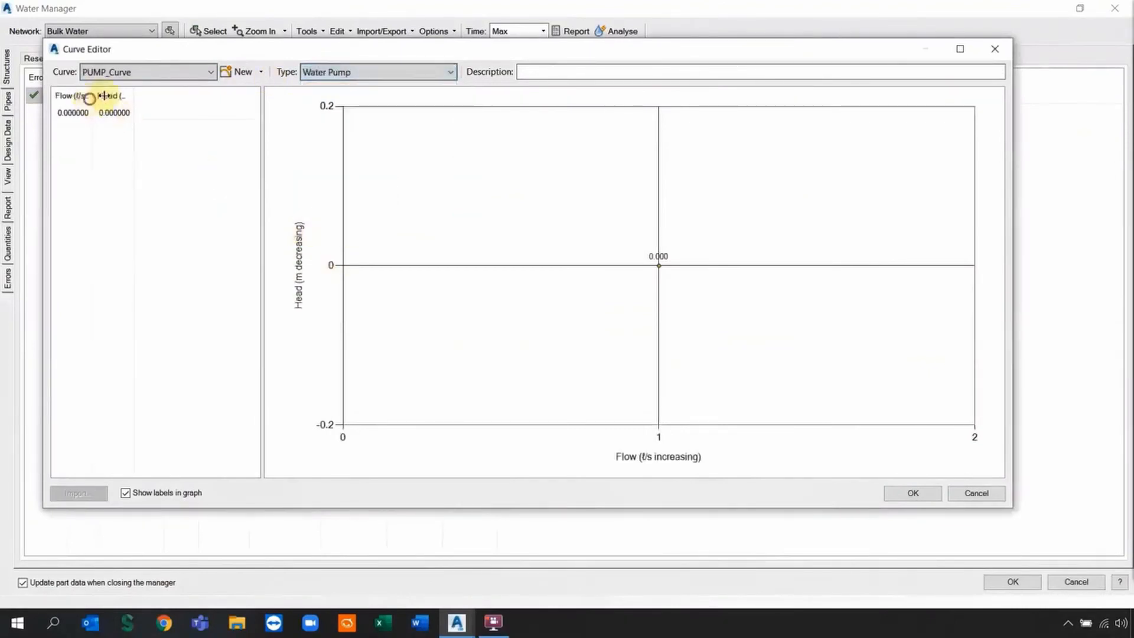
pyautogui.moveTo(177, 96); pyautogui.dragTo(228, 95)
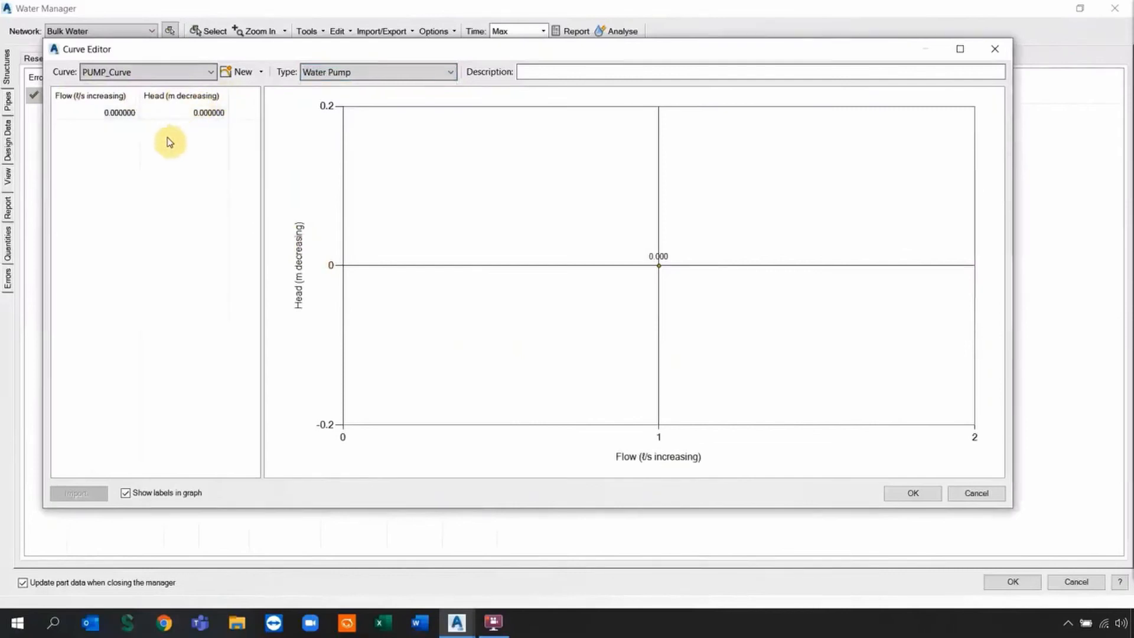
pyautogui.click(109, 114)
pyautogui.rightClick(109, 115)
pyautogui.click(127, 136)
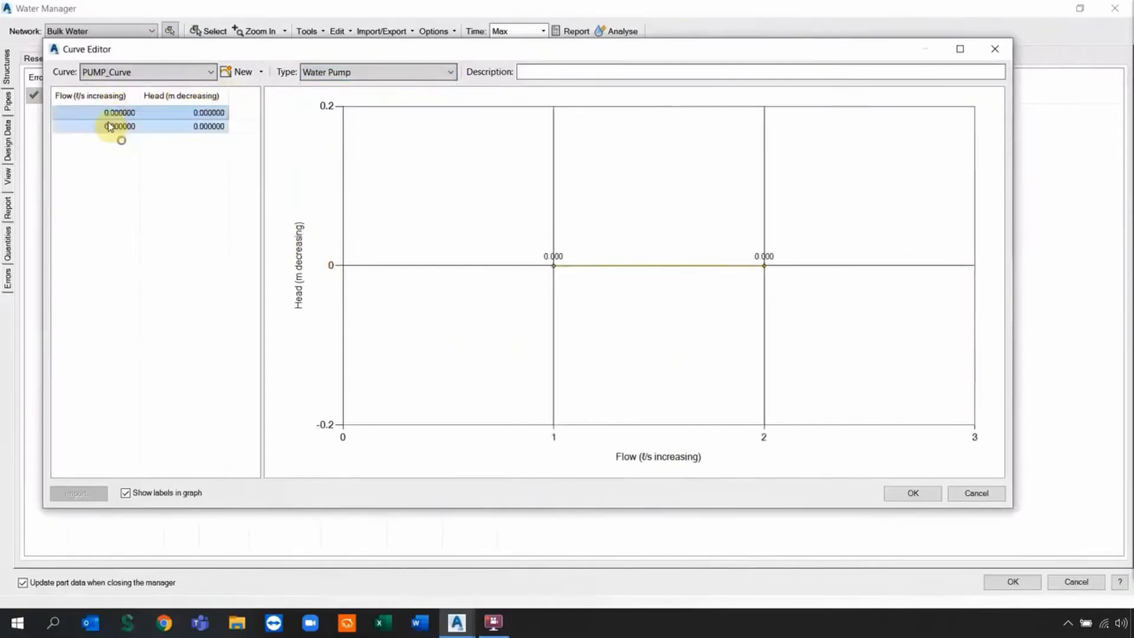
pyautogui.rightClick(110, 125)
pyautogui.click(126, 148)
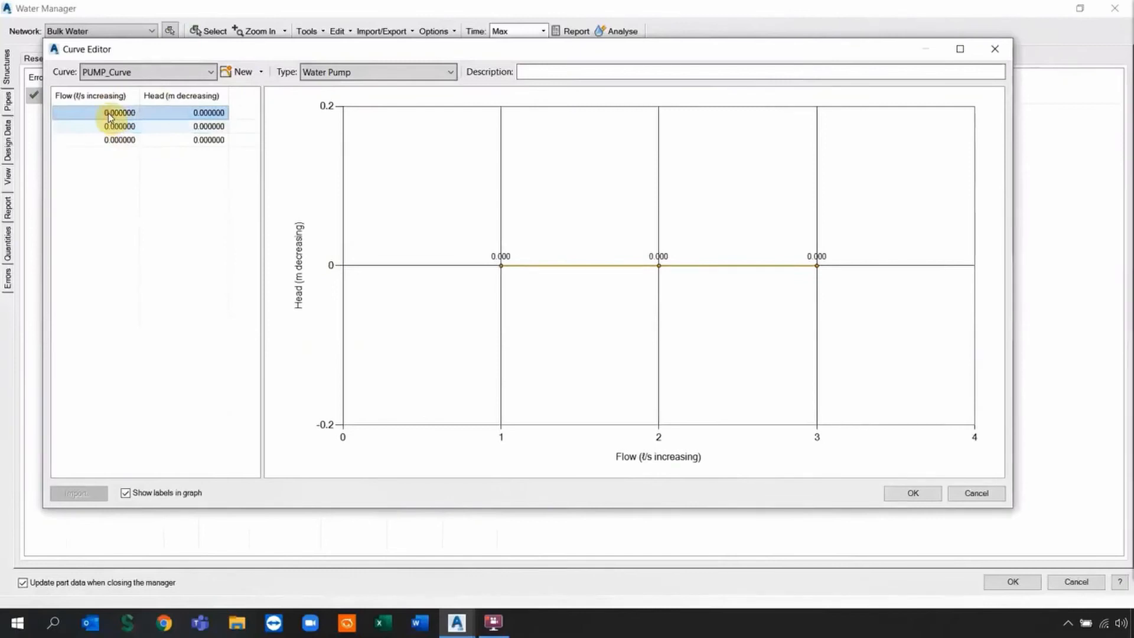
# Enter flows 40, 80 and 100 for the three curve points.
pyautogui.click(110, 114)
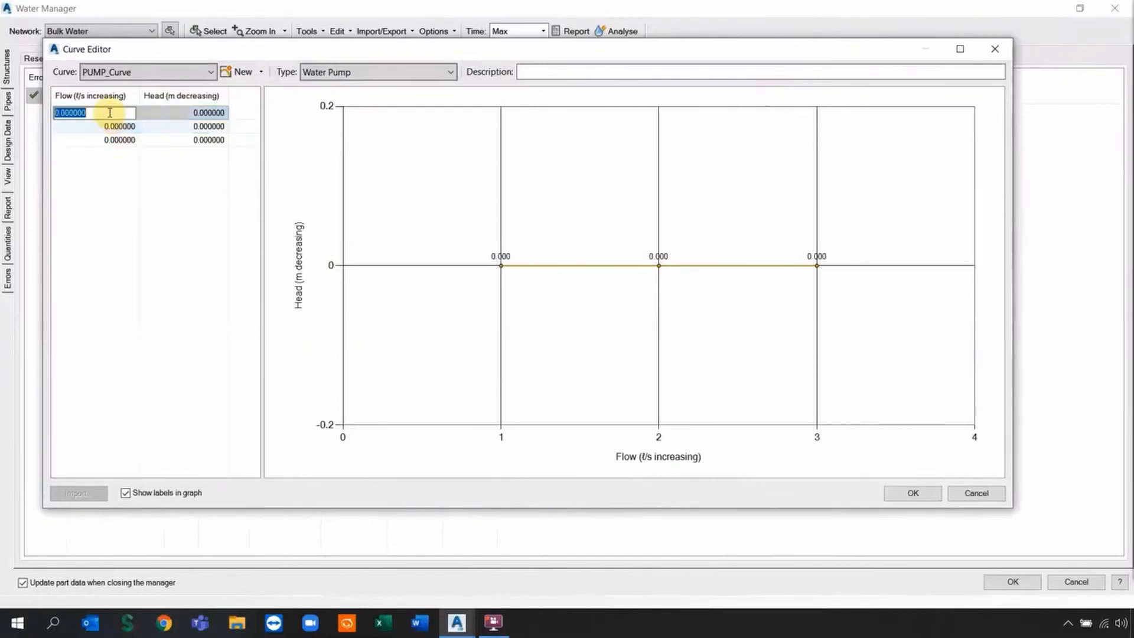
pyautogui.write('40')
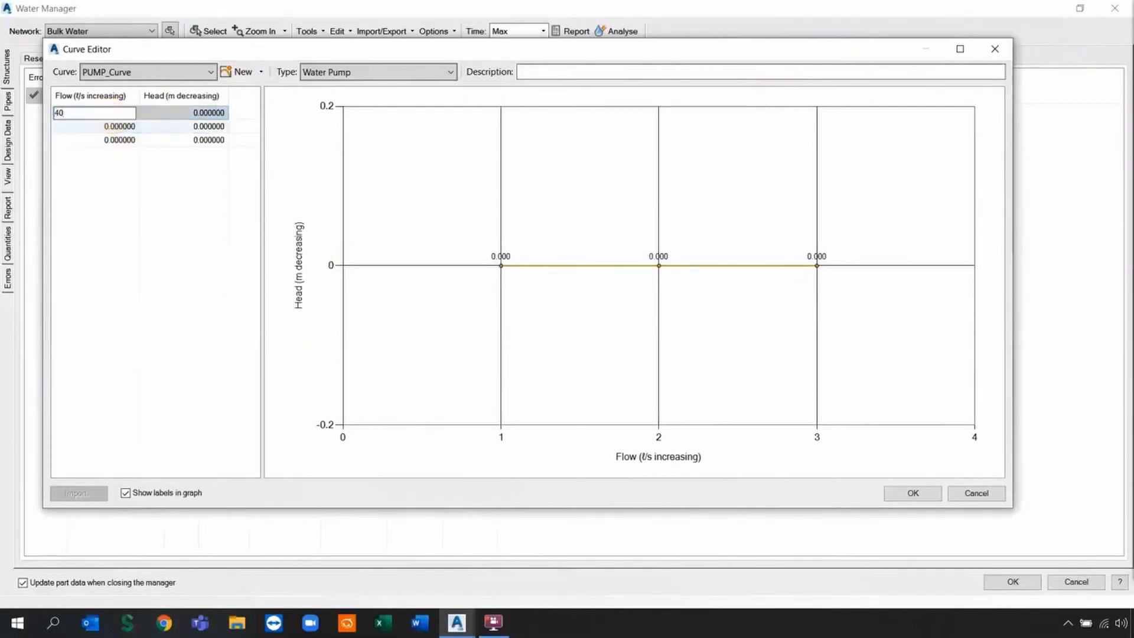
pyautogui.click(114, 140)
pyautogui.click(118, 127)
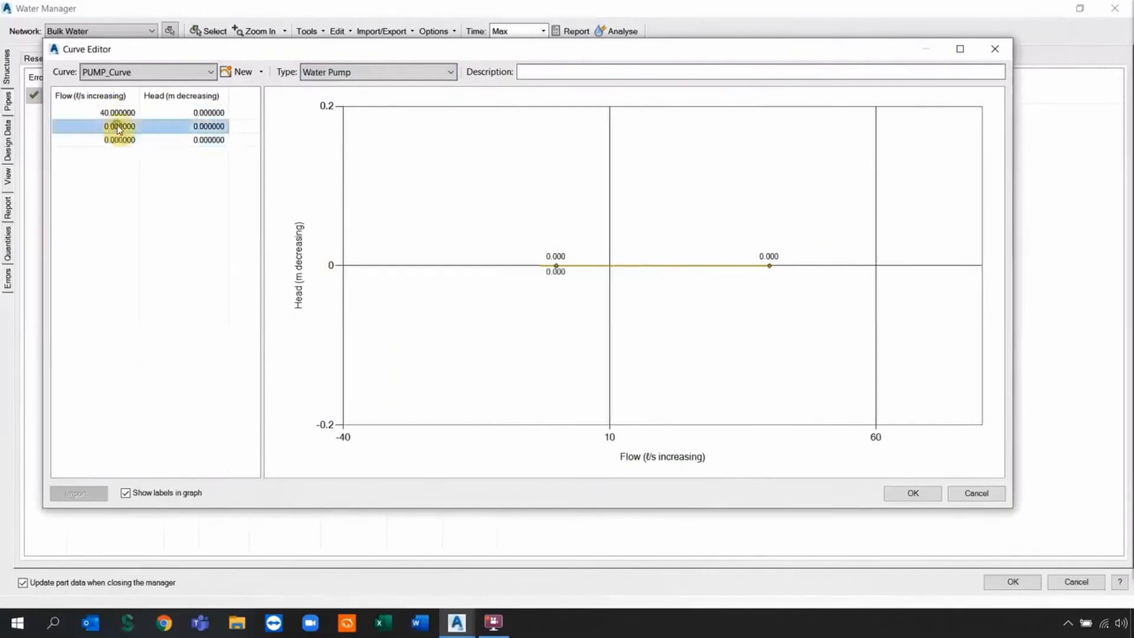
pyautogui.click(118, 127)
pyautogui.write('80')
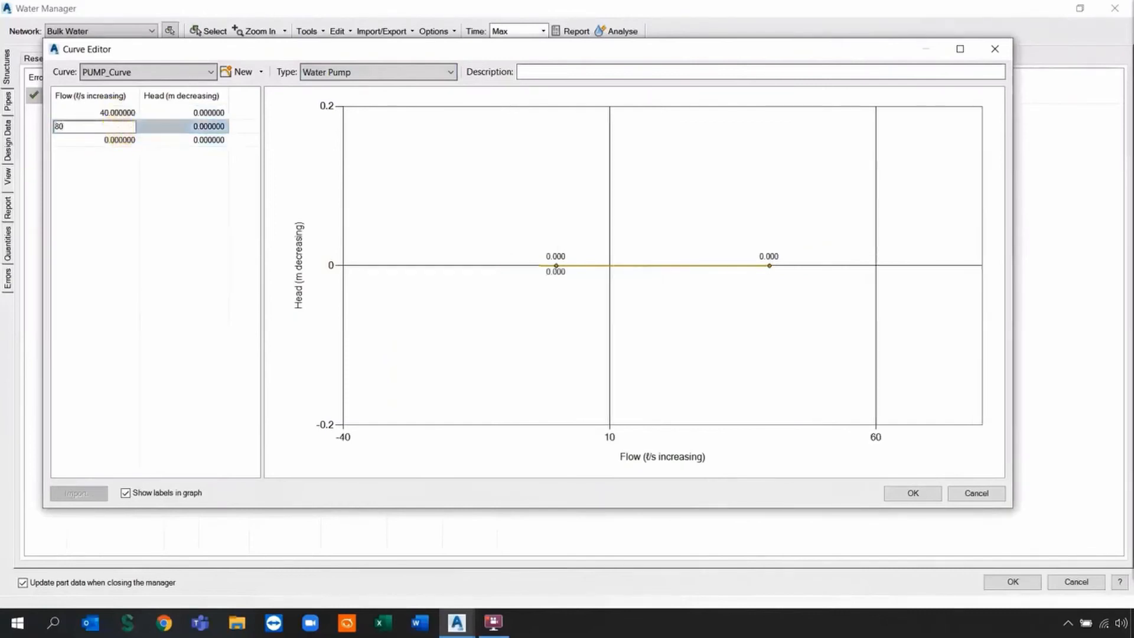
pyautogui.click(107, 140)
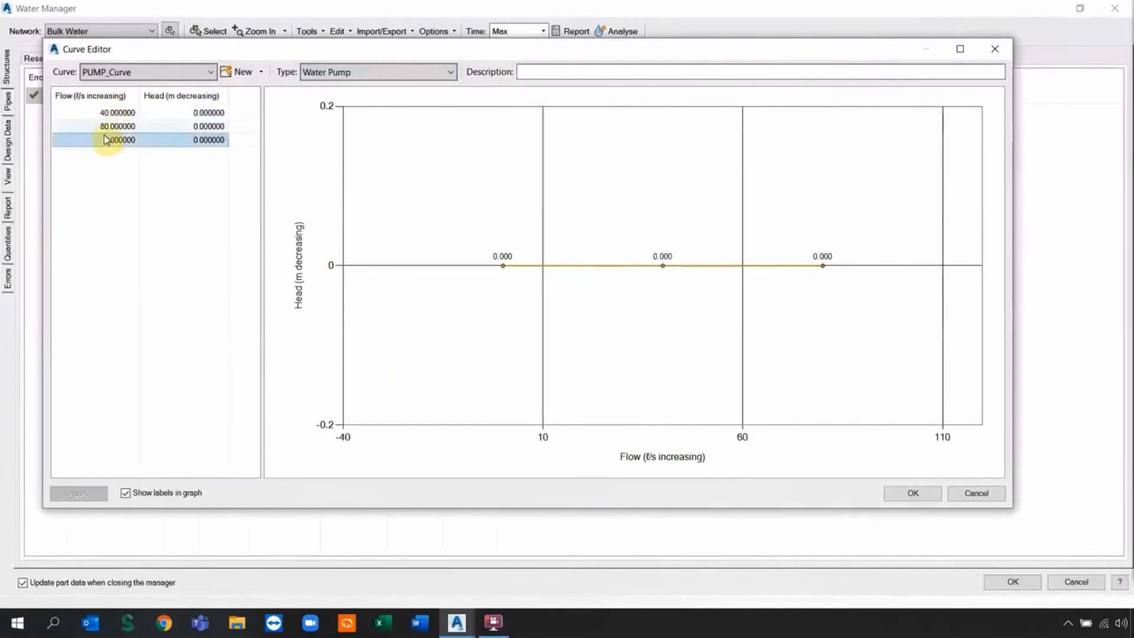
pyautogui.click(104, 139)
pyautogui.write('100')
pyautogui.press('Return')
# Enter heads 110, 90 and 60 and accept the curve.
pyautogui.click(204, 112)
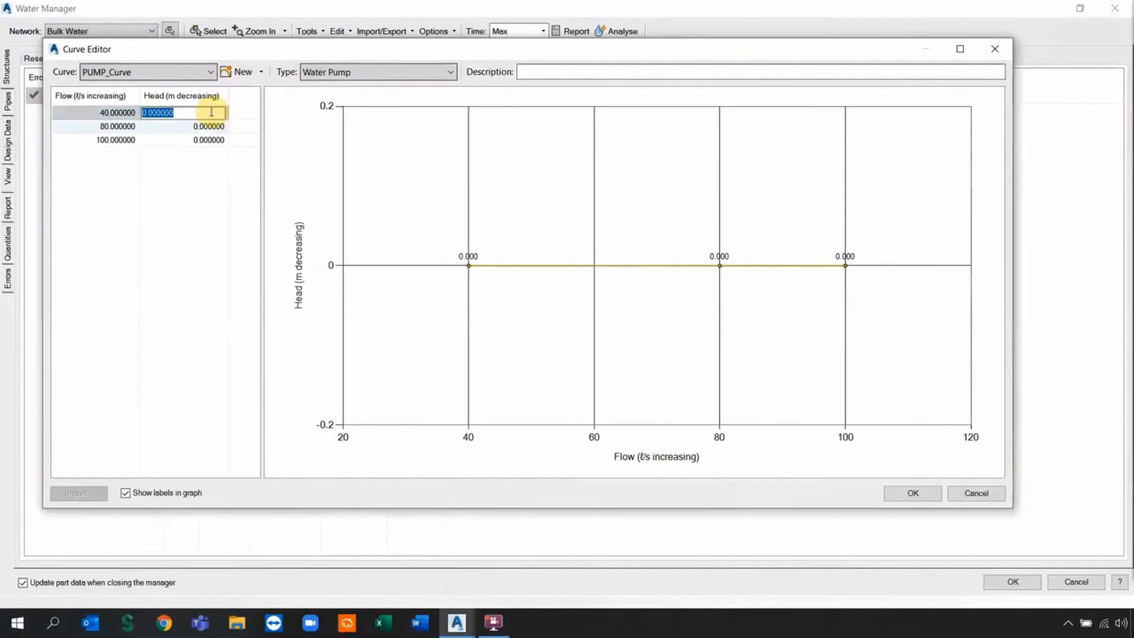
pyautogui.write('110')
pyautogui.click(216, 126)
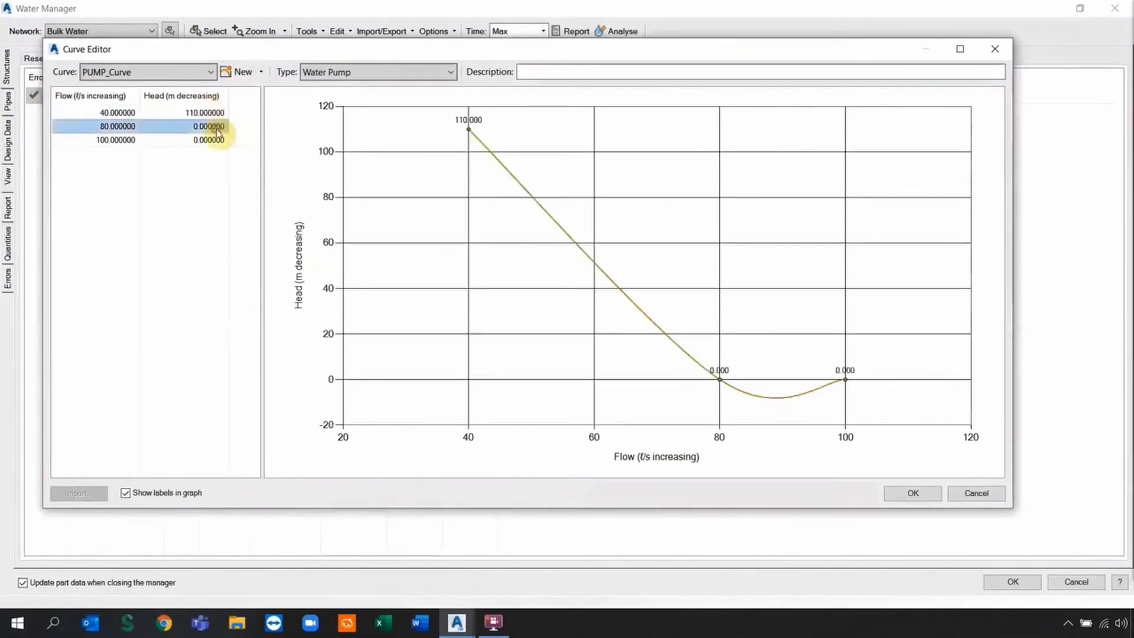
pyautogui.write('90')
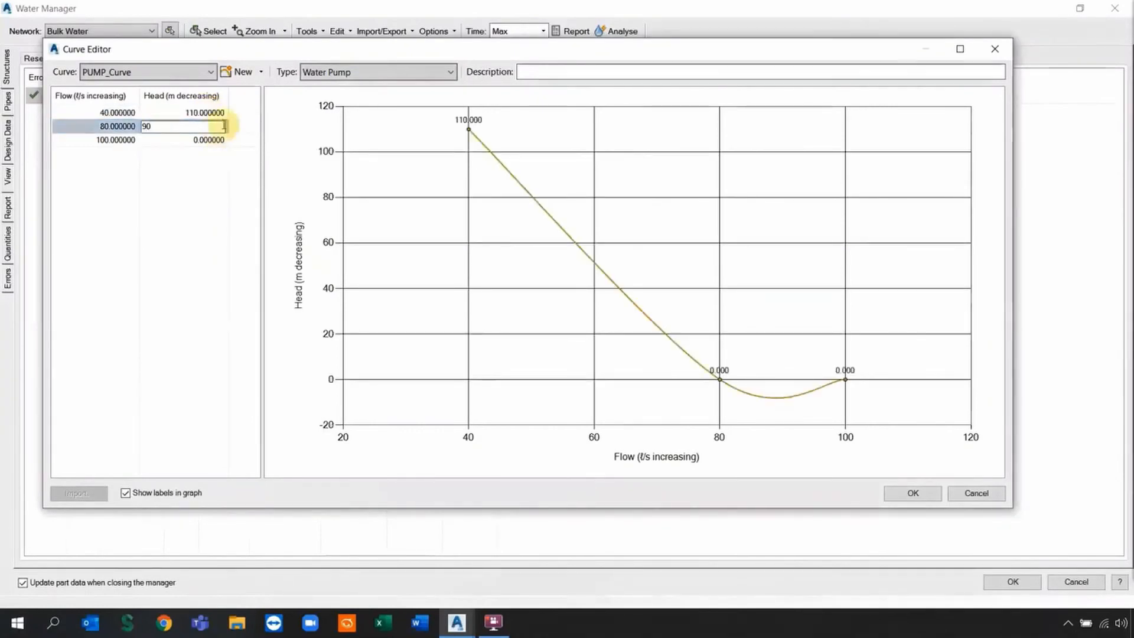
pyautogui.click(198, 143)
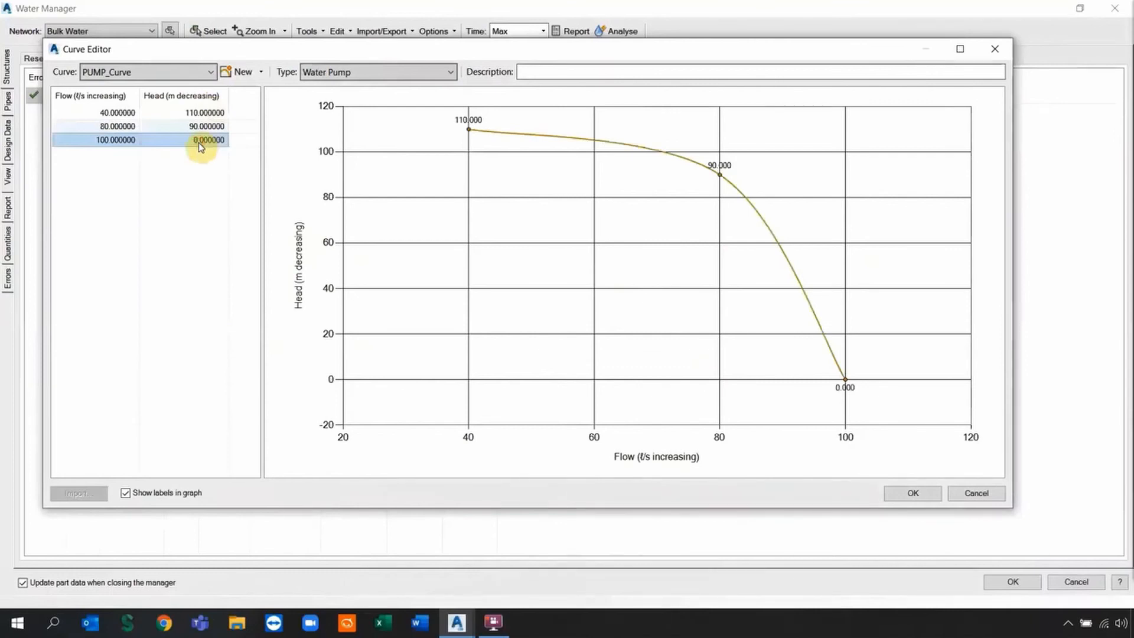
pyautogui.click(198, 143)
pyautogui.write('6')
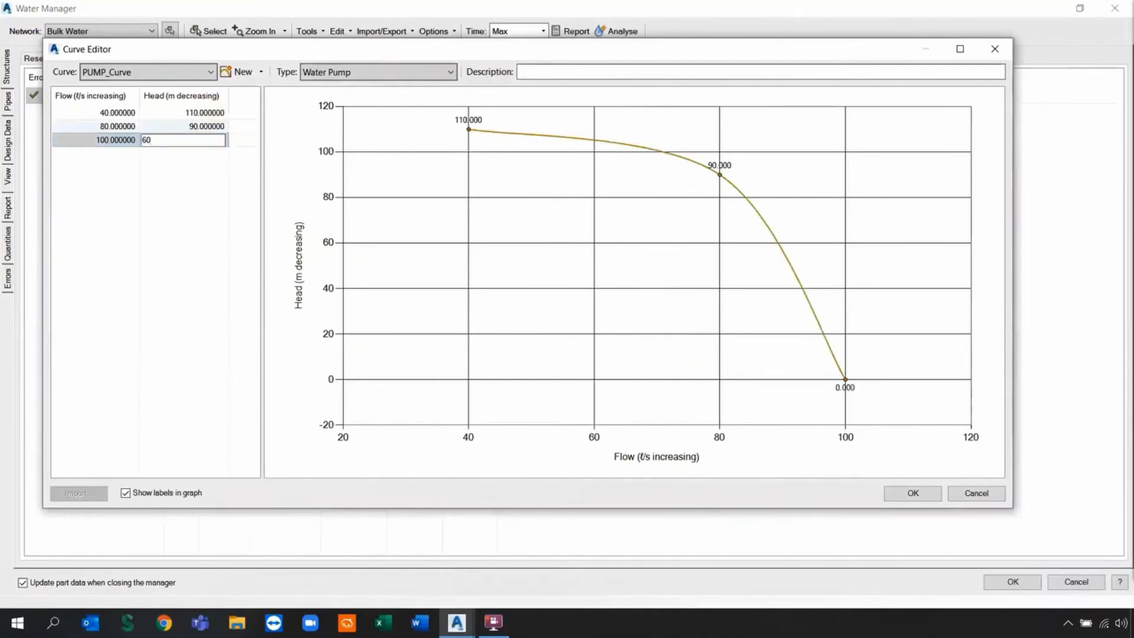
pyautogui.write('0')
pyautogui.press('Return')
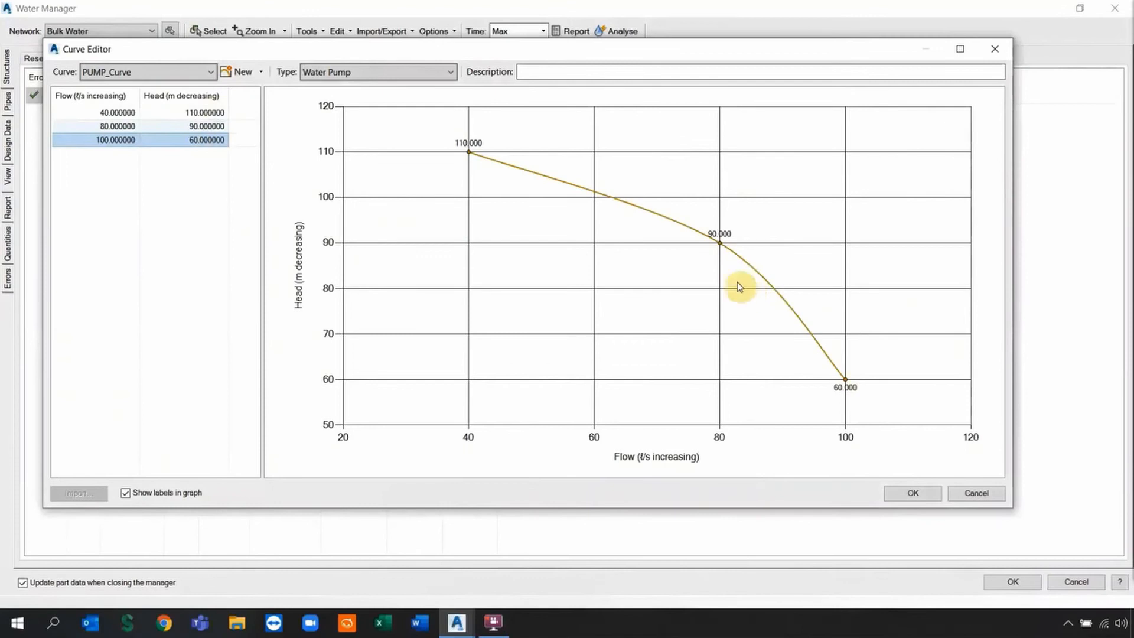
pyautogui.click(922, 495)
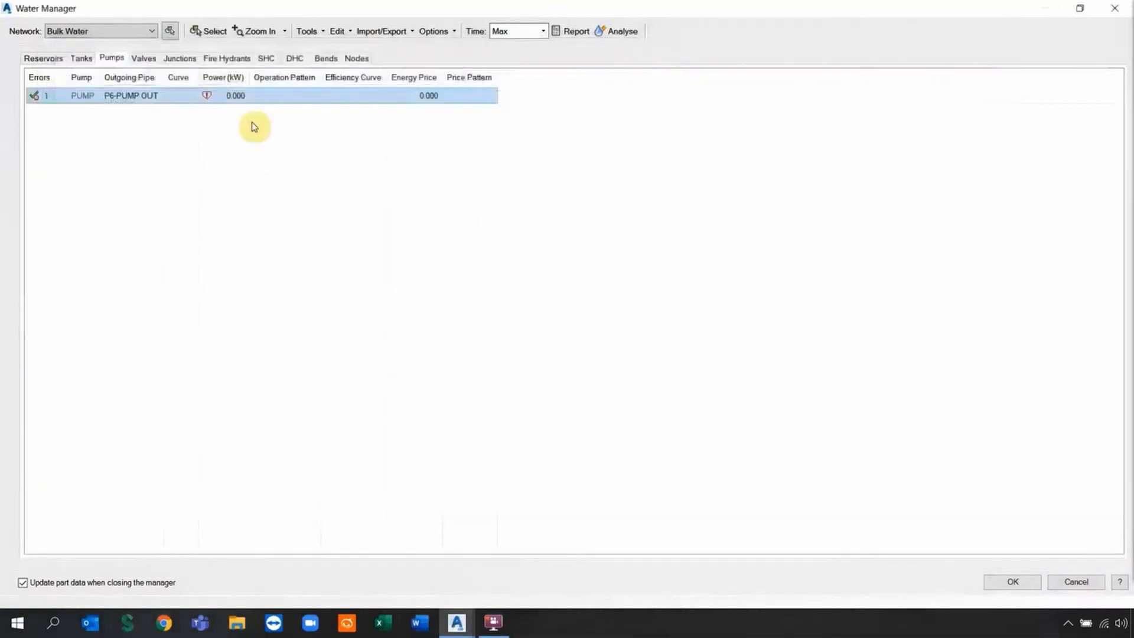
# Assign PUMP_Curve to the pump and widen the Curve column.
pyautogui.click(183, 96)
pyautogui.click(183, 110)
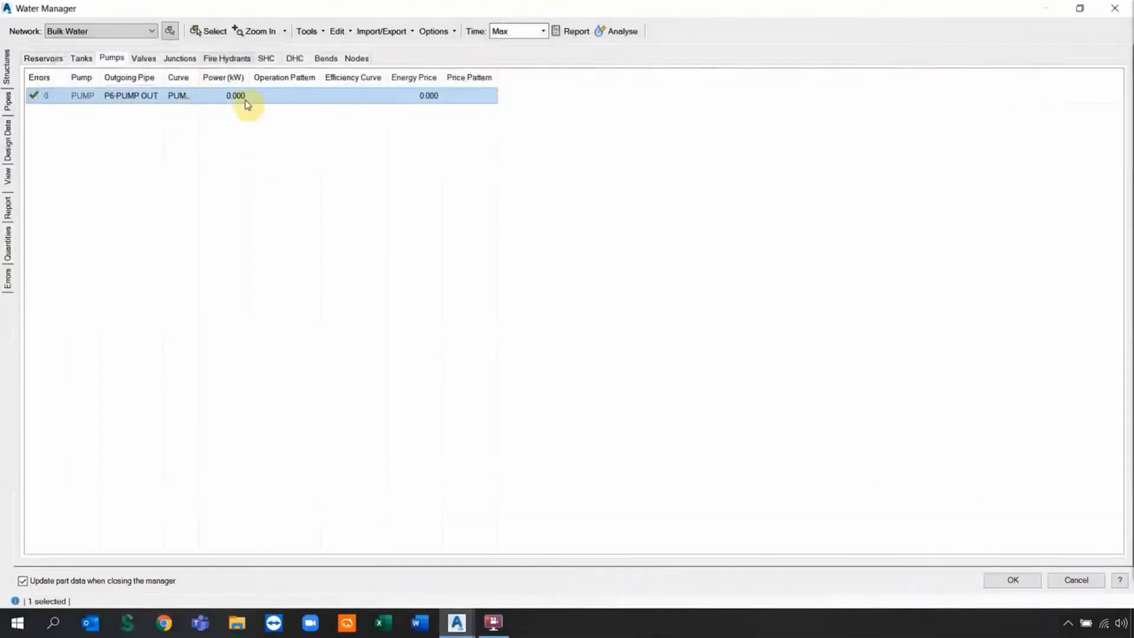
pyautogui.doubleClick(199, 78)
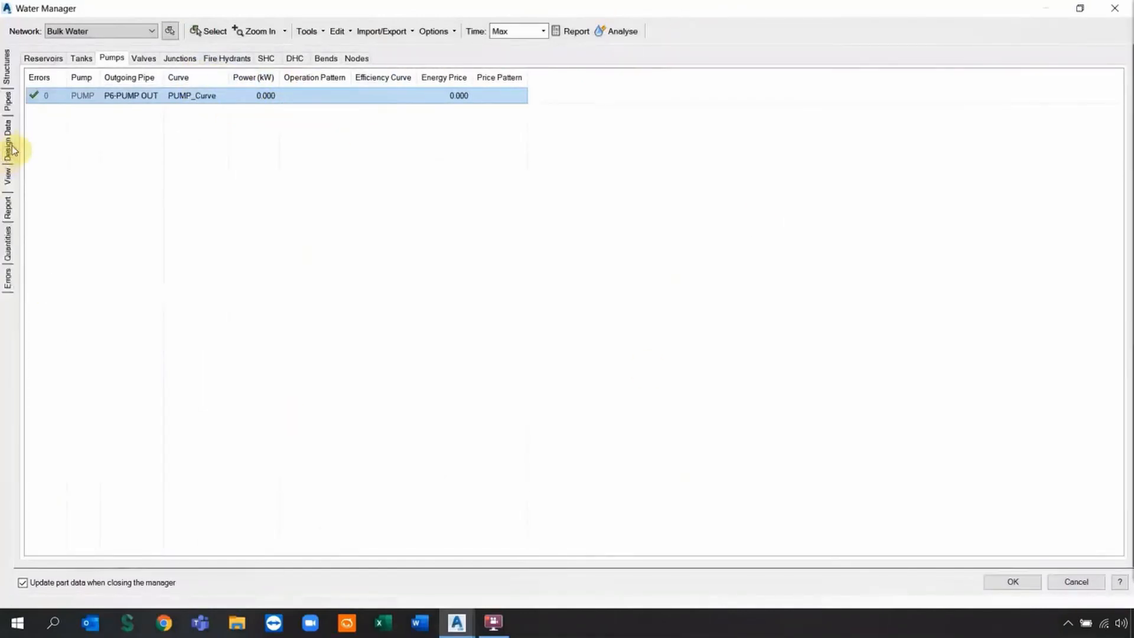
# Change End Analysis to 19/02/2020 in the network settings, matching Start Analysis.
pyautogui.click(7, 140)
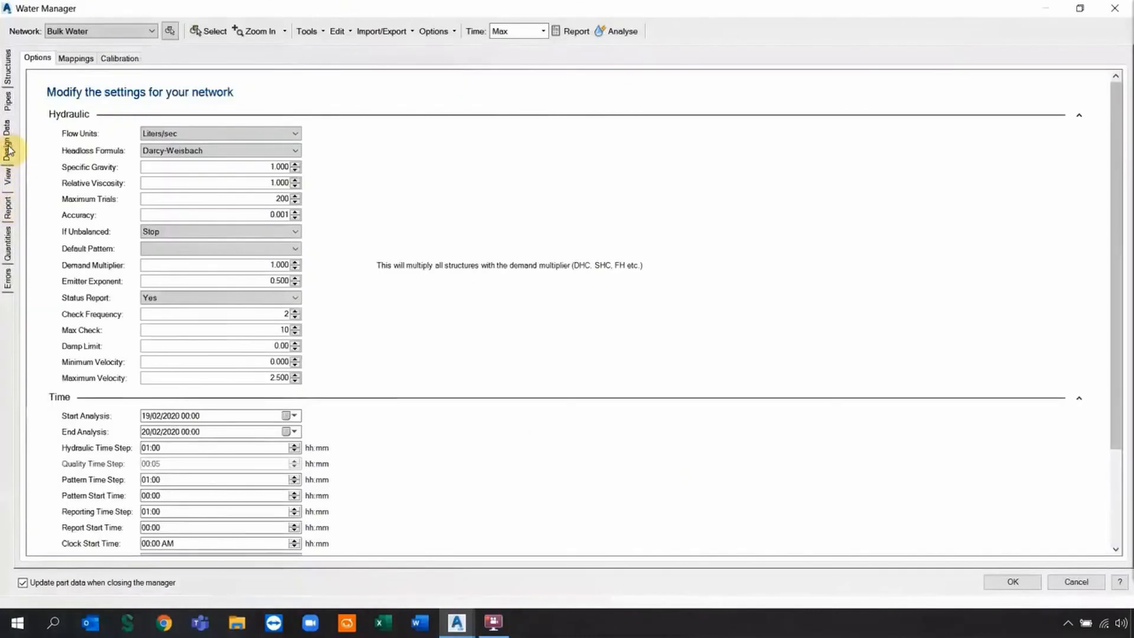
pyautogui.click(149, 431)
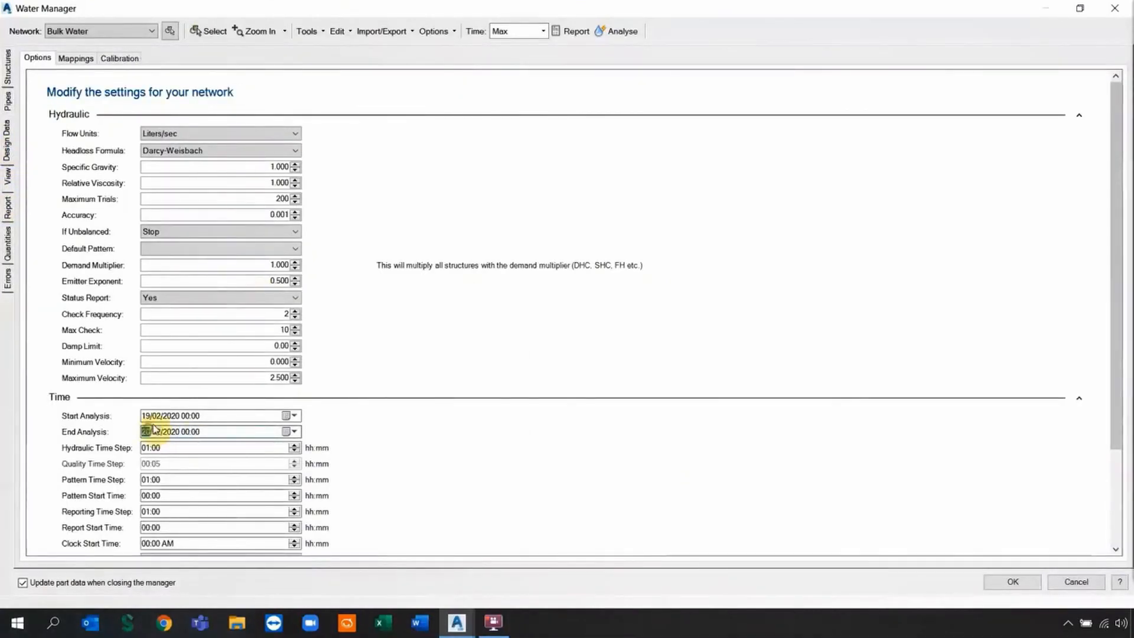
pyautogui.click(187, 434)
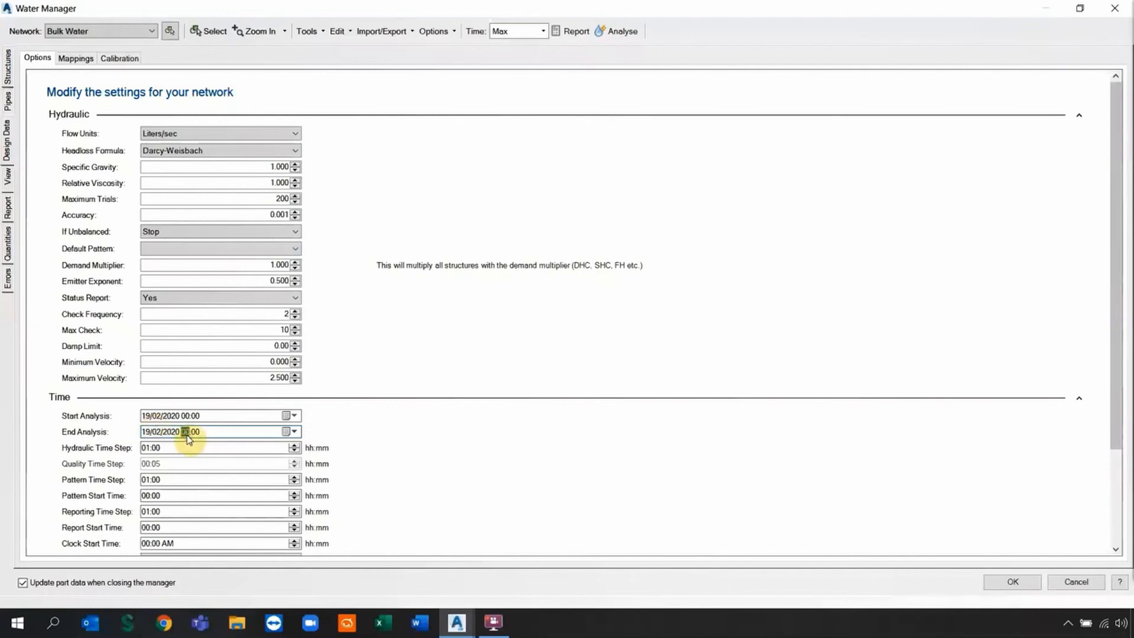
pyautogui.write('2')
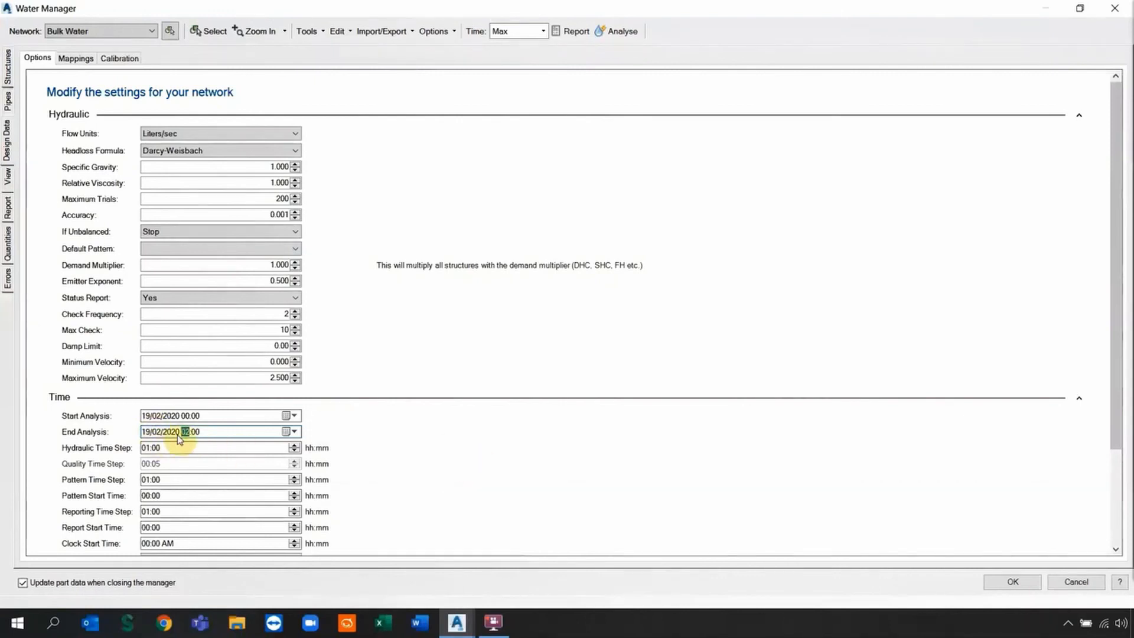
# Analyse the network and read the EPANET report's hourly results showing 73.65 L/s flows.
pyautogui.click(616, 34)
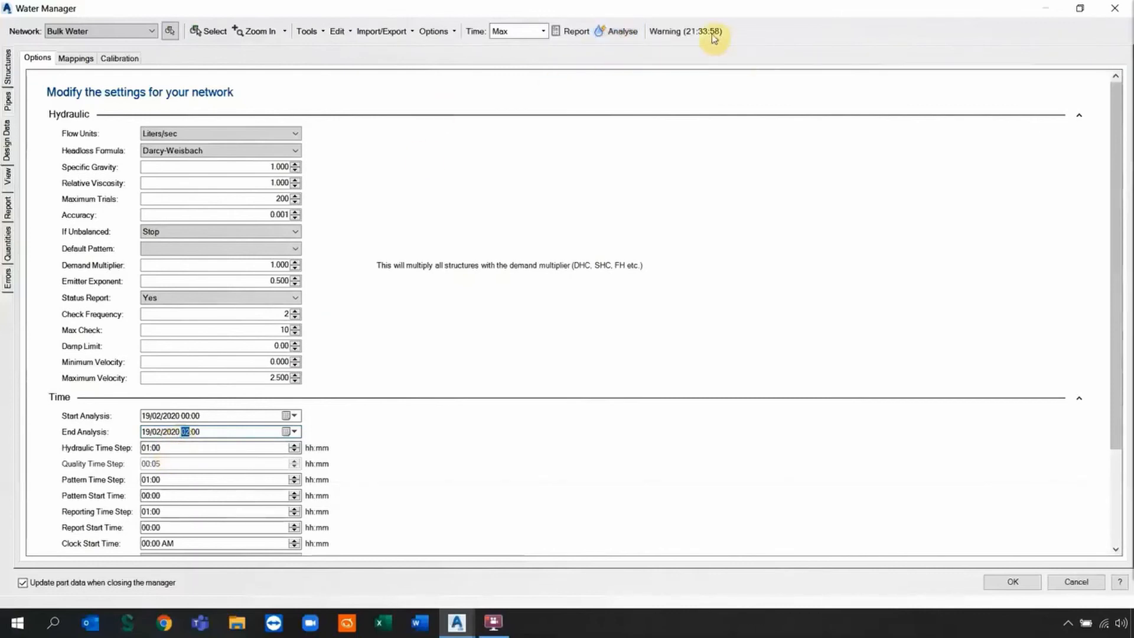
pyautogui.click(573, 33)
pyautogui.scroll(-4, 302, 248)
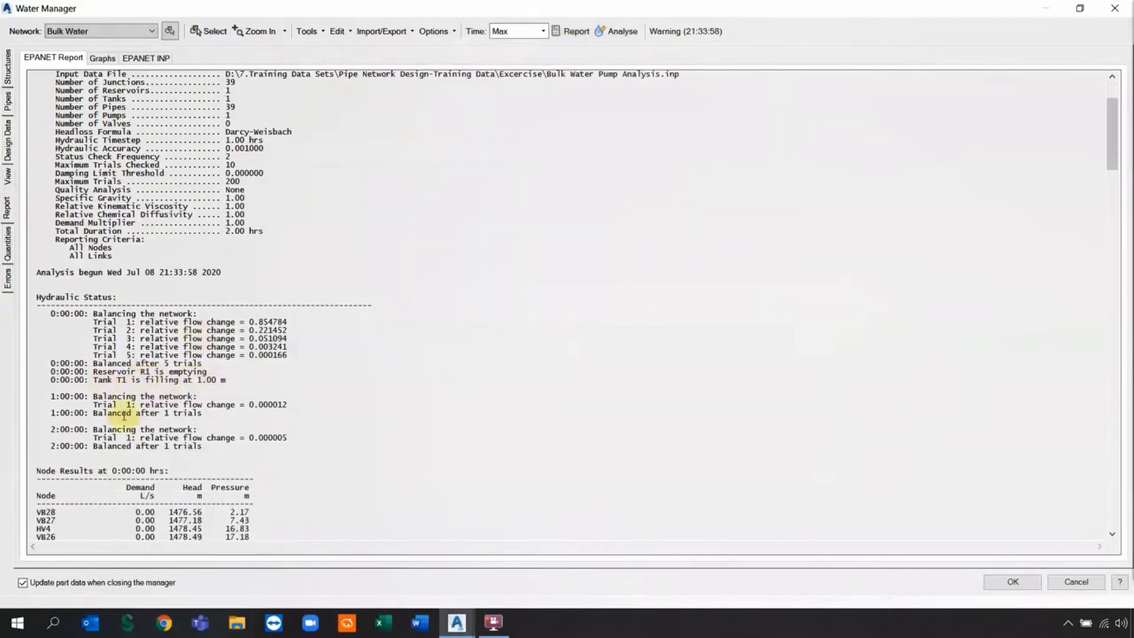
pyautogui.scroll(-5, 206, 445)
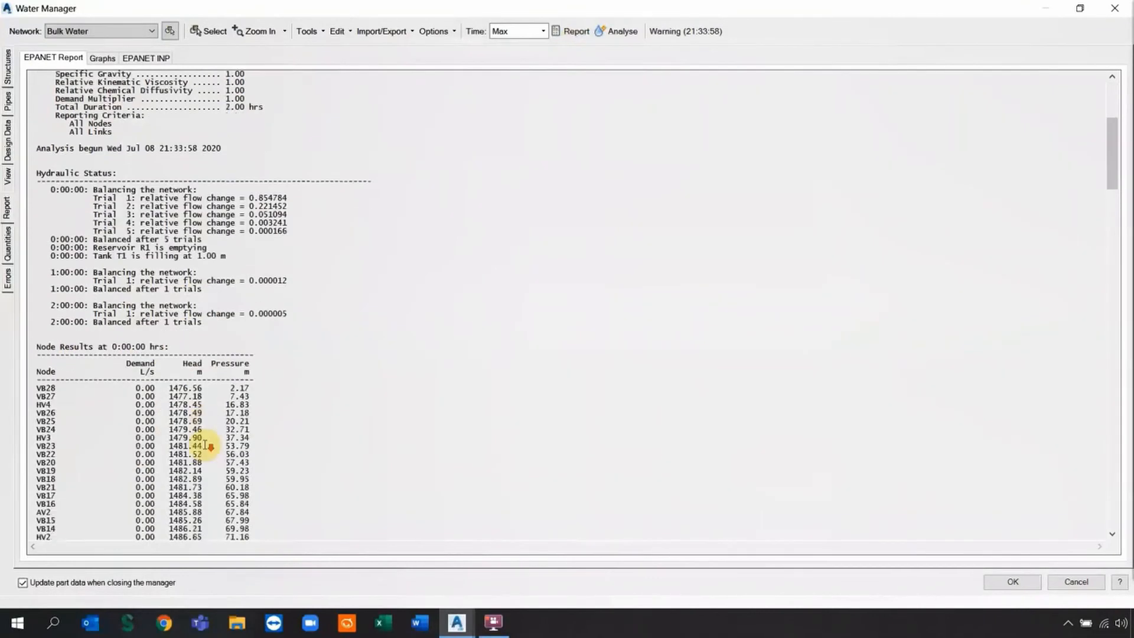
pyautogui.scroll(-11, 201, 444)
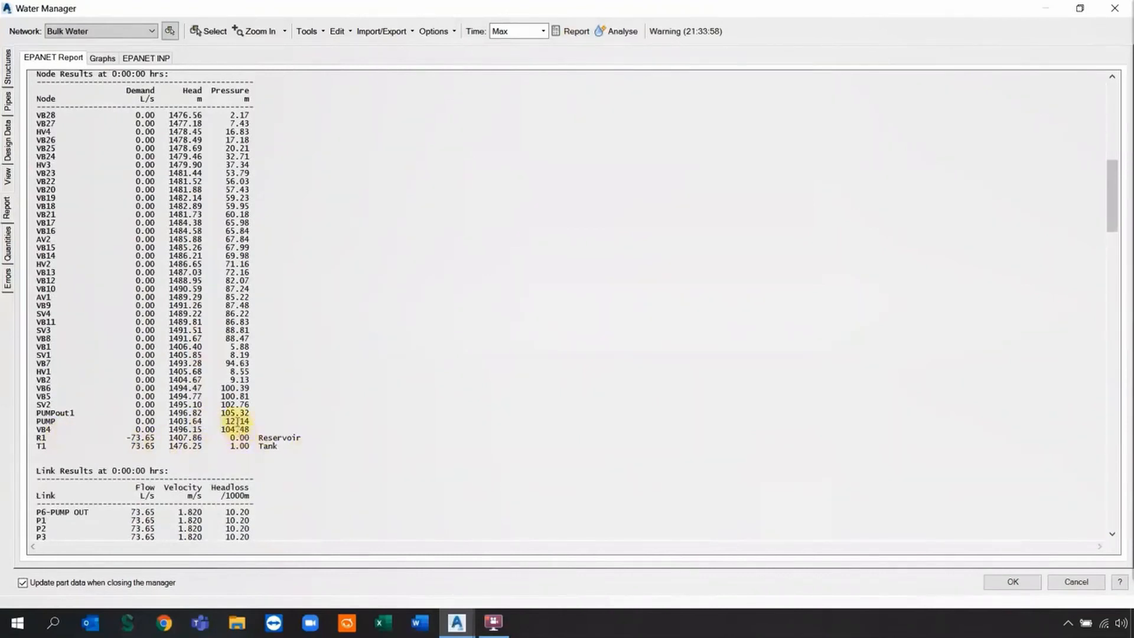
pyautogui.scroll(-9, 234, 423)
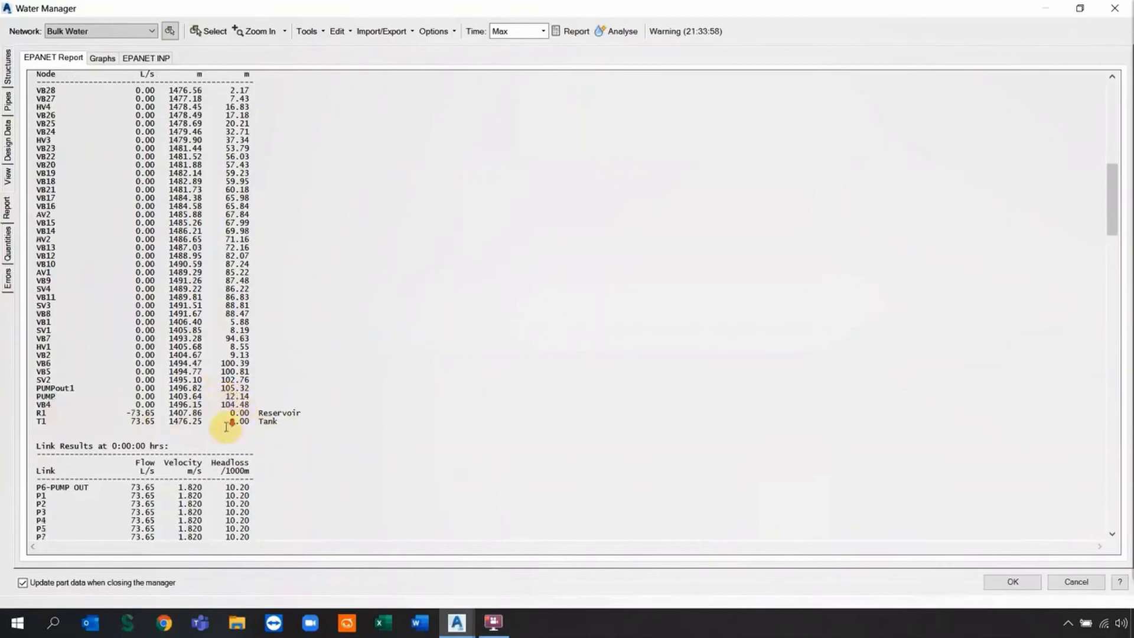
pyautogui.scroll(-20, 229, 424)
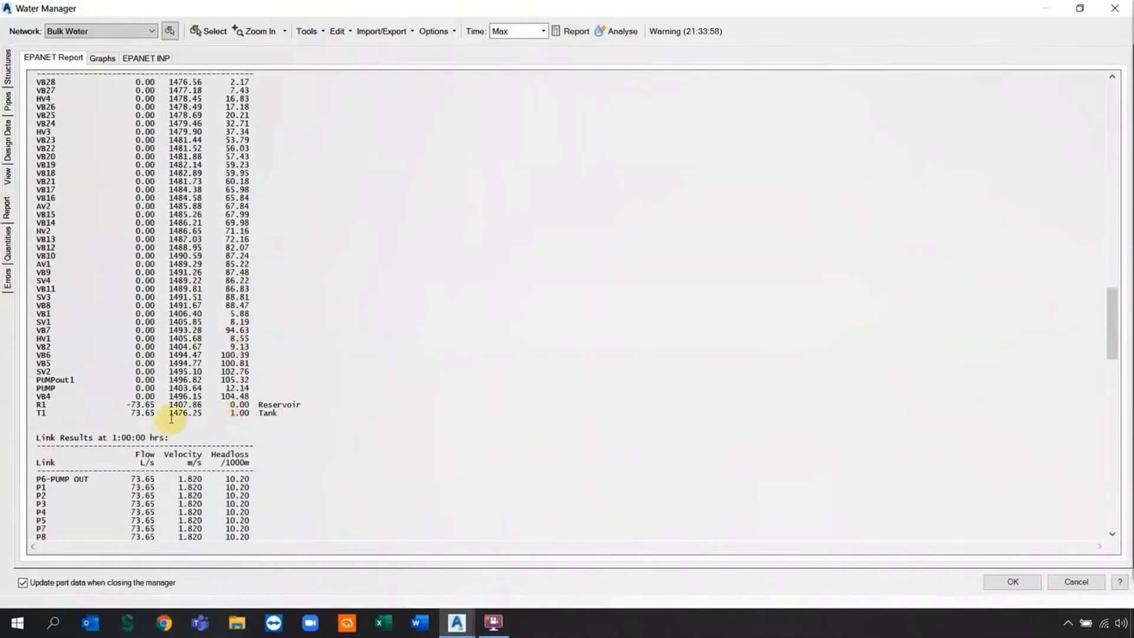
pyautogui.scroll(-20, 239, 404)
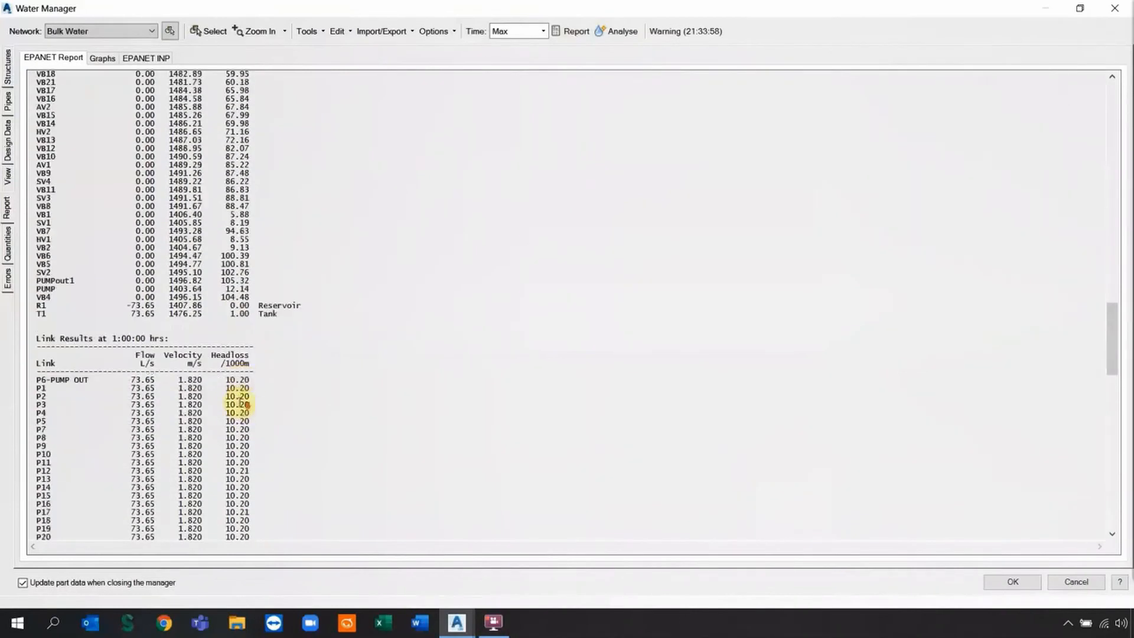
pyautogui.scroll(-4, 238, 401)
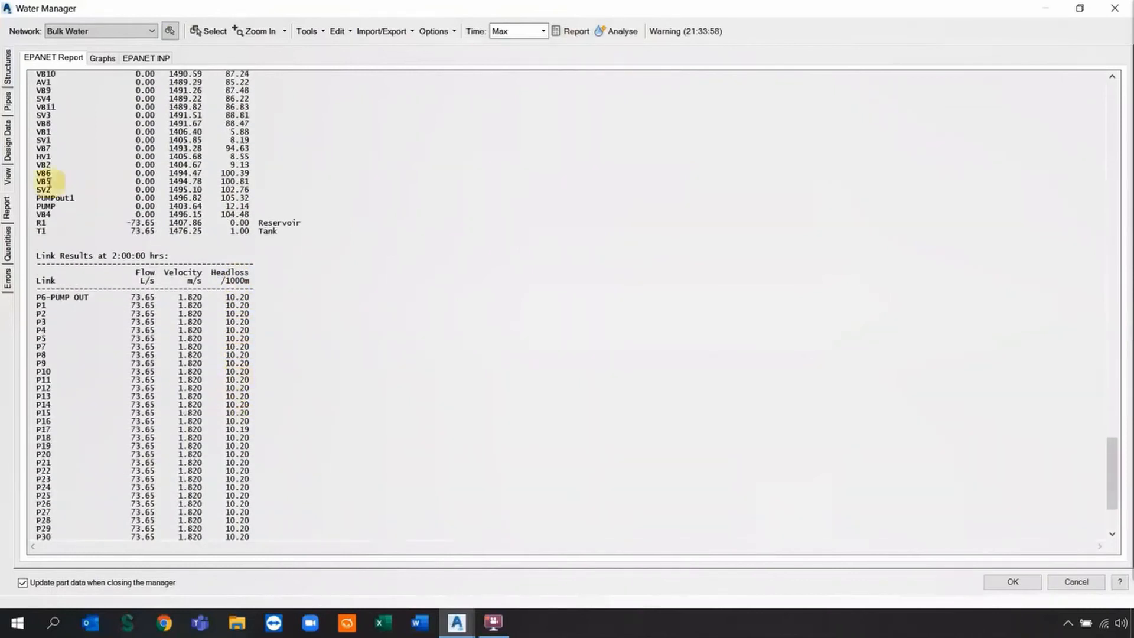
pyautogui.click(7, 76)
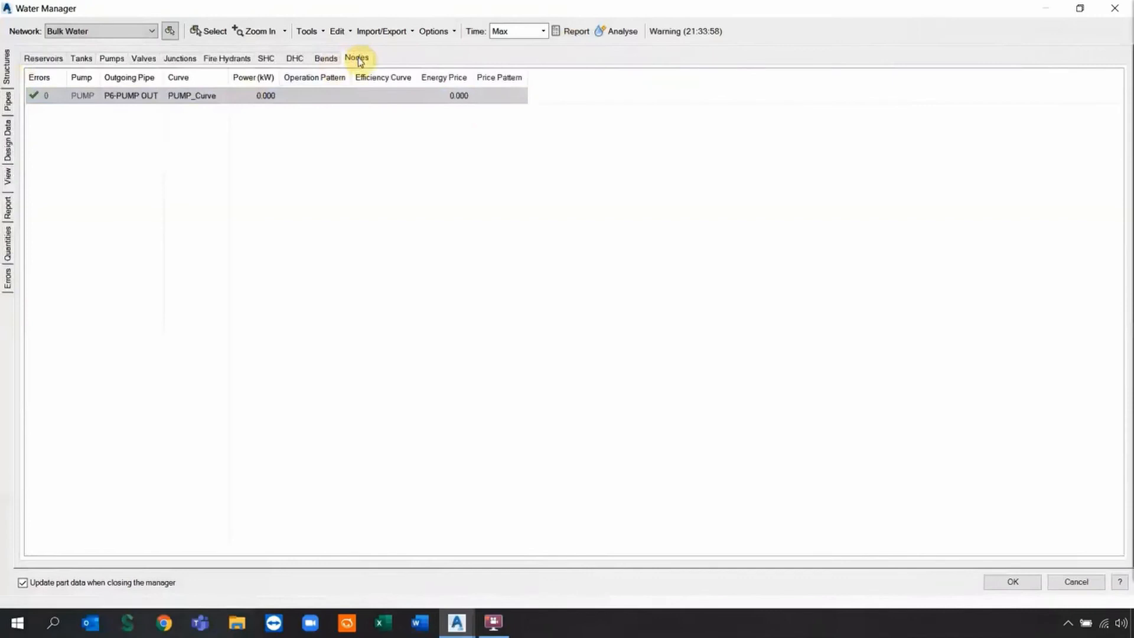
# Review the node results and pipe results, each pipe at 73.646 L/s and 1.820 m/s.
pyautogui.click(356, 59)
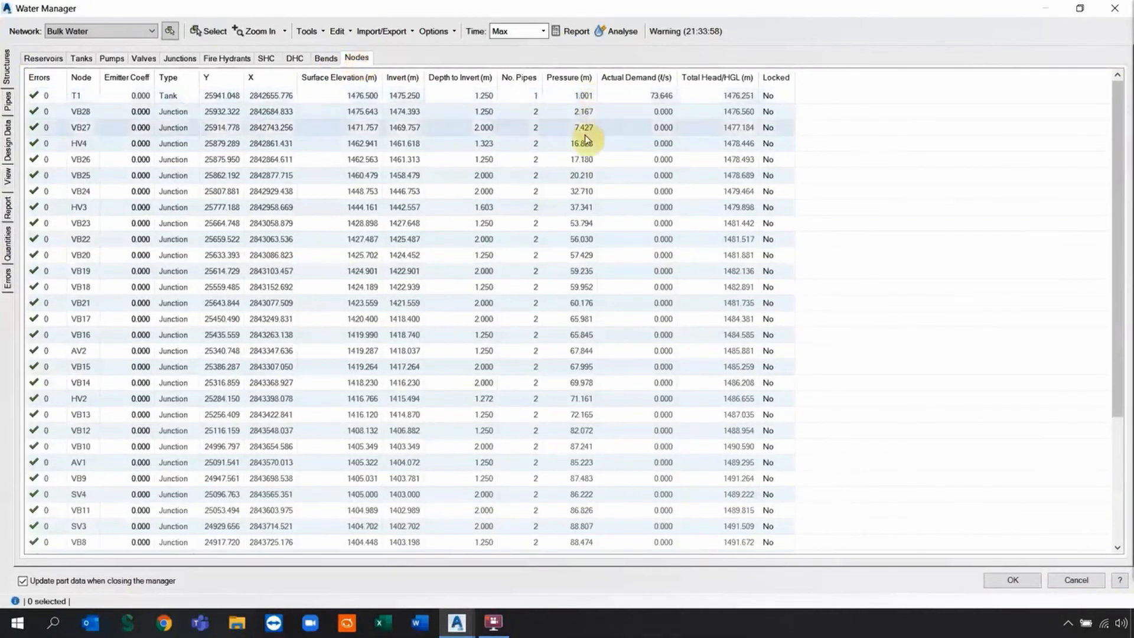
pyautogui.click(7, 100)
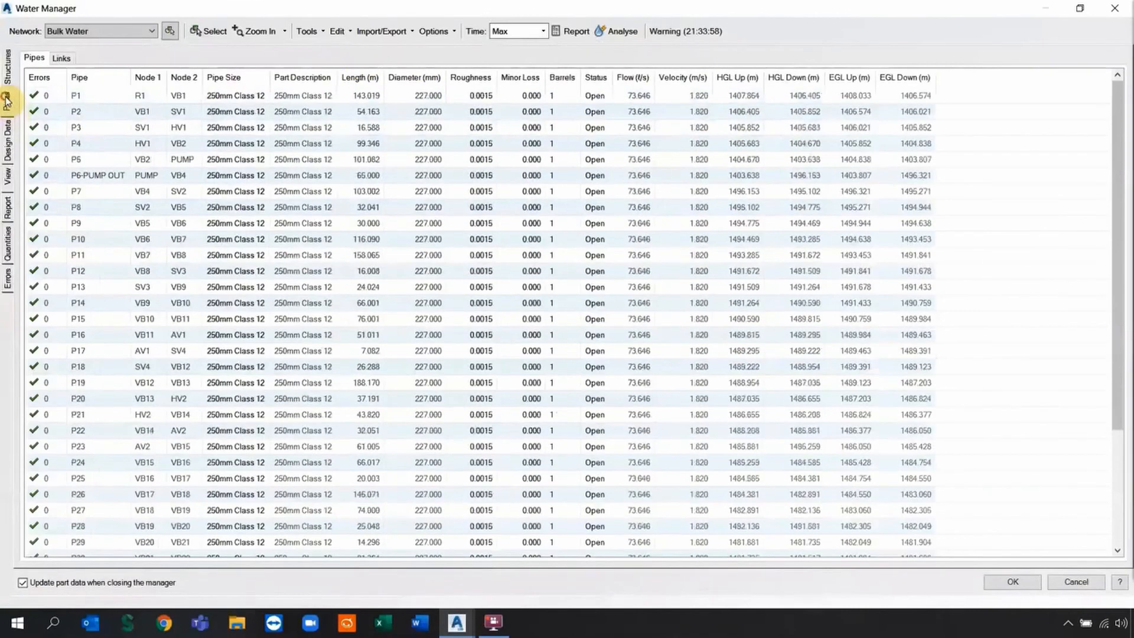
pyautogui.scroll(-3, 641, 127)
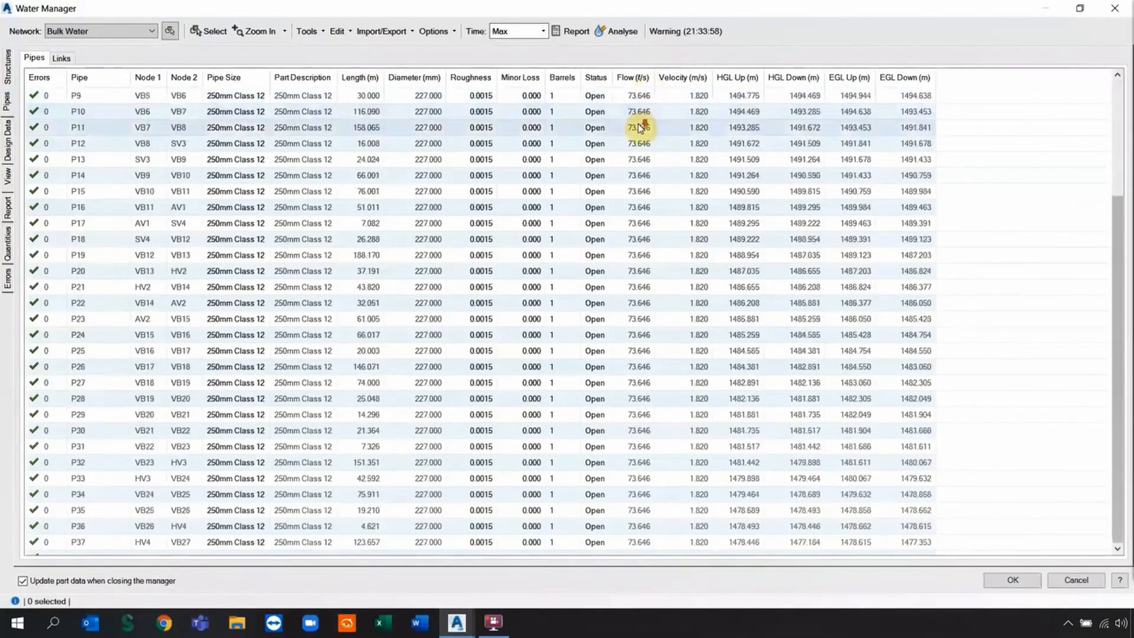
pyautogui.scroll(-1, 641, 127)
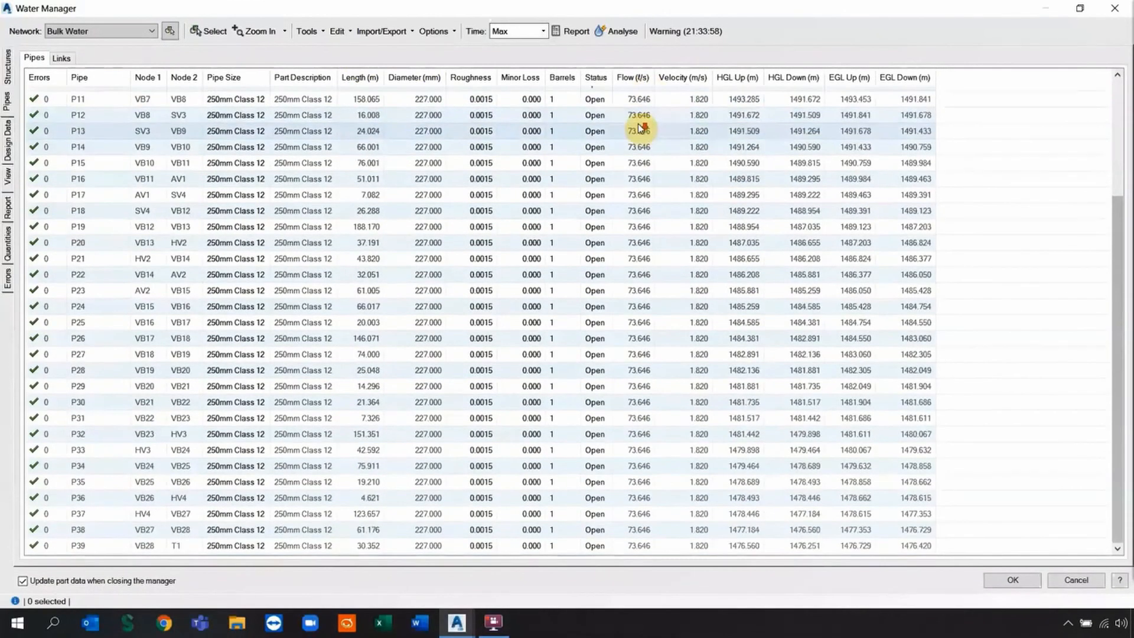
pyautogui.scroll(4, 641, 127)
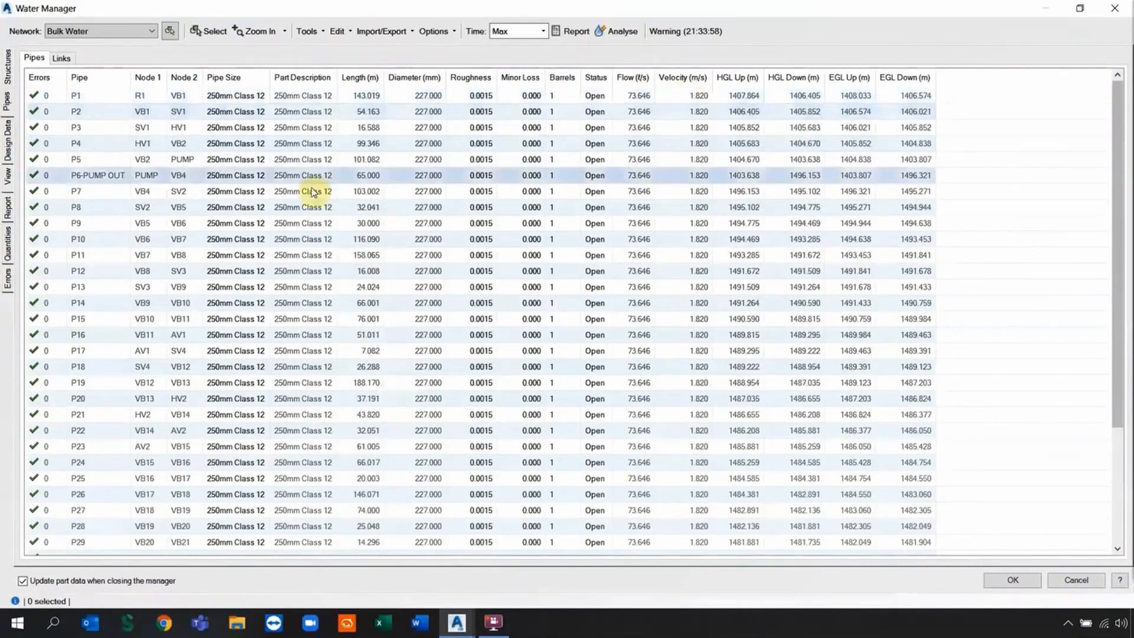
pyautogui.click(7, 175)
# Show node pressure labels, hide velocity labels, review quantities, then close updating part data.
pyautogui.click(863, 325)
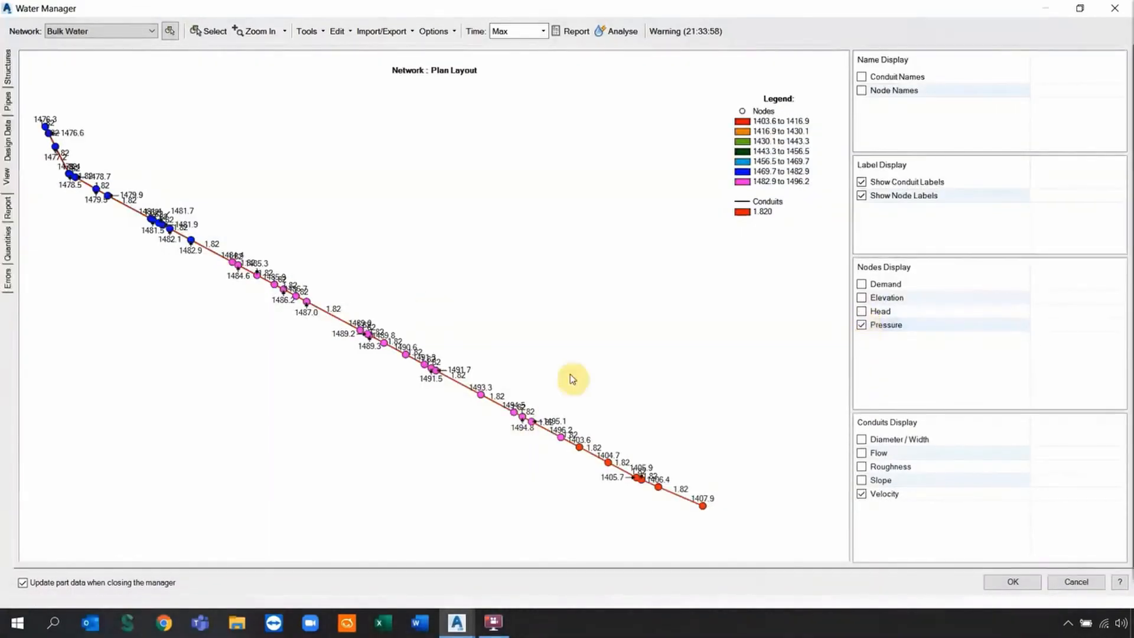
pyautogui.click(862, 182)
pyautogui.click(862, 195)
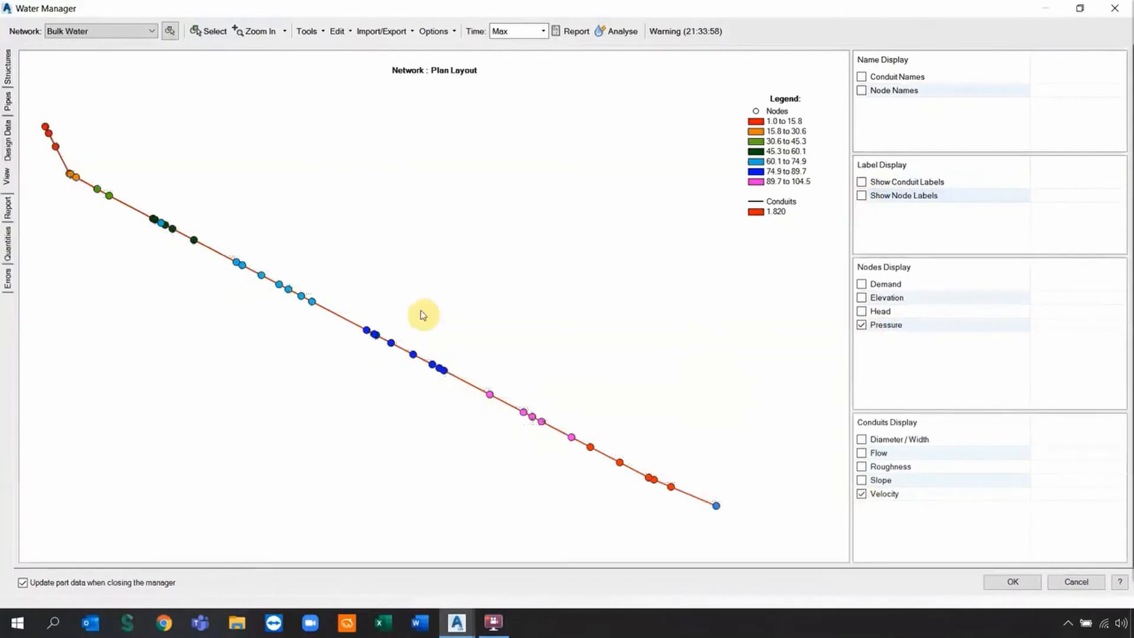
pyautogui.click(863, 196)
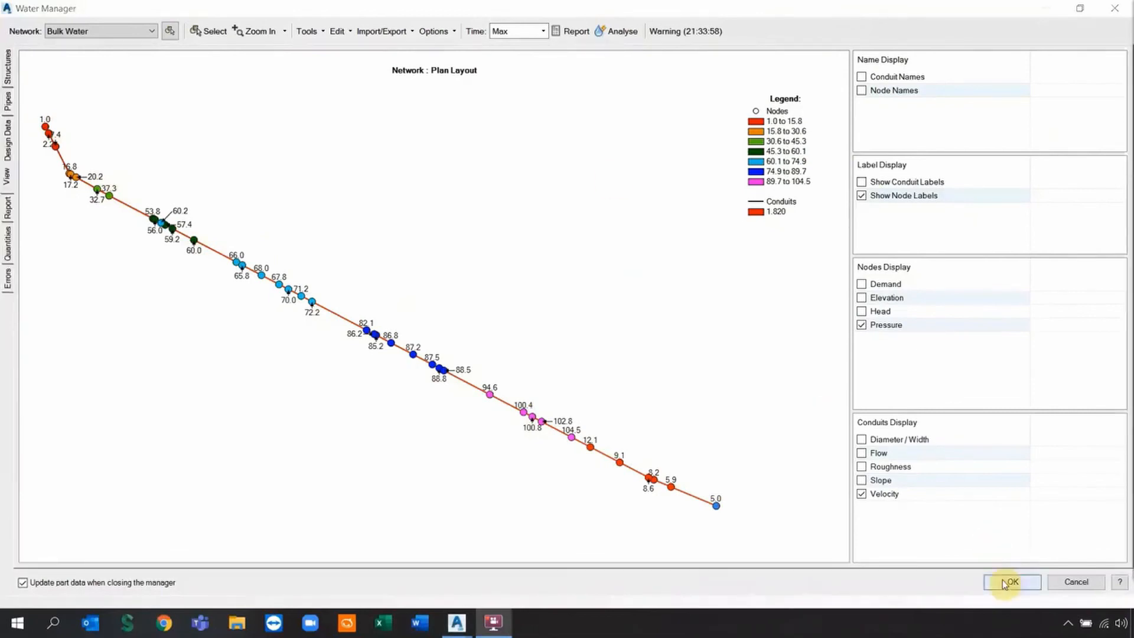
pyautogui.click(8, 244)
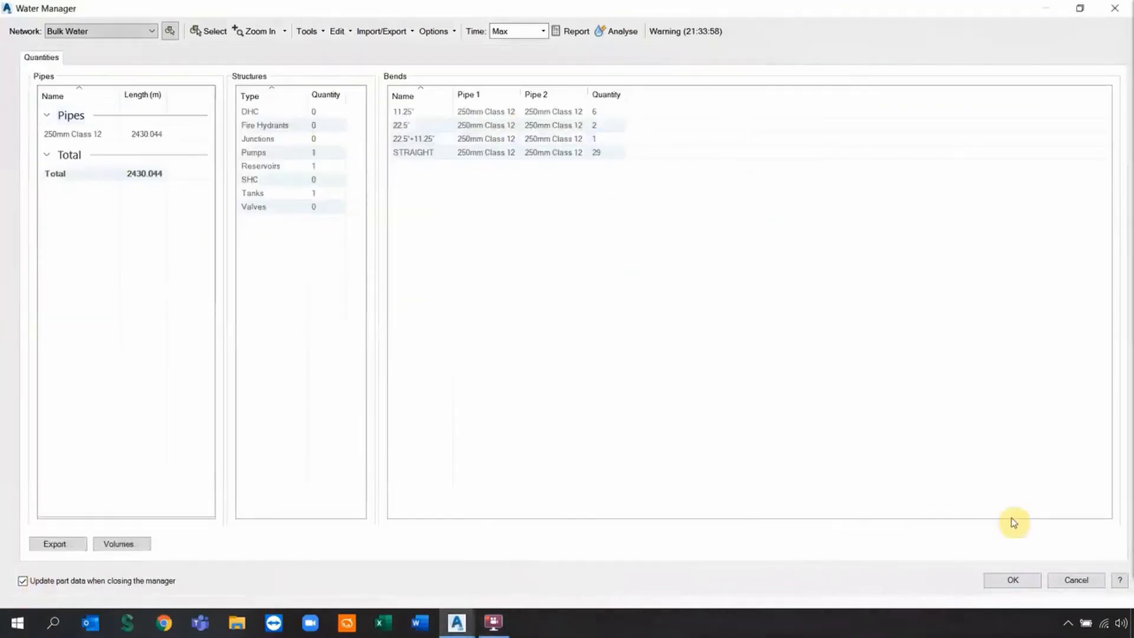
pyautogui.click(1014, 582)
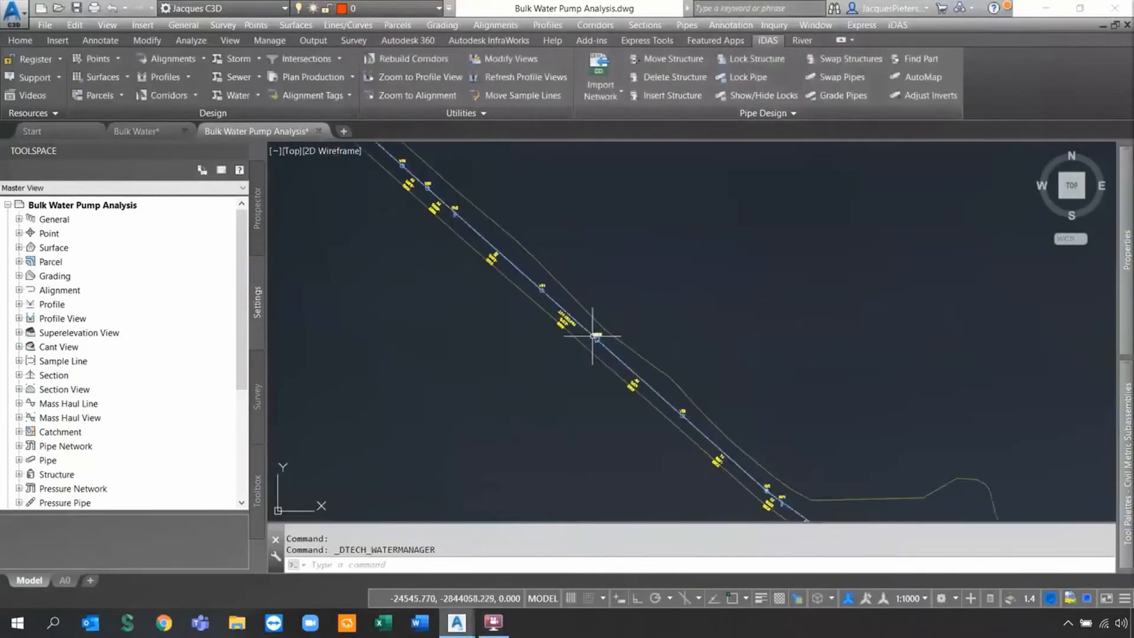
# Pan along the profile's hydraulics band to read design Q 73.65 l/s and V 1.8 m/s.
pyautogui.scroll(-5, 591, 340)
pyautogui.scroll(5, 608, 216)
pyautogui.scroll(6, 618, 305)
pyautogui.click(323, 293)
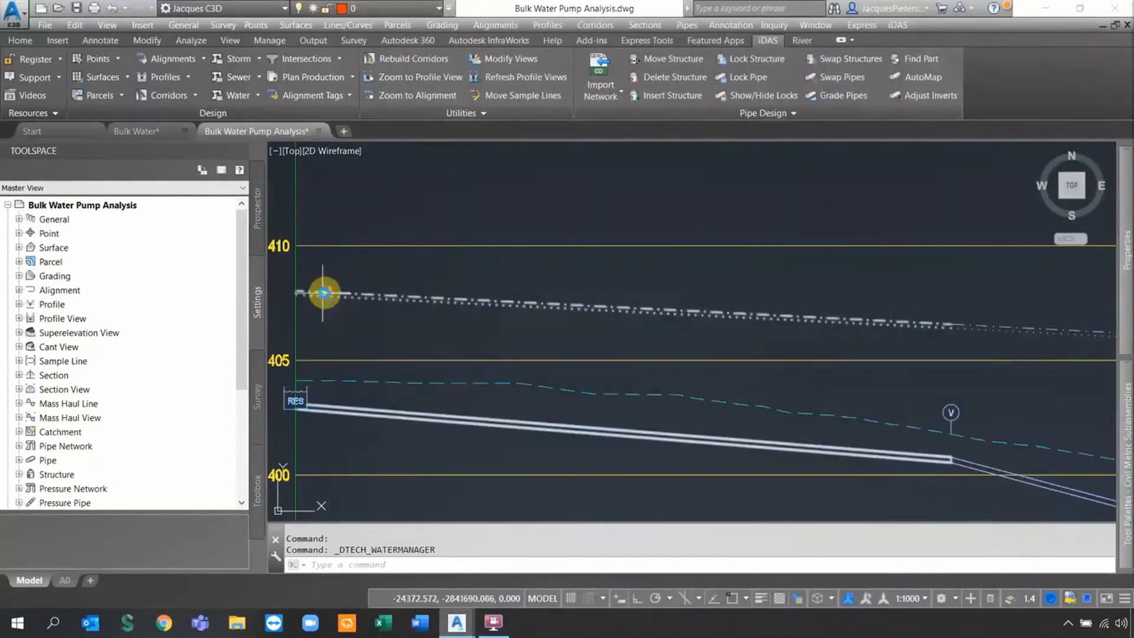
pyautogui.scroll(-3, 323, 292)
pyautogui.scroll(-4, 703, 275)
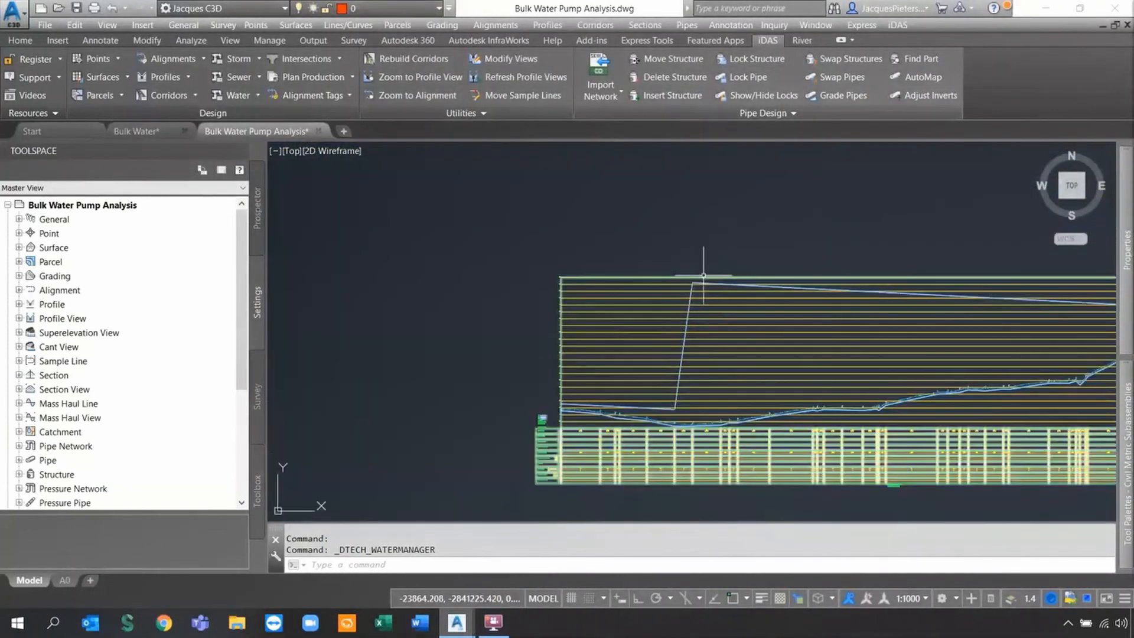
pyautogui.scroll(5, 965, 286)
pyautogui.scroll(-3, 926, 322)
pyautogui.scroll(-2, 925, 322)
pyautogui.scroll(6, 781, 320)
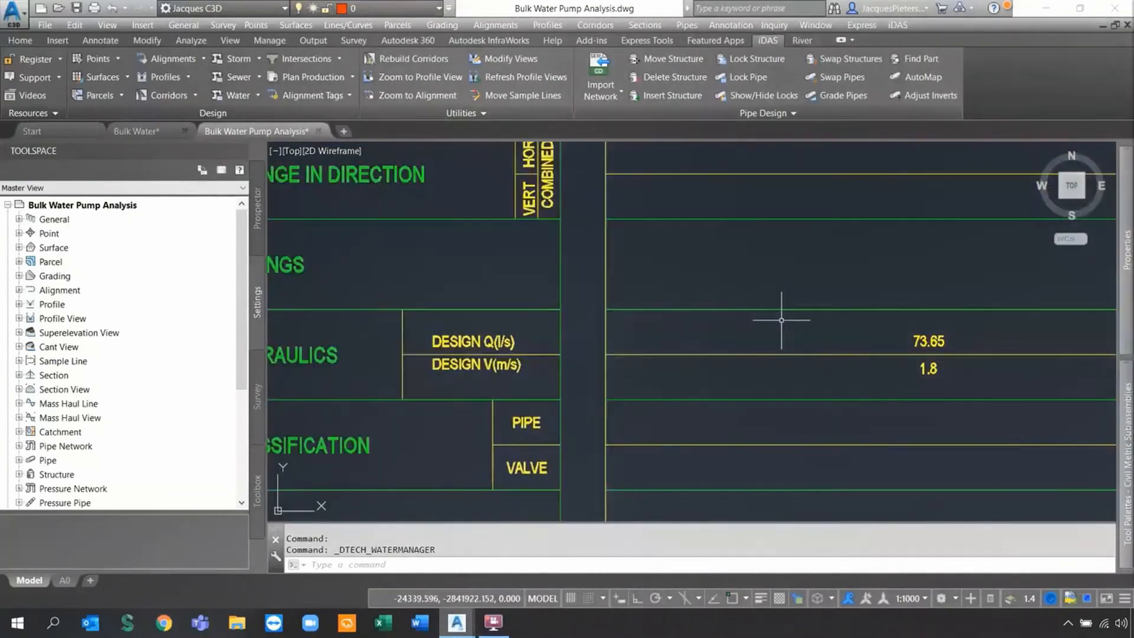
pyautogui.moveTo(782, 320); pyautogui.dragTo(808, 333, button='middle')
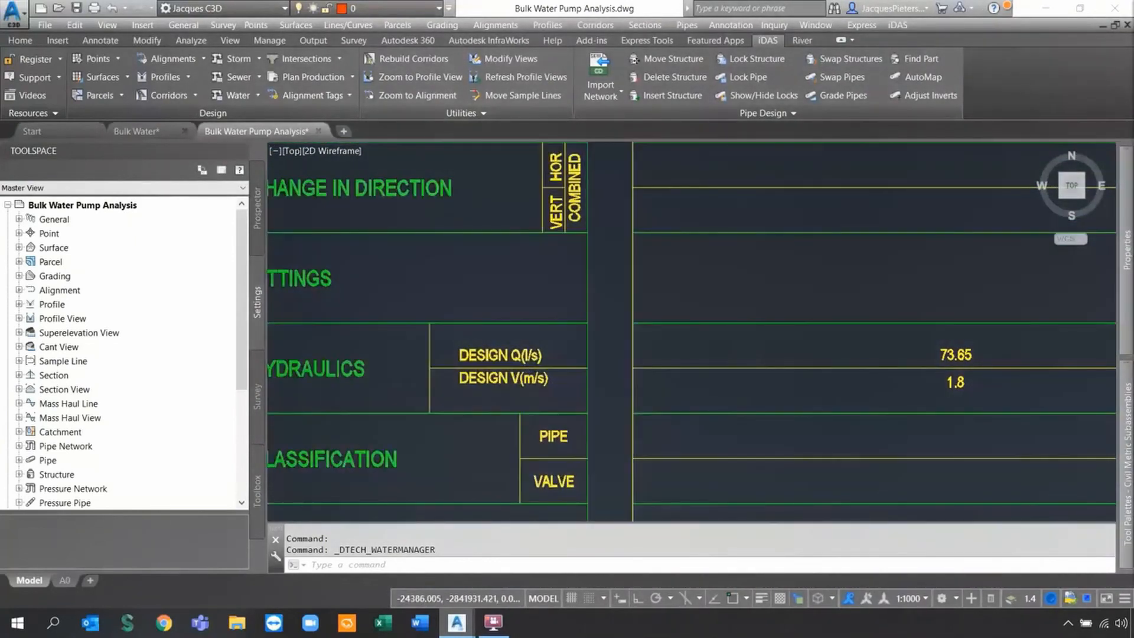
pyautogui.scroll(-4, 378, 369)
pyautogui.scroll(2, 721, 304)
pyautogui.moveTo(721, 303); pyautogui.dragTo(978, 320, button='middle')
pyautogui.moveTo(808, 357); pyautogui.dragTo(623, 355, button='middle')
pyautogui.moveTo(1004, 364); pyautogui.dragTo(810, 365, button='middle')
pyautogui.scroll(2, 812, 366)
pyautogui.scroll(-2, 809, 364)
pyautogui.scroll(-2, 809, 365)
pyautogui.moveTo(898, 361); pyautogui.dragTo(701, 363, button='middle')
pyautogui.moveTo(929, 370); pyautogui.dragTo(709, 373, button='middle')
pyautogui.scroll(2, 758, 379)
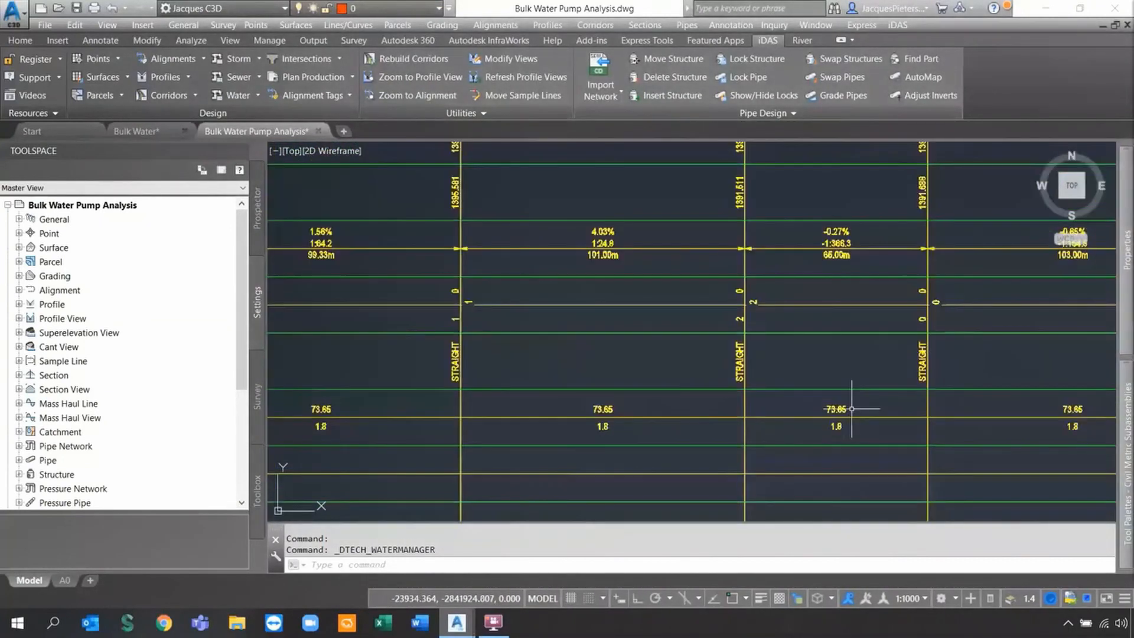
pyautogui.scroll(-6, 851, 408)
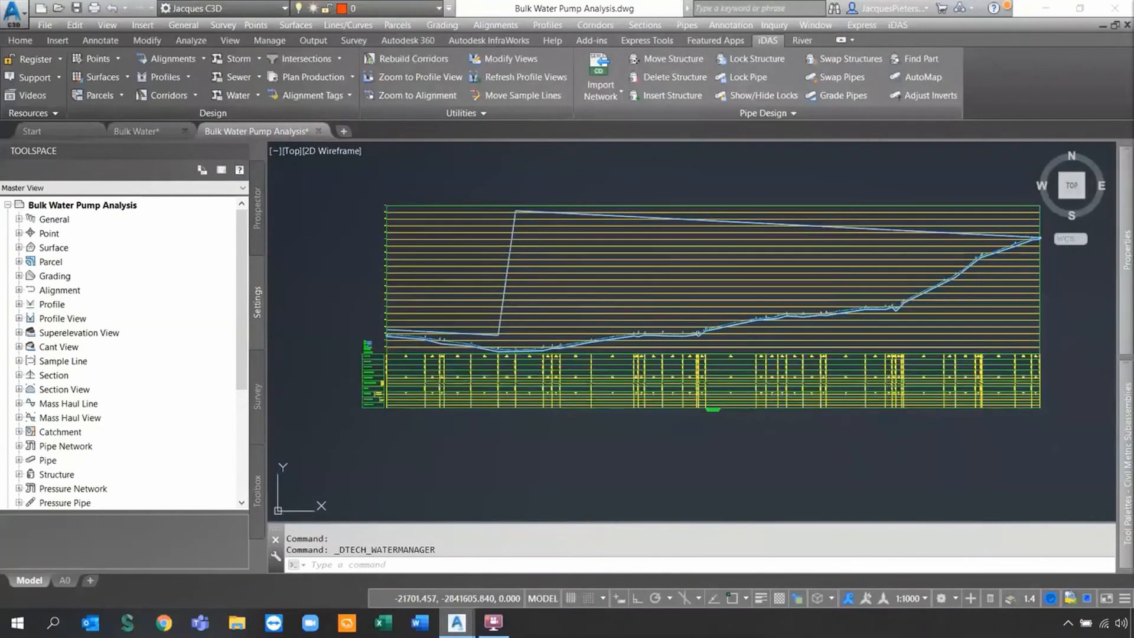